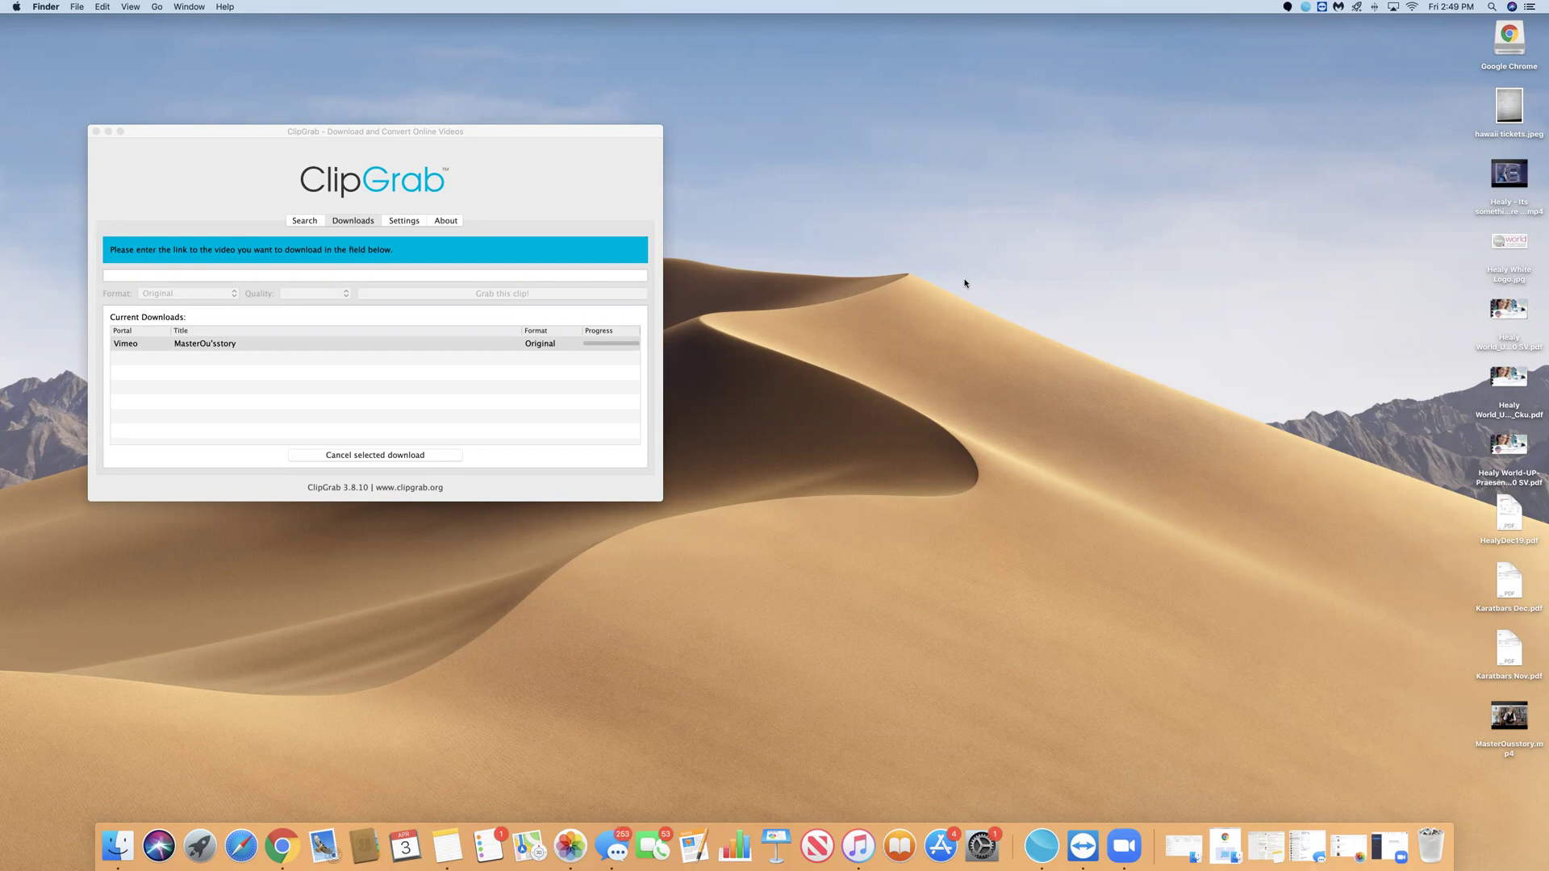
# Step: Switch from the ClipGrab desktop space to the full-screen Chrome browser
pyautogui.hotkey('ctrl', 'Right')
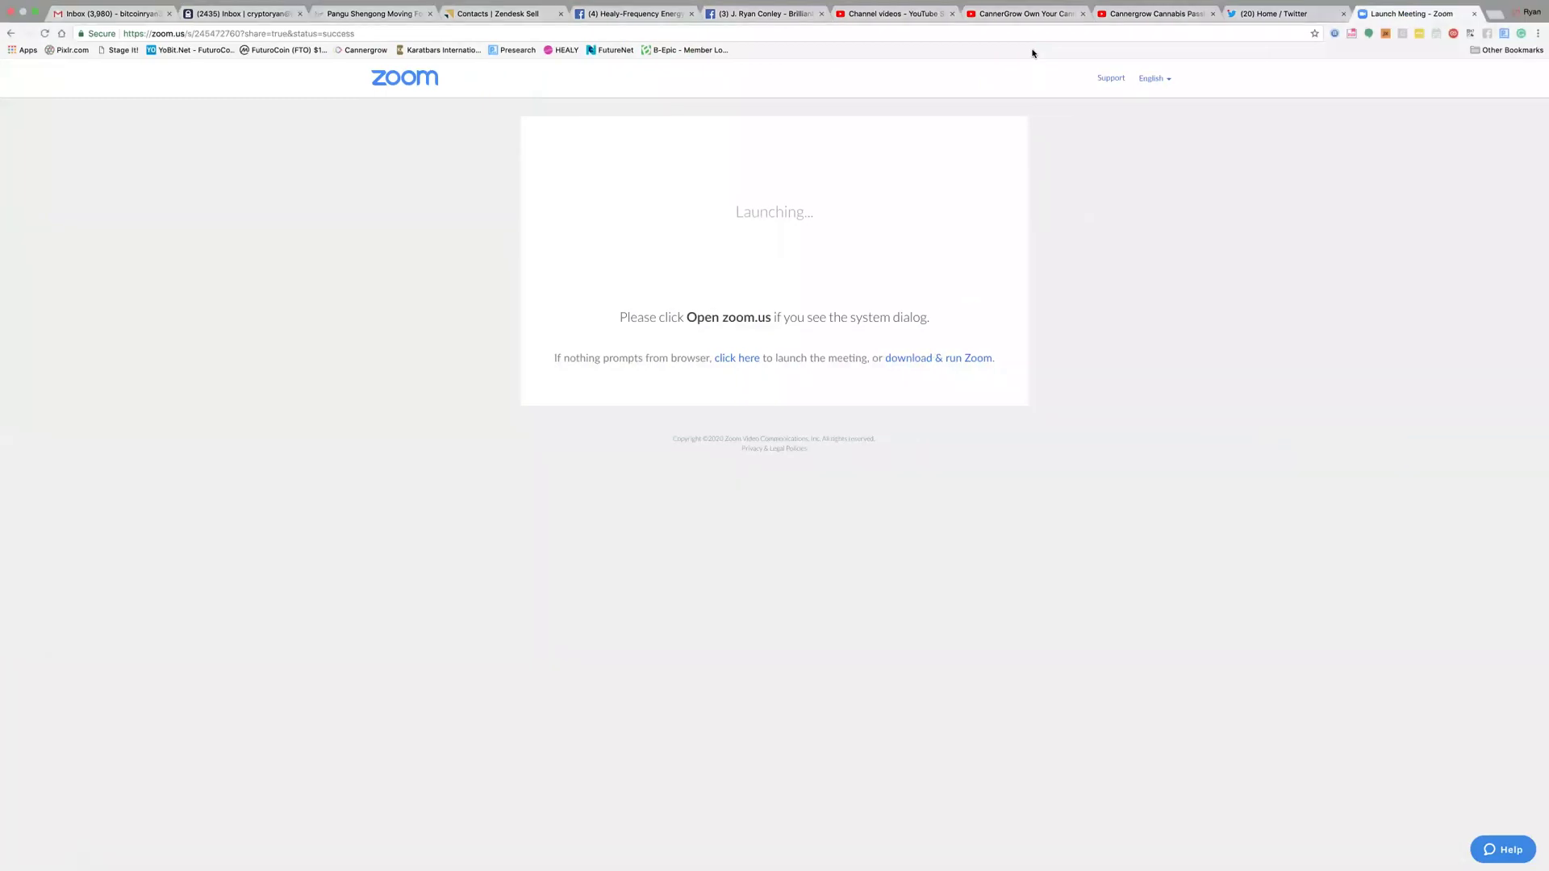
# Step: Copy the address of the 'CannerGrow Own Your Cannabis Plant' YouTube tab and return to ClipGrab
pyautogui.click(1157, 14)
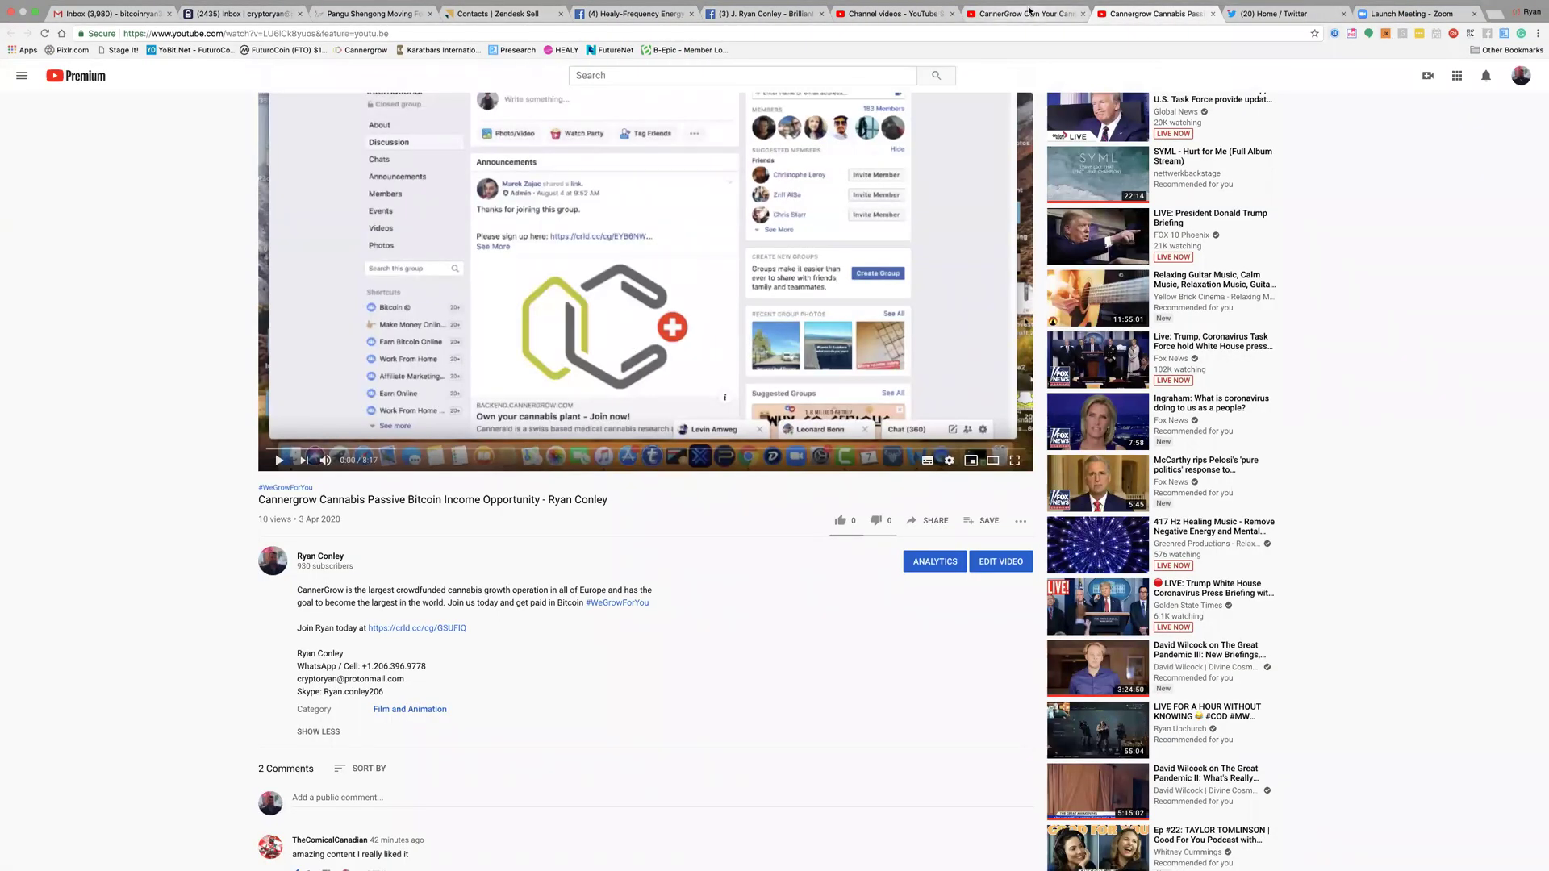
pyautogui.click(992, 9)
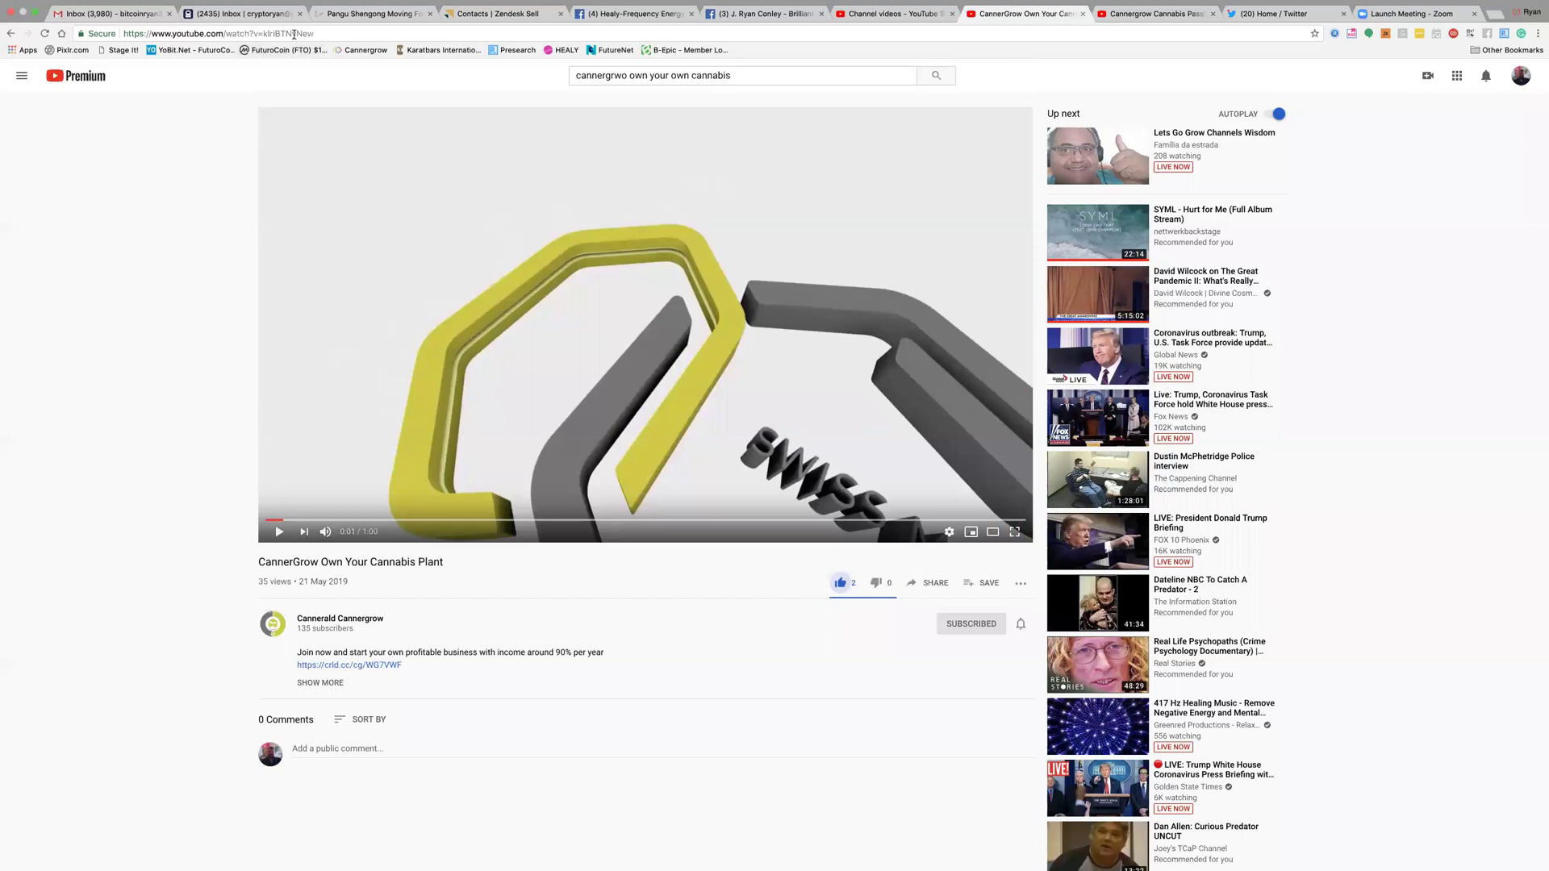
pyautogui.click(294, 34)
pyautogui.rightClick(296, 35)
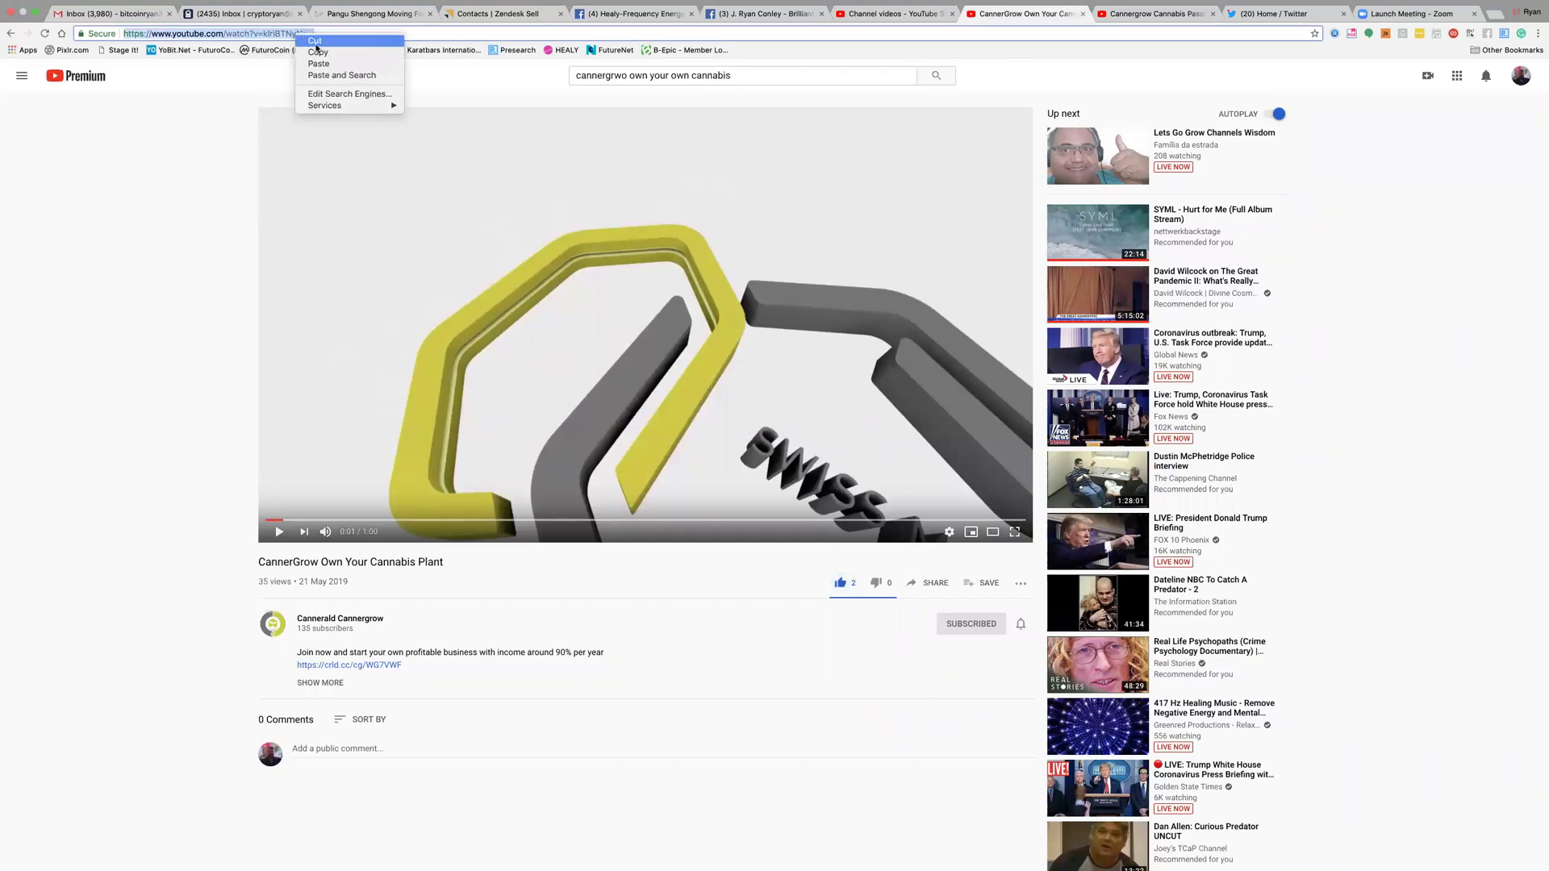
pyautogui.click(318, 52)
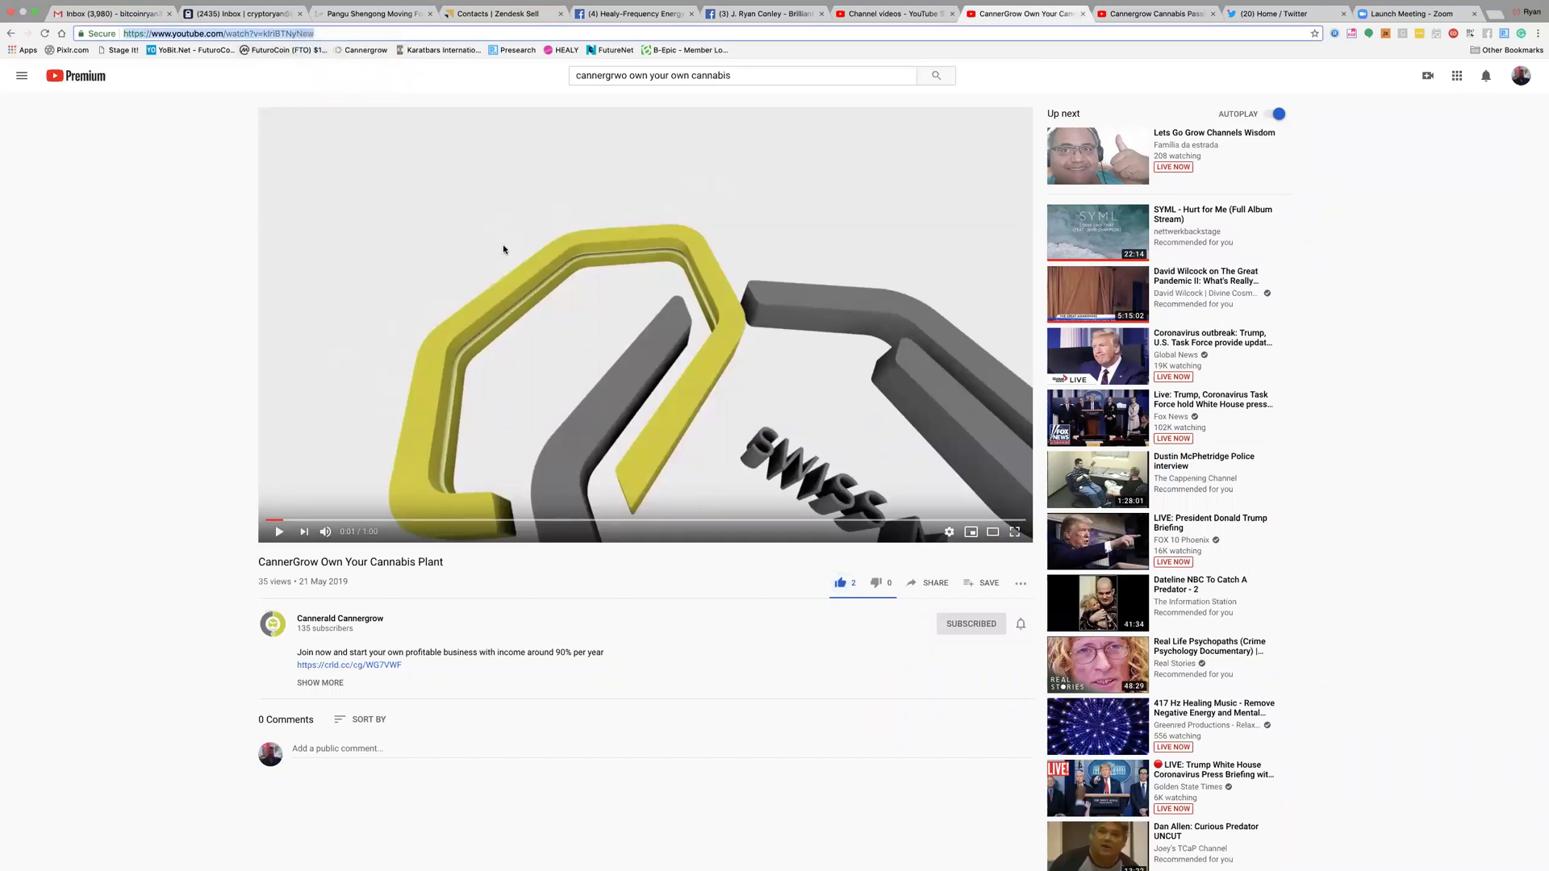
pyautogui.hotkey('ctrl', 'Left')
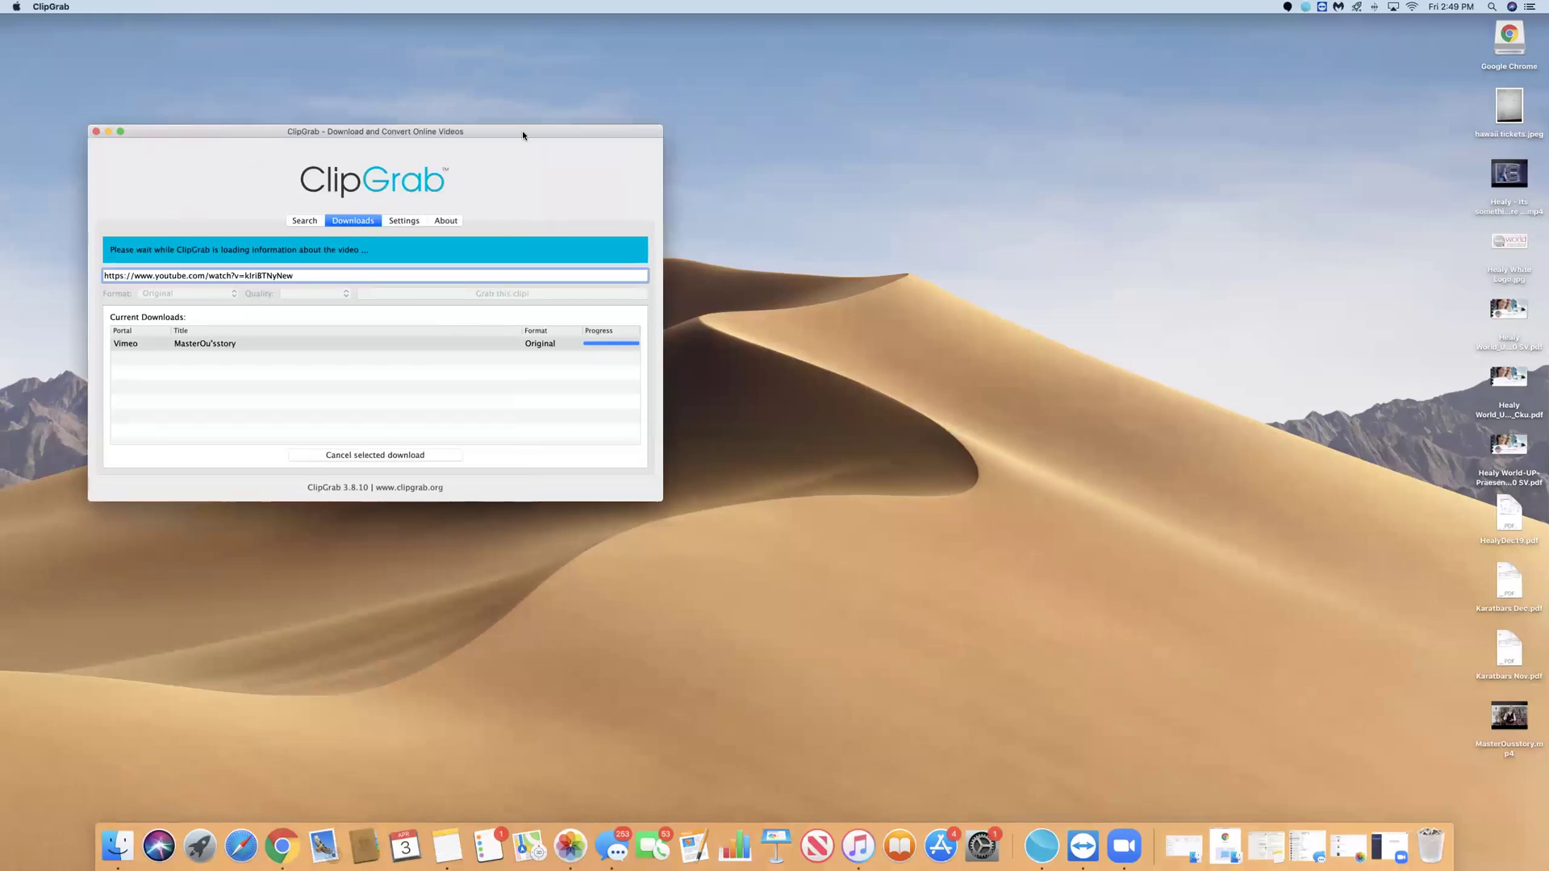
# Step: Reposition the ClipGrab window on the desktop
pyautogui.moveTo(523, 136); pyautogui.dragTo(847, 165)
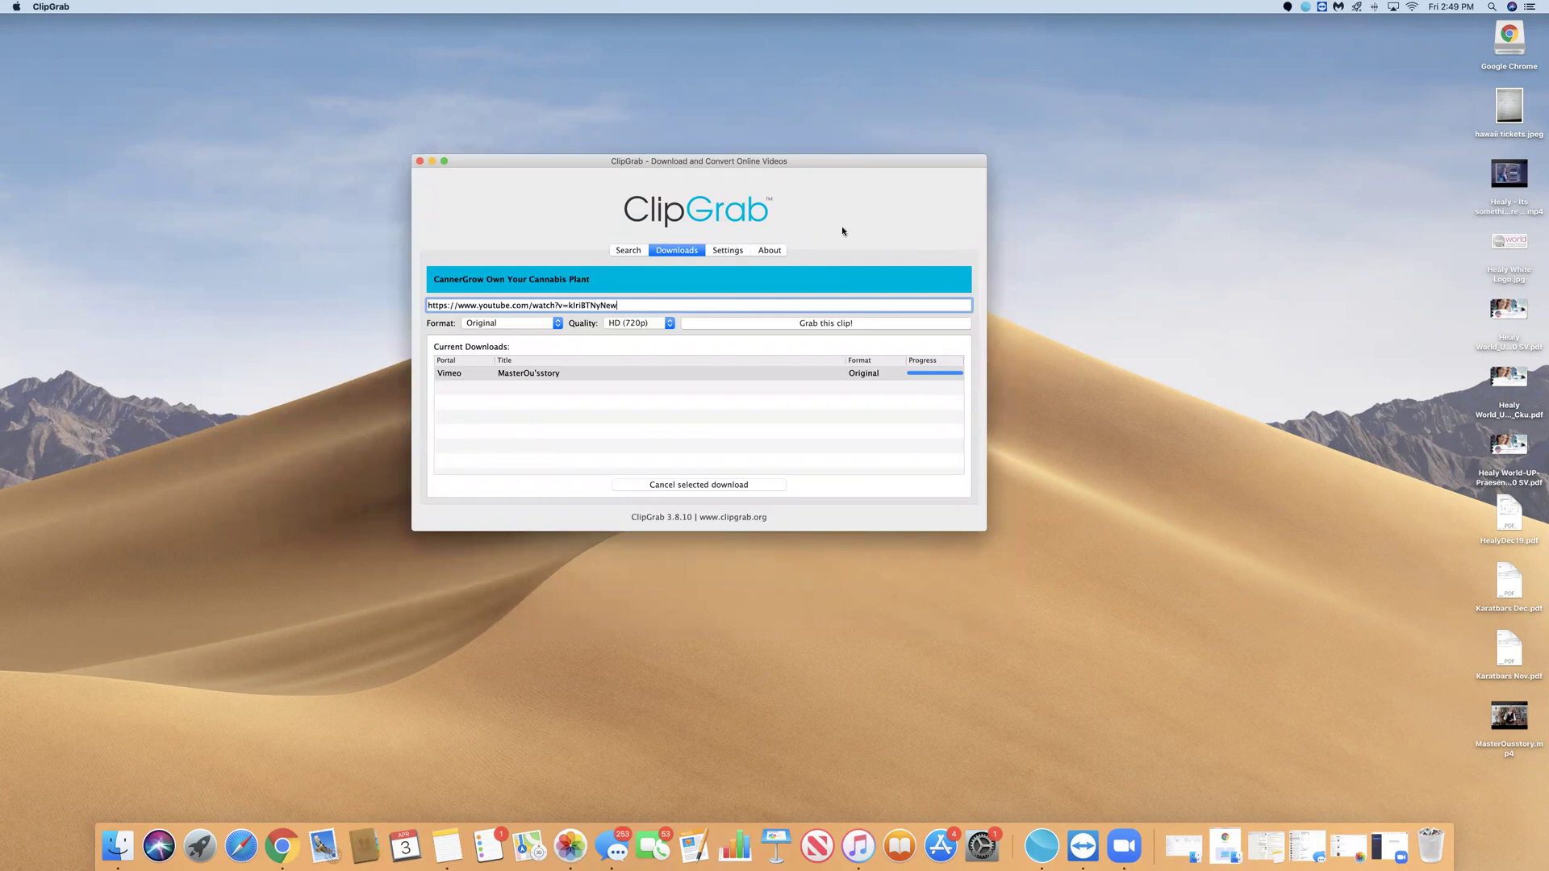
pyautogui.moveTo(878, 164); pyautogui.dragTo(816, 137)
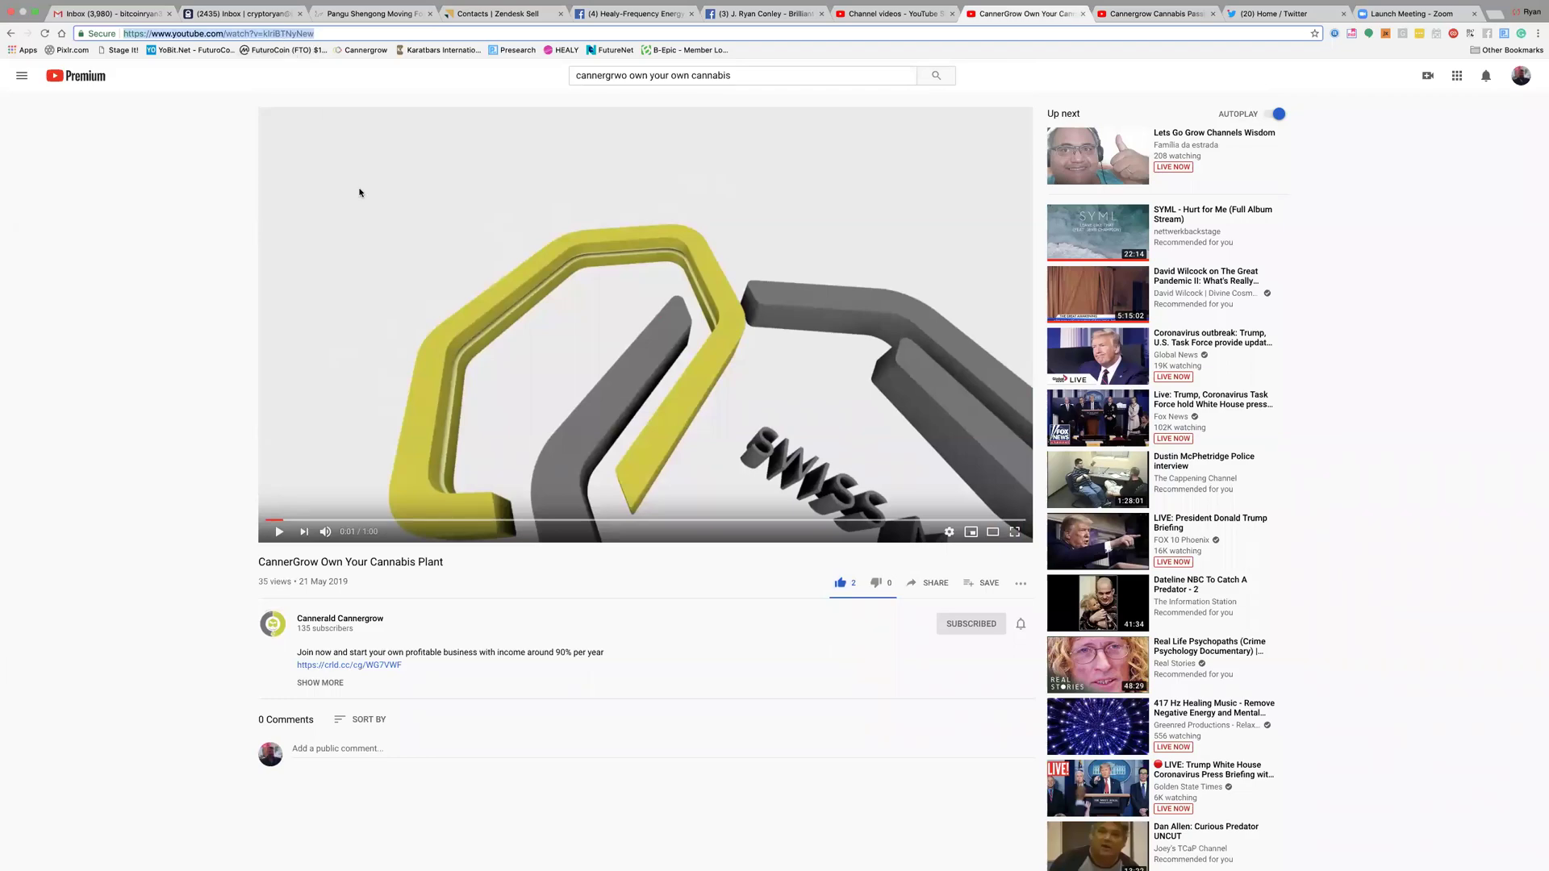
pyautogui.hotkey('ctrl', 'Left')
# Step: Paste the video link into ClipGrab, grab the clip at HD 720p and save it to the Desktop
pyautogui.tripleClick(533, 284)
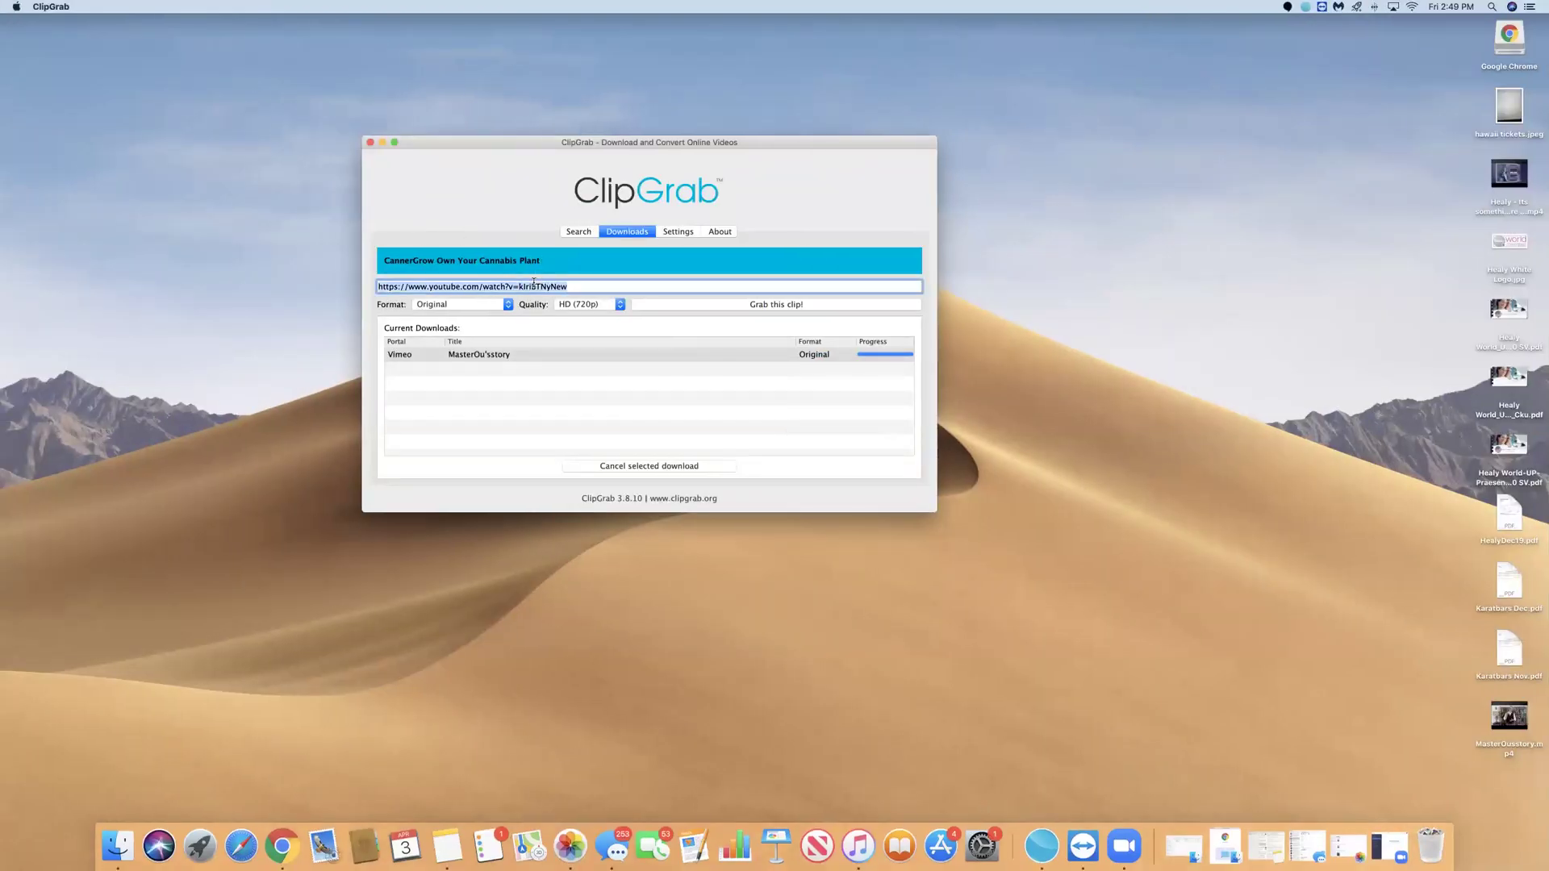
pyautogui.press('super+v')
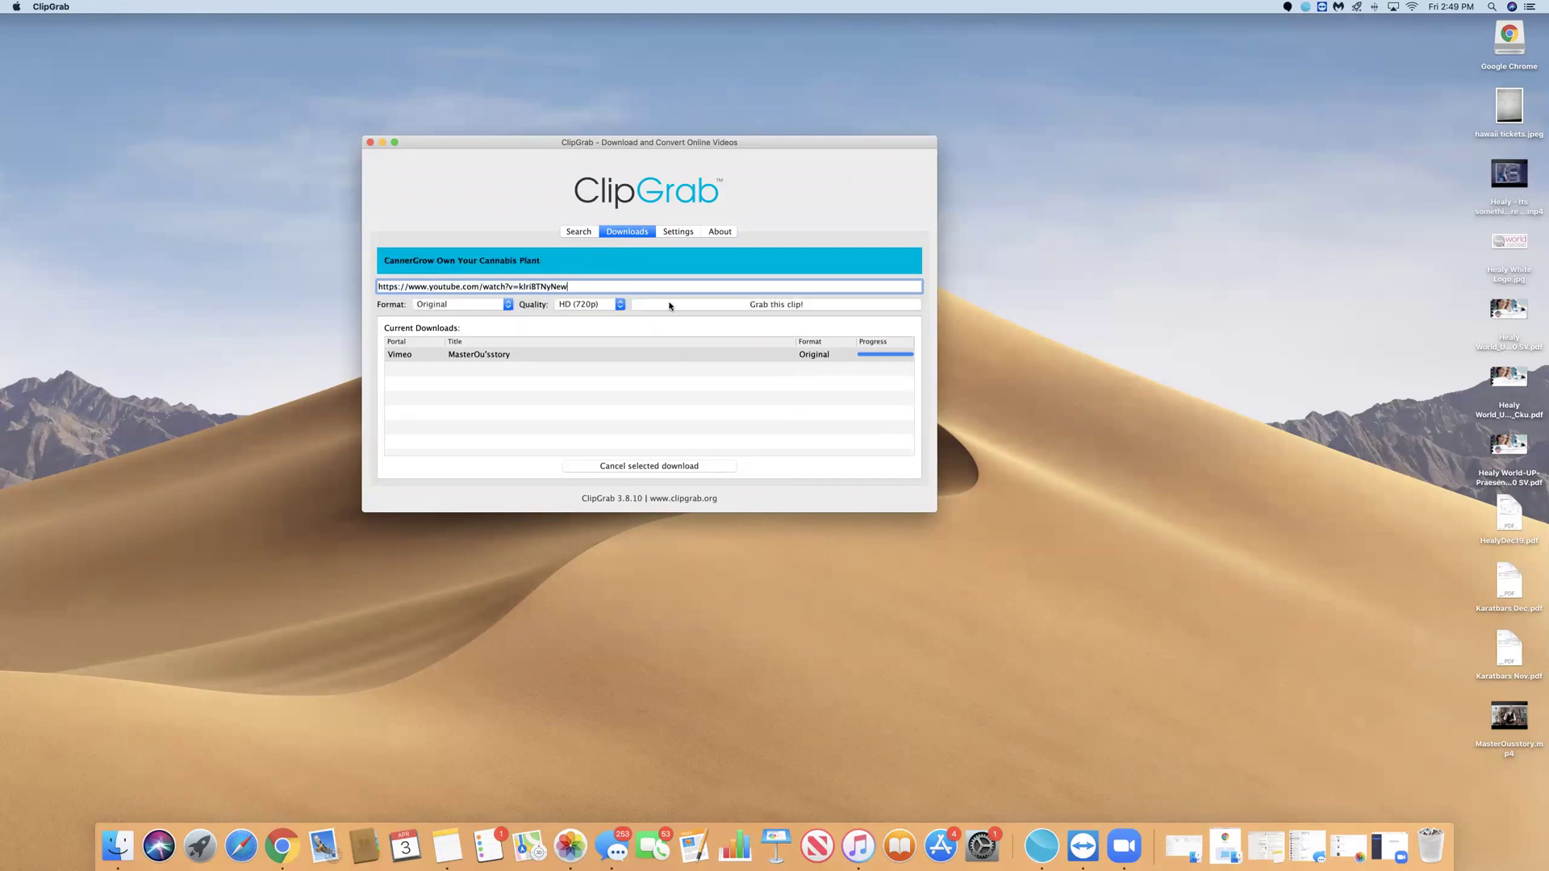
pyautogui.click(769, 306)
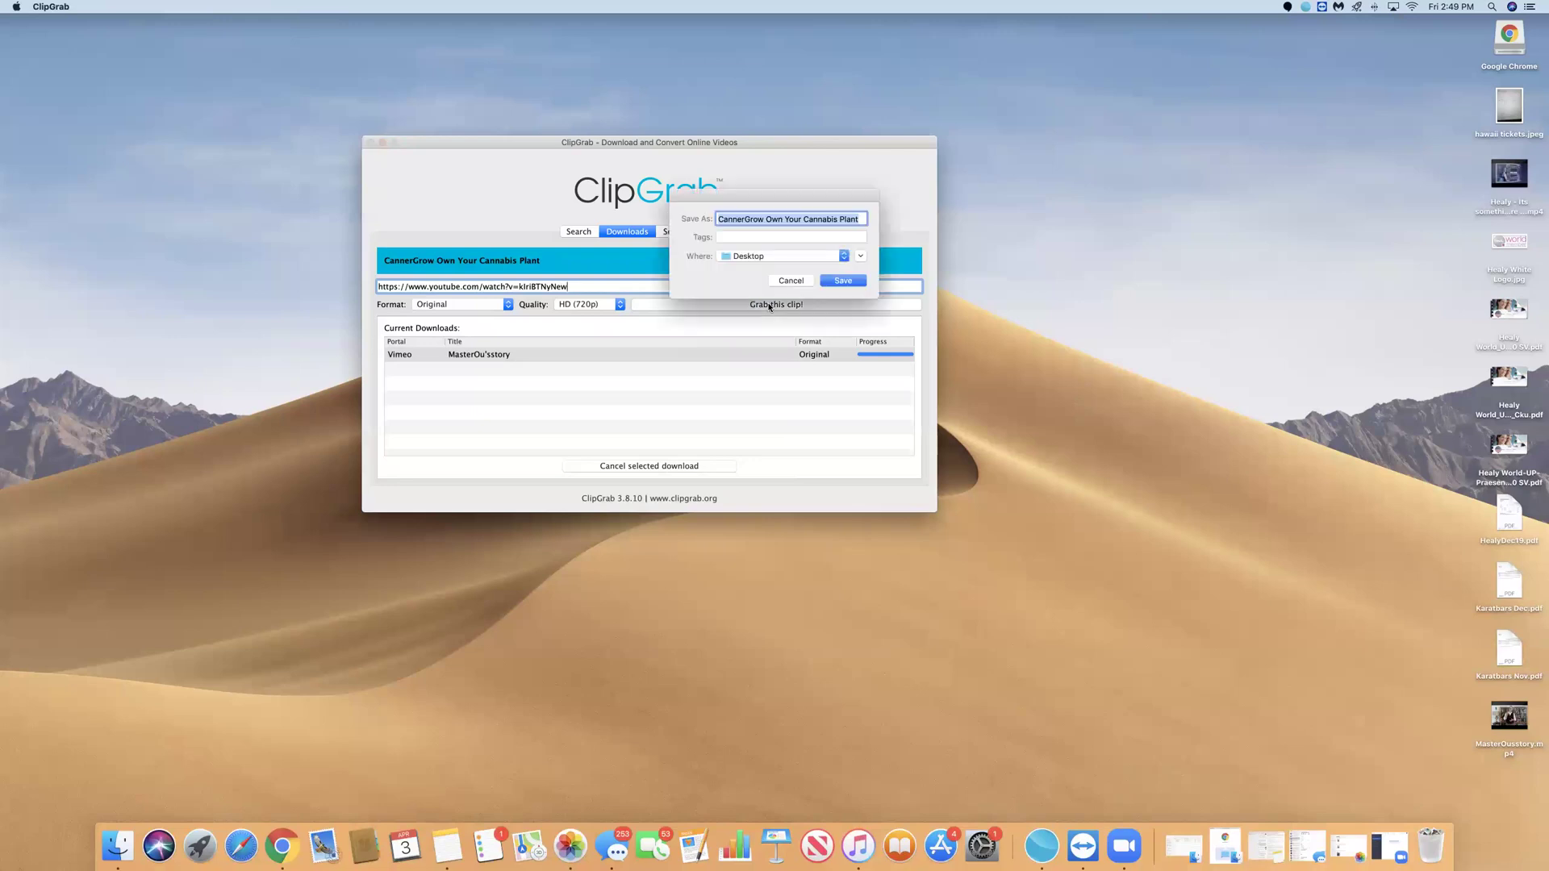
pyautogui.click(843, 281)
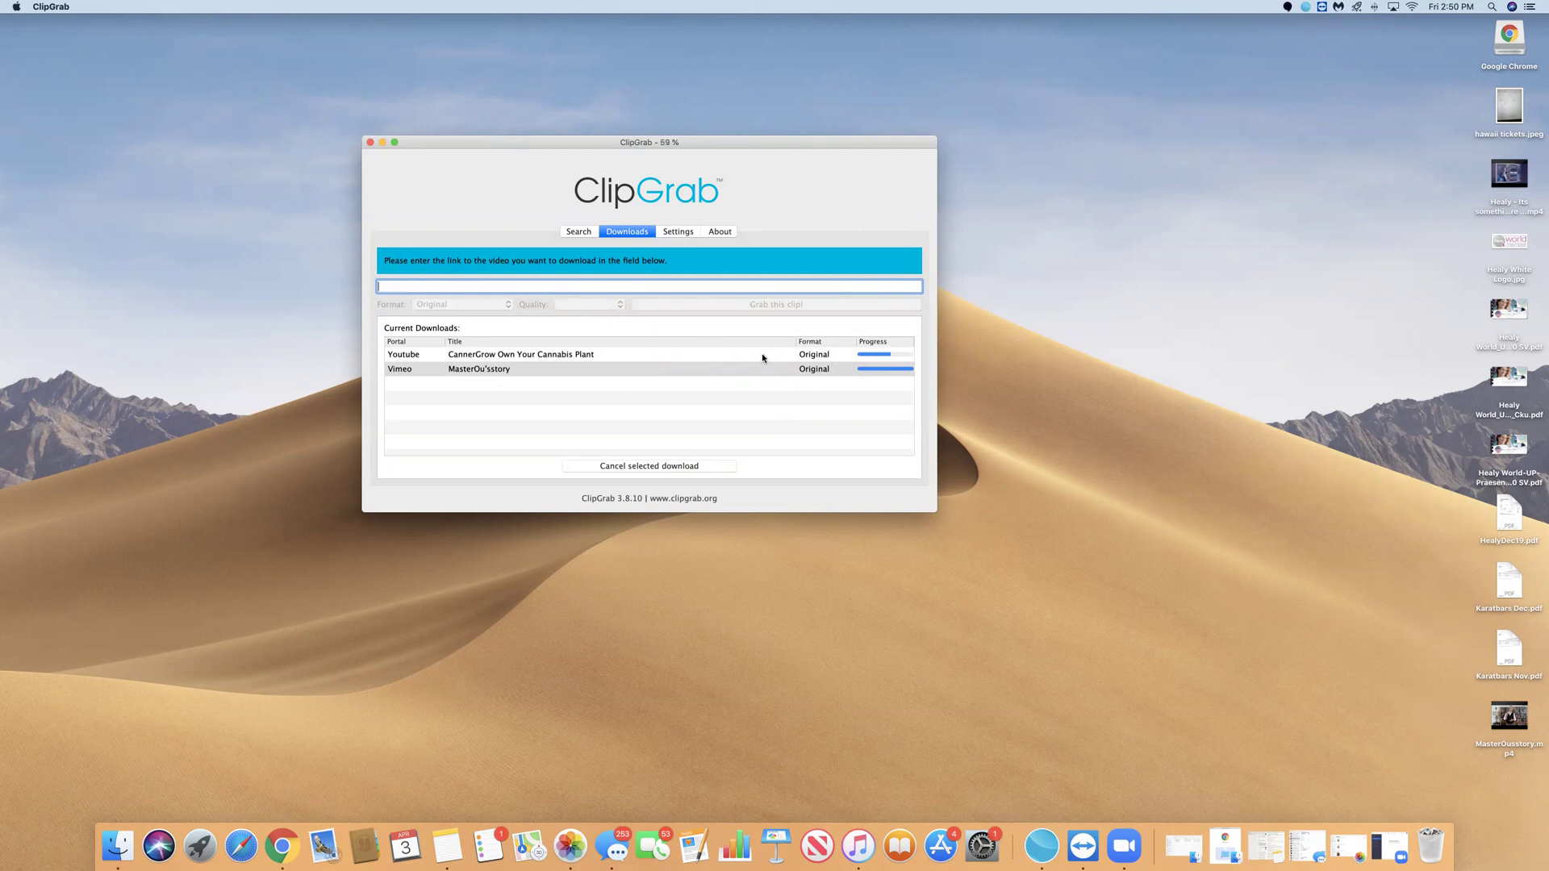
pyautogui.moveTo(762, 358)
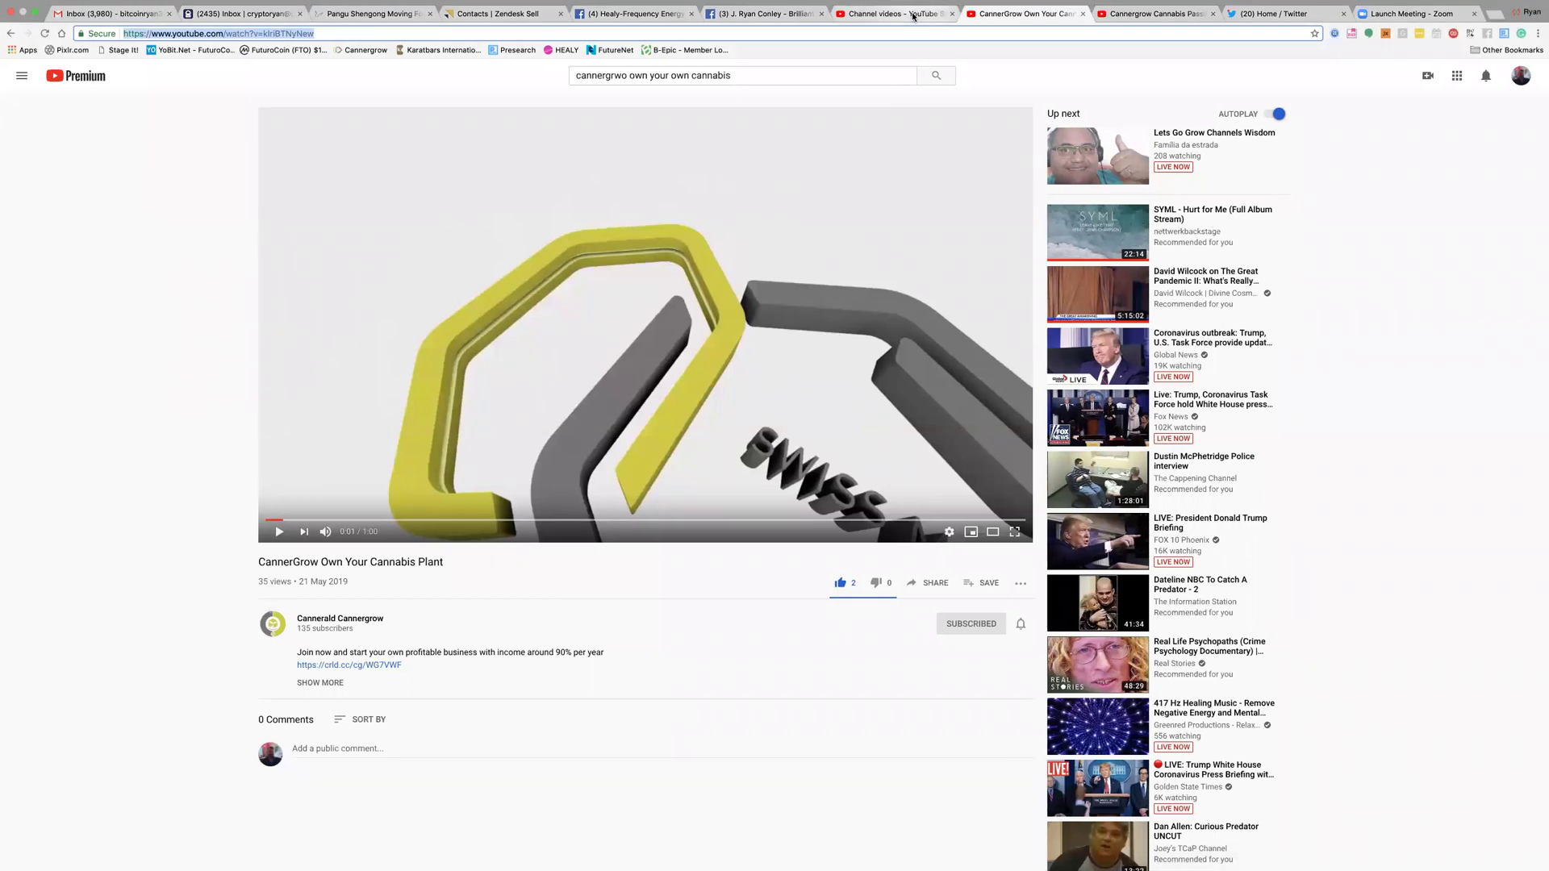
# Step: Upload 'CannerGrow Own Your Cannabis Plant.mp4' as a new video from the channel's video list
pyautogui.click(896, 13)
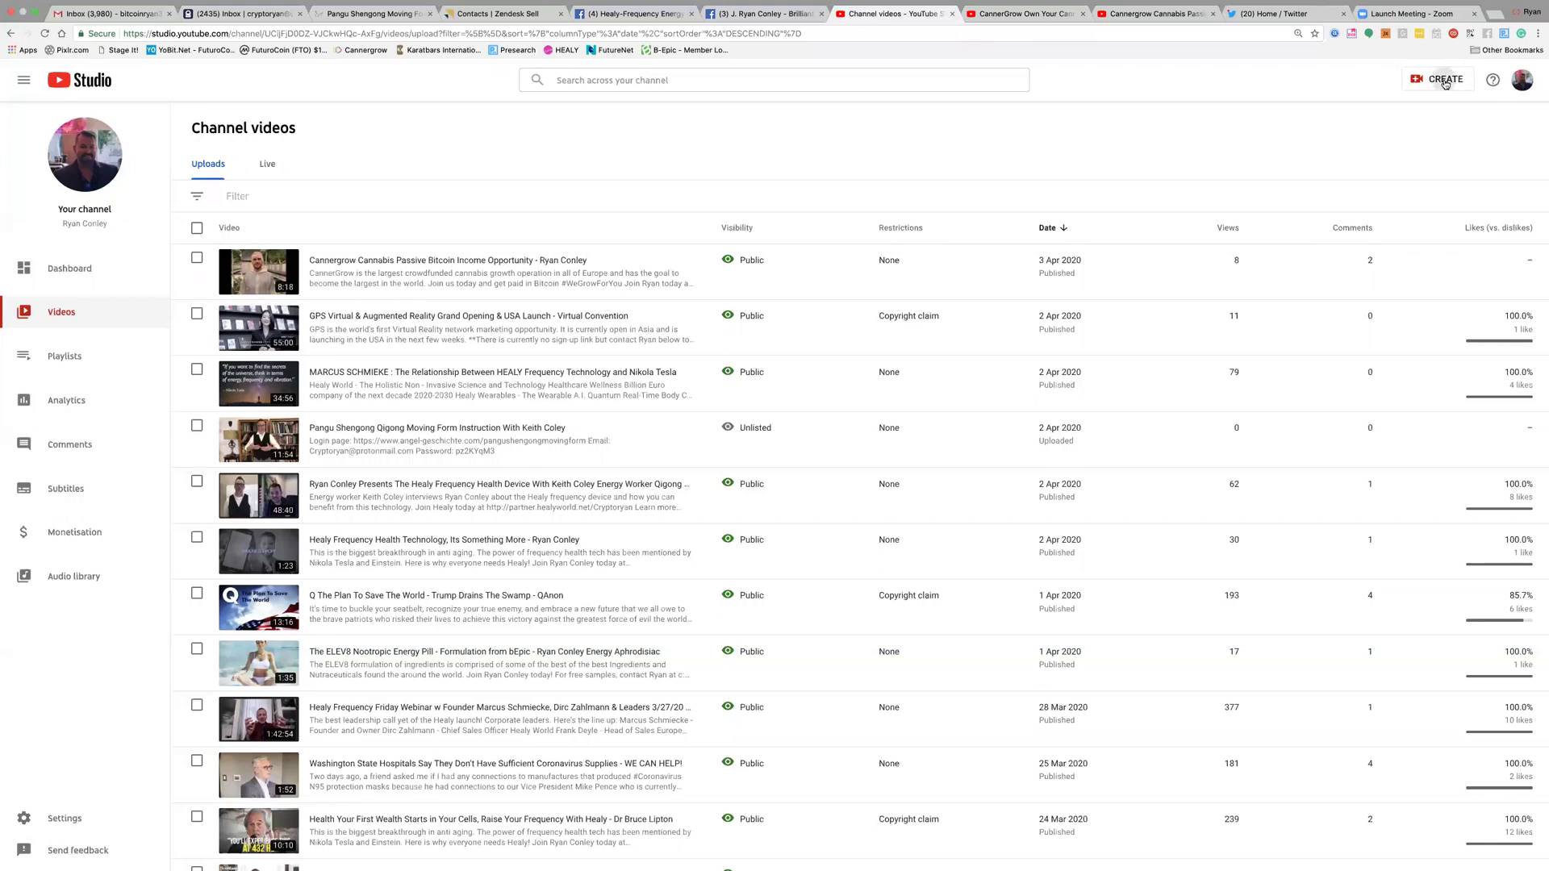
pyautogui.click(1445, 81)
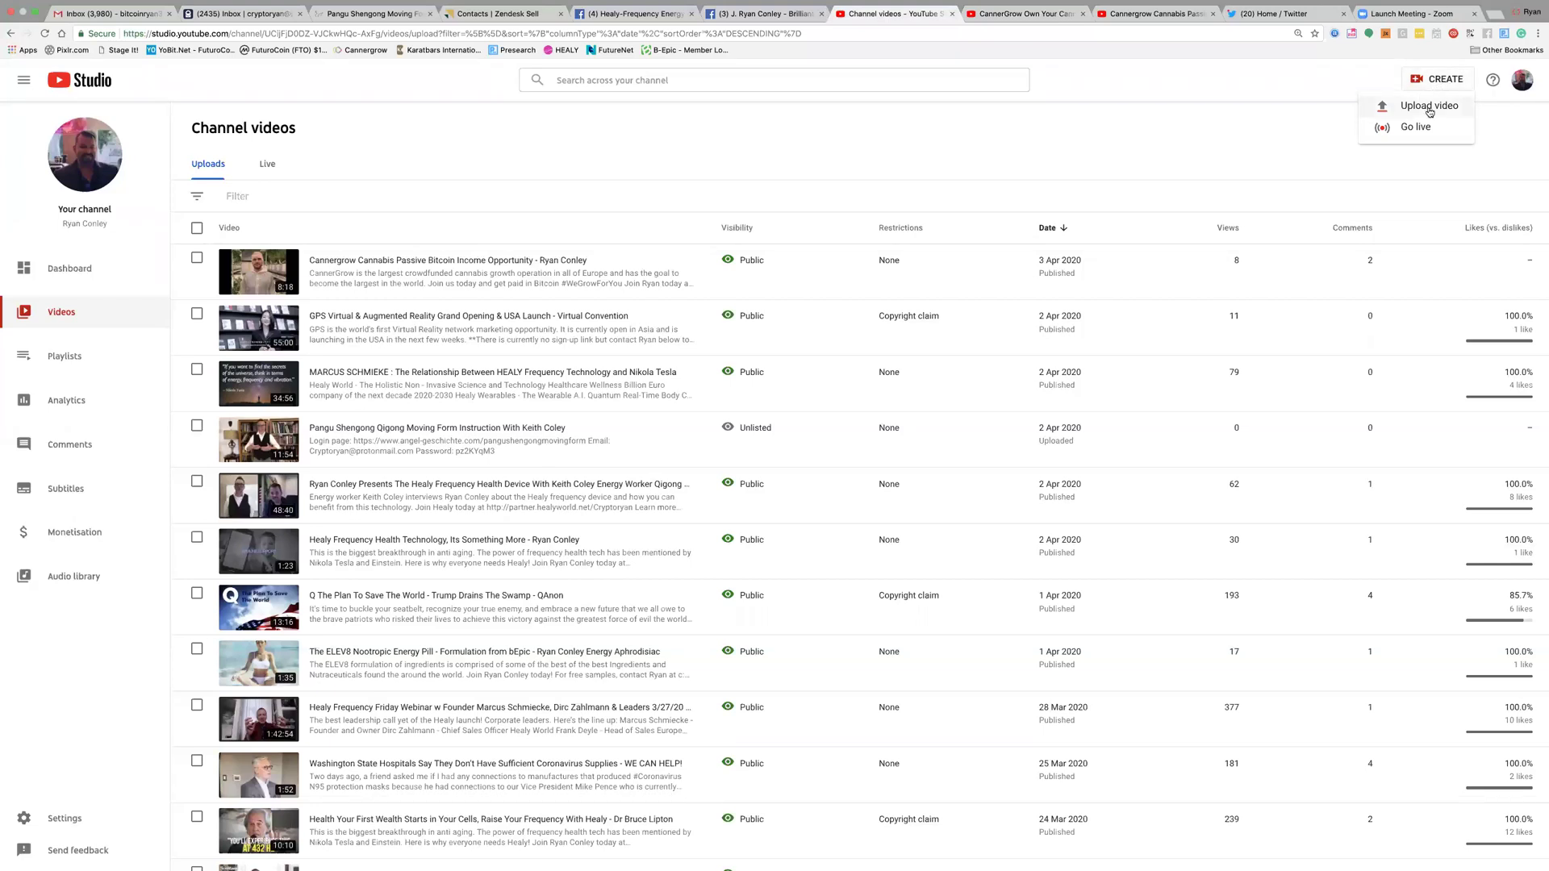
pyautogui.click(1429, 107)
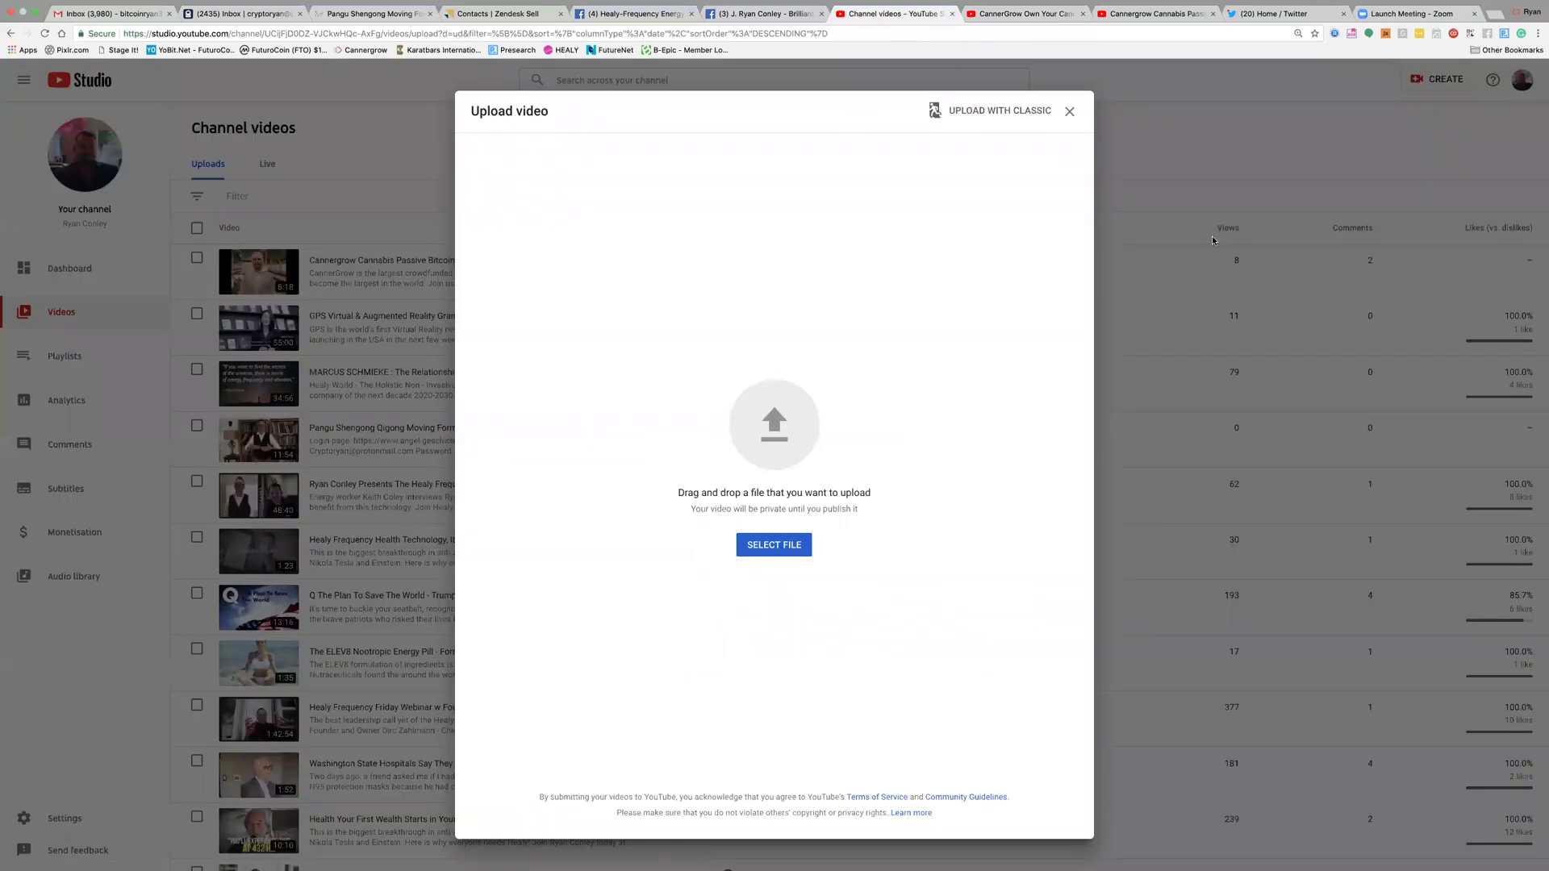
pyautogui.click(774, 546)
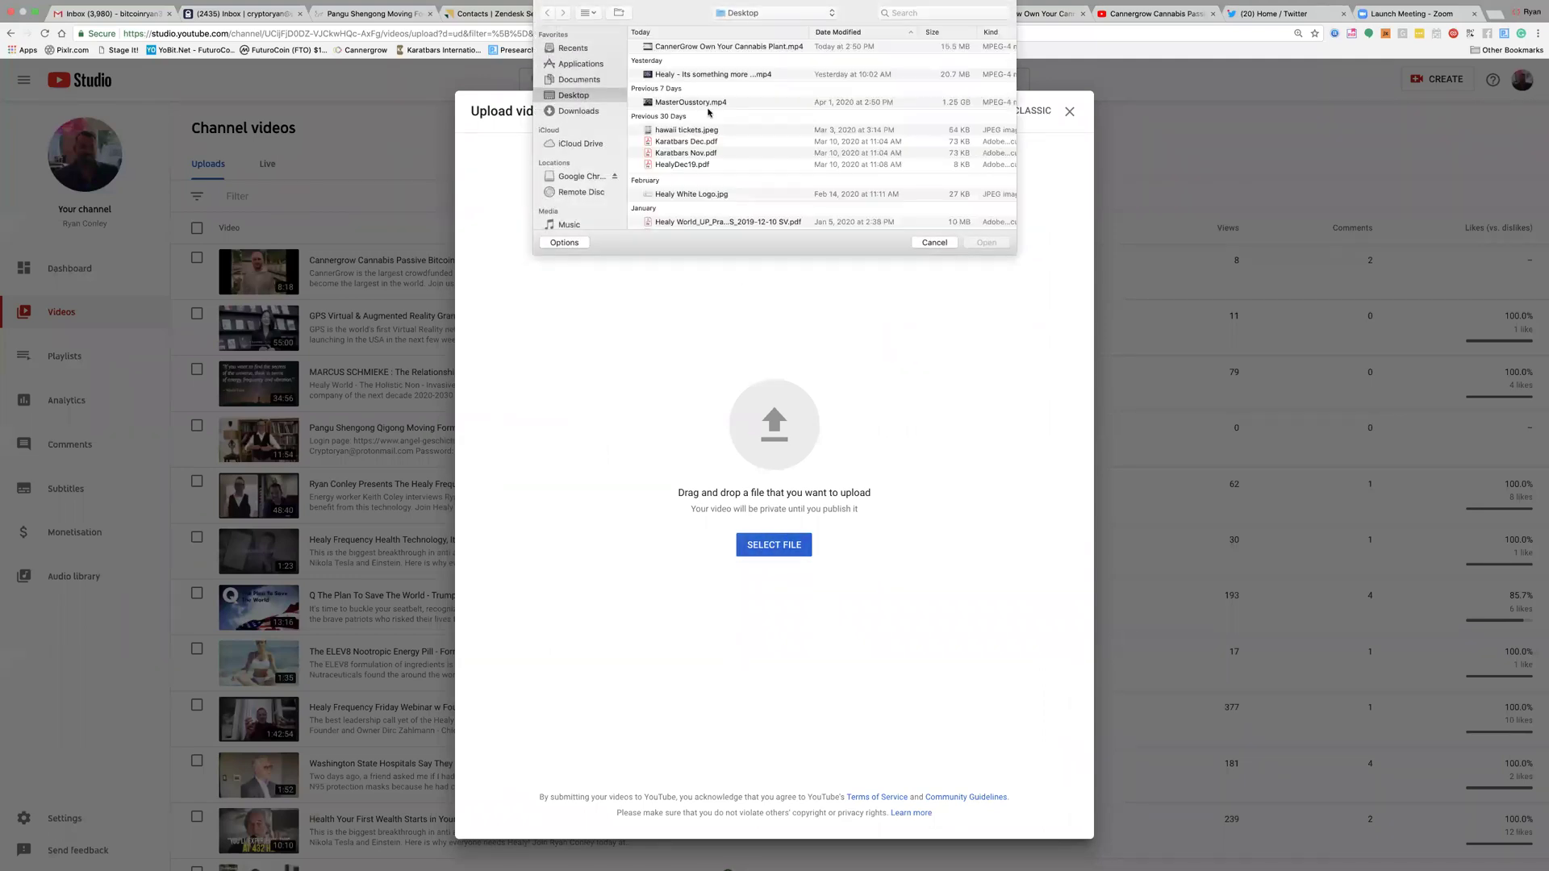
pyautogui.click(662, 49)
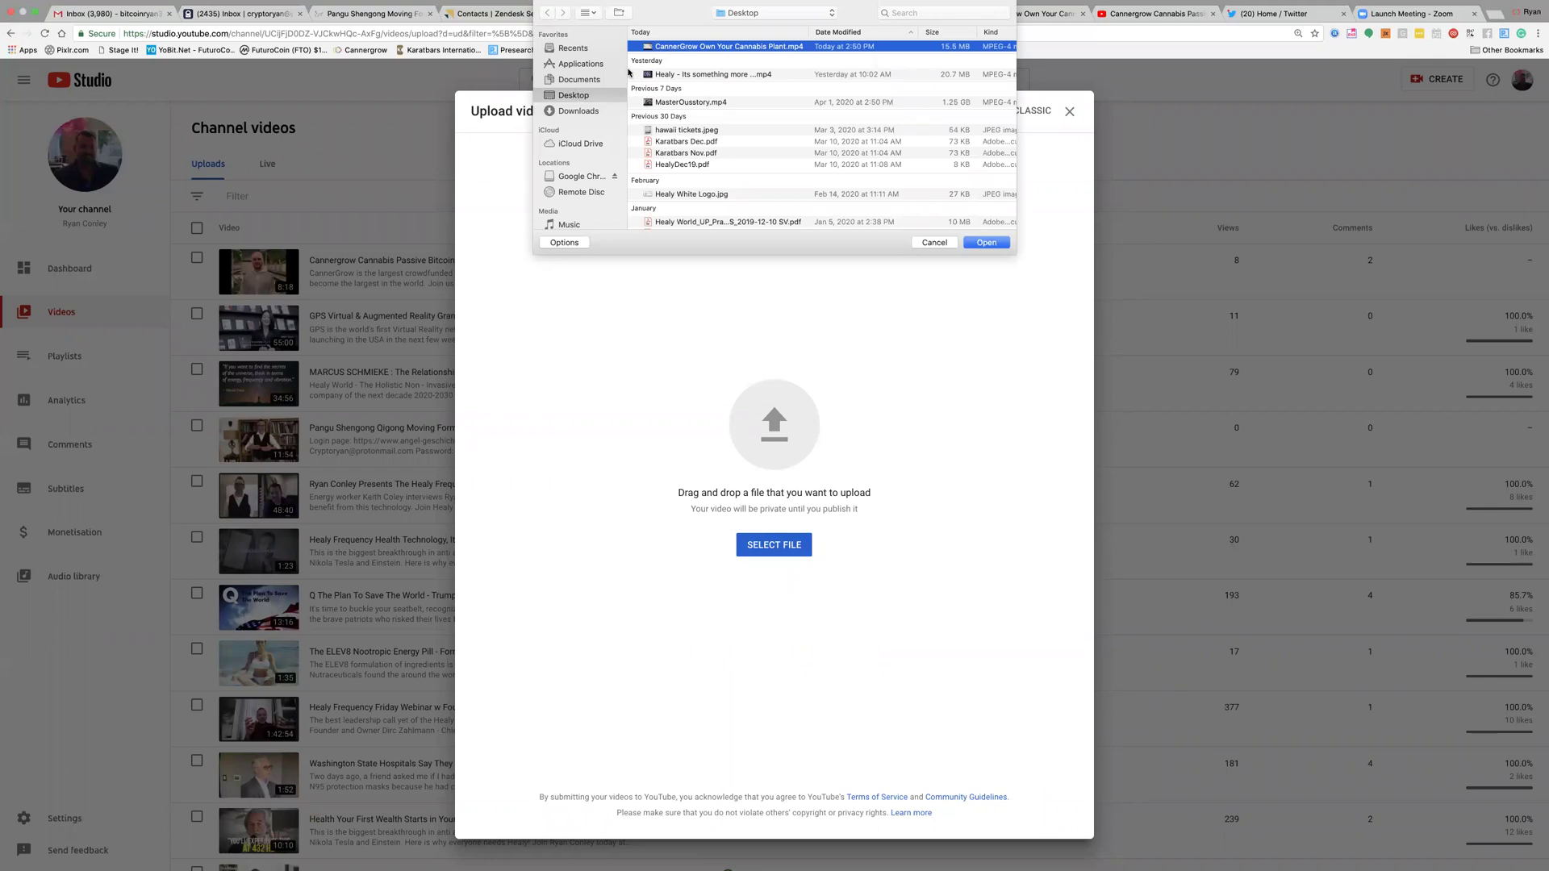
pyautogui.click(991, 242)
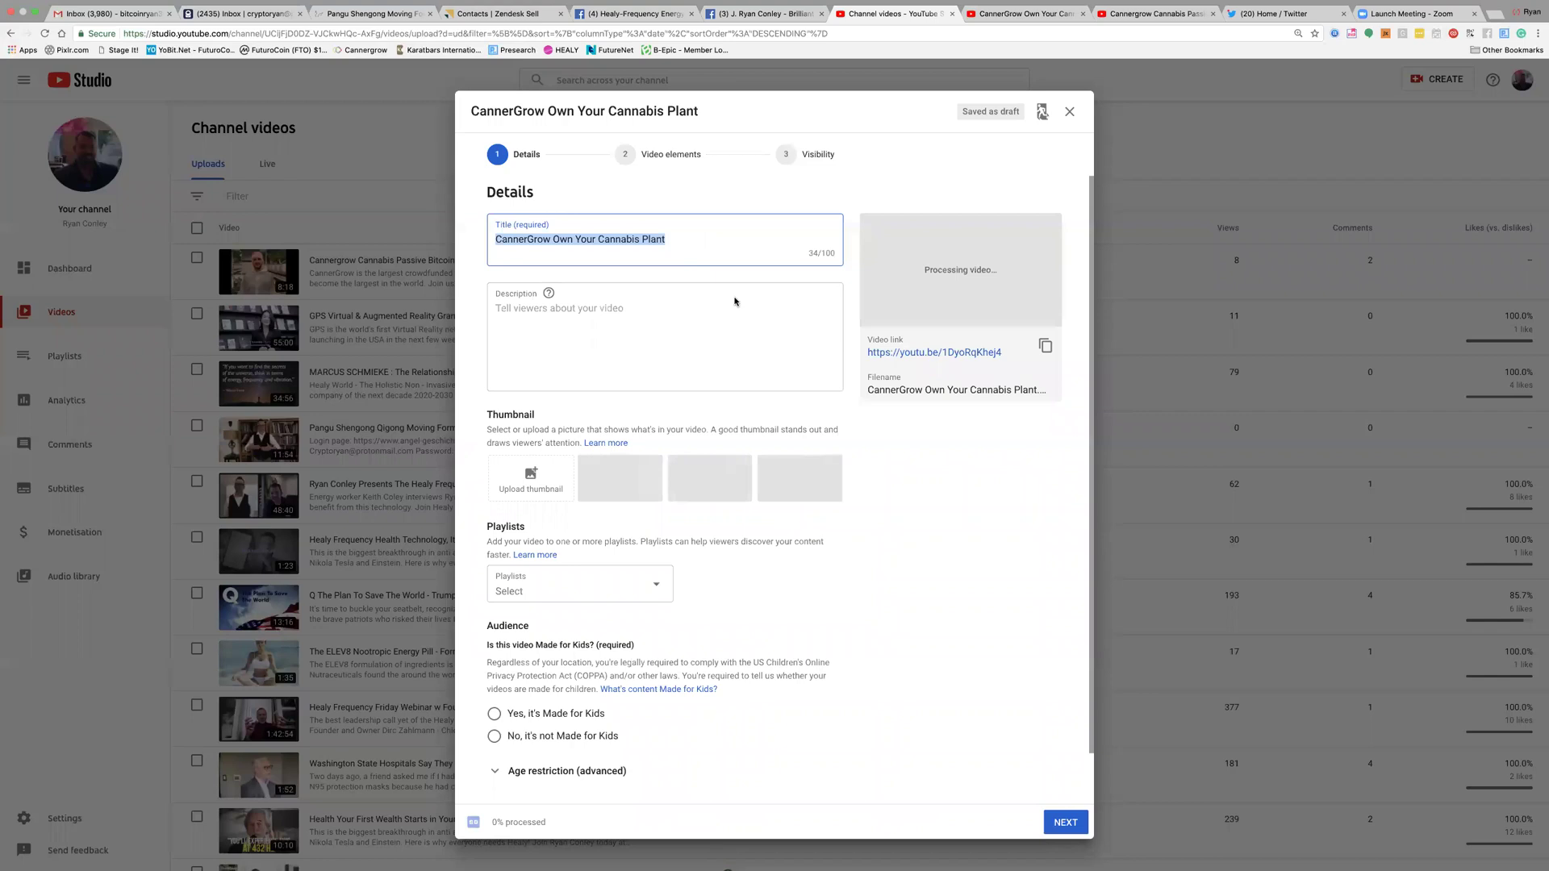
# Step: Append ' & Get Paid in Bitcoin - ' followed by the creator's name to the video title
pyautogui.click(688, 236)
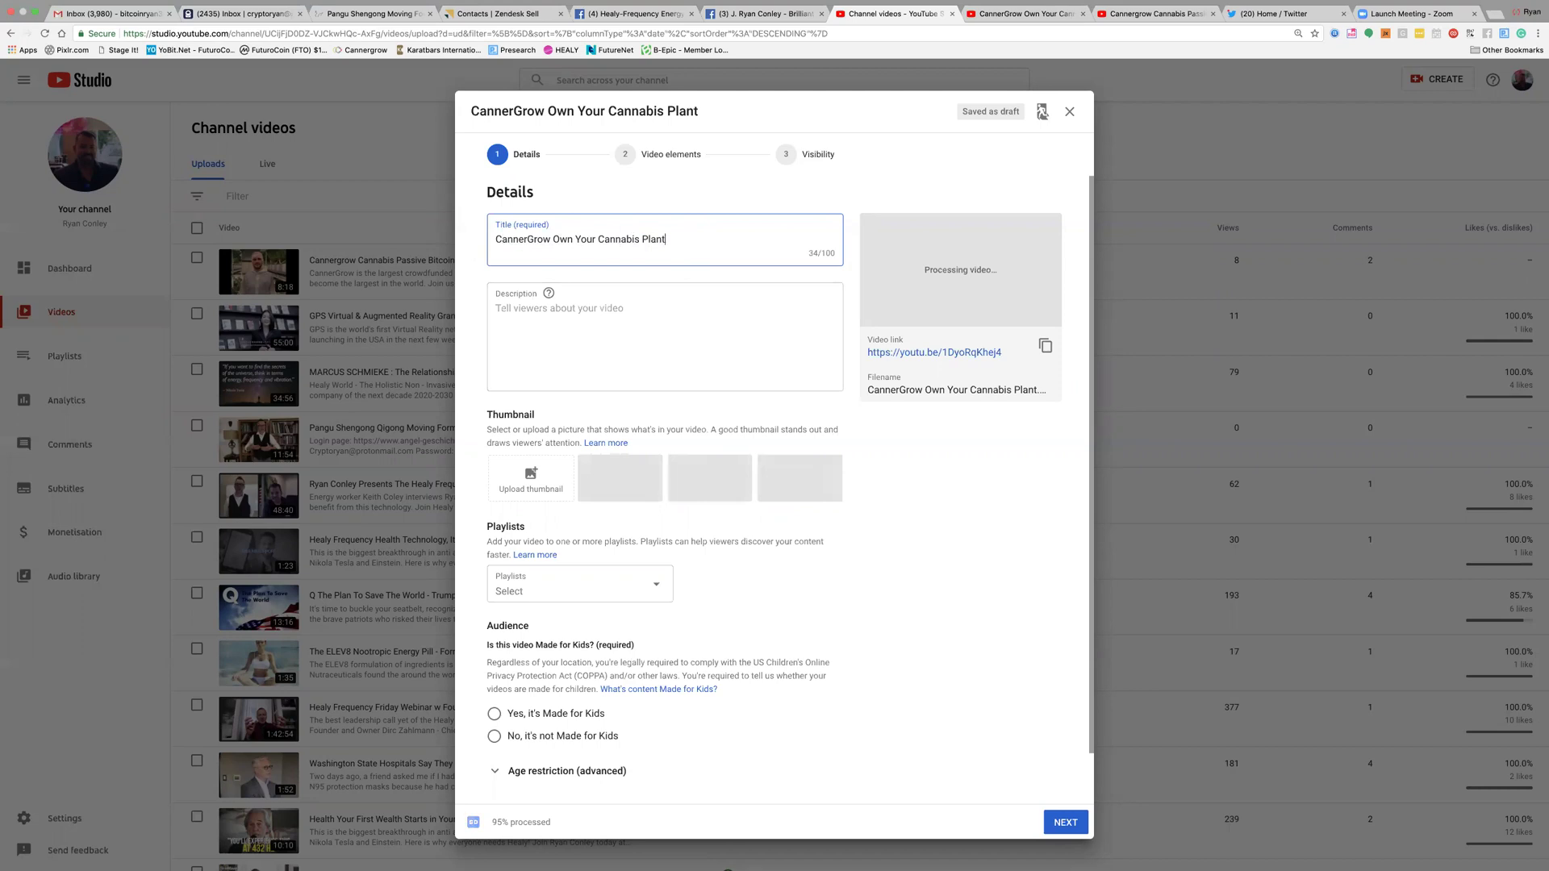
pyautogui.write('& Get Paid ')
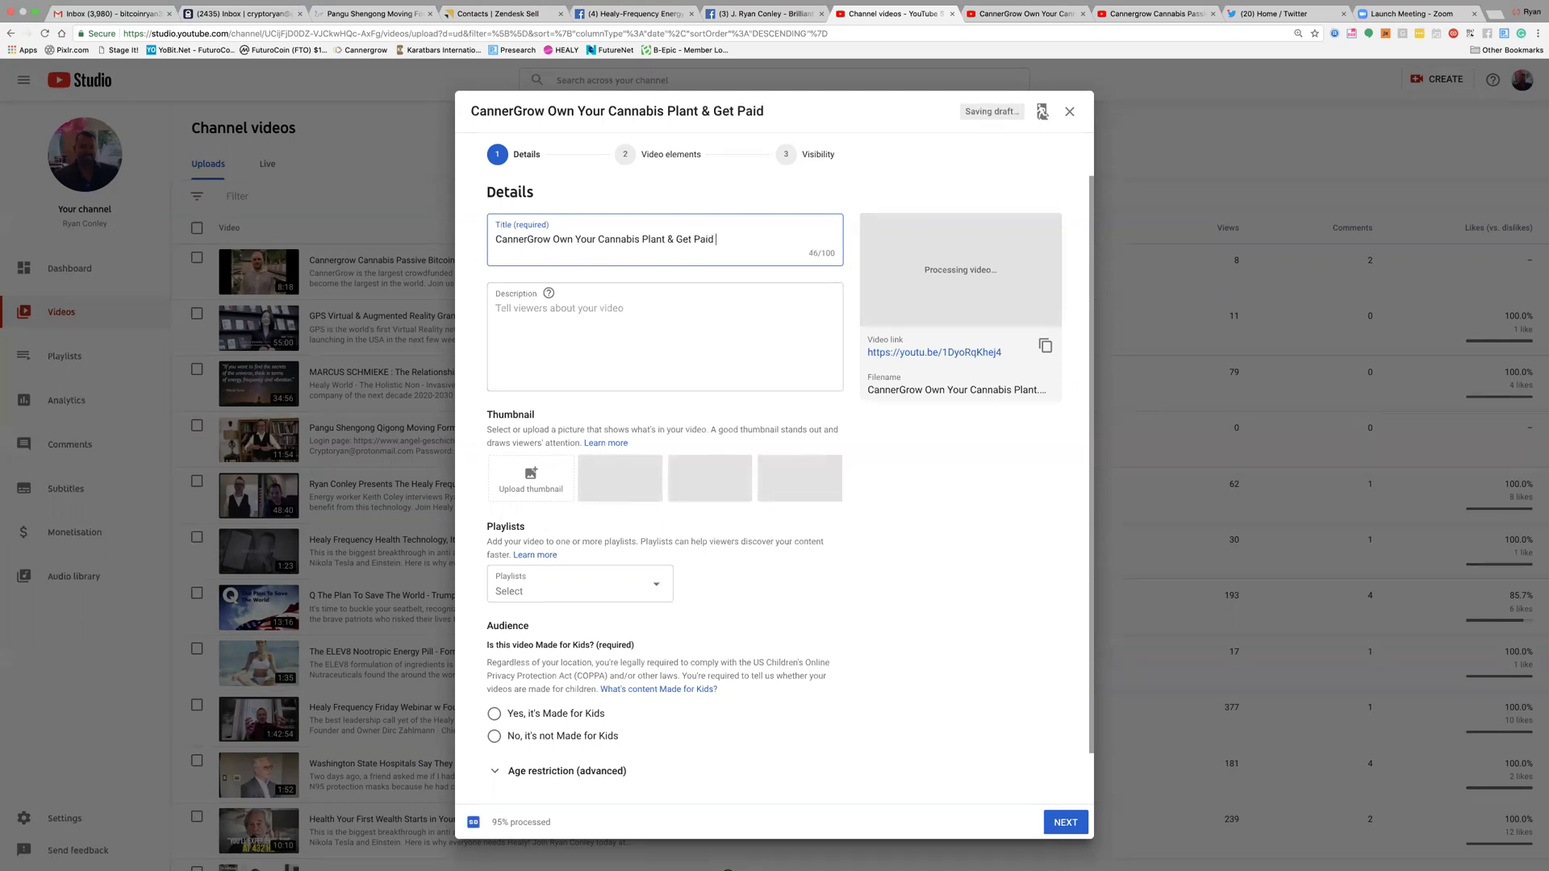
pyautogui.write('in Bitcoin - Ryan Conley')
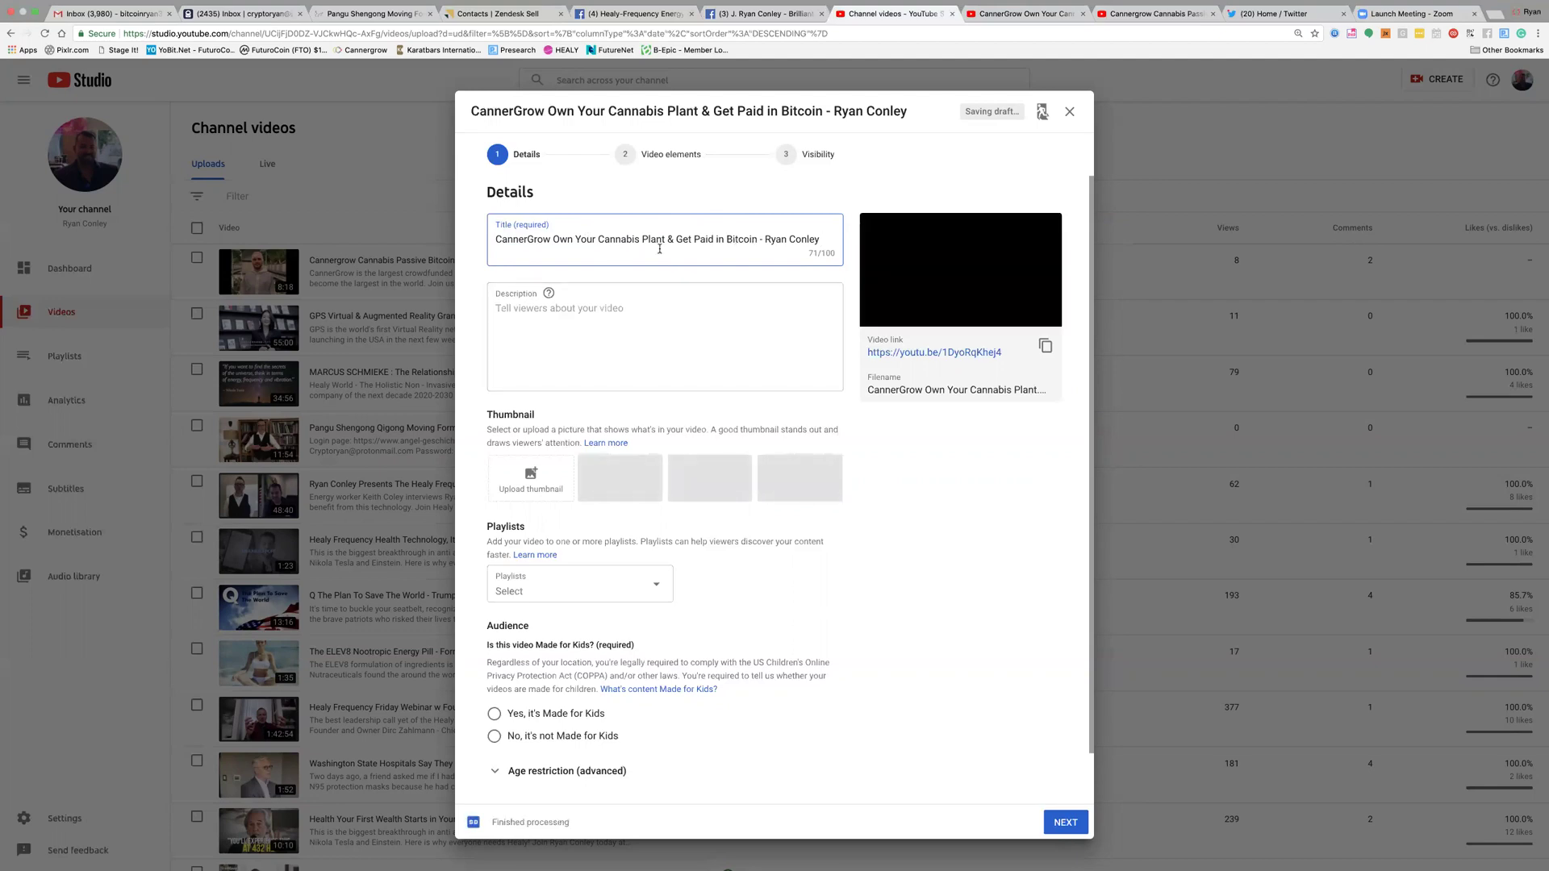
pyautogui.click(623, 318)
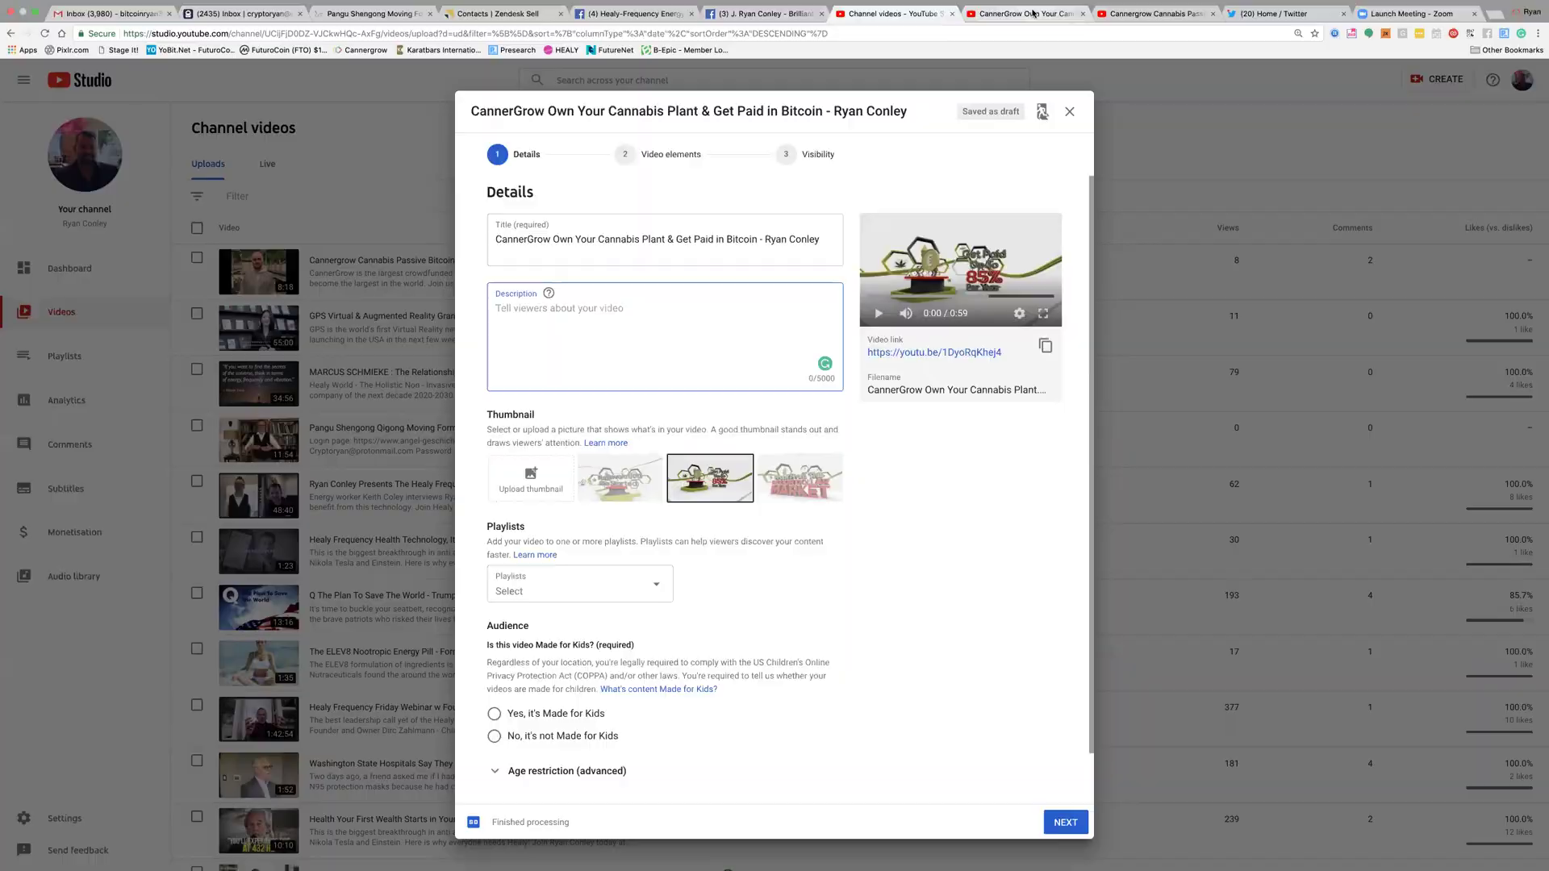
# Step: Copy the Cannergrow Cannabis Passive Bitcoin video's full description and return to the Studio details
pyautogui.click(1032, 13)
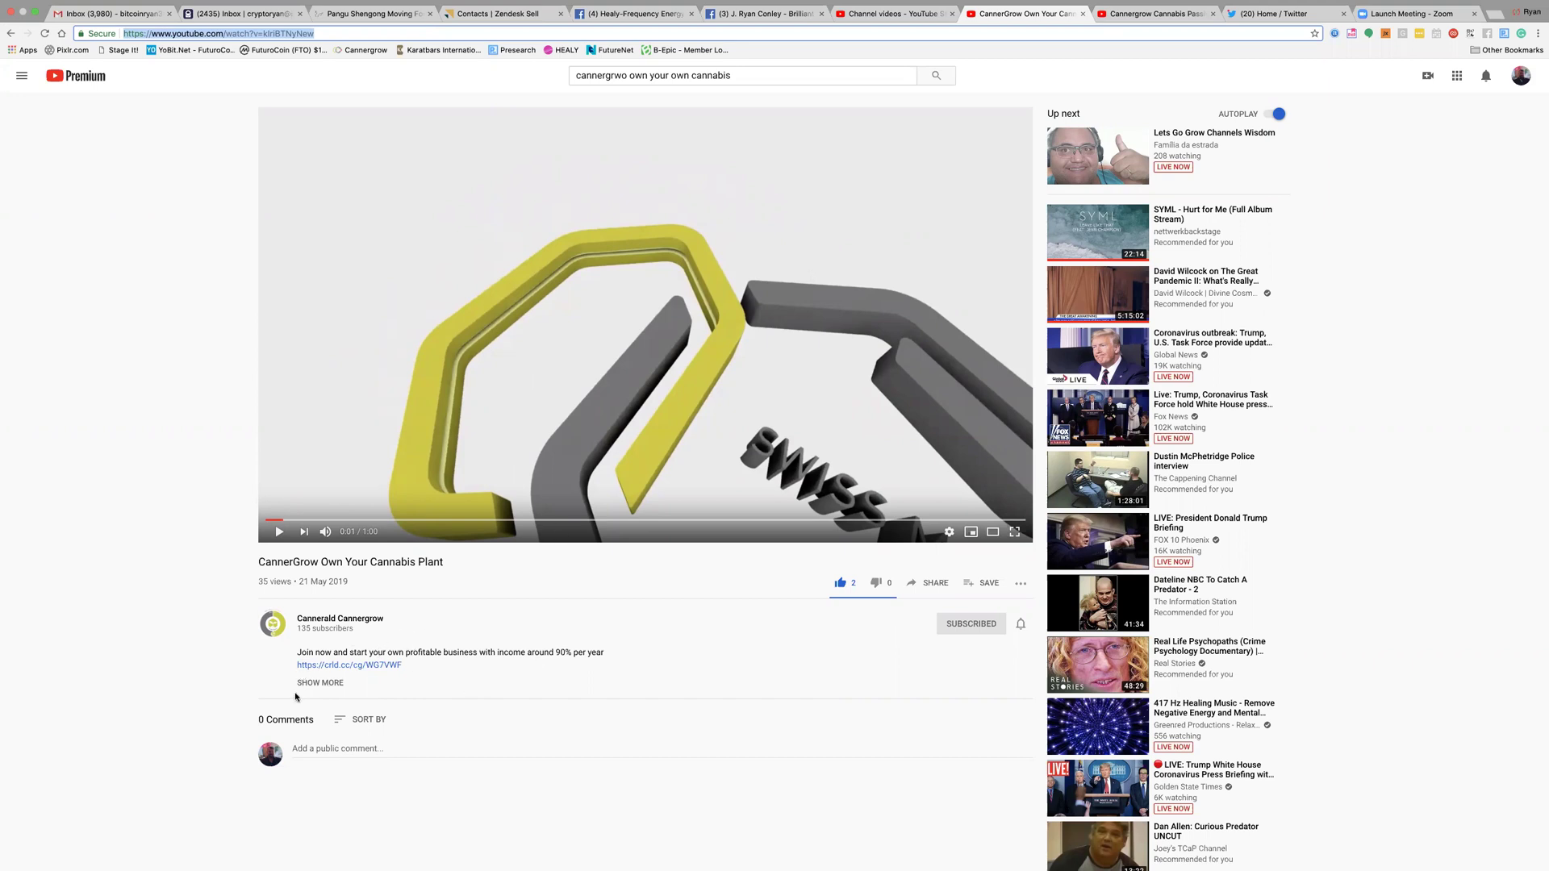
pyautogui.click(333, 684)
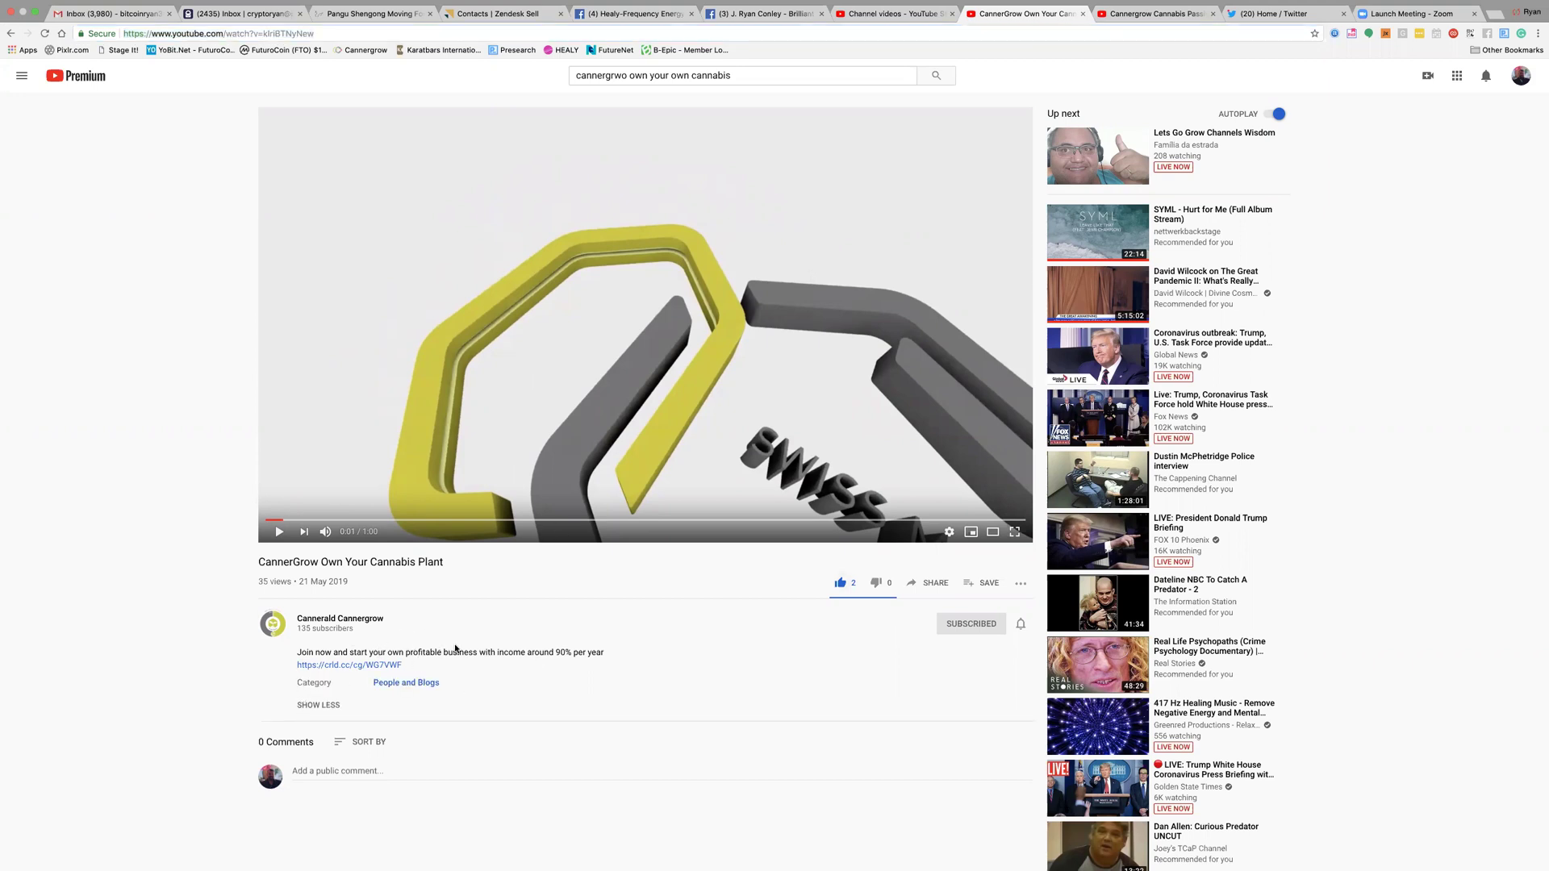
pyautogui.click(1154, 14)
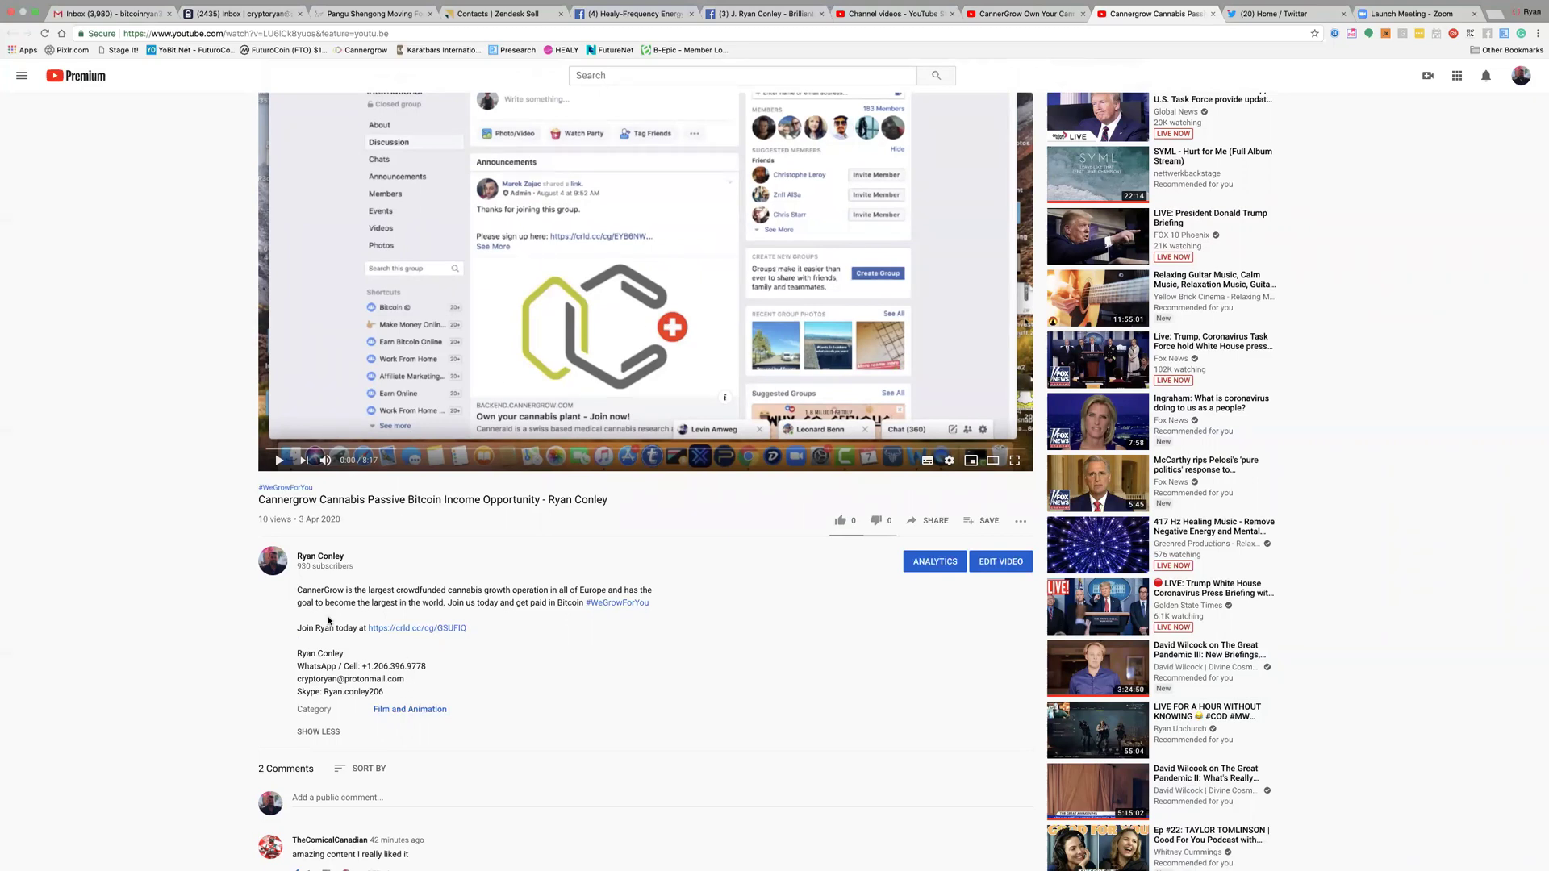
pyautogui.moveTo(386, 695); pyautogui.dragTo(299, 591)
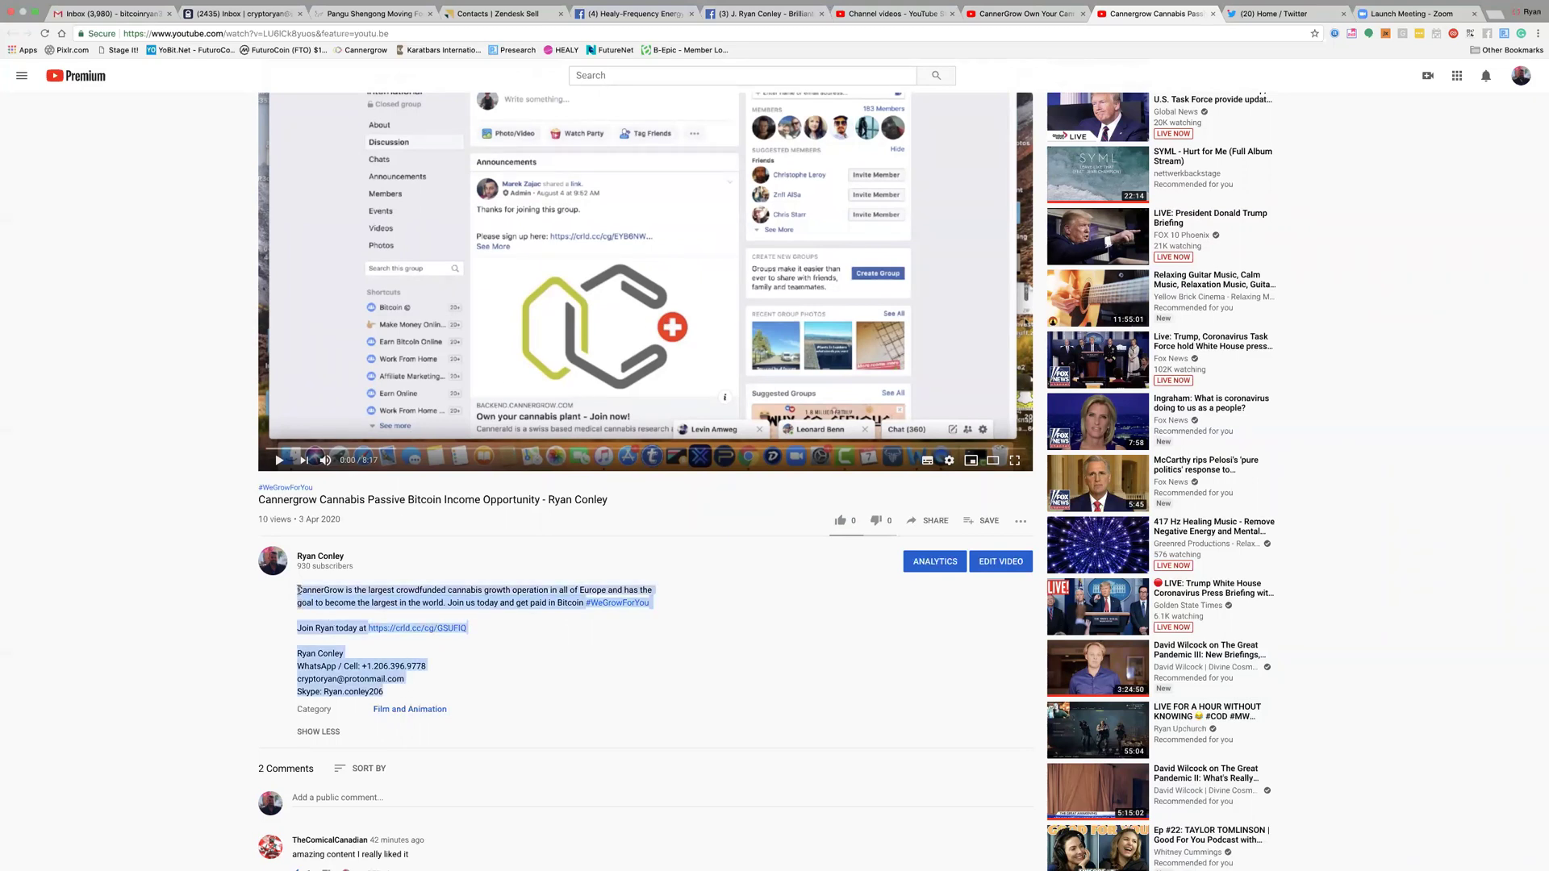
pyautogui.rightClick(324, 593)
pyautogui.click(350, 618)
pyautogui.click(437, 593)
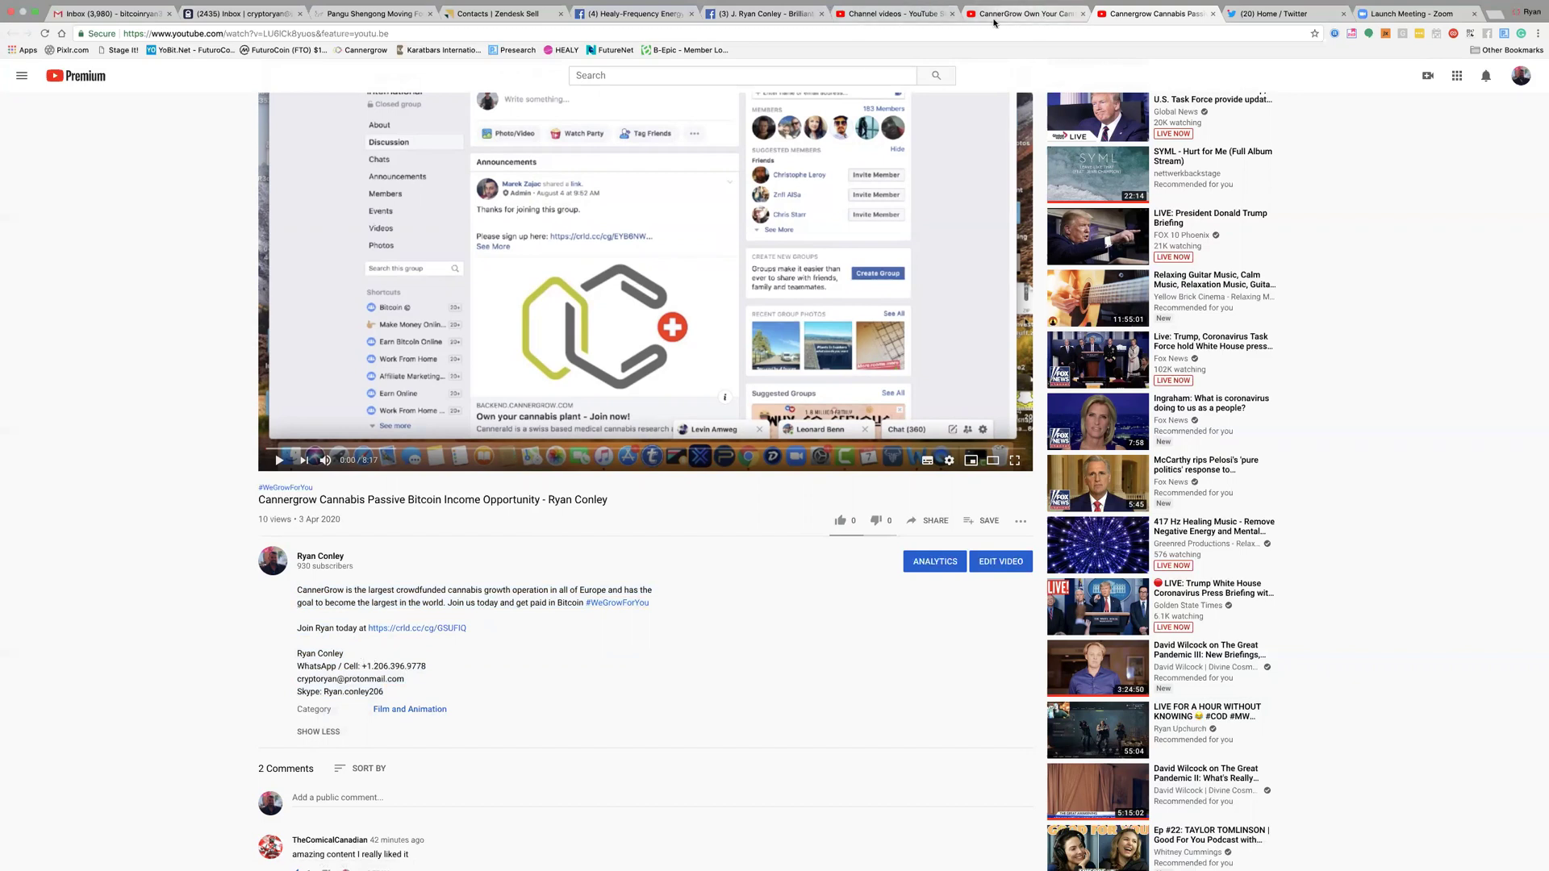
pyautogui.click(905, 16)
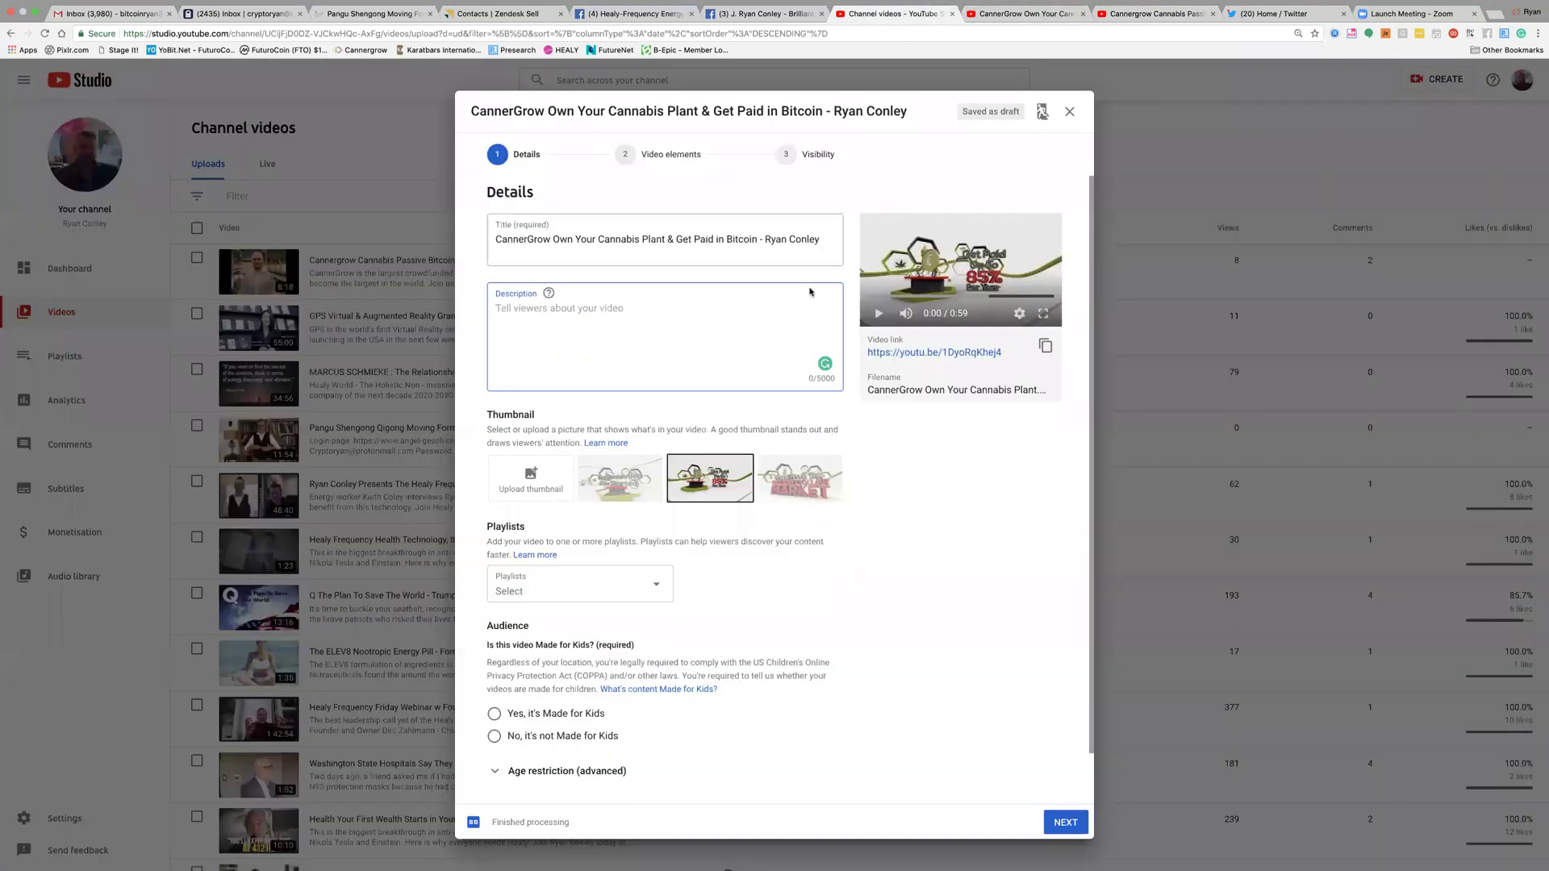
# Step: Paste the copied CannerGrow description and select the fourth auto-generated thumbnail
pyautogui.press('super+v')
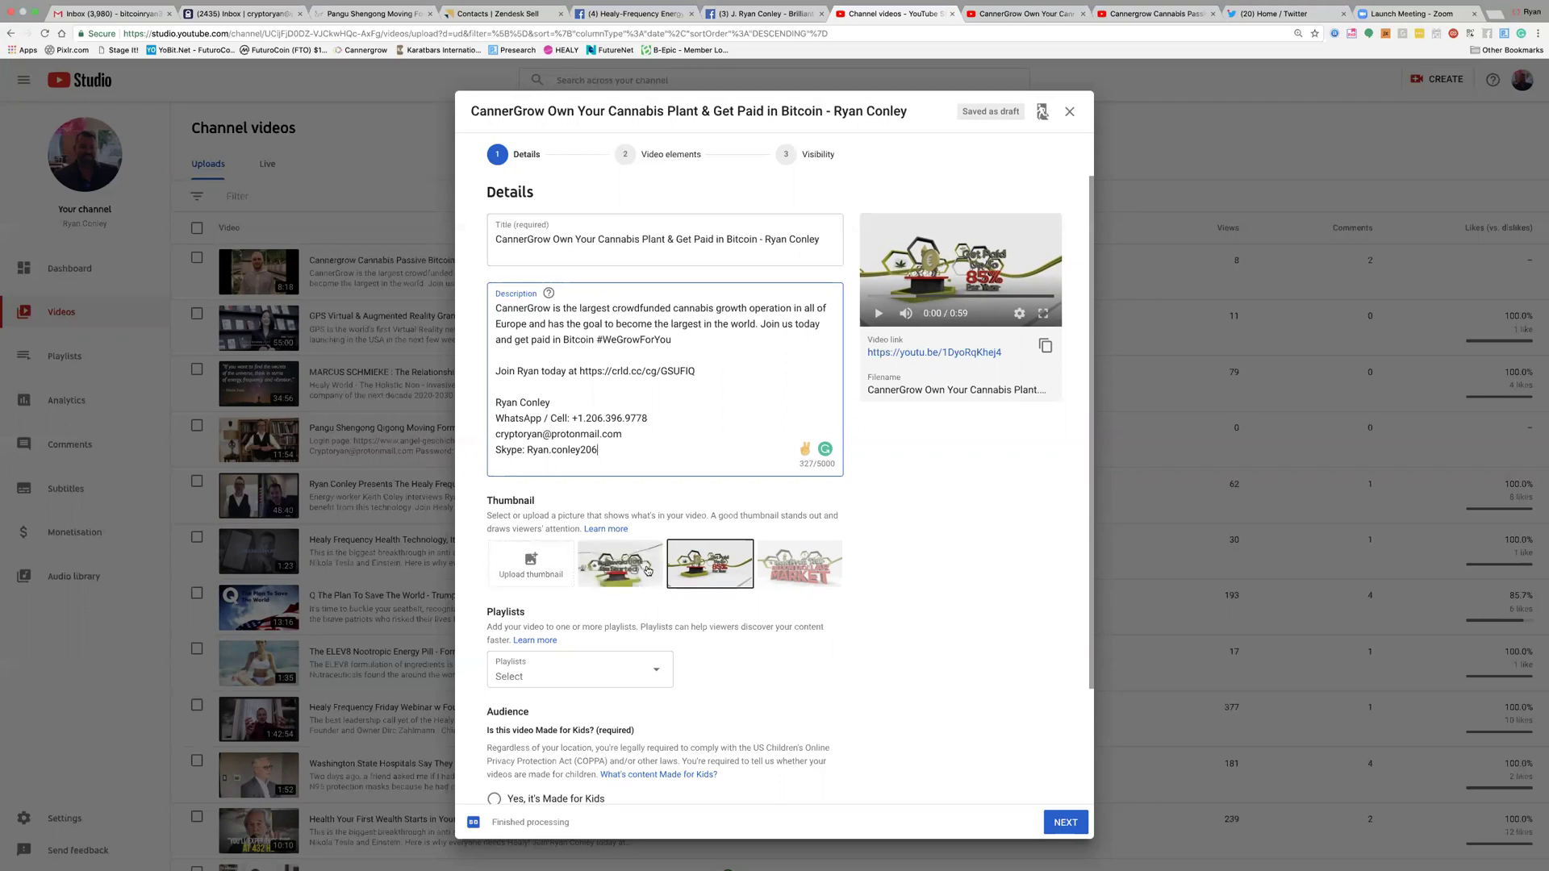
pyautogui.scroll(-2, 710, 569)
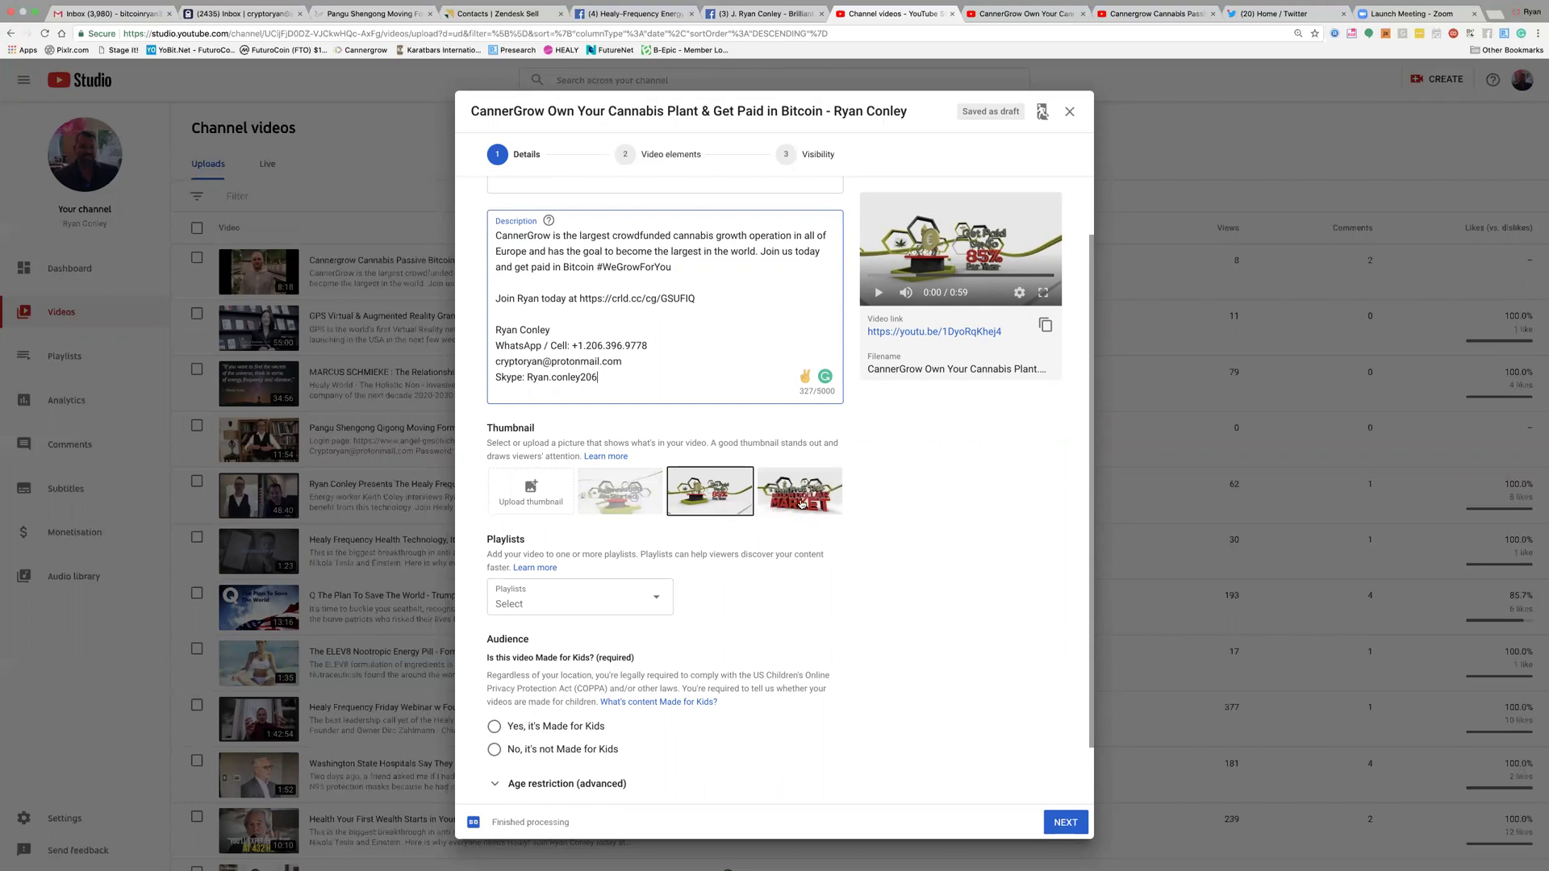
pyautogui.click(827, 500)
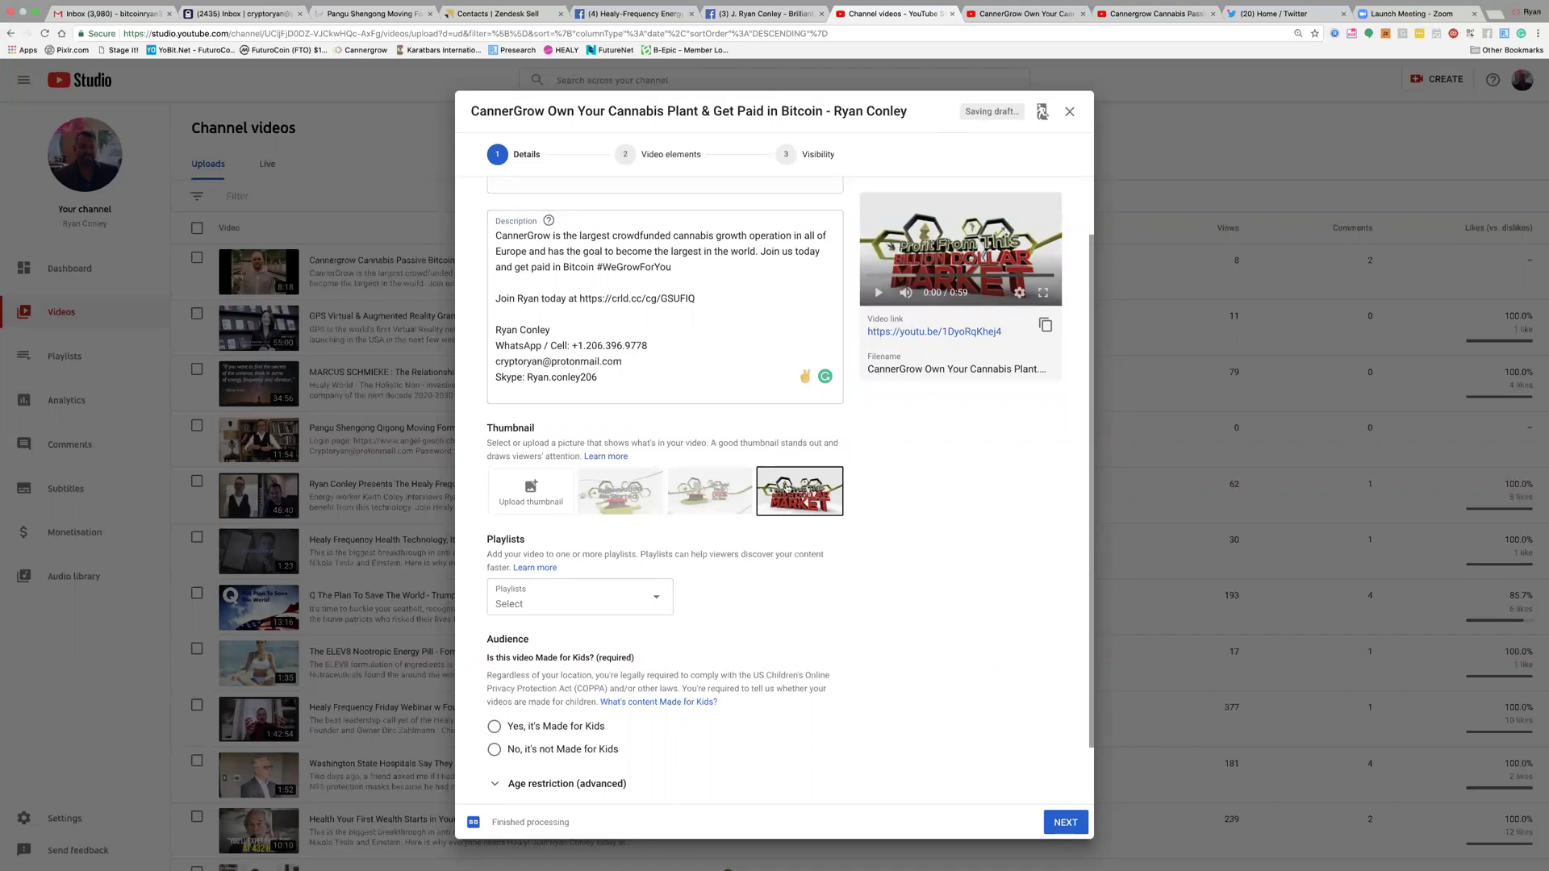
pyautogui.click(805, 376)
# Step: Search playlists for 'canner', tick Cannergrow and confirm with Done
pyautogui.click(660, 603)
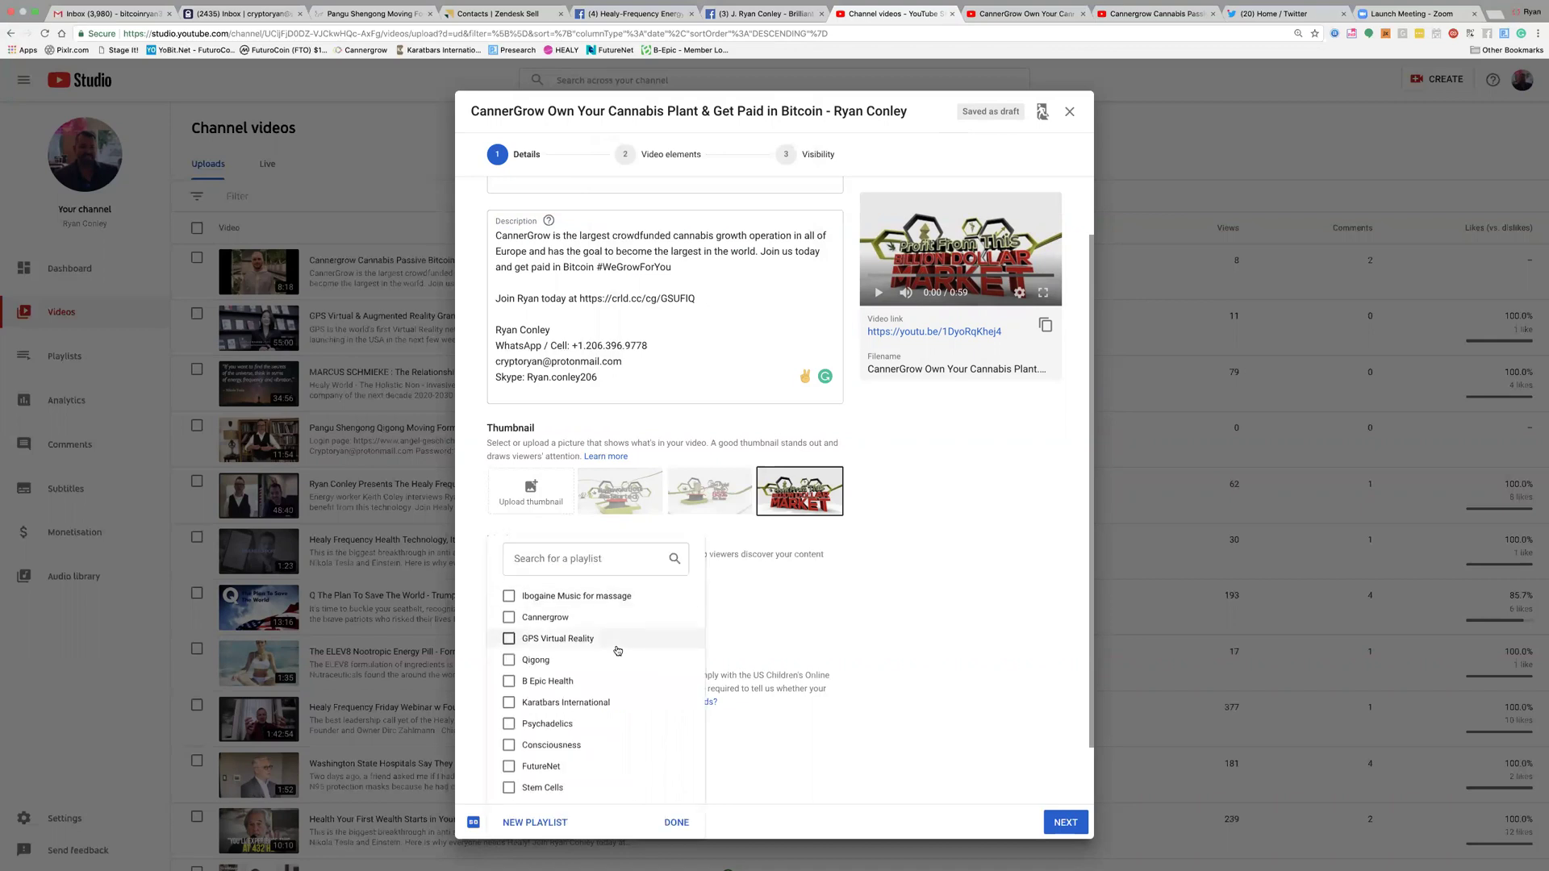
pyautogui.scroll(-4, 617, 645)
pyautogui.scroll(1, 617, 650)
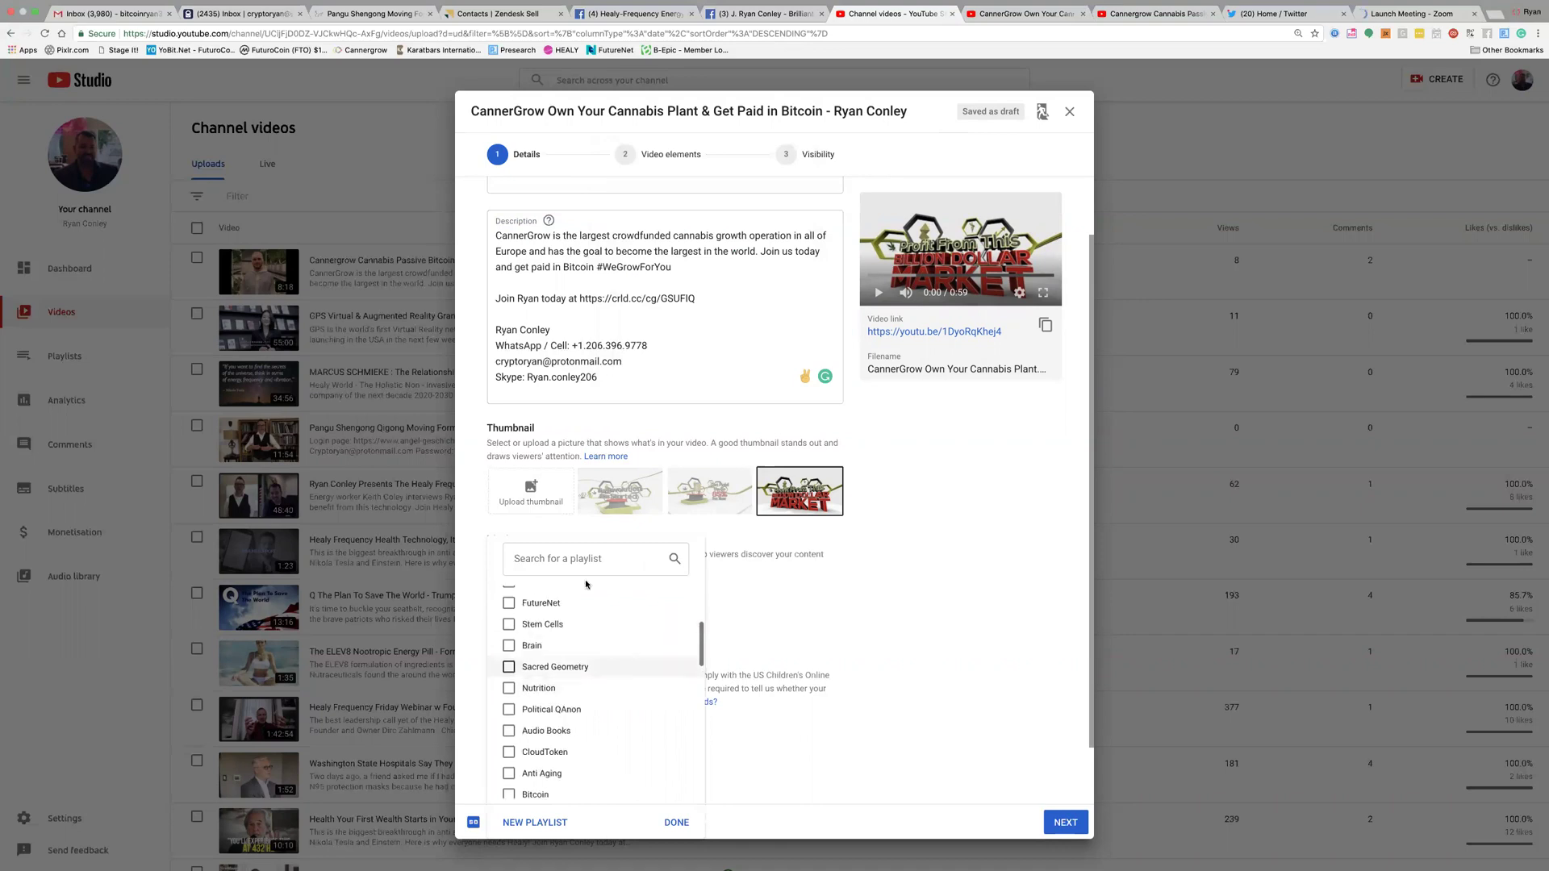
pyautogui.click(589, 558)
pyautogui.write('cann')
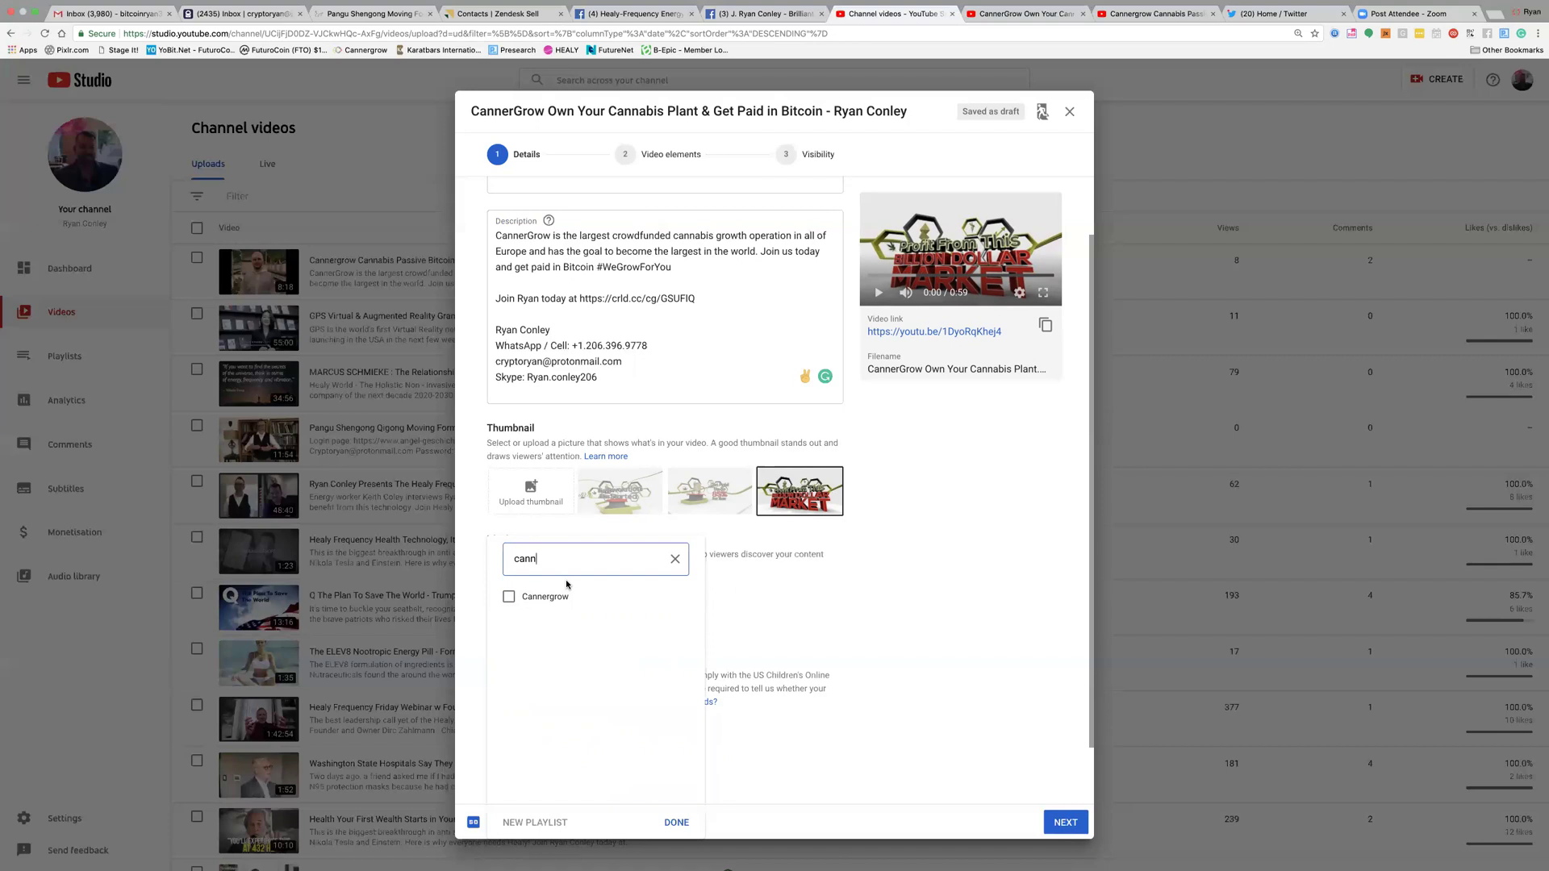
pyautogui.press('BackSpace')
pyautogui.press('BackSpace')
pyautogui.press('BackSpace')
pyautogui.press('BackSpace')
pyautogui.write('h')
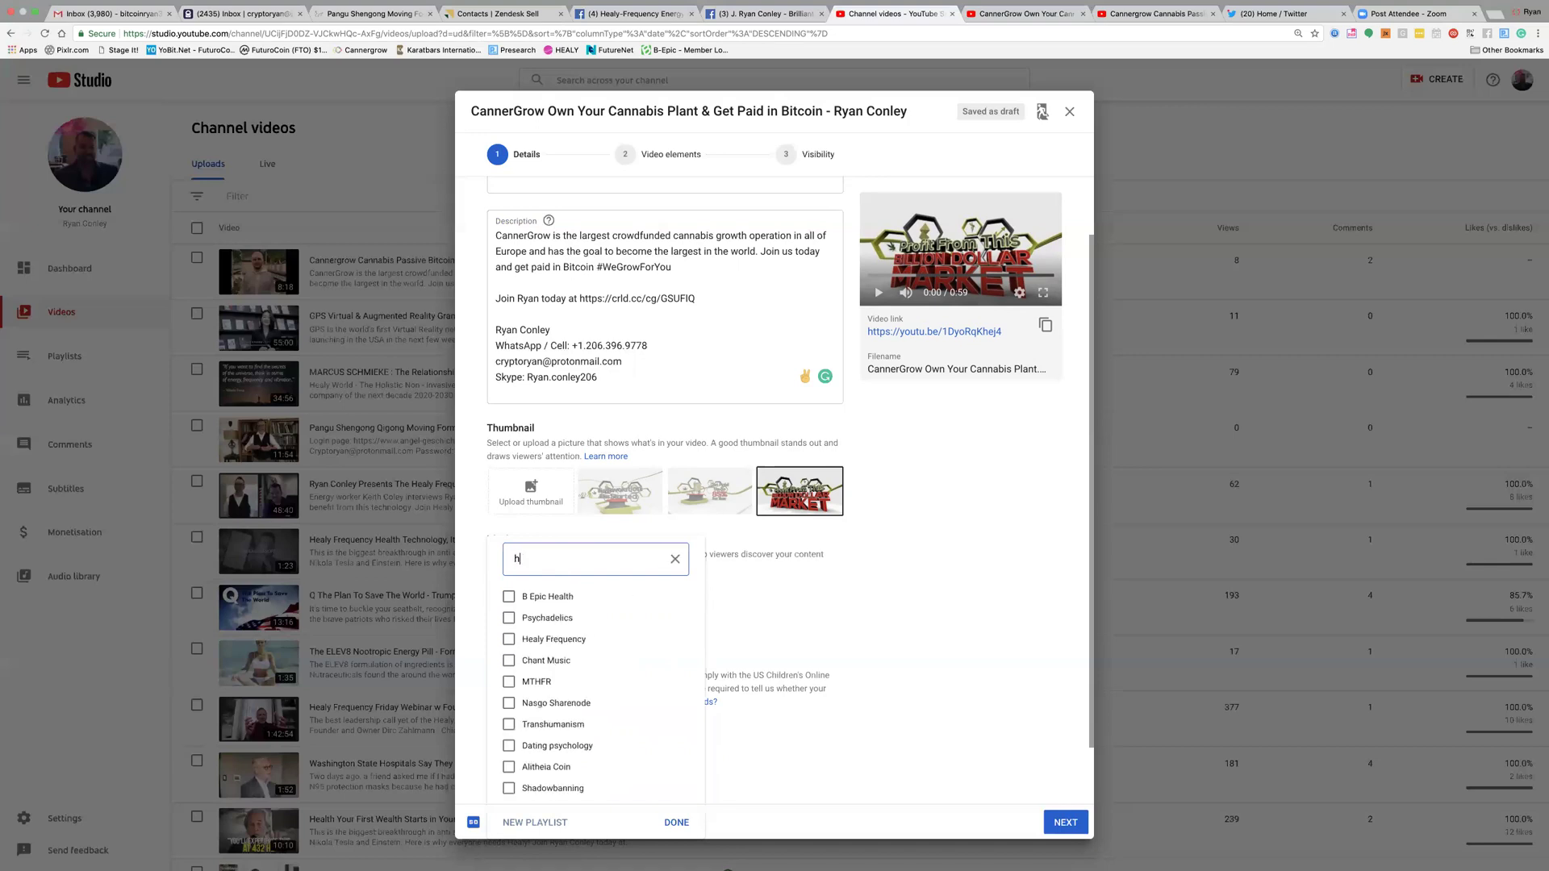
pyautogui.write('ealy')
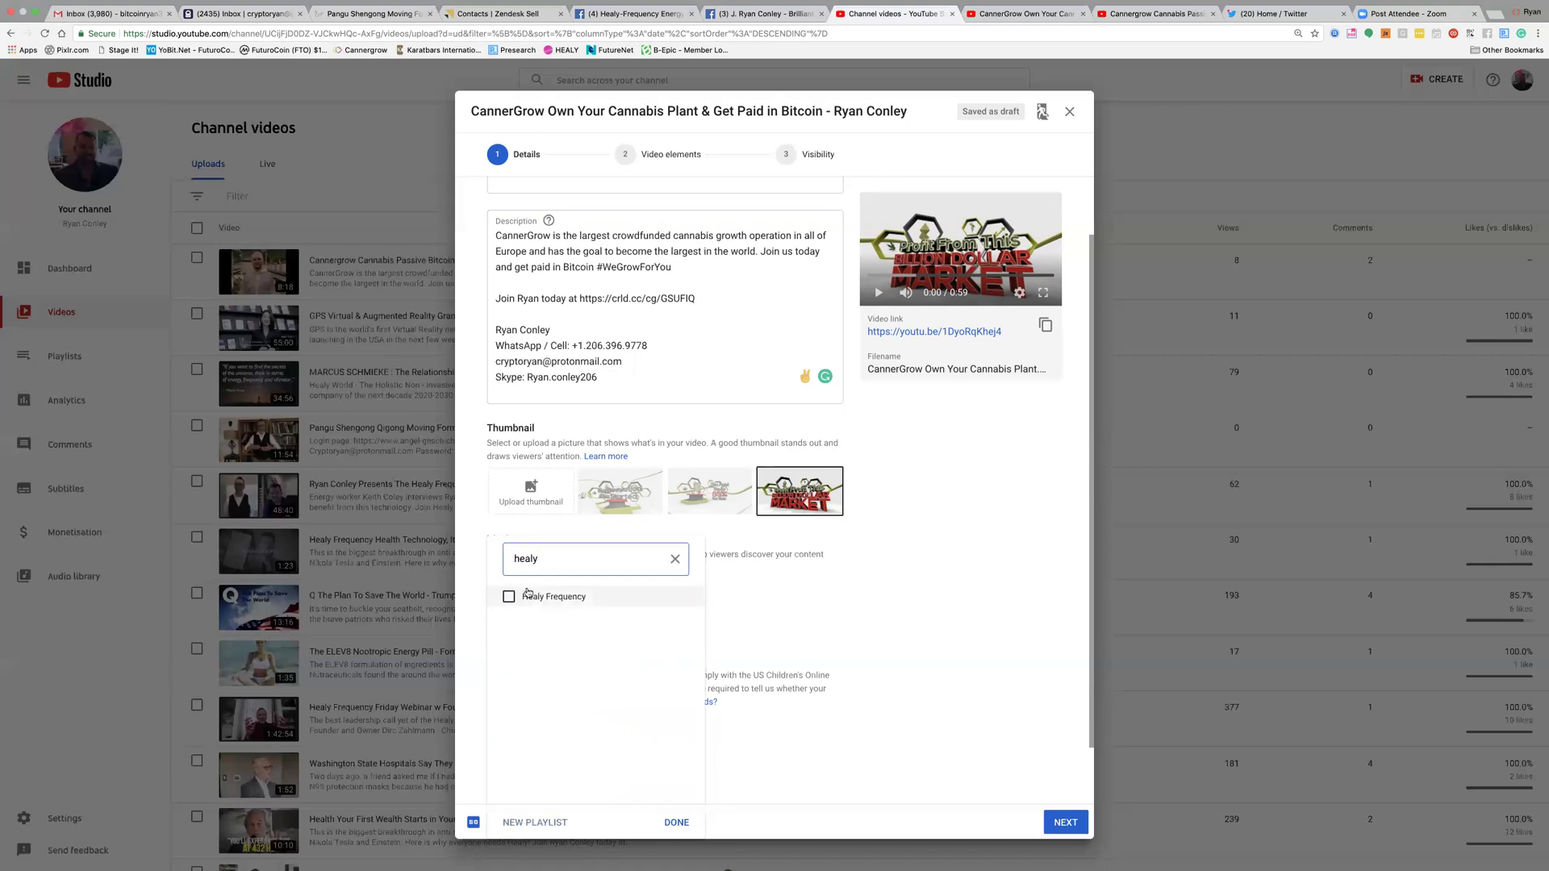
pyautogui.doubleClick(566, 565)
pyautogui.write('canner')
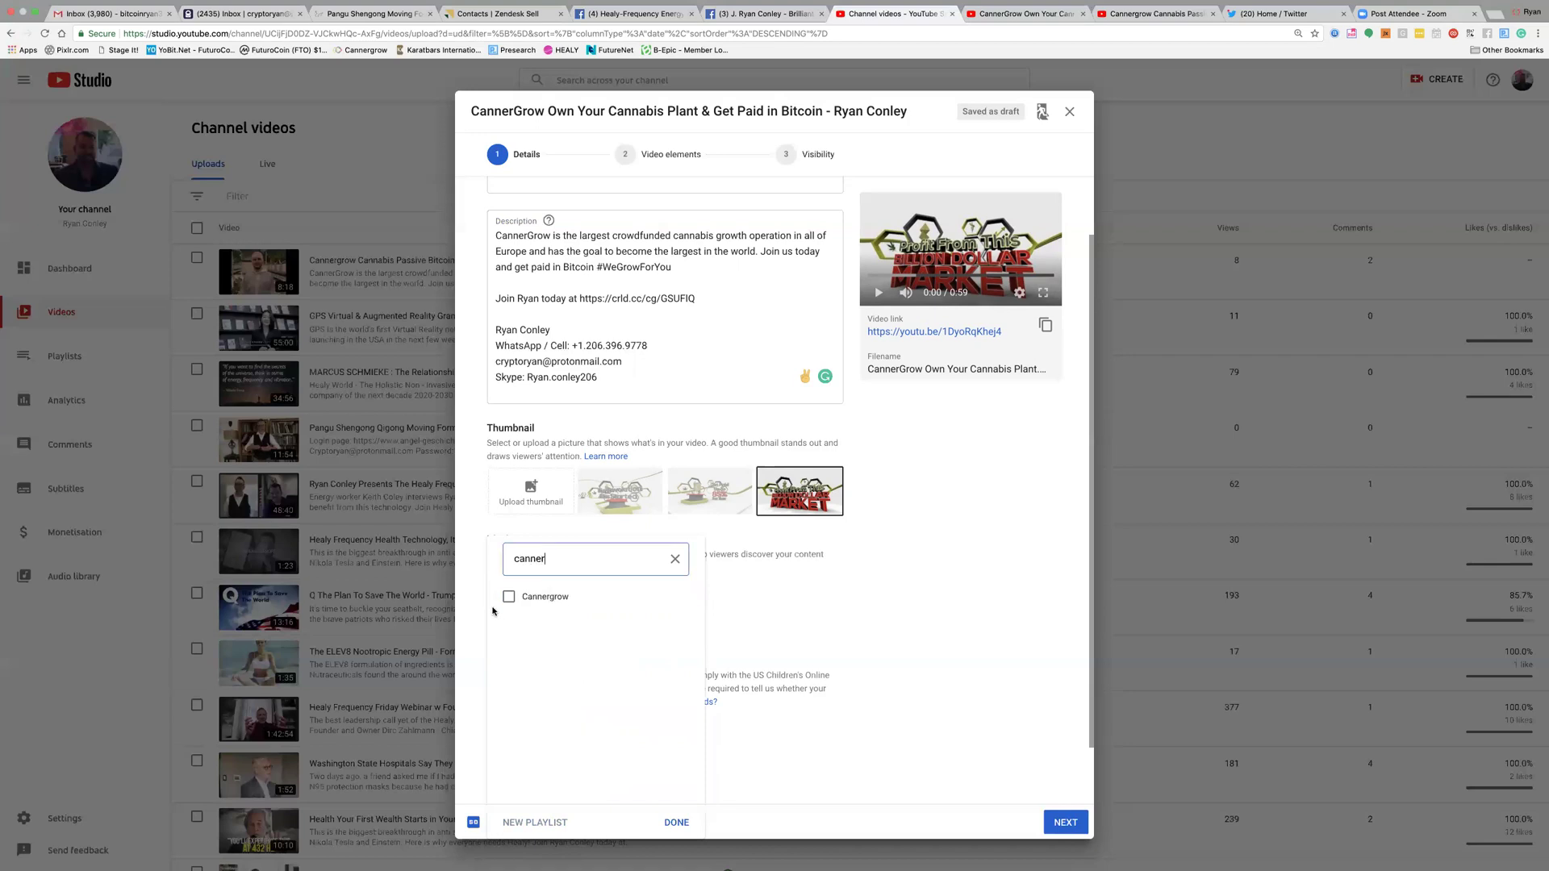
pyautogui.click(510, 597)
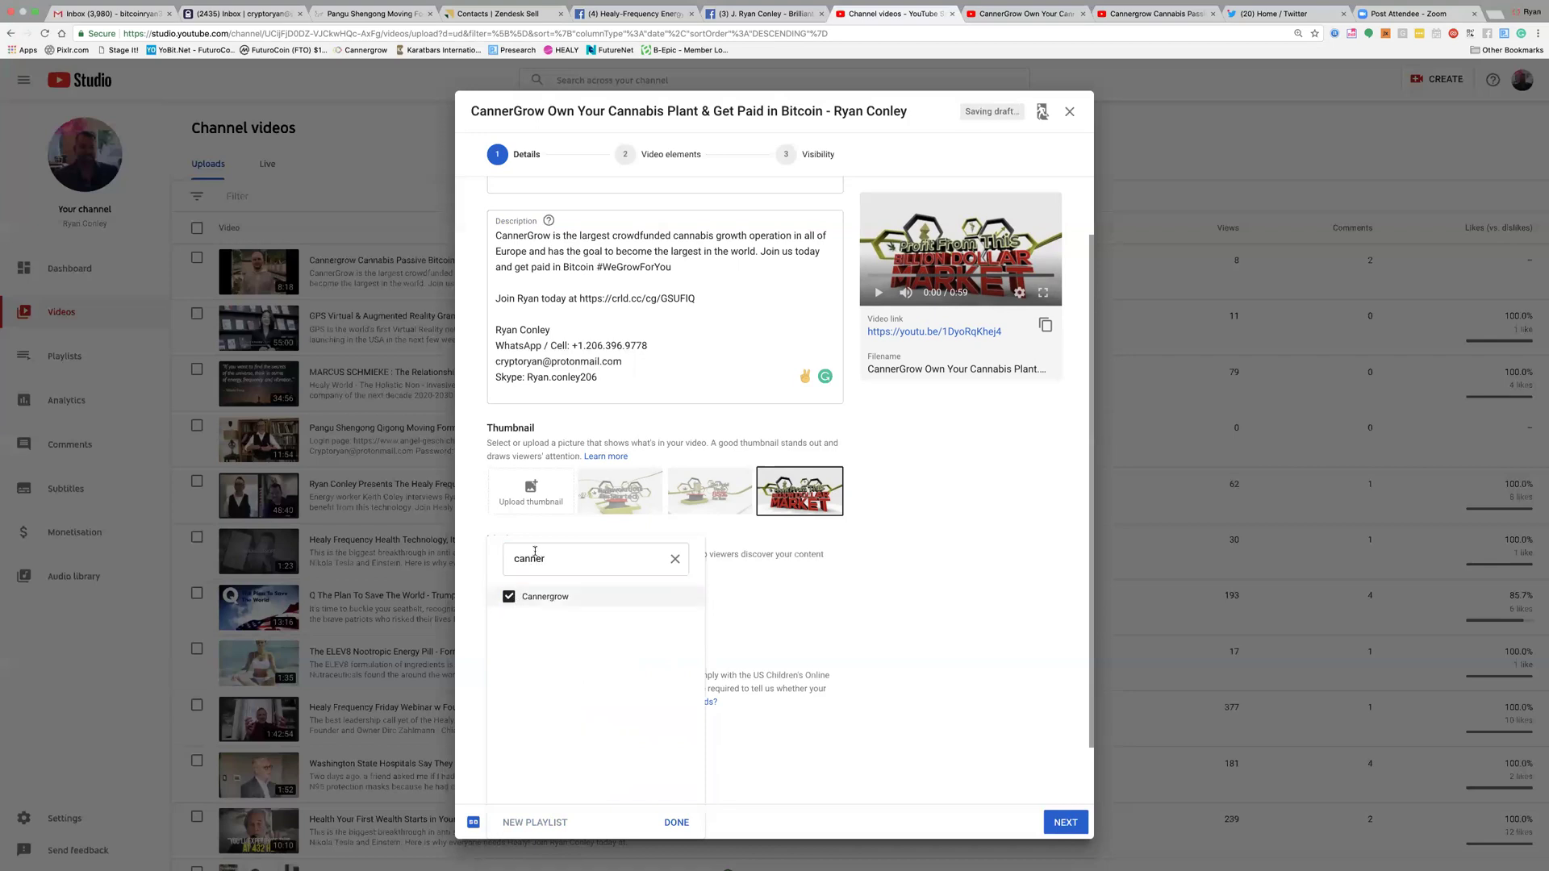
pyautogui.click(676, 823)
# Step: Set the audience to 'No, it's not Made for Kids' and reveal the Tags field under More options
pyautogui.scroll(-1, 721, 662)
pyautogui.scroll(-2, 722, 663)
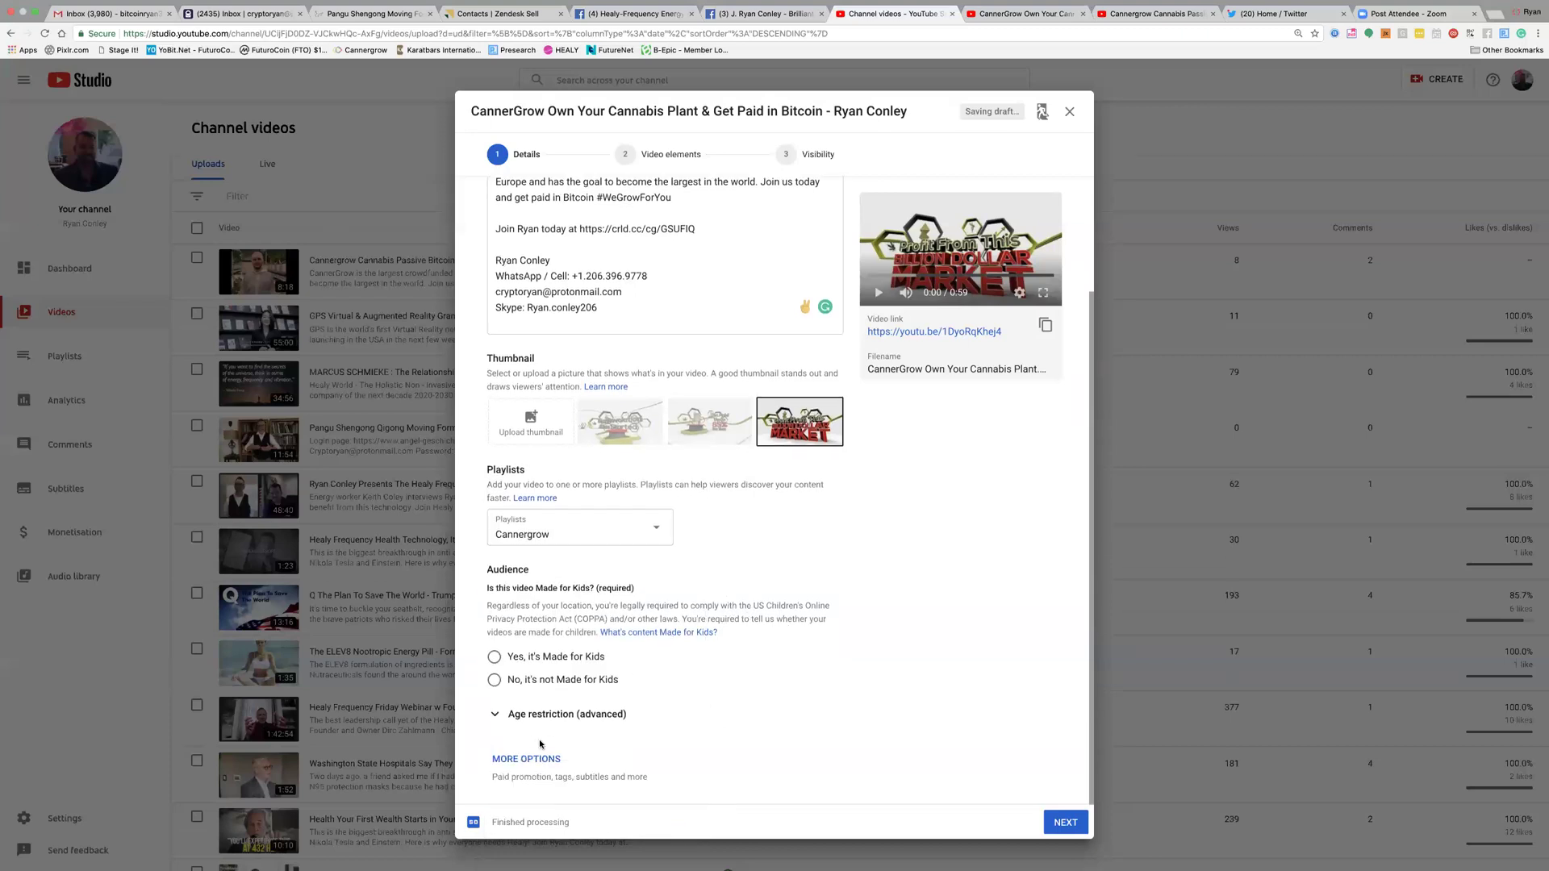
pyautogui.click(534, 767)
pyautogui.scroll(-2, 494, 611)
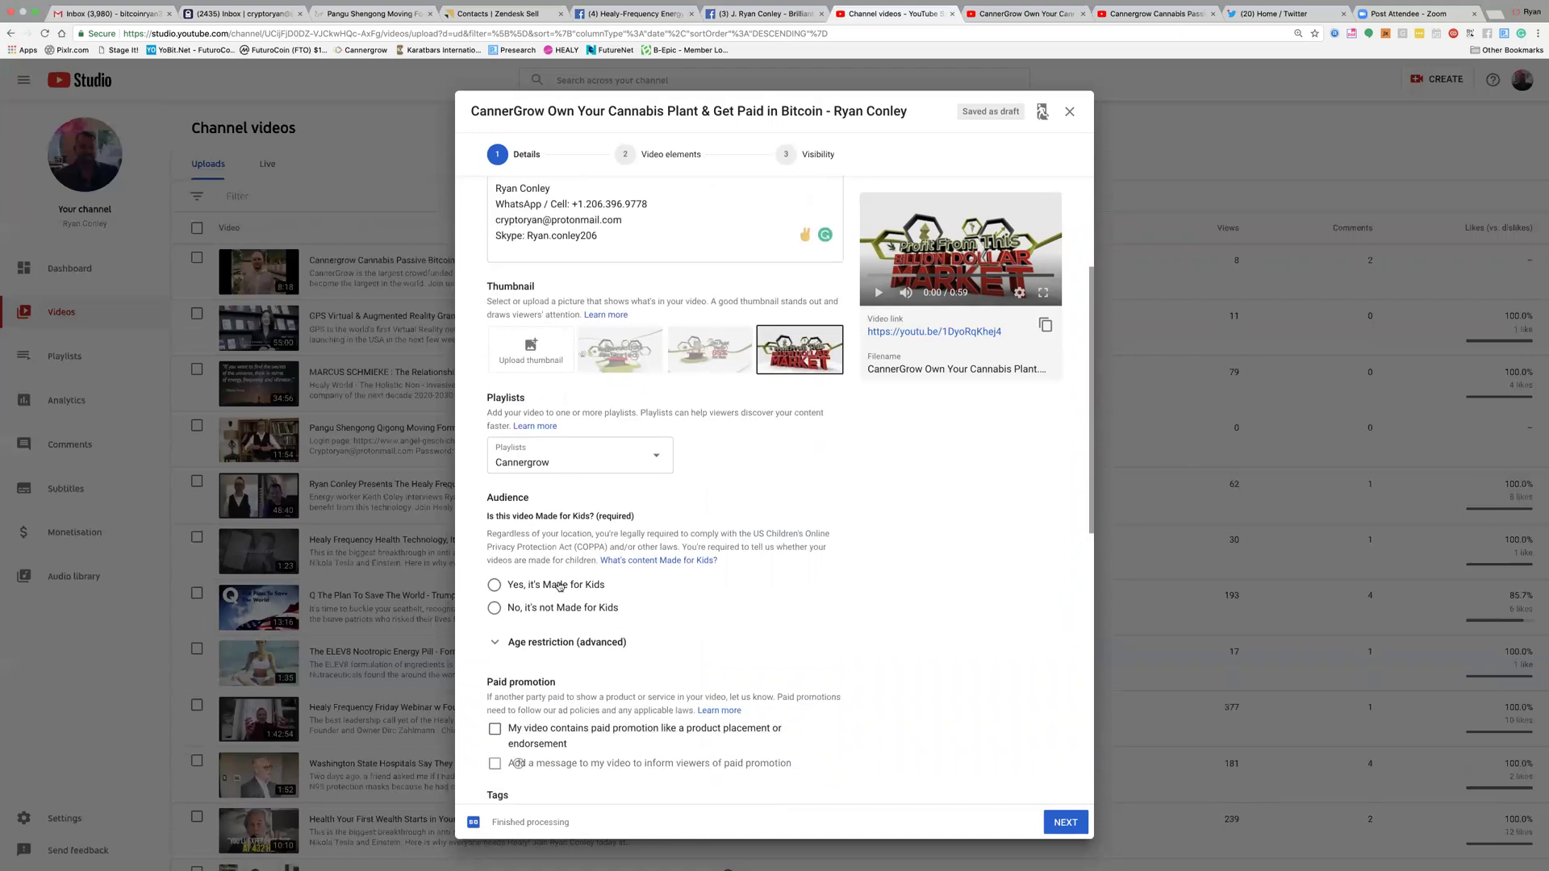
pyautogui.click(494, 609)
pyautogui.scroll(-1, 666, 615)
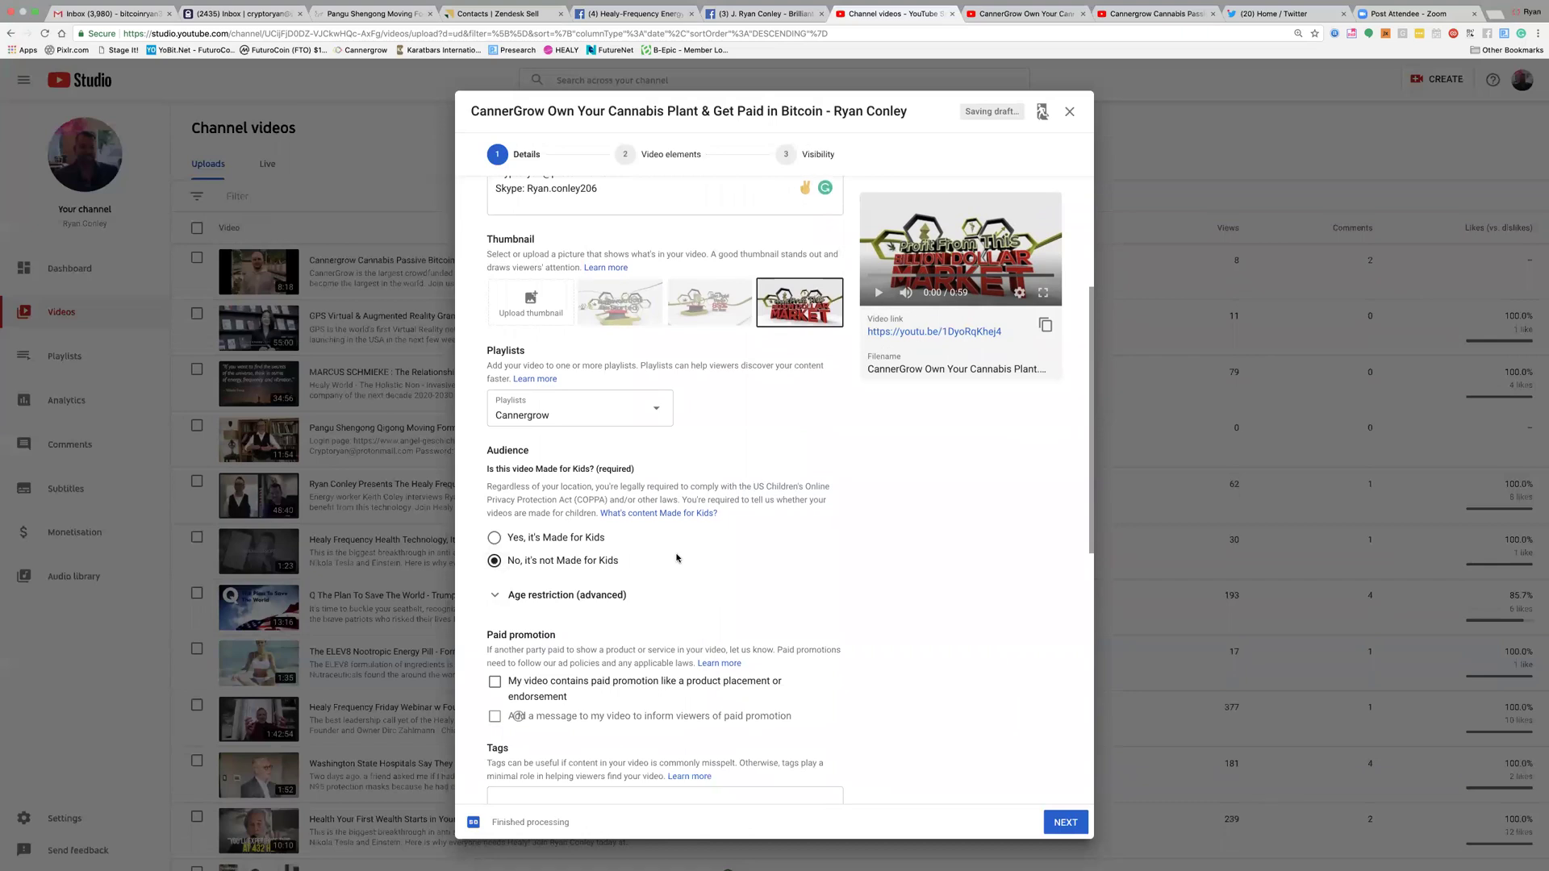
pyautogui.scroll(-3, 677, 559)
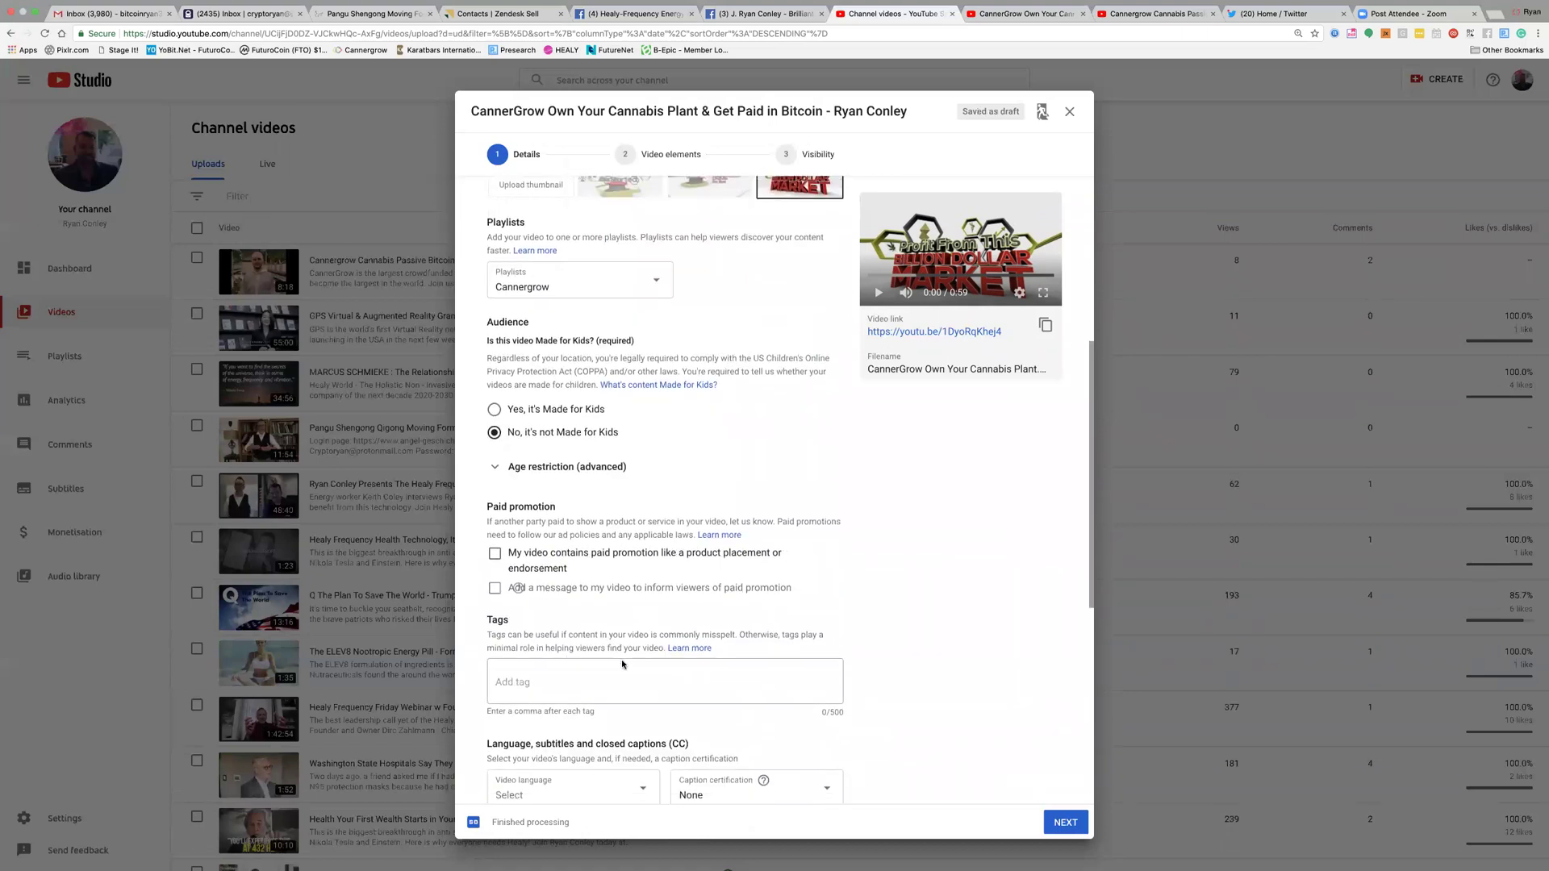
pyautogui.click(561, 673)
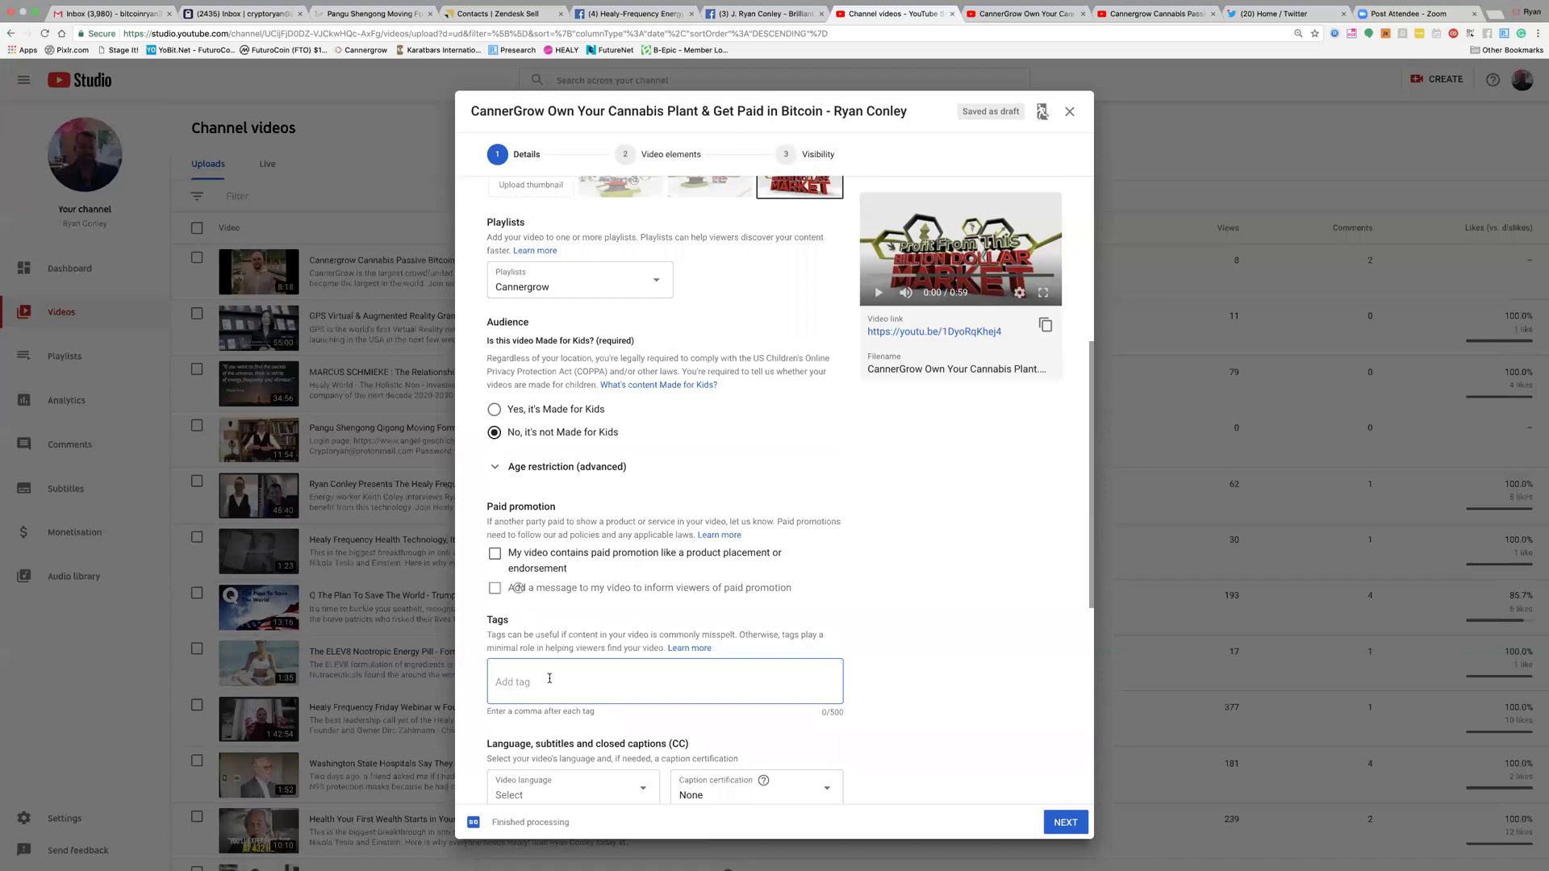
# Step: Add tags Cannergrow, Cannabis, plant, paid, bitcoin, the creator's name, cbd, home, based, business
pyautogui.write('Cannergrwo')
pyautogui.press('BackSpace')
pyautogui.press('BackSpace')
pyautogui.write('ow,Can')
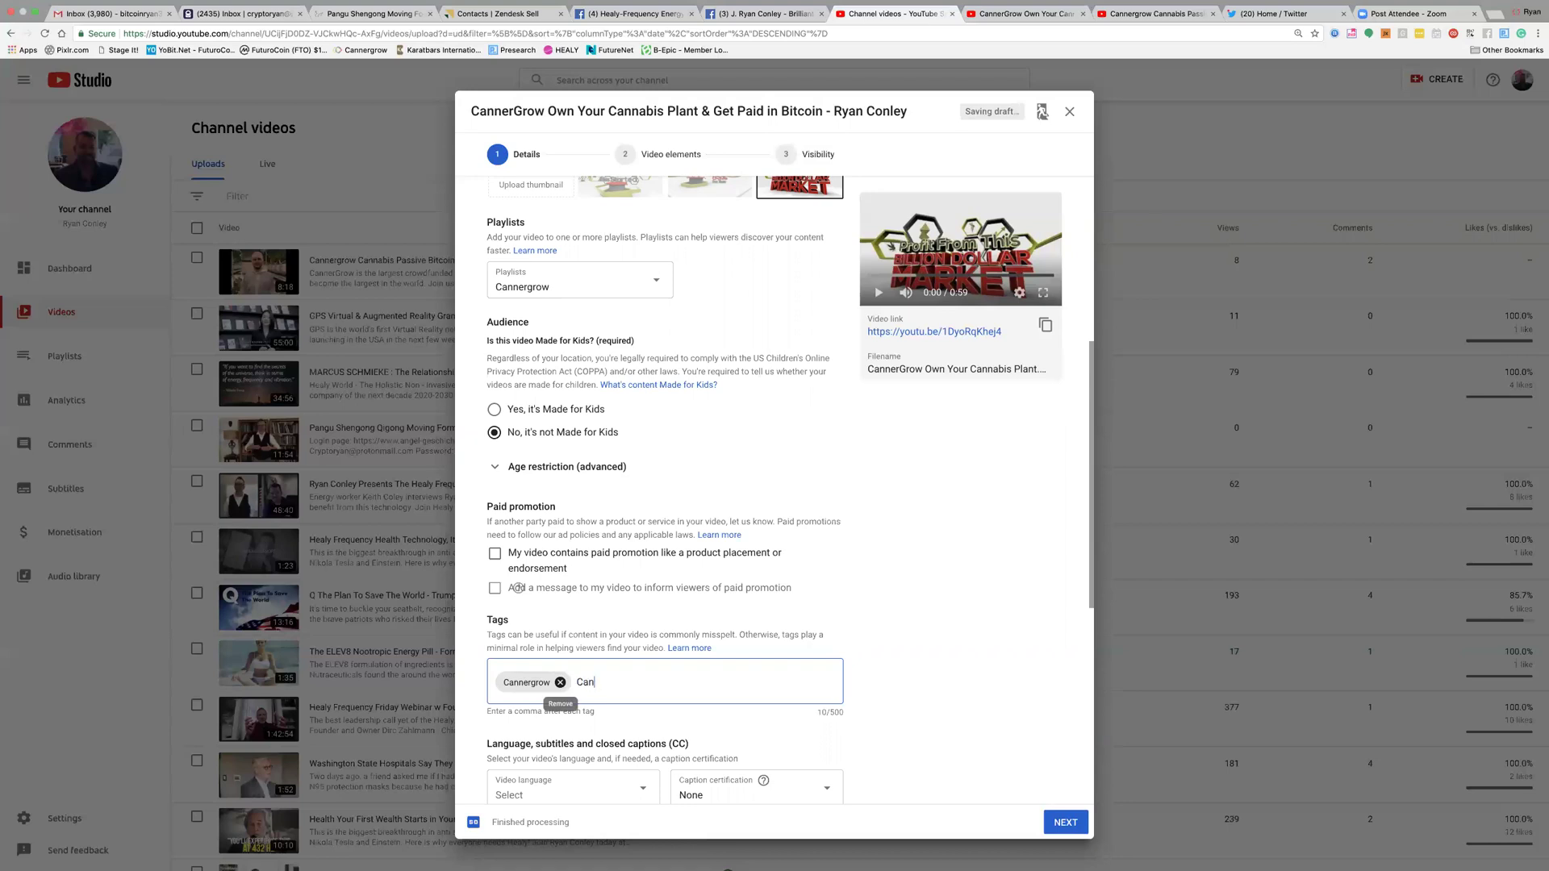
pyautogui.write('nabis,')
pyautogui.write('p')
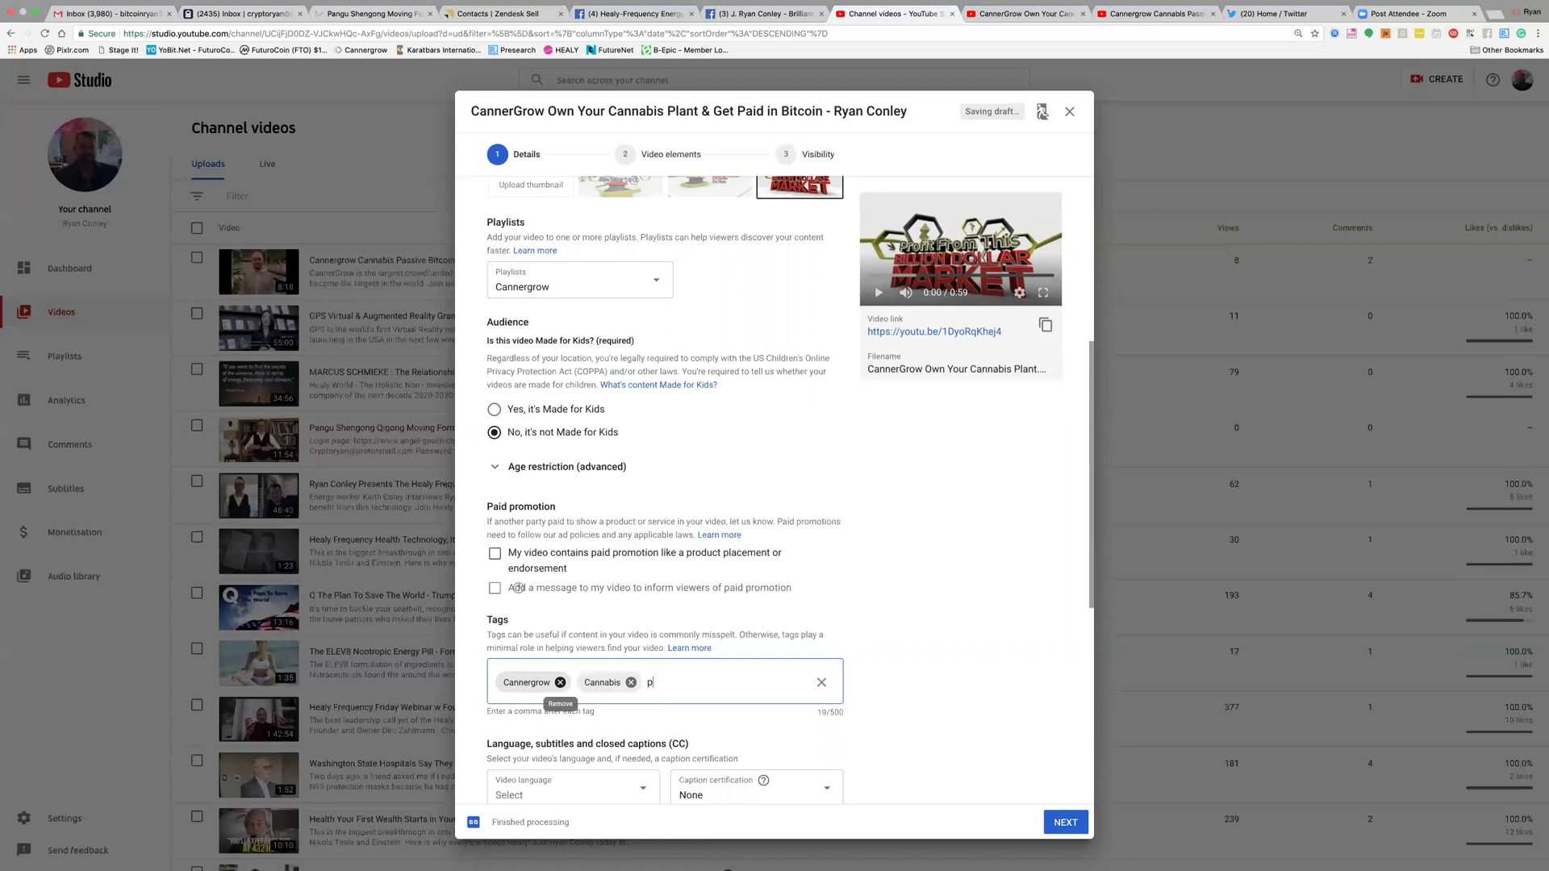
pyautogui.write('lant,paid,bitcoin,ryan conley,')
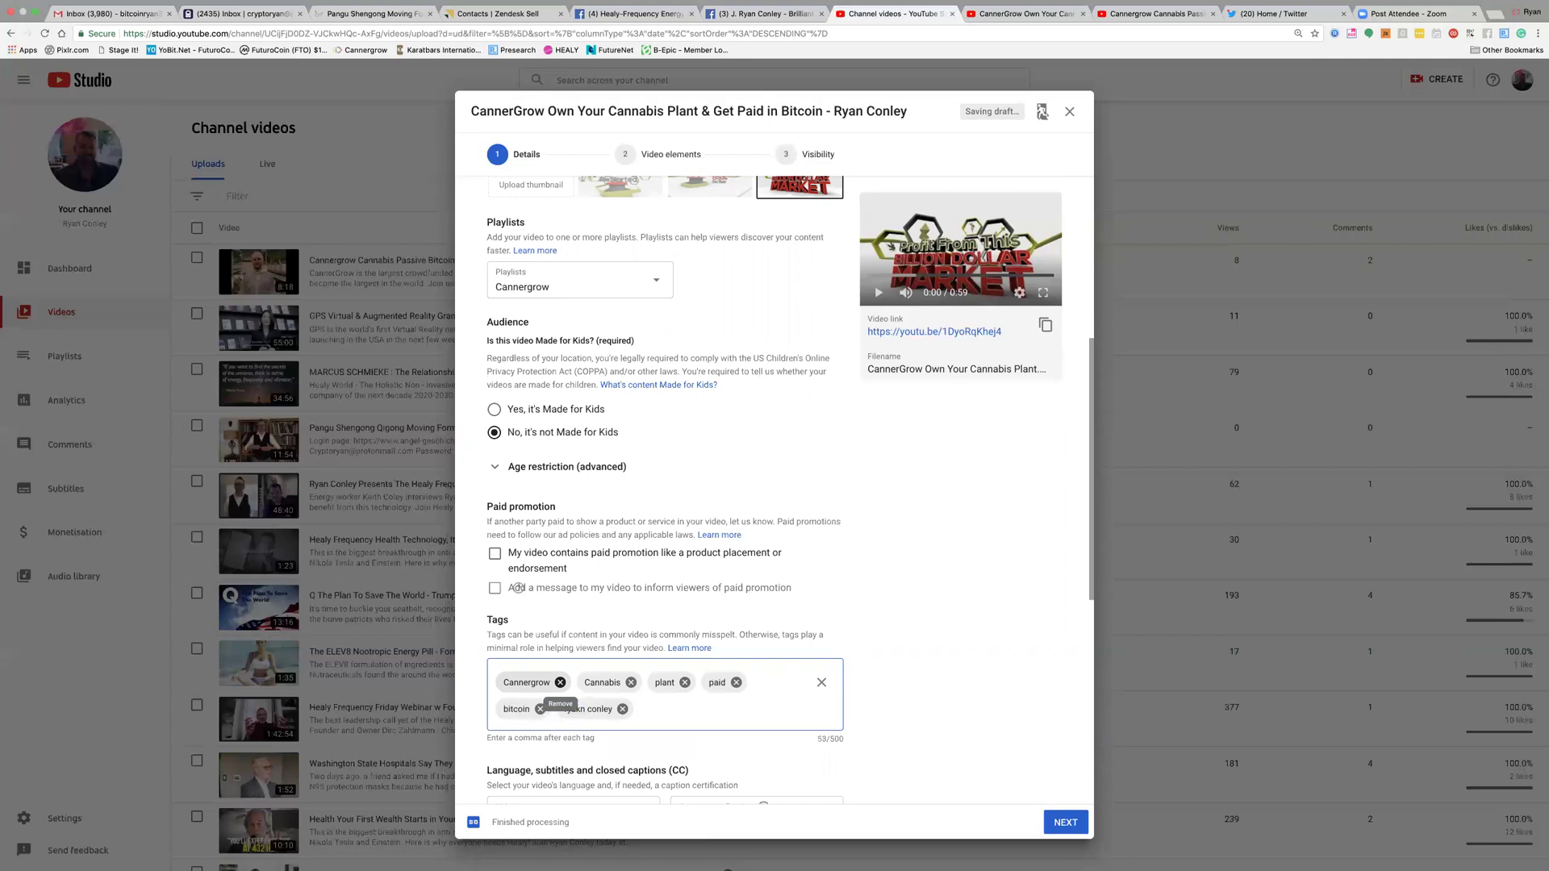
pyautogui.write('cbd,')
pyautogui.write('home,base')
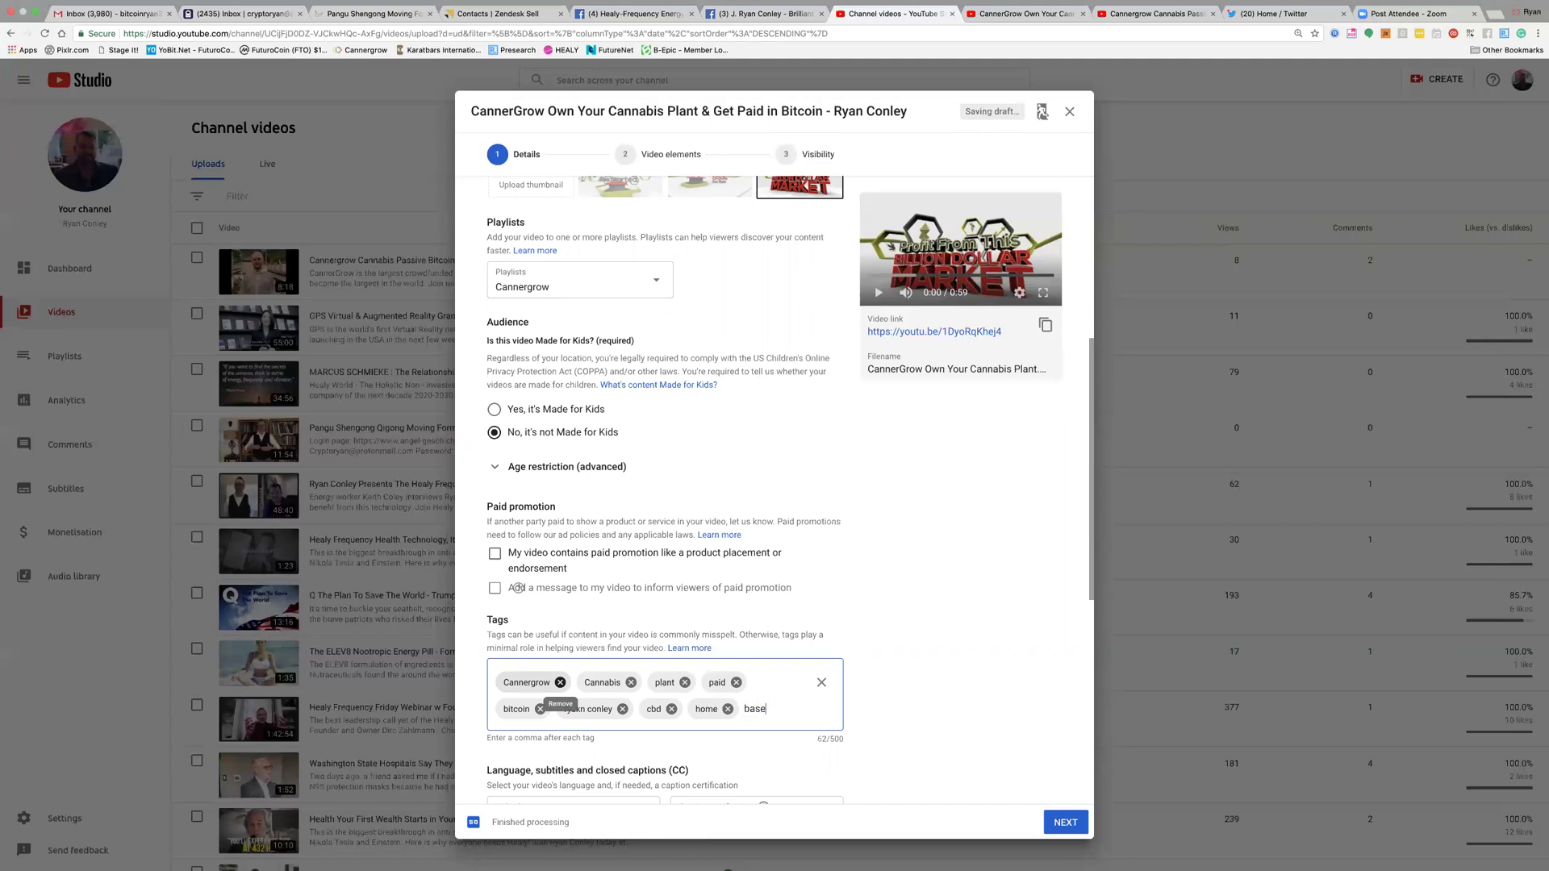
pyautogui.write('d,business,')
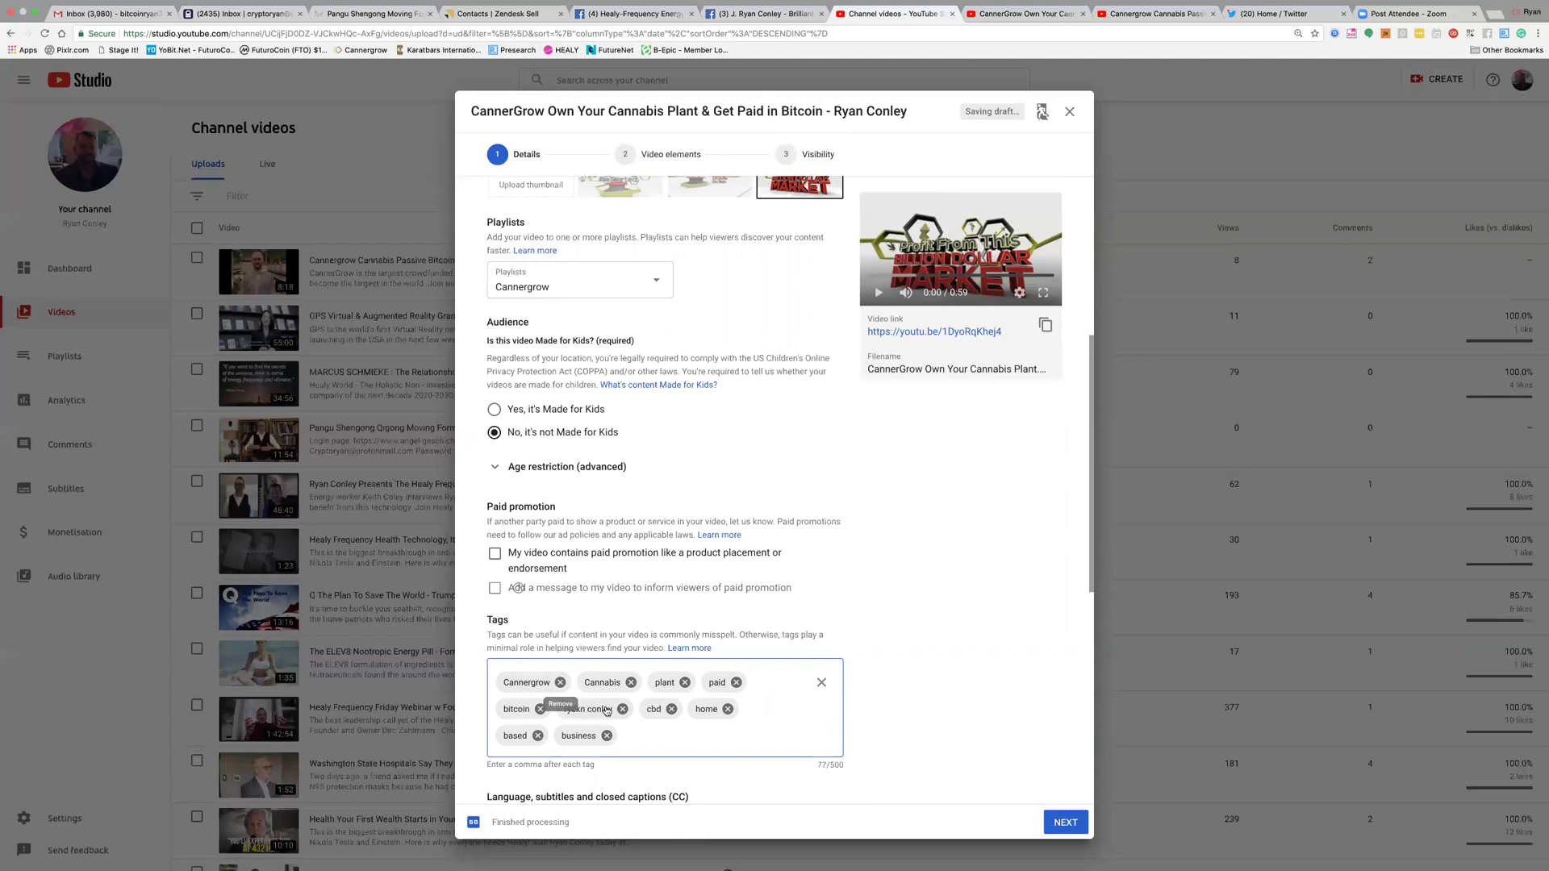
pyautogui.scroll(-3, 607, 710)
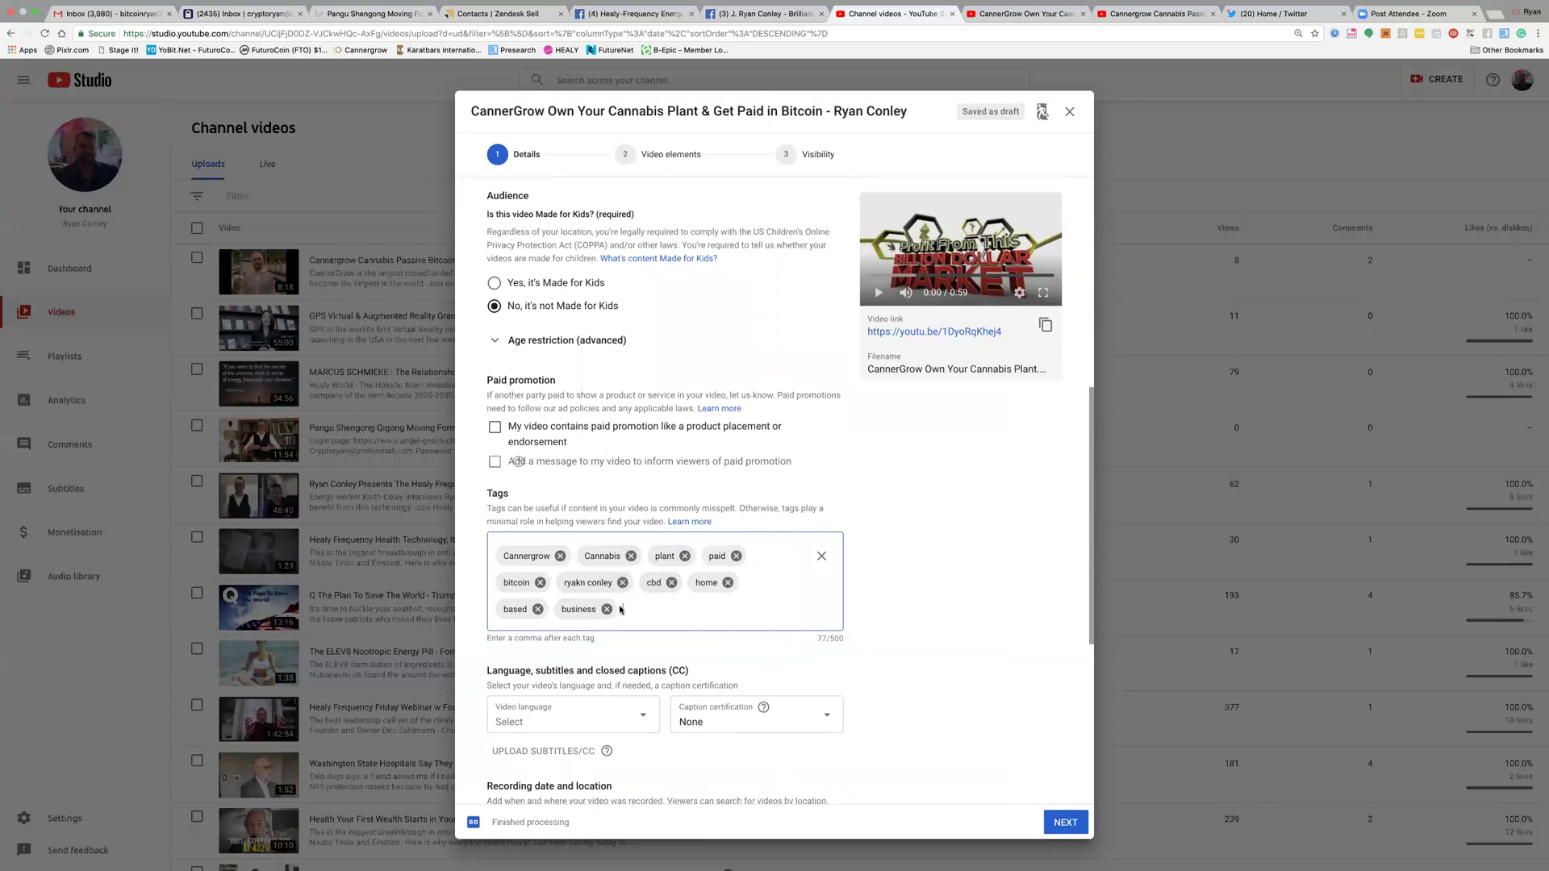
# Step: Set the video language to English (United States) and continue to the Video elements step
pyautogui.scroll(-1, 738, 597)
pyautogui.scroll(-2, 738, 594)
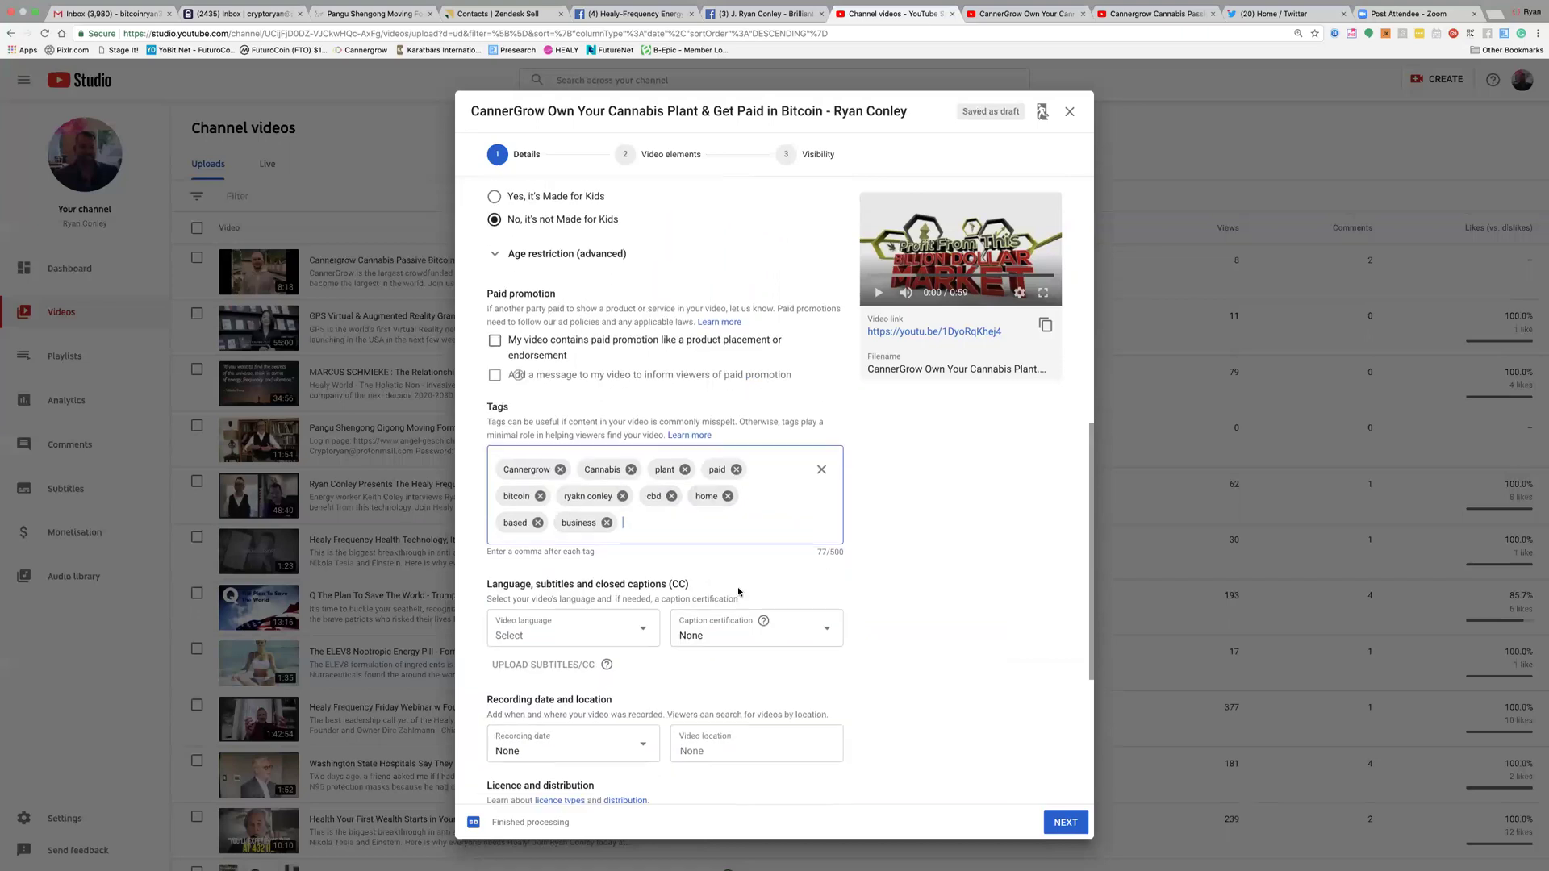
pyautogui.click(643, 635)
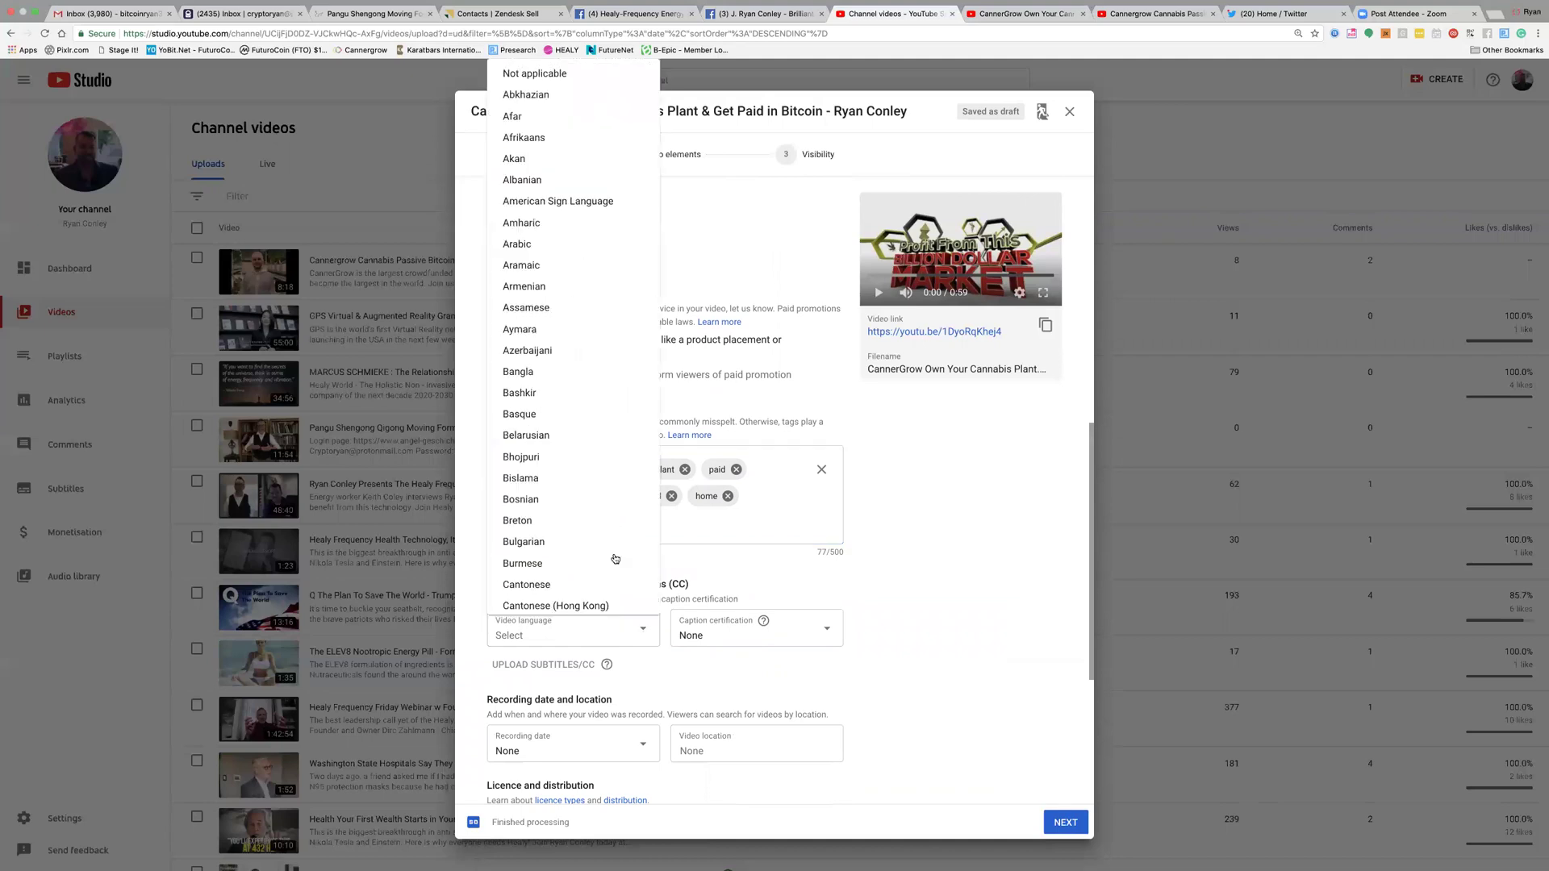
pyautogui.scroll(-5, 595, 473)
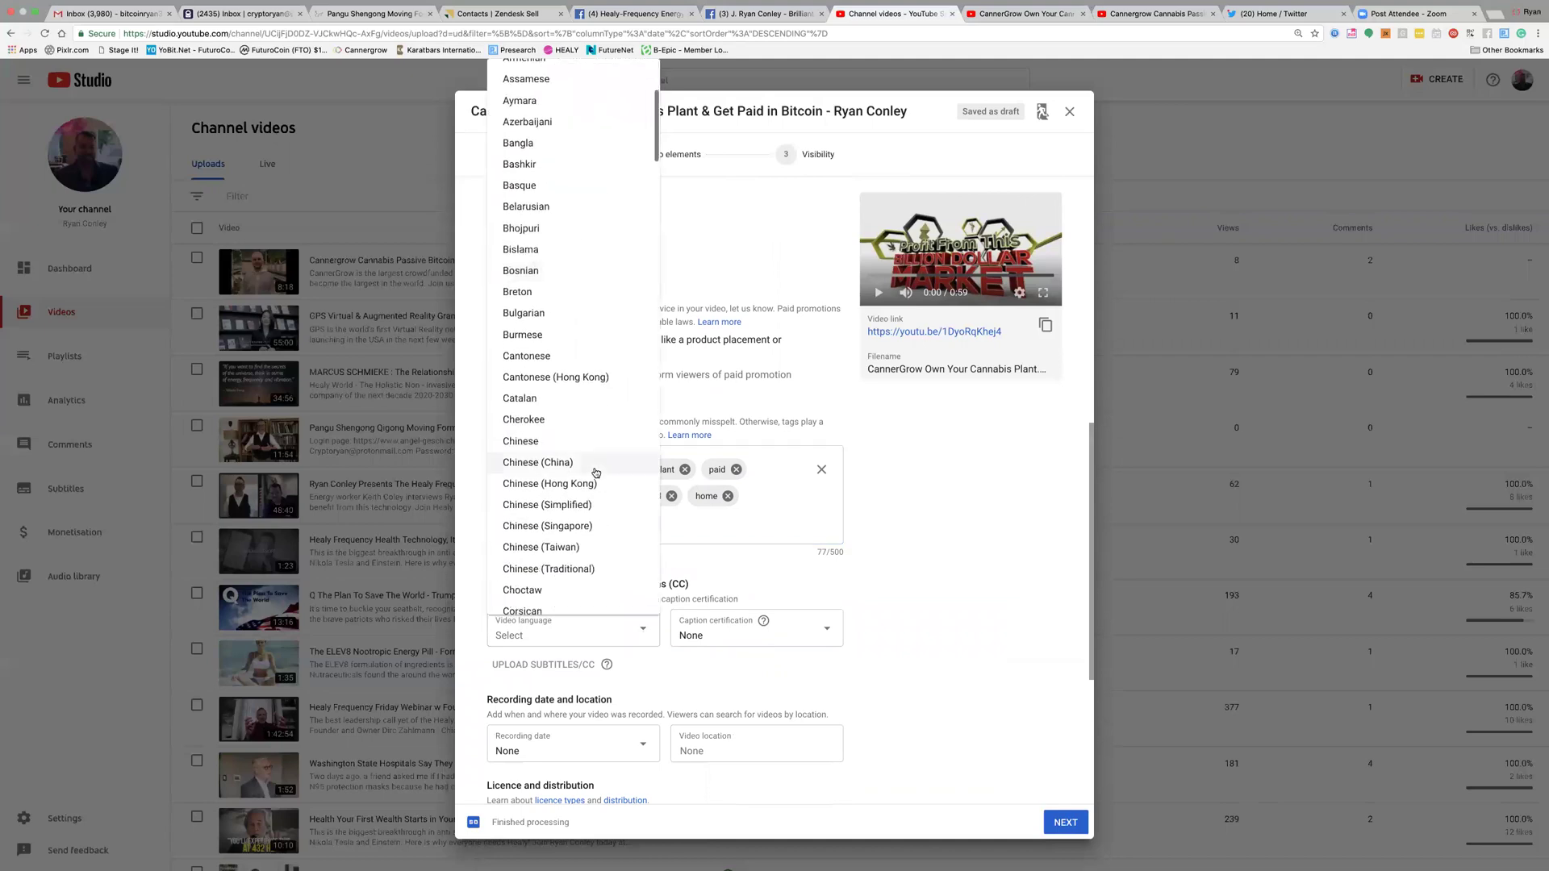
pyautogui.scroll(-6, 595, 474)
pyautogui.scroll(-1, 596, 474)
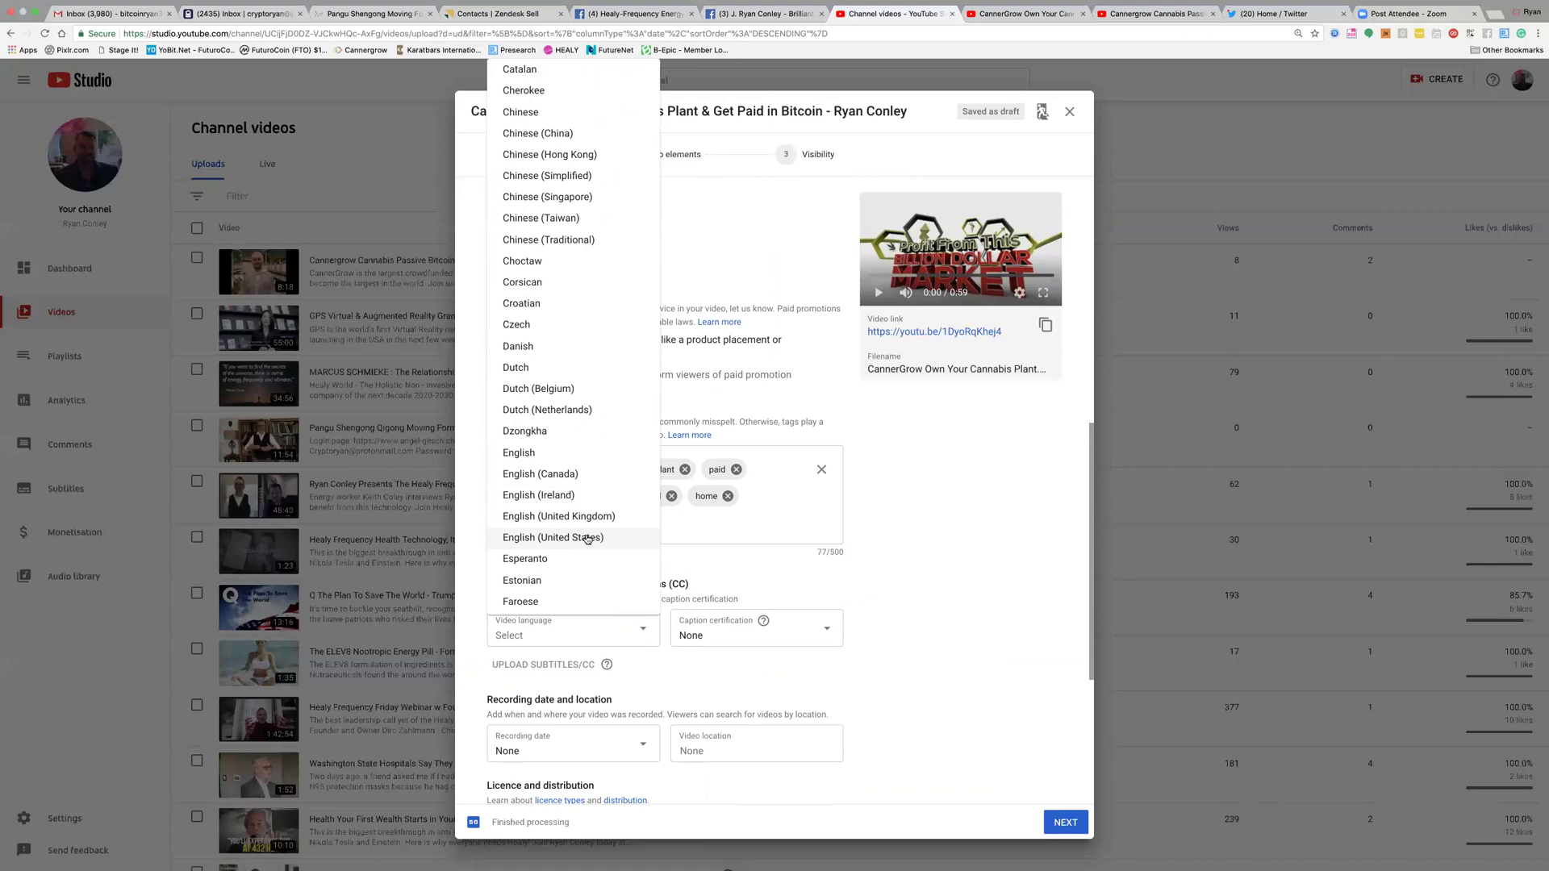
pyautogui.click(588, 539)
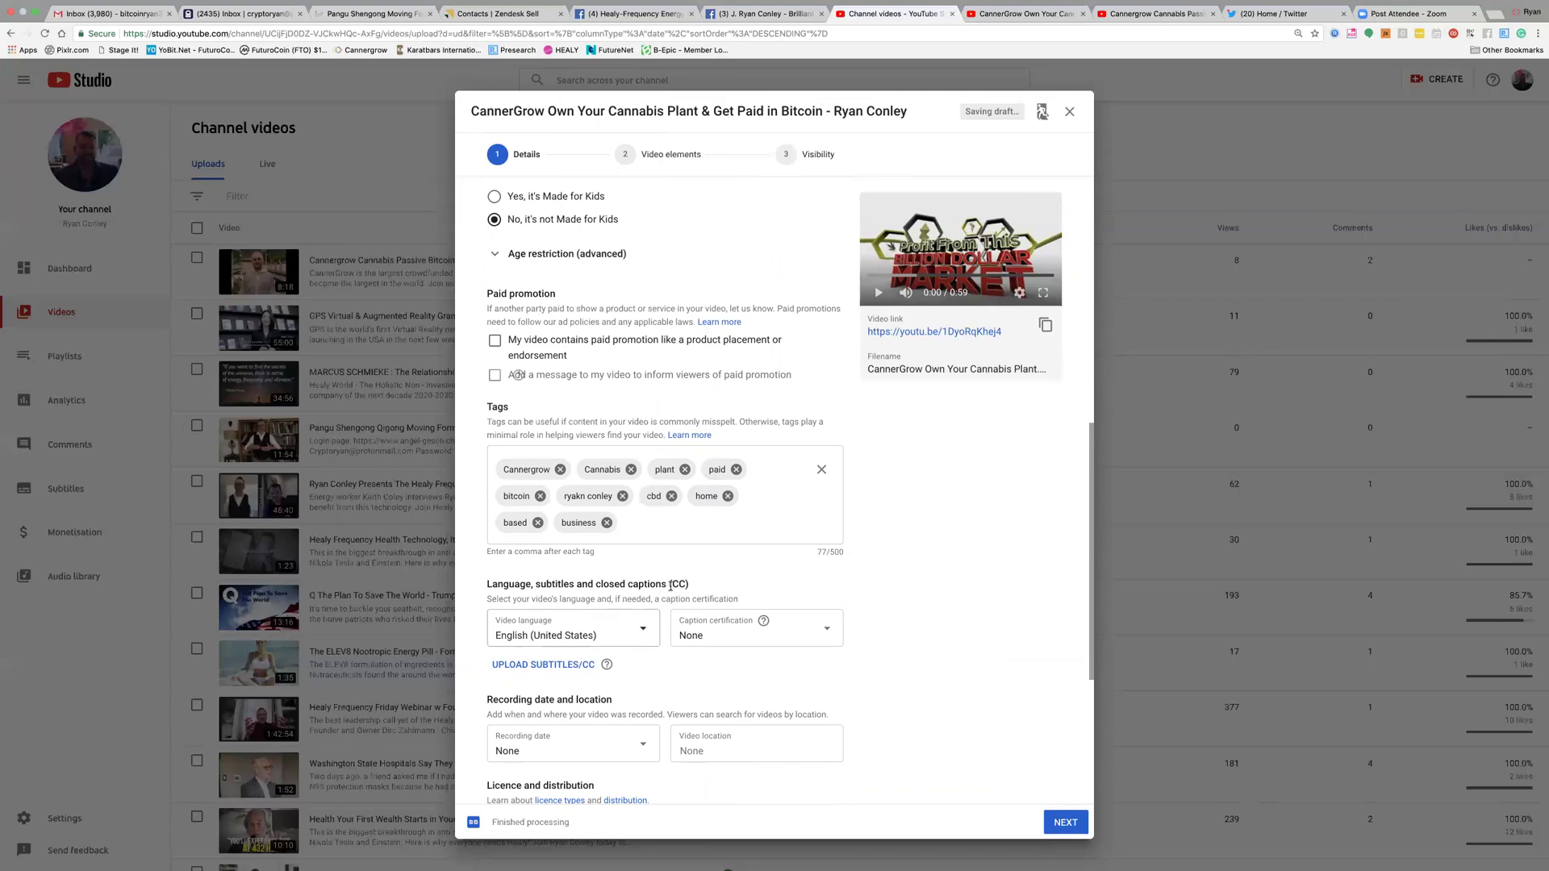
pyautogui.scroll(-2, 629, 635)
pyautogui.scroll(-5, 620, 669)
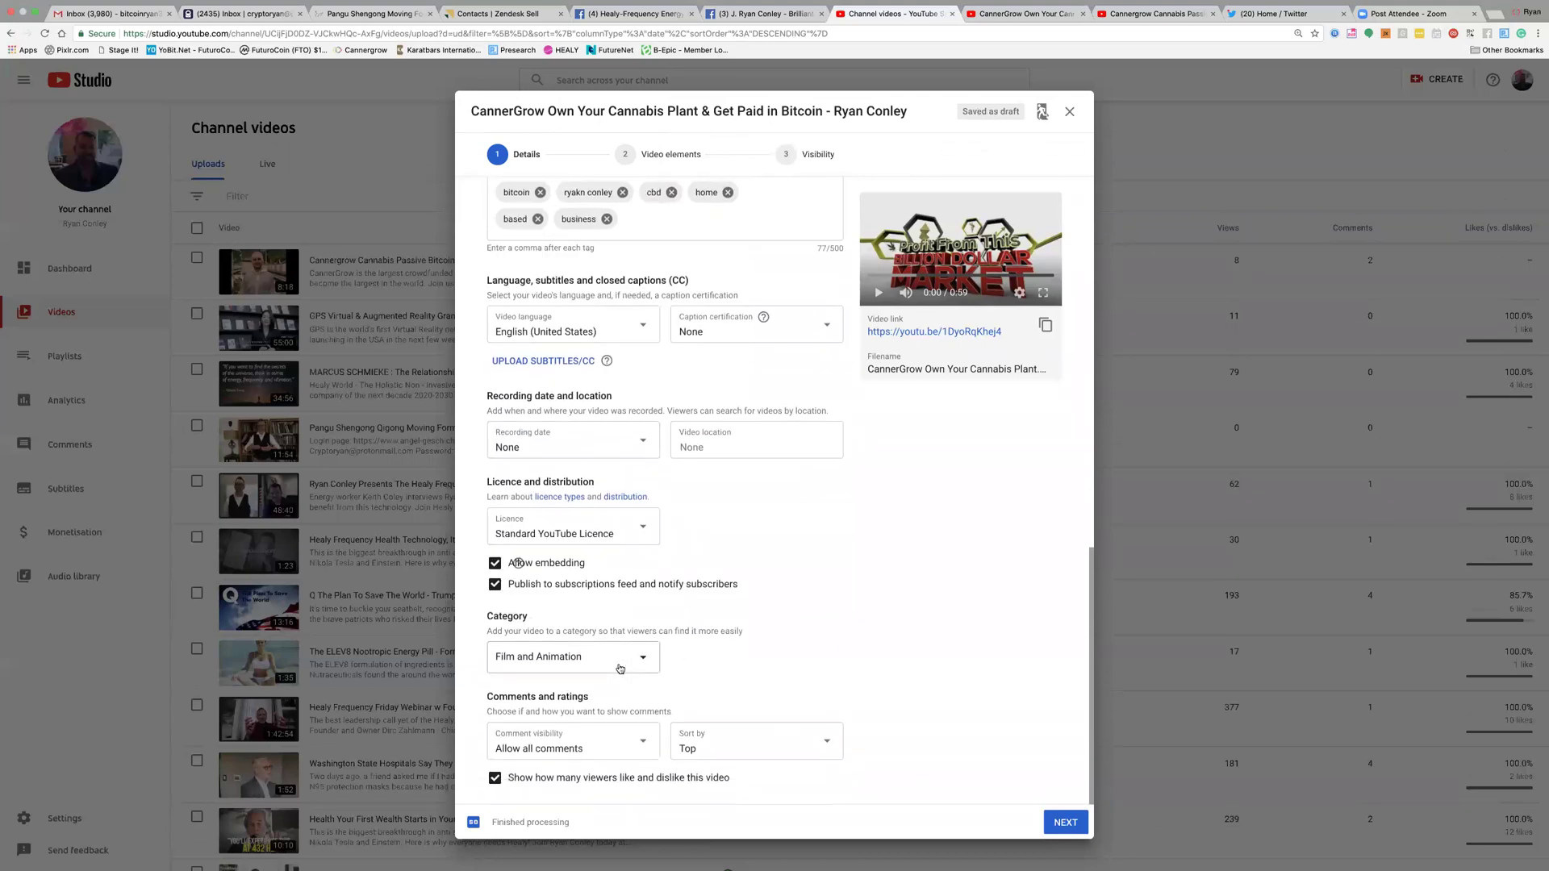
pyautogui.click(1070, 824)
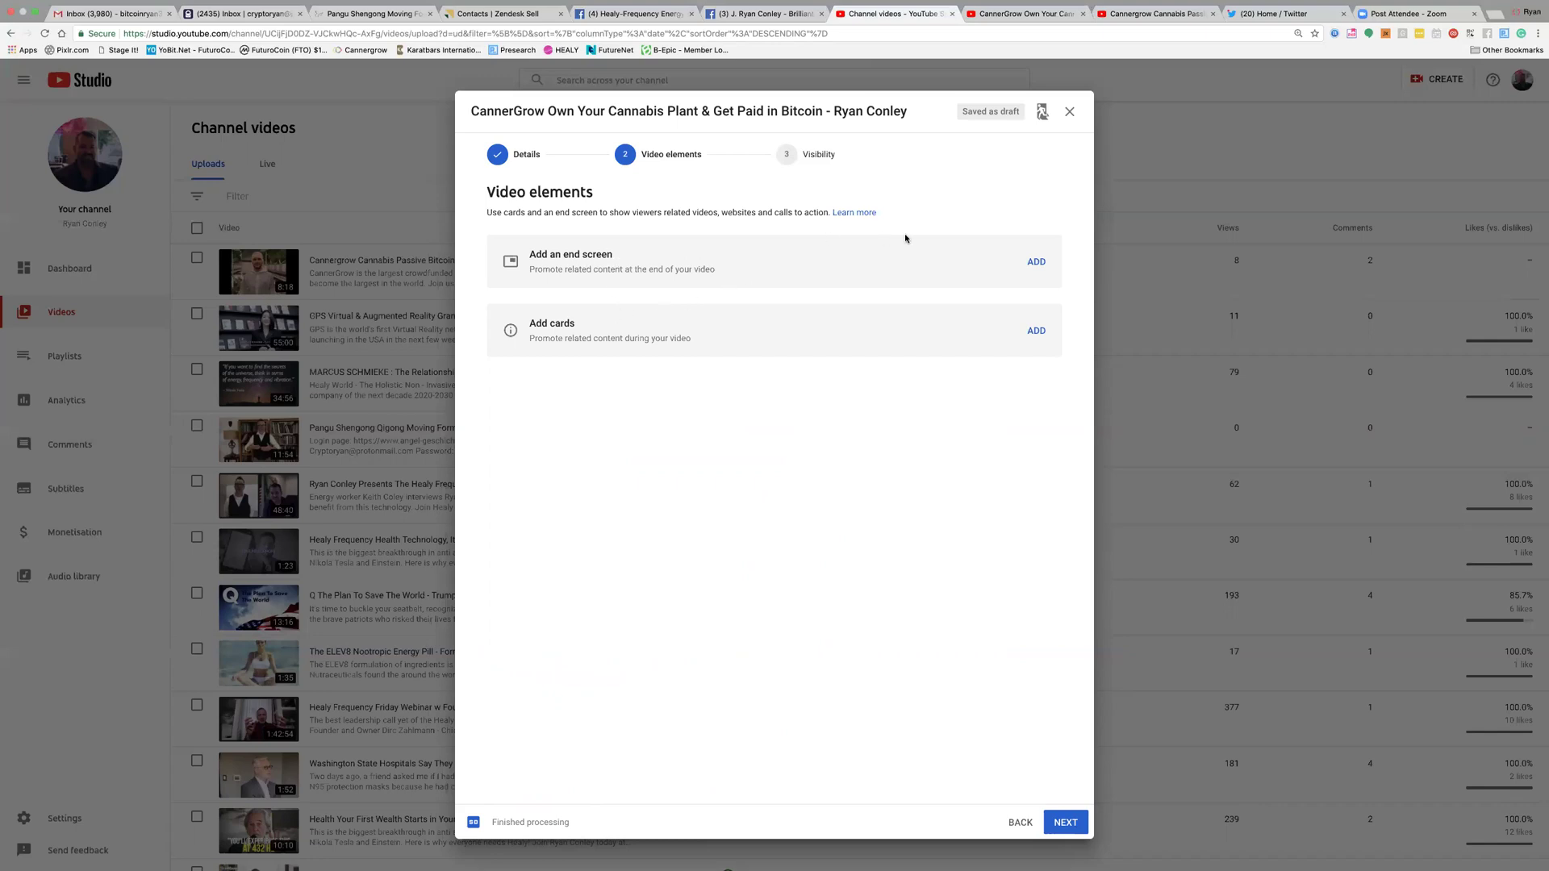
# Step: Add a '1 video, 1 subscribe' end screen linking to the Cannergrow Cannabis Passive Bitcoin Income video
pyautogui.click(1033, 262)
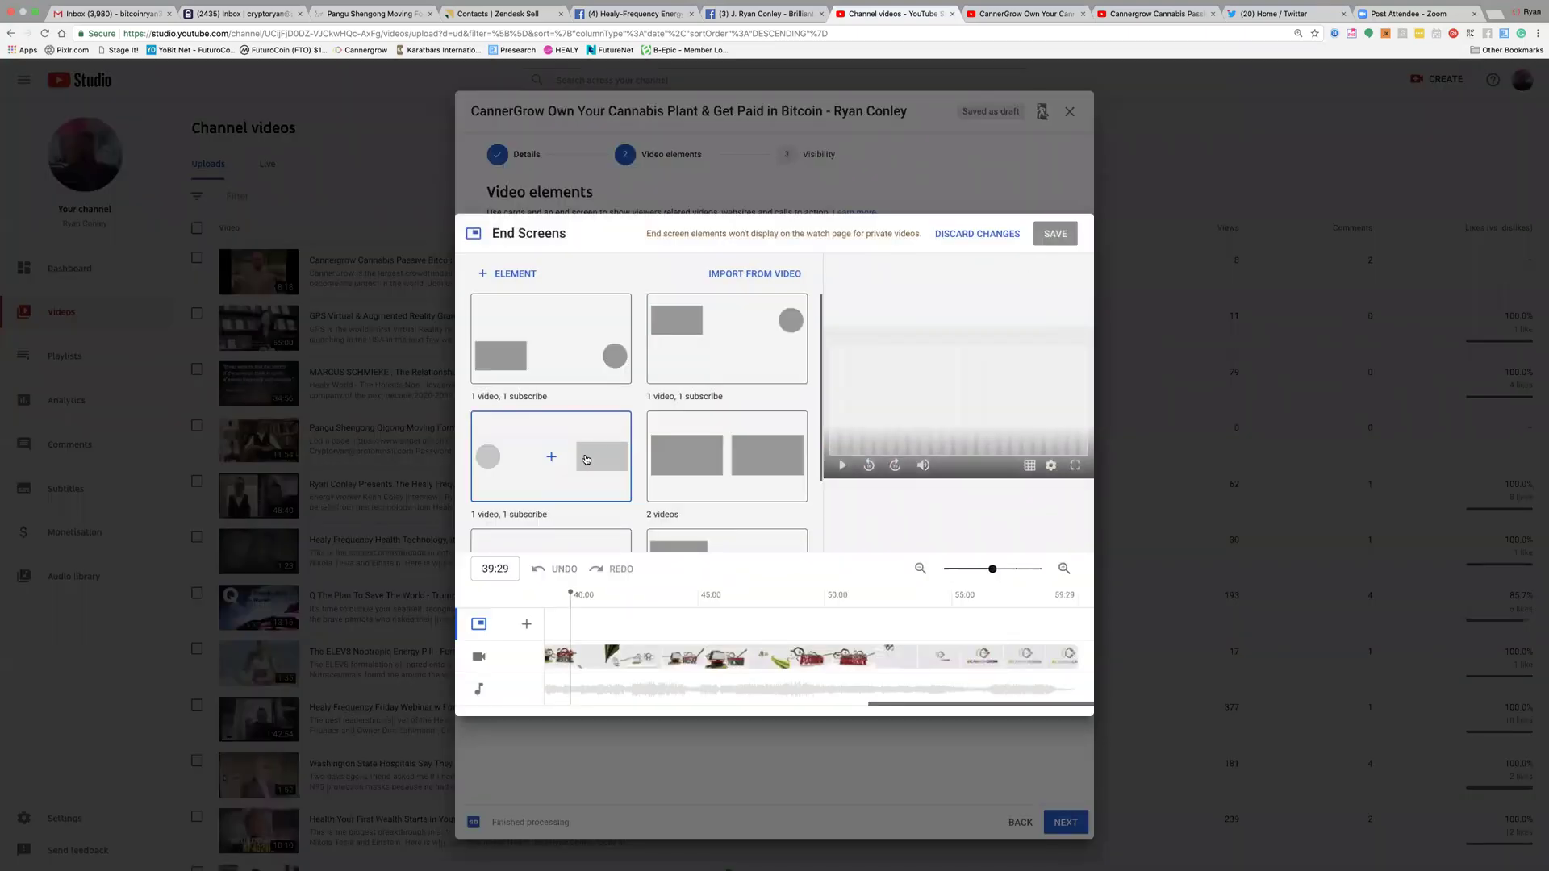
pyautogui.click(585, 460)
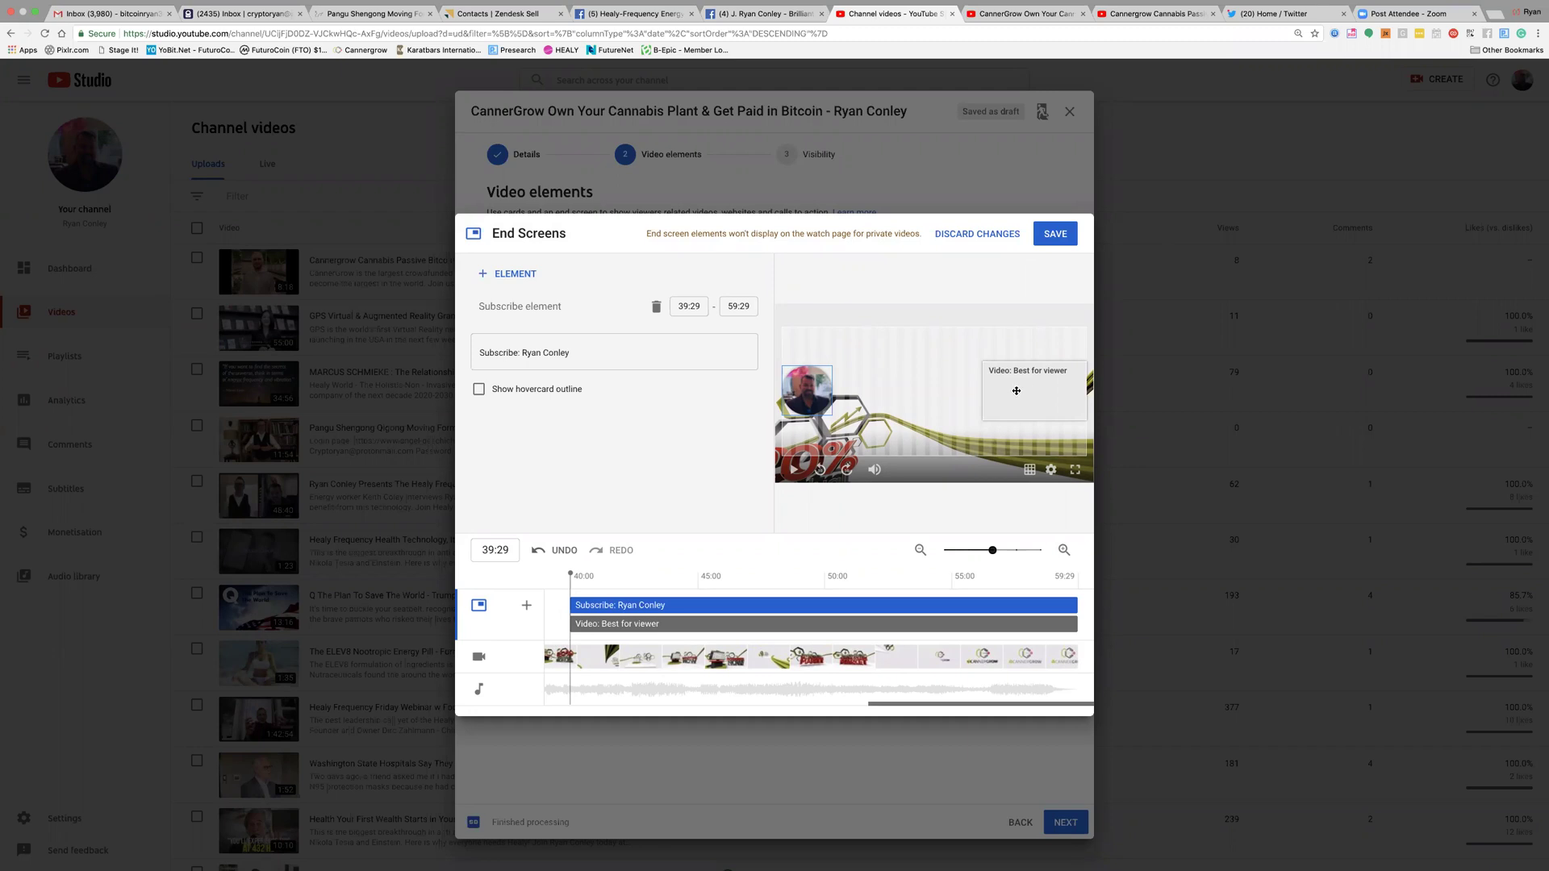
pyautogui.click(1033, 390)
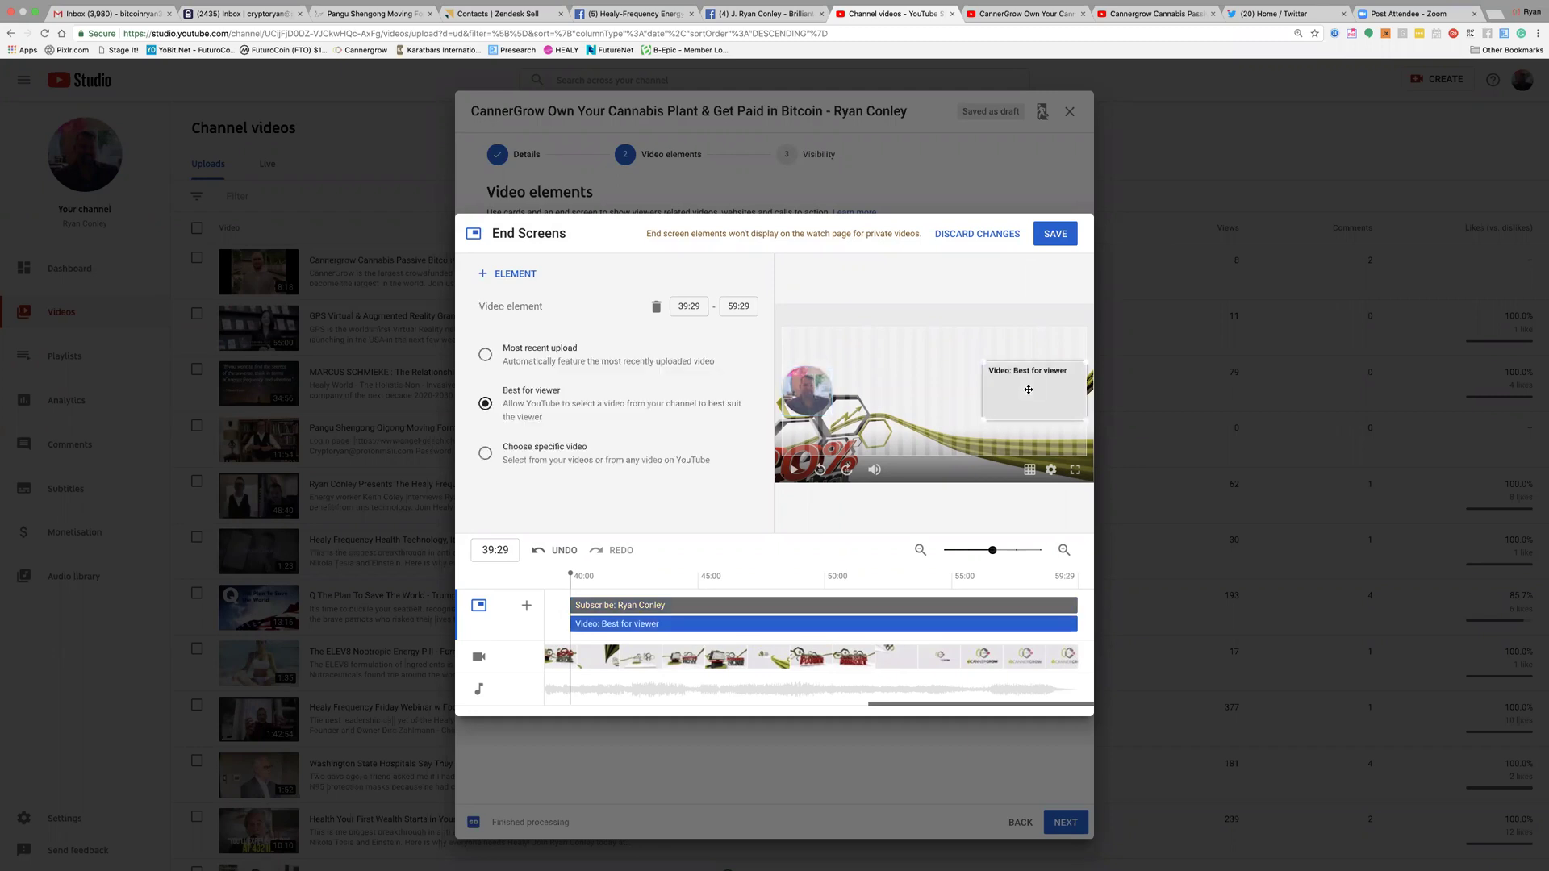
pyautogui.click(486, 454)
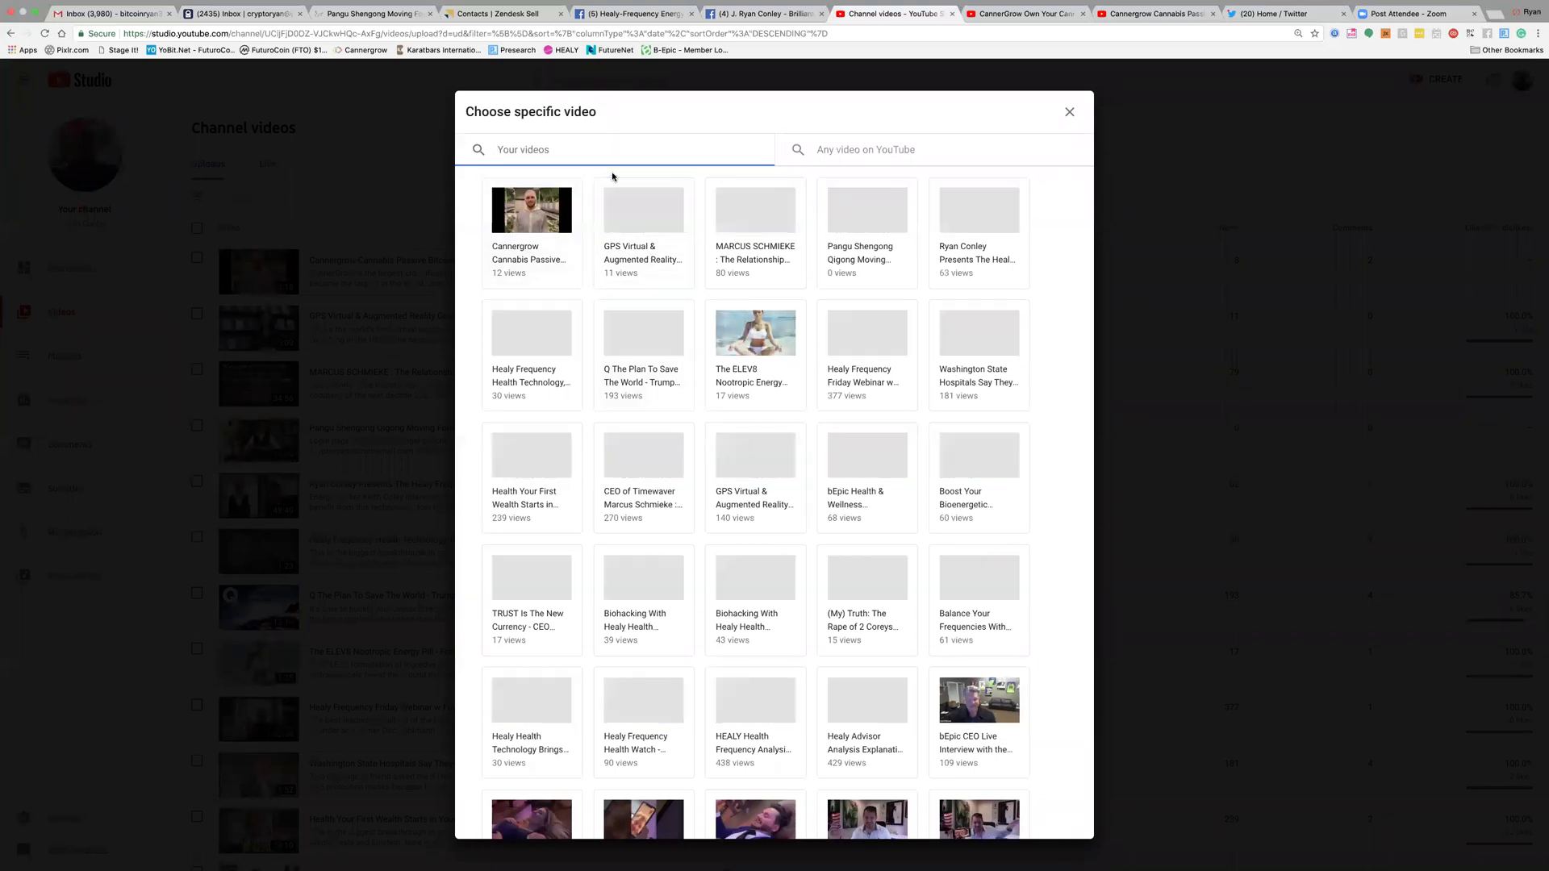
pyautogui.write('cannerg')
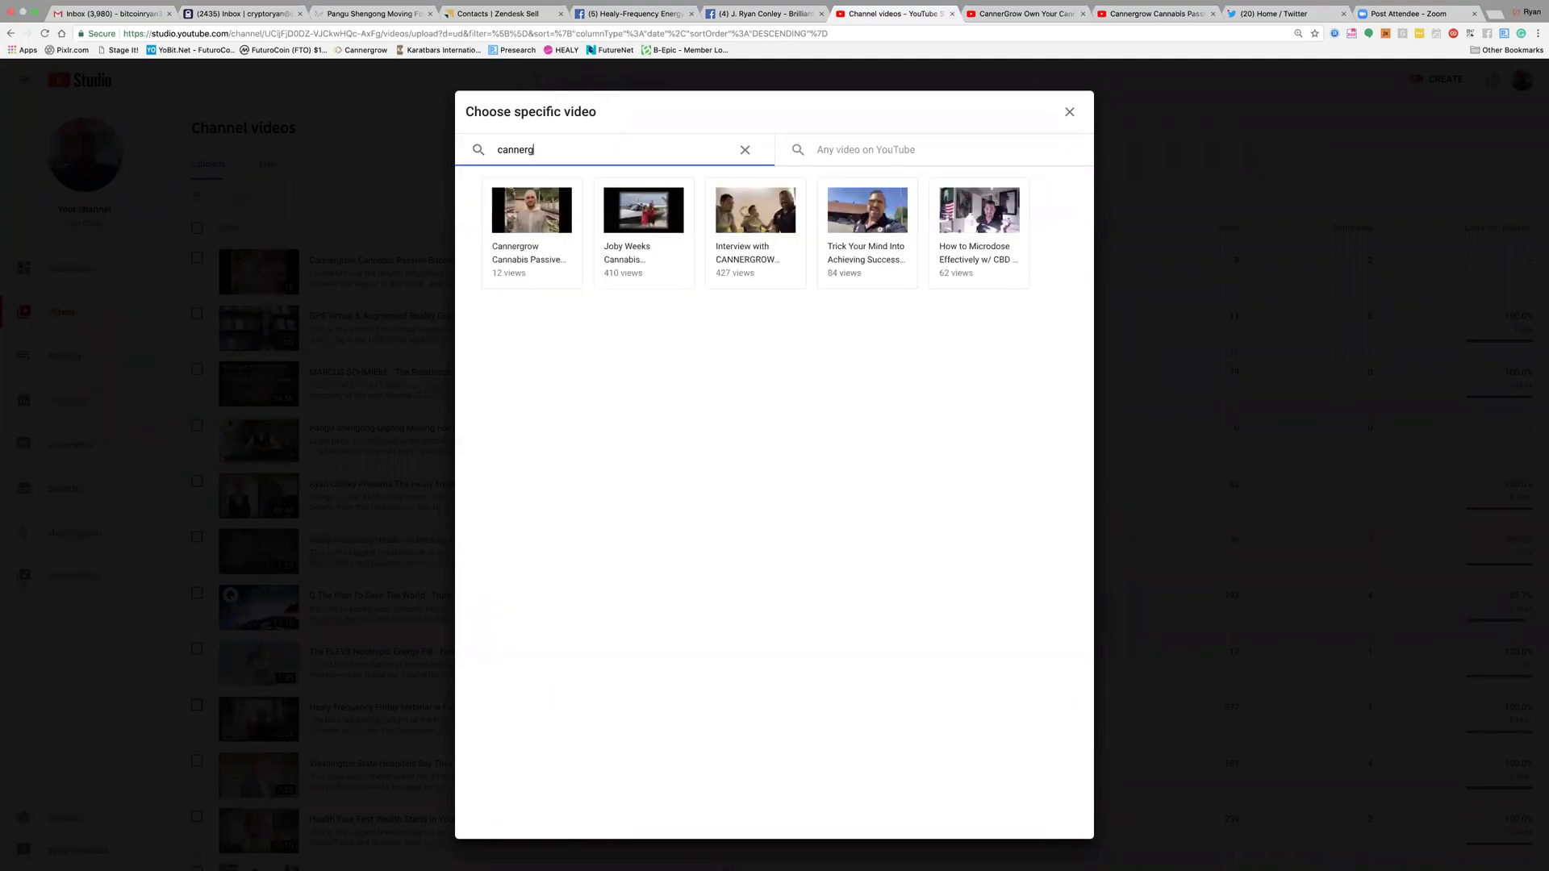
pyautogui.click(543, 217)
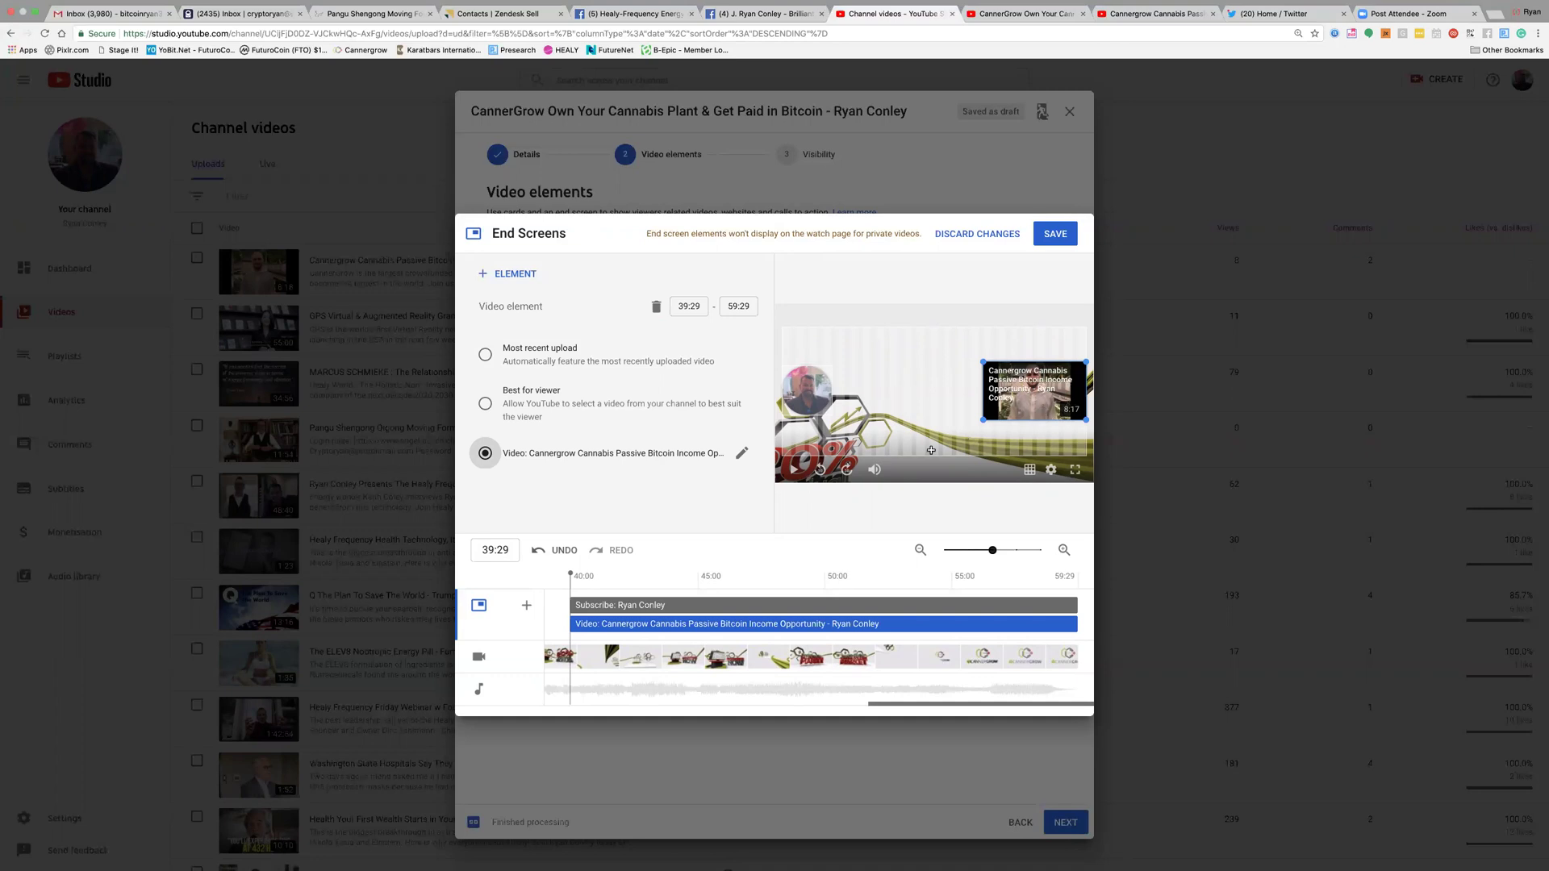
pyautogui.click(1059, 234)
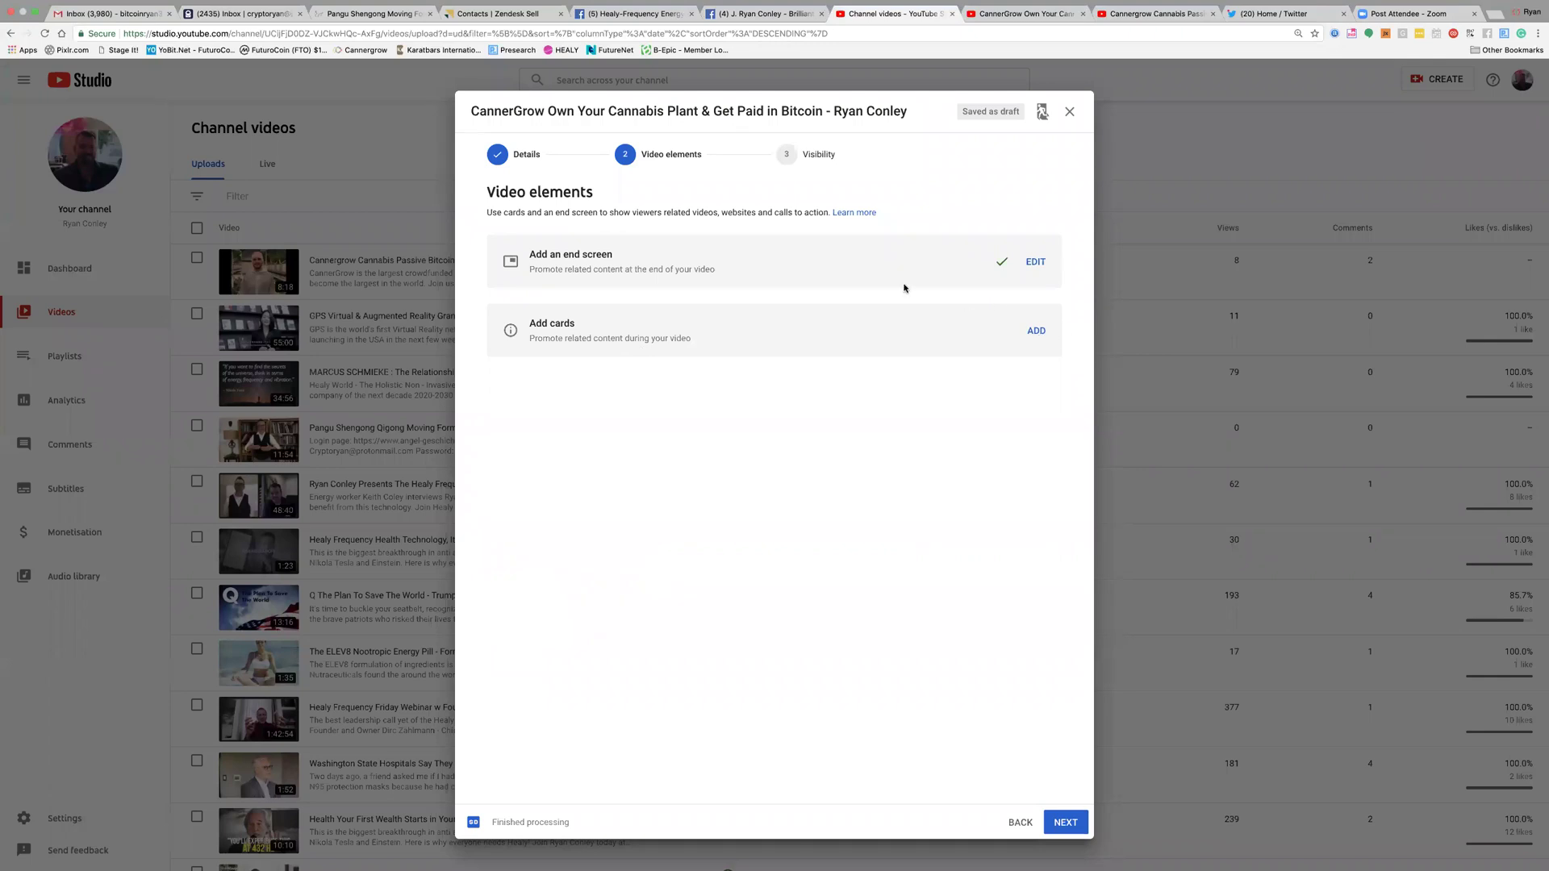
# Step: Start a new Video or Playlist card in the cards editor
pyautogui.click(1035, 331)
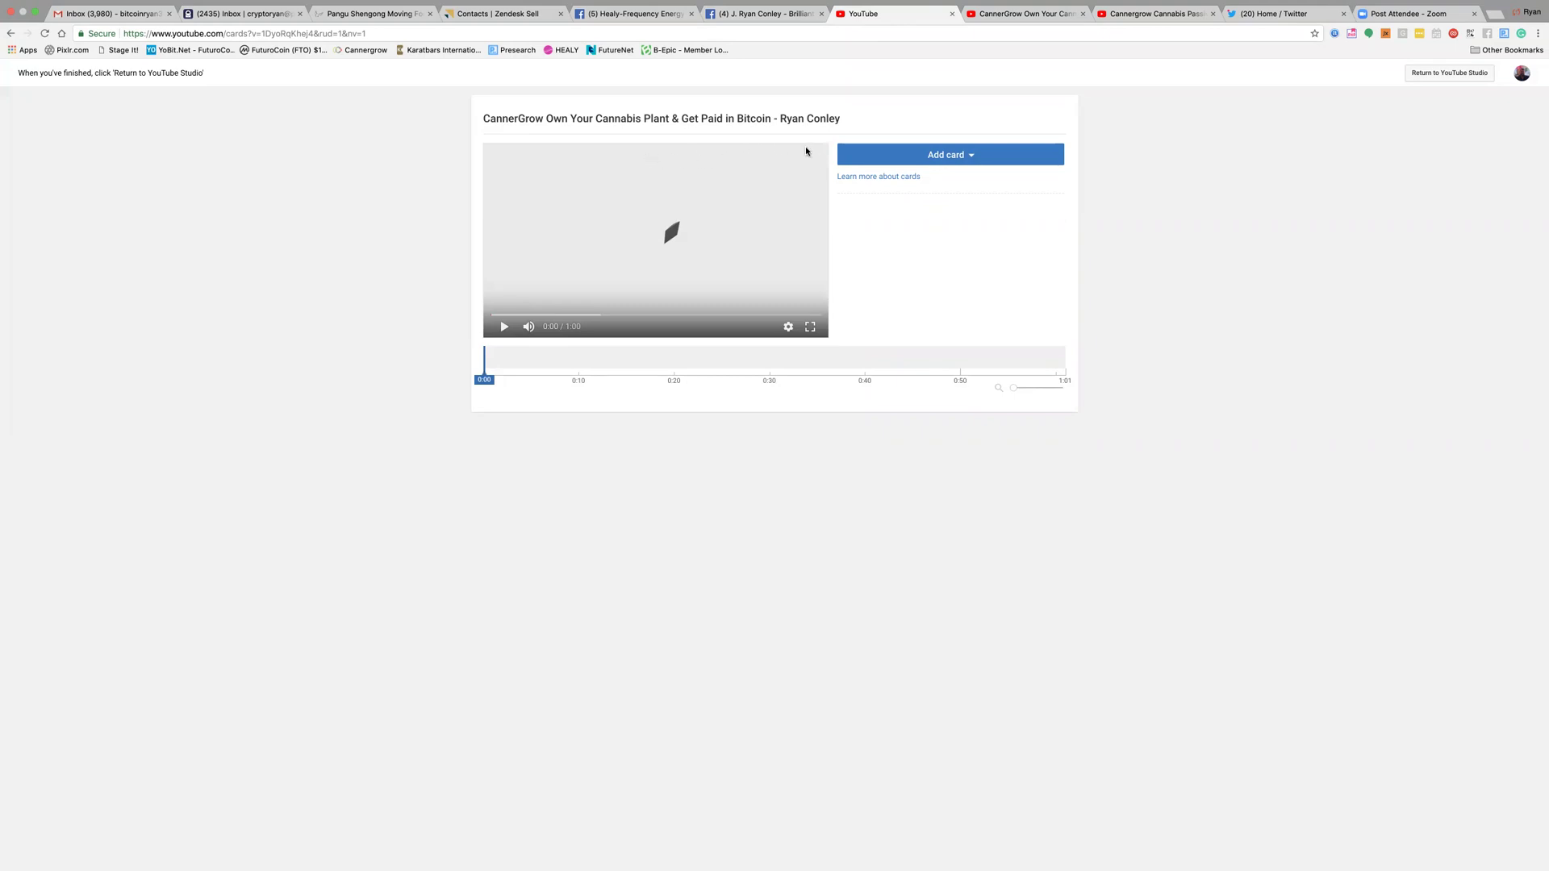
pyautogui.click(974, 154)
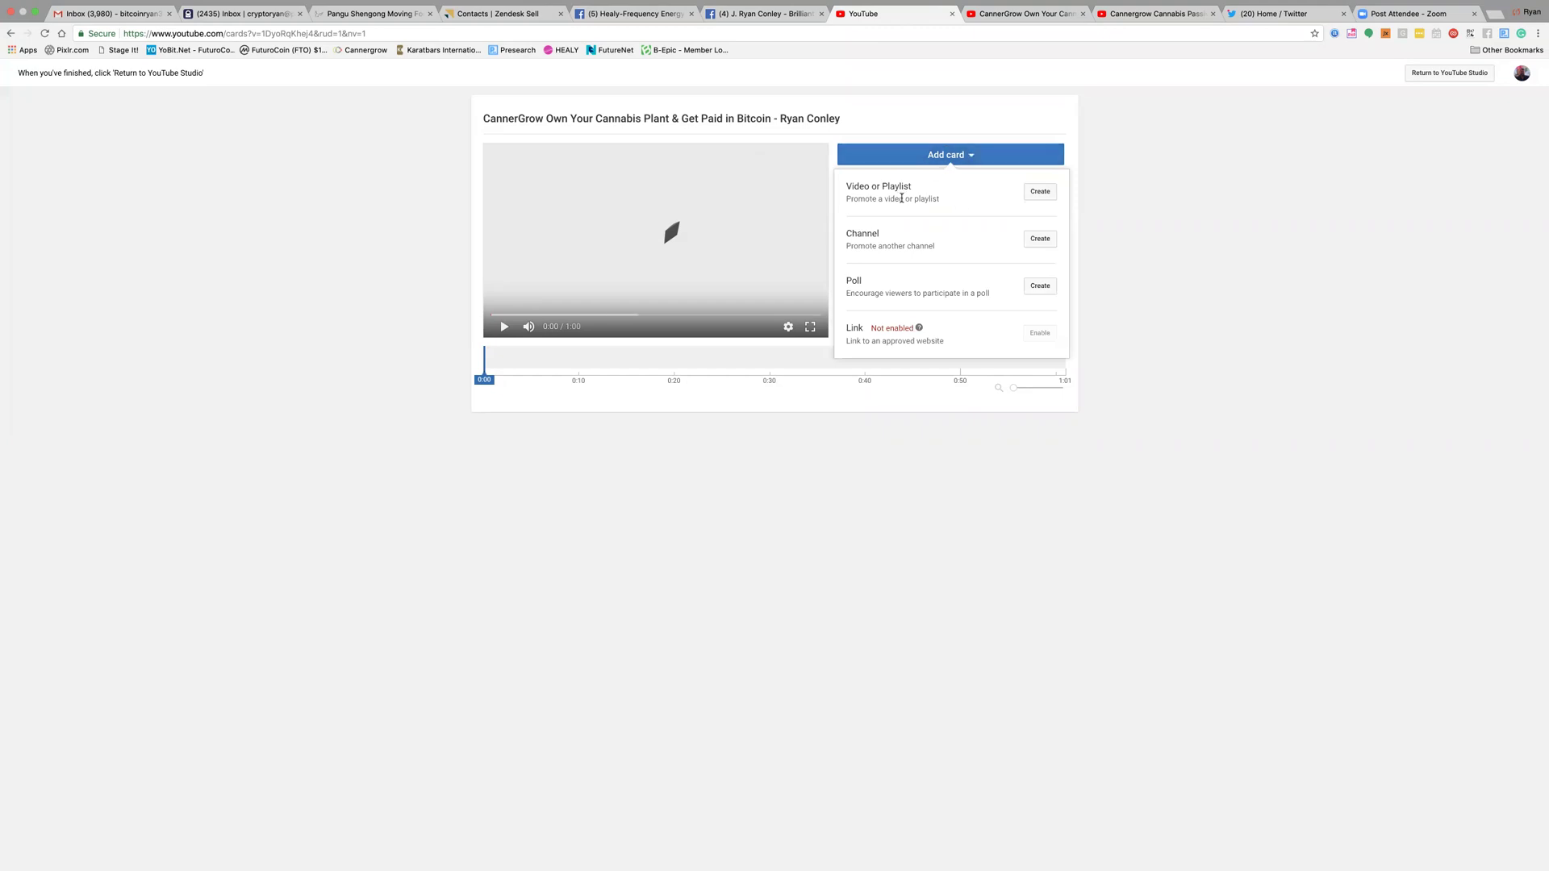
pyautogui.click(1042, 195)
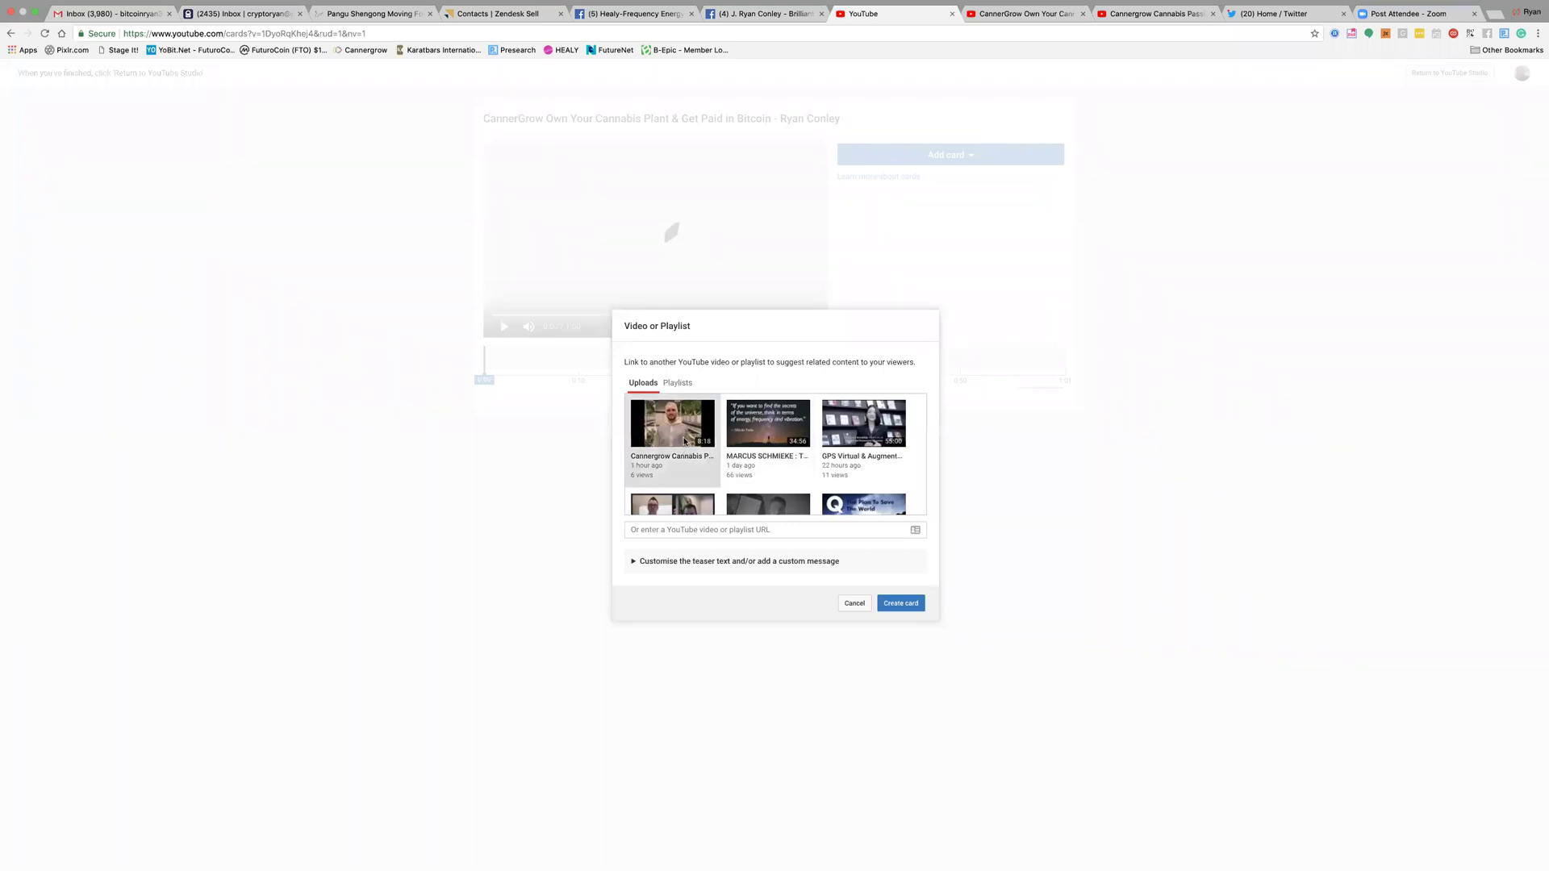
pyautogui.scroll(-2, 700, 430)
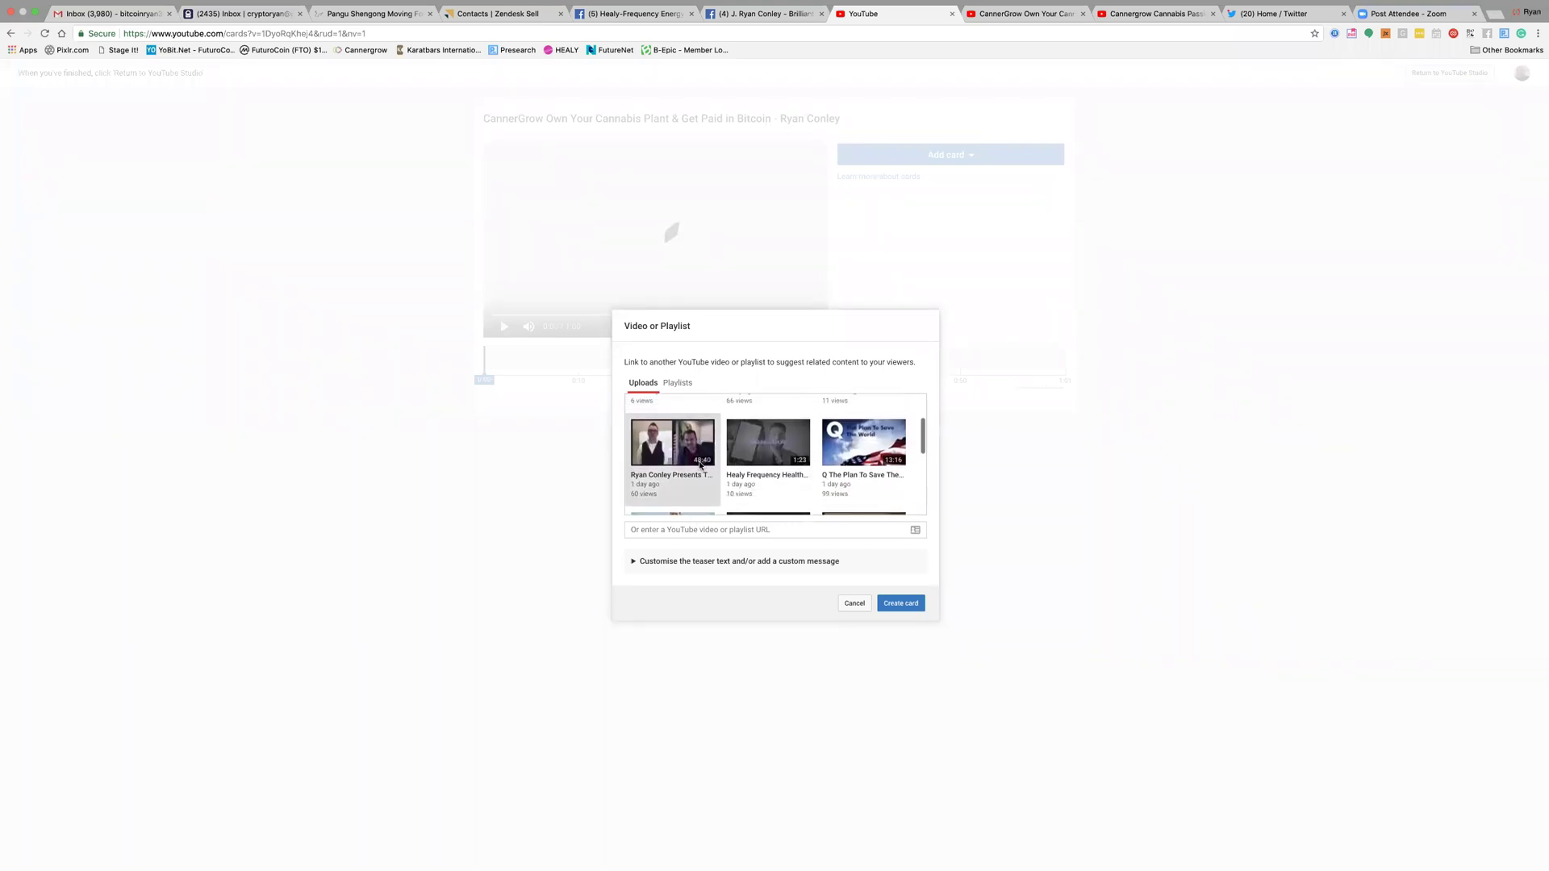
# Step: Search 'cann' and create the card linking to the 'Health Your First Wealth' video
pyautogui.click(690, 532)
pyautogui.write('c')
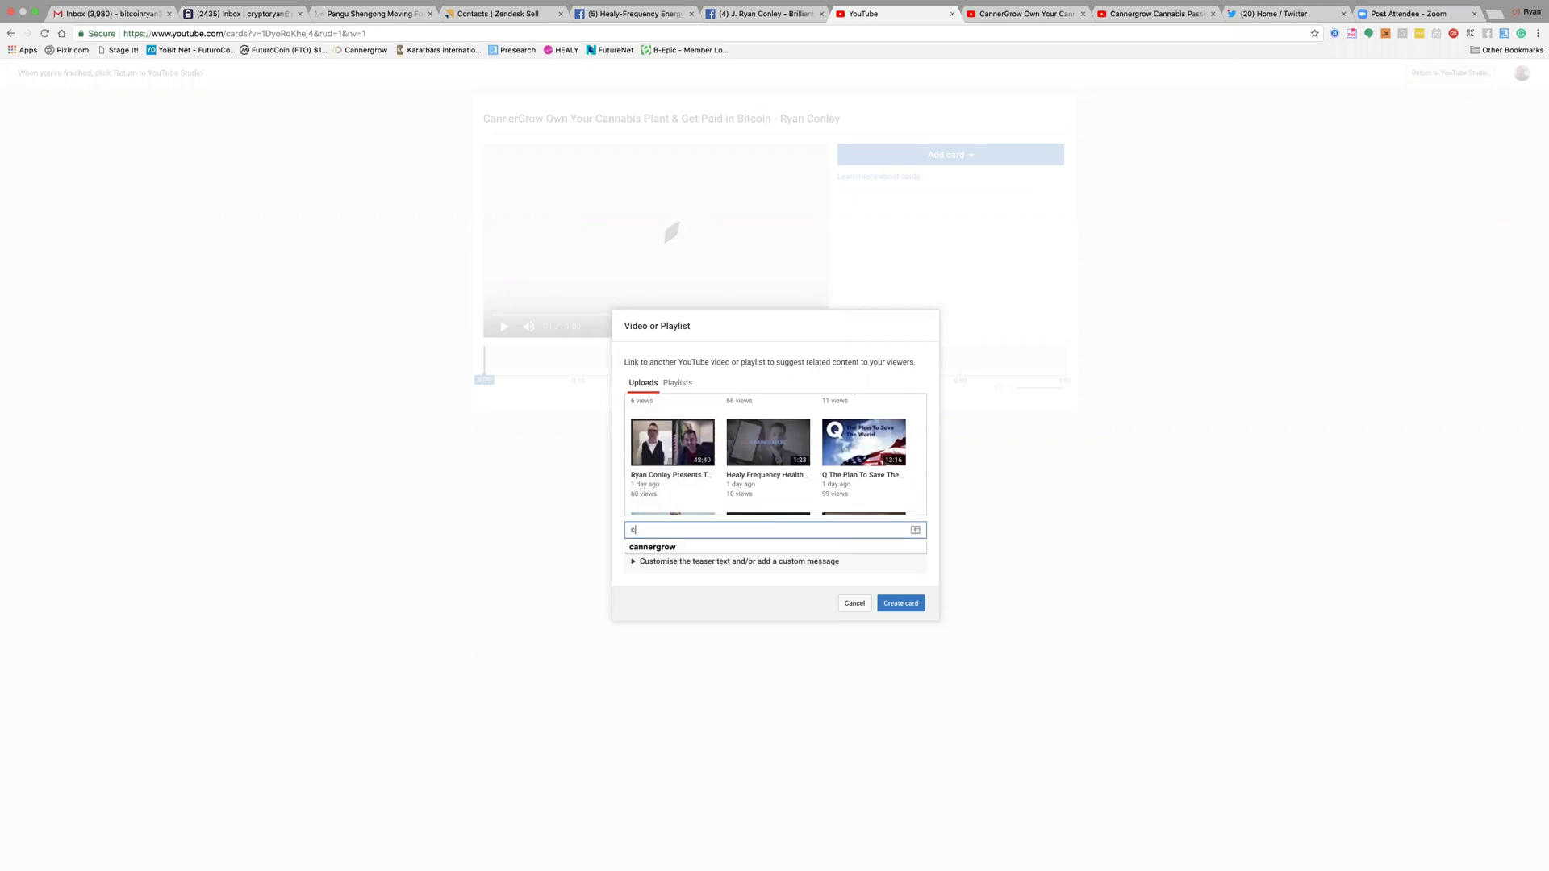
pyautogui.write('ann')
pyautogui.click(682, 548)
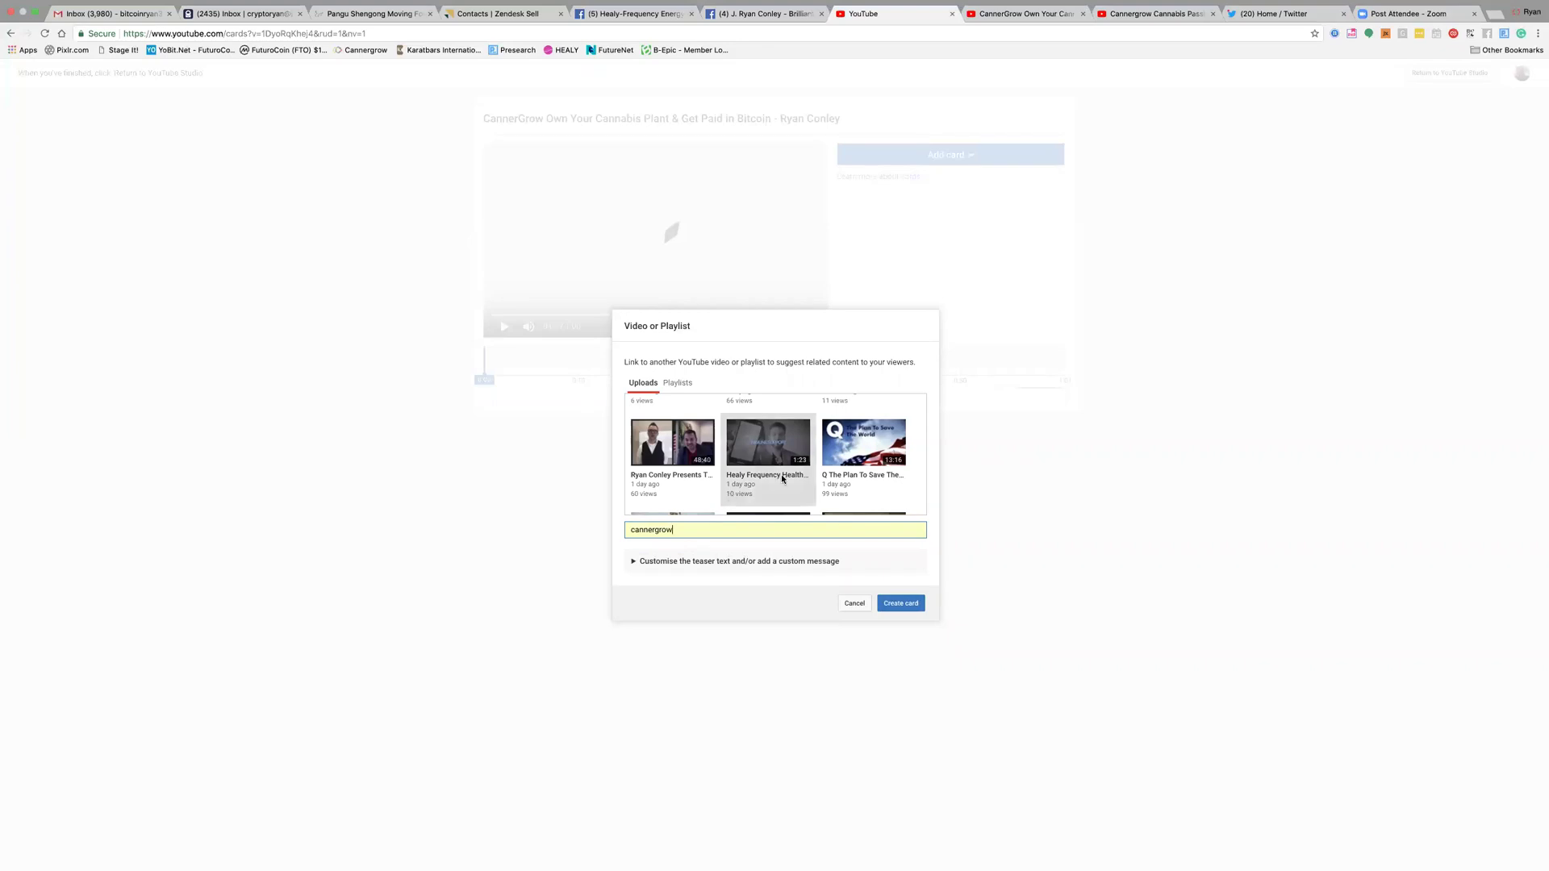
pyautogui.scroll(-2, 781, 477)
pyautogui.scroll(-2, 782, 476)
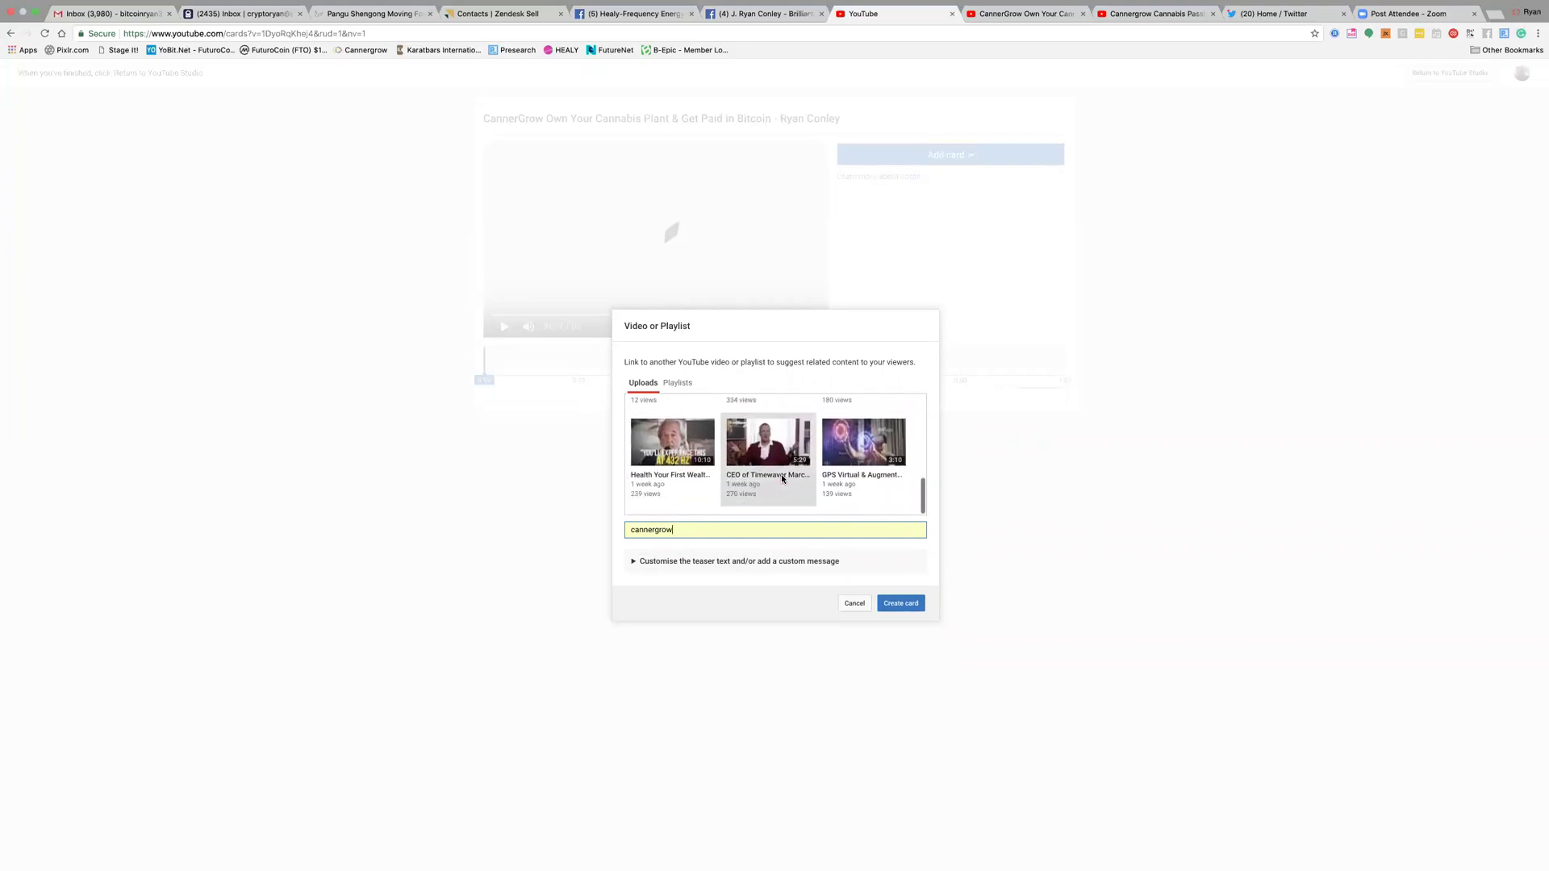
pyautogui.scroll(2, 781, 479)
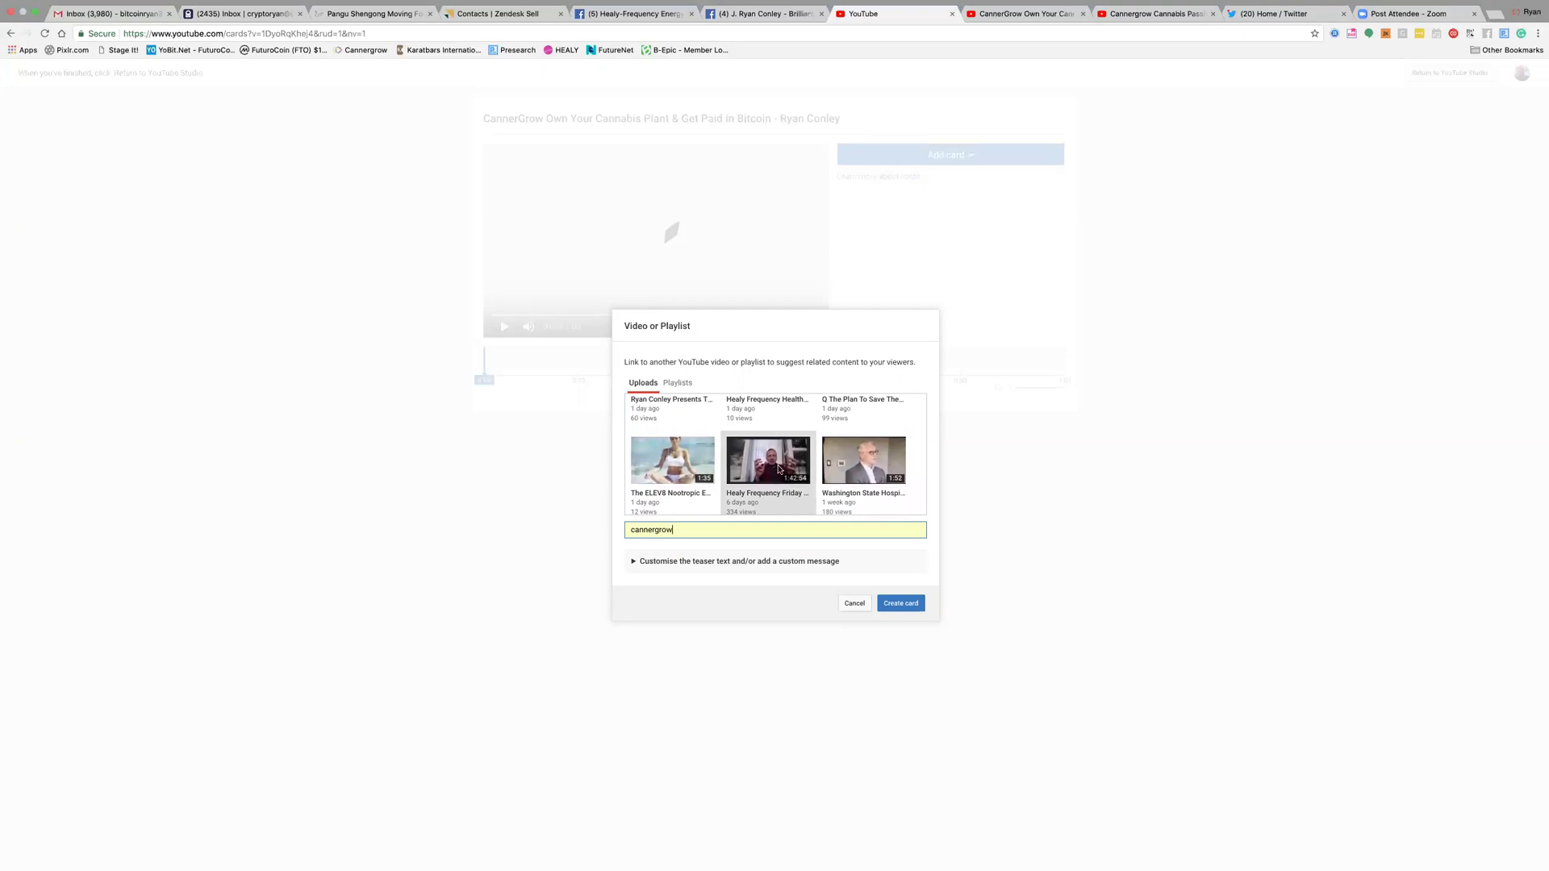
pyautogui.scroll(-2, 779, 470)
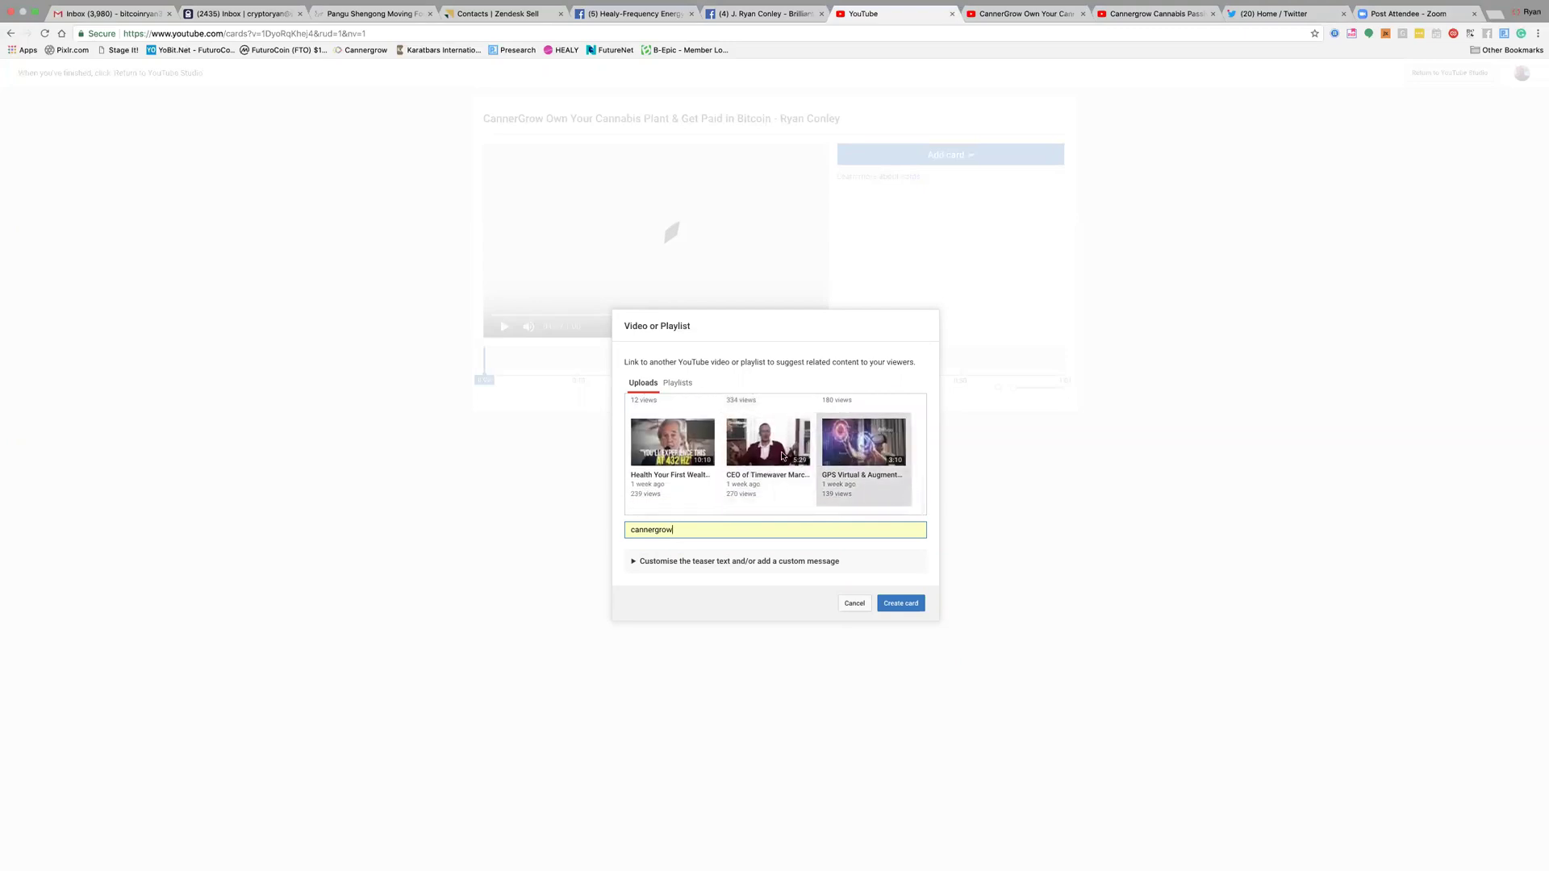
pyautogui.click(672, 453)
pyautogui.click(905, 605)
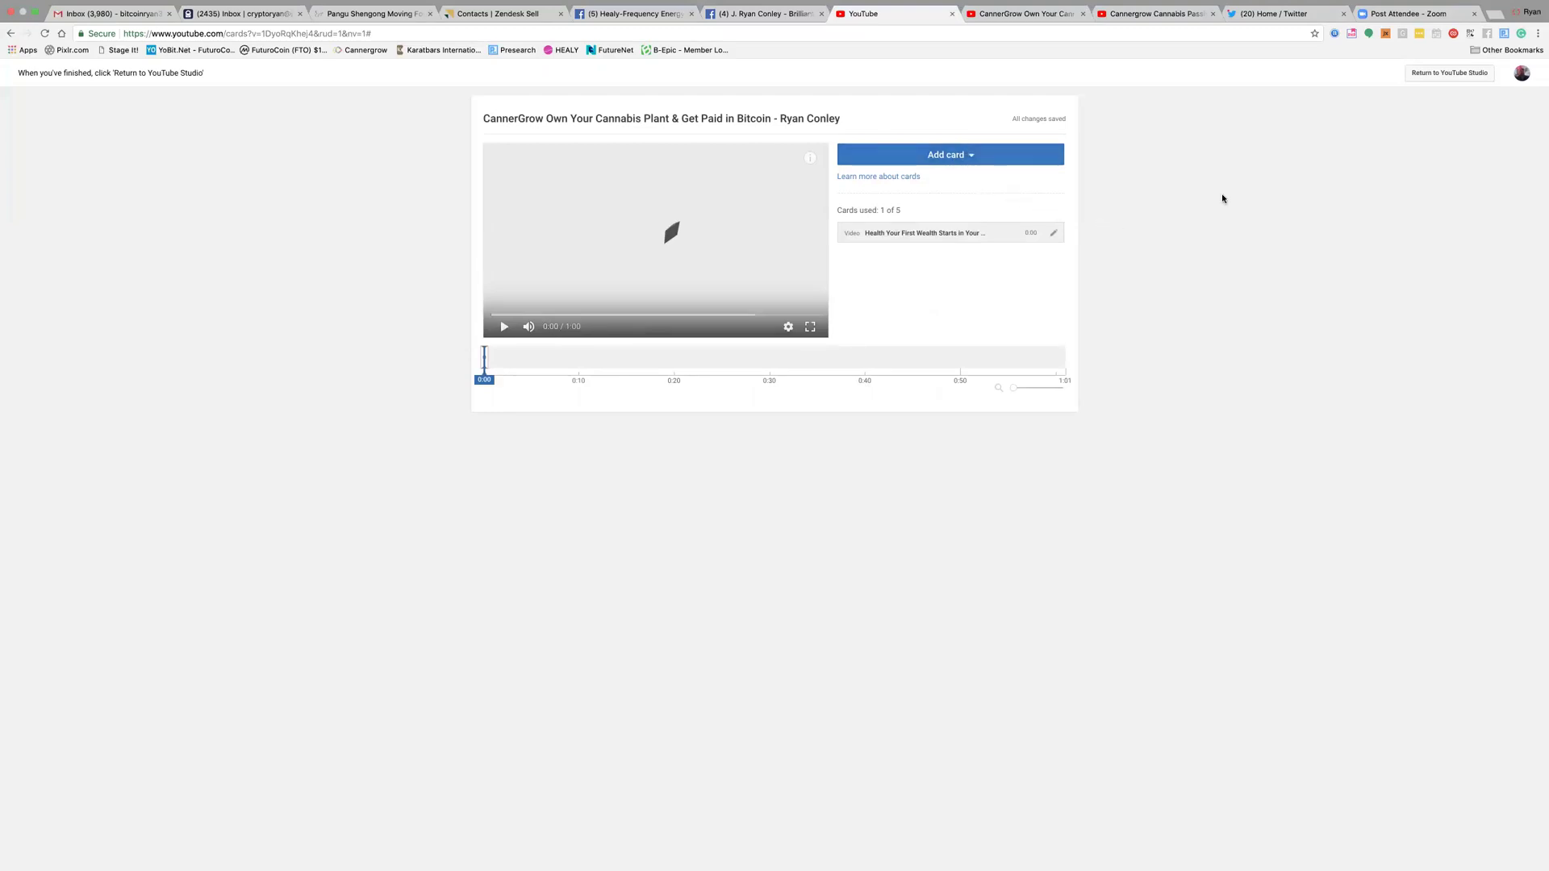
# Step: Set the CannerGrow upload's visibility to Public and publish it
pyautogui.click(1480, 77)
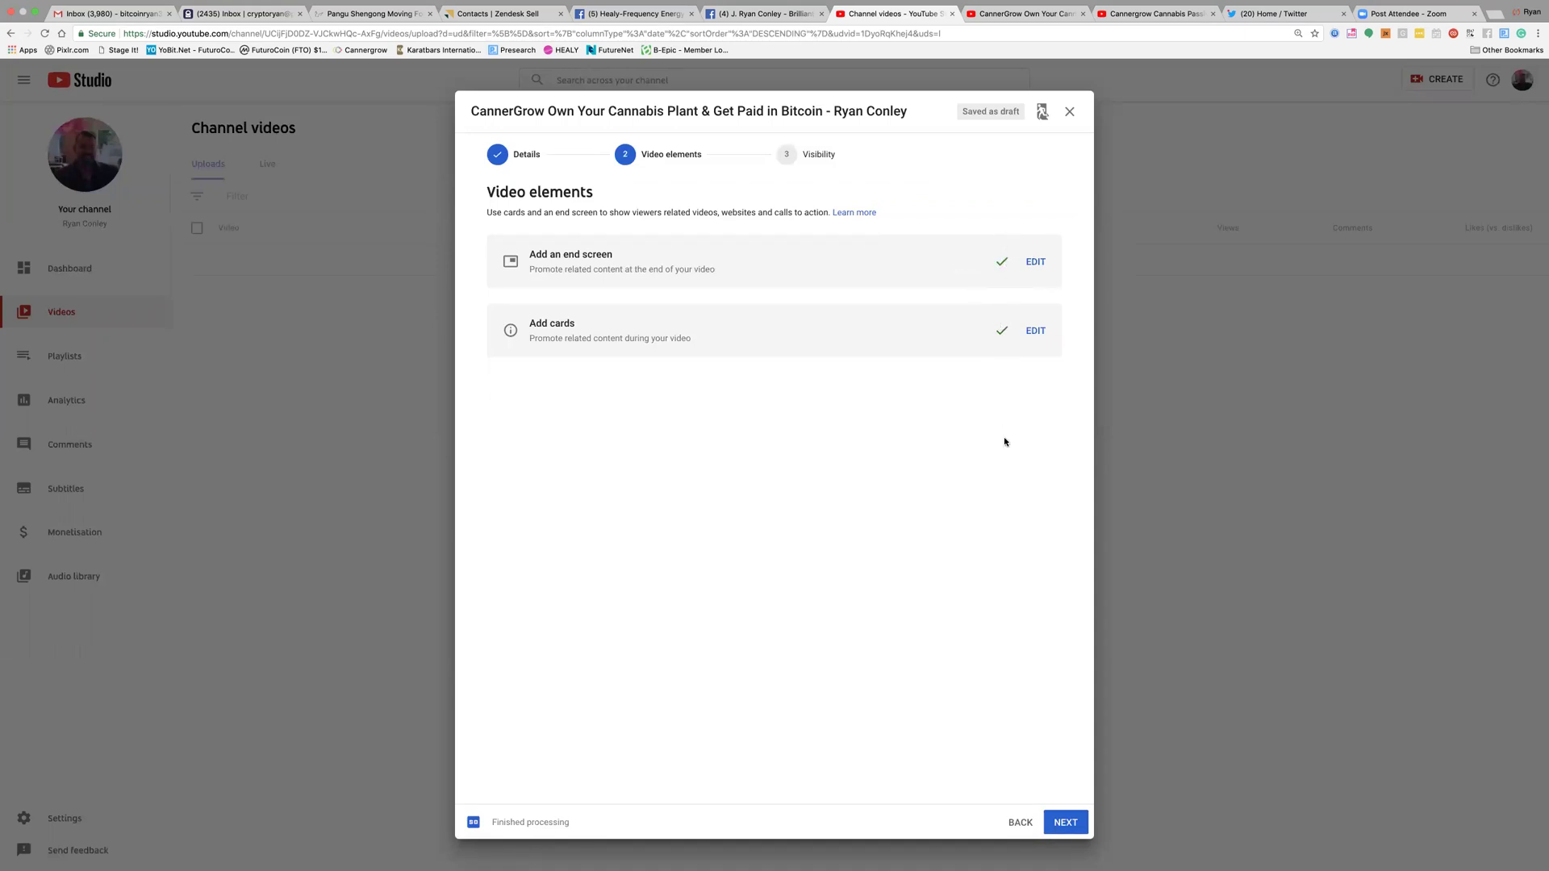
pyautogui.click(1065, 825)
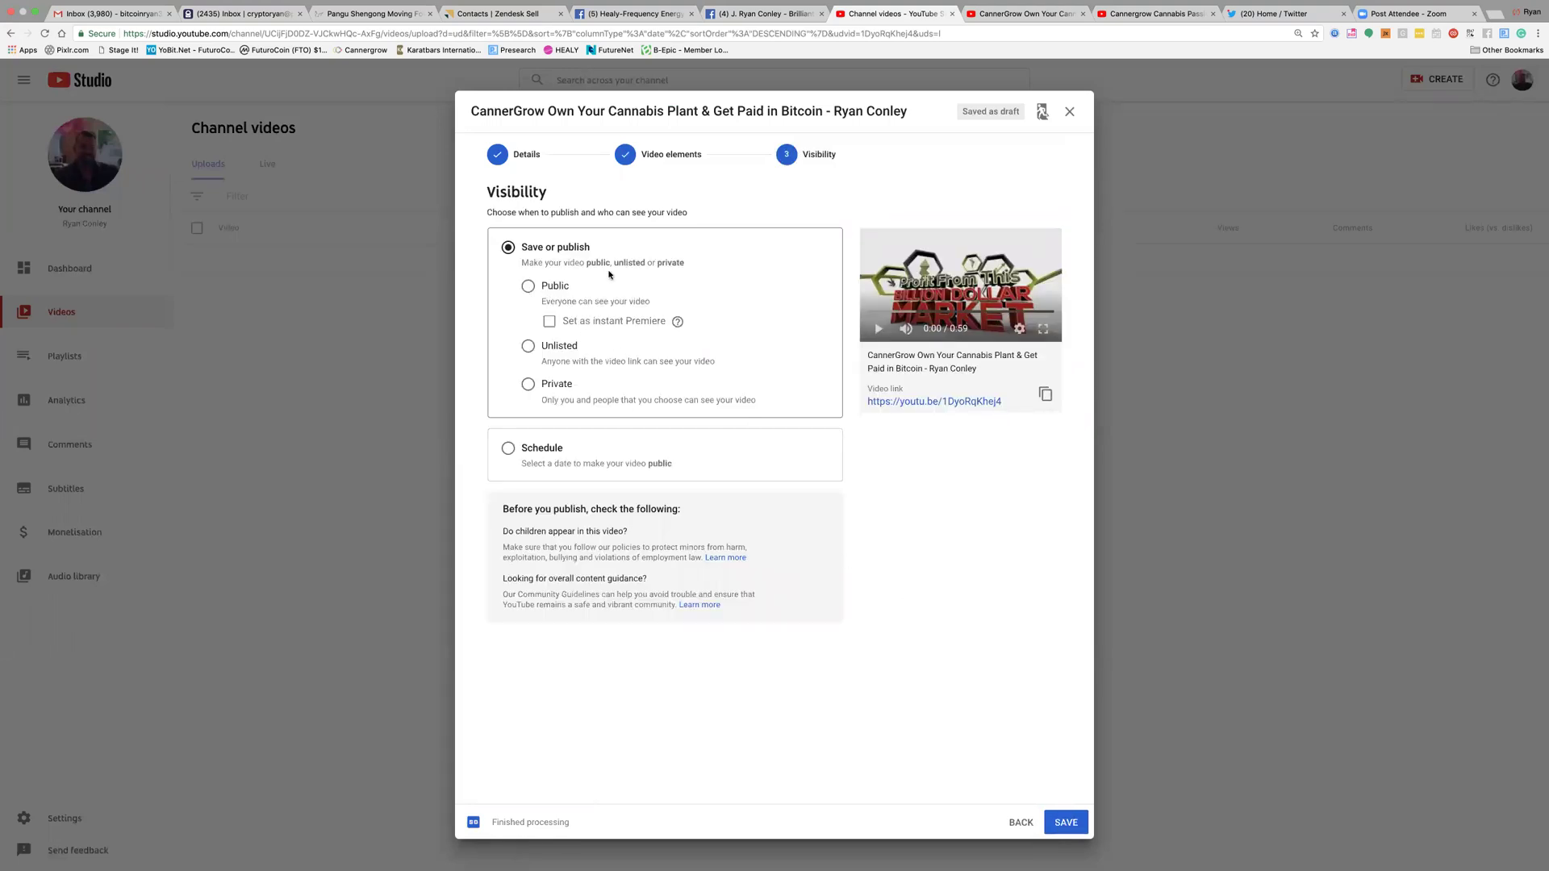
pyautogui.click(528, 287)
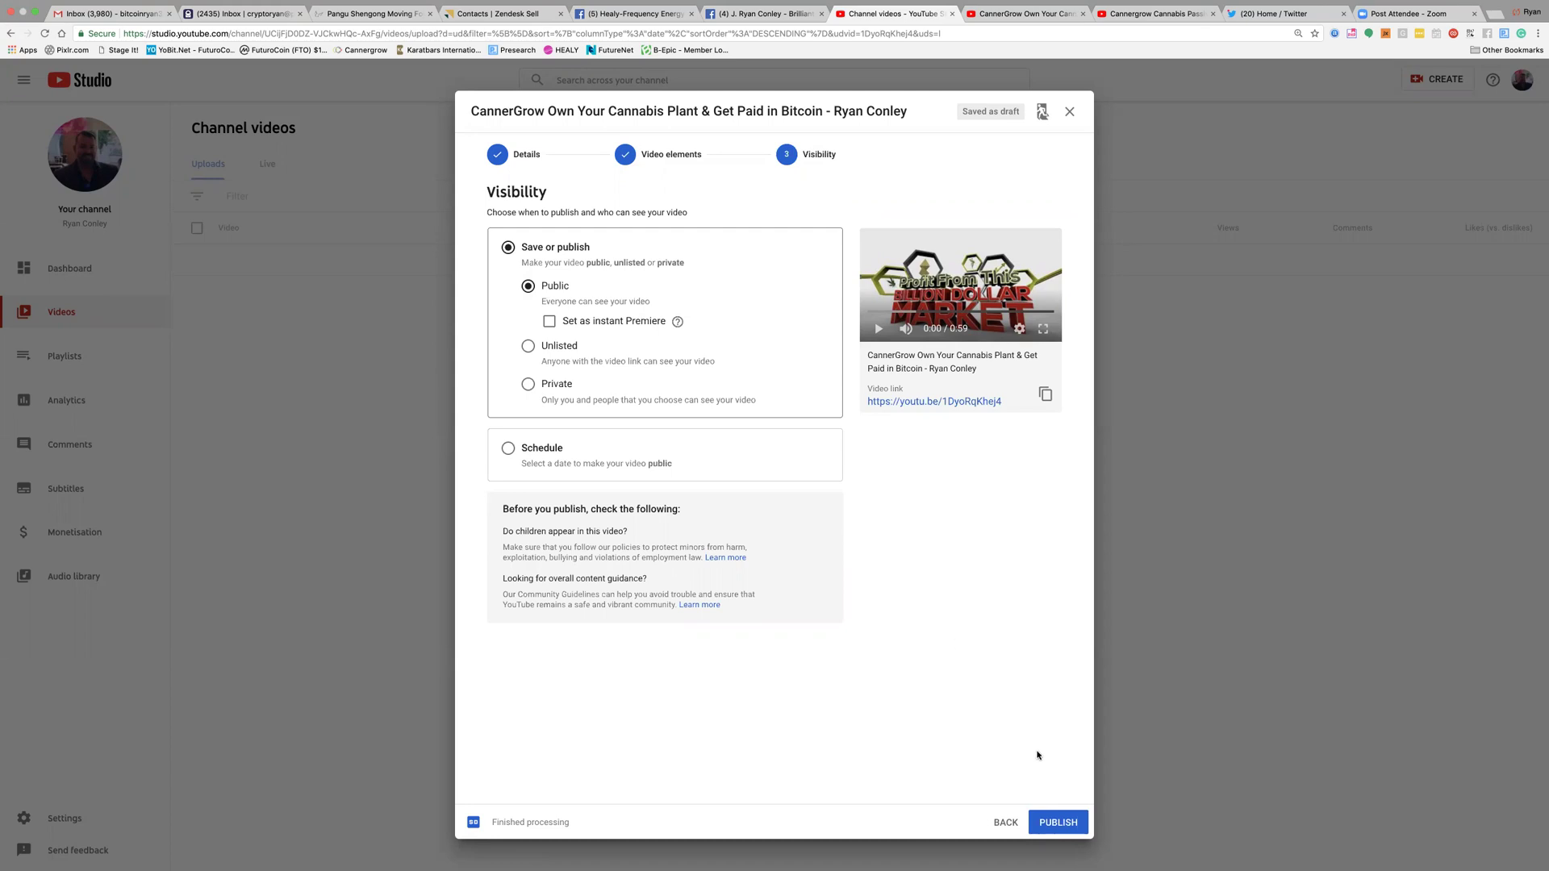
pyautogui.click(1059, 822)
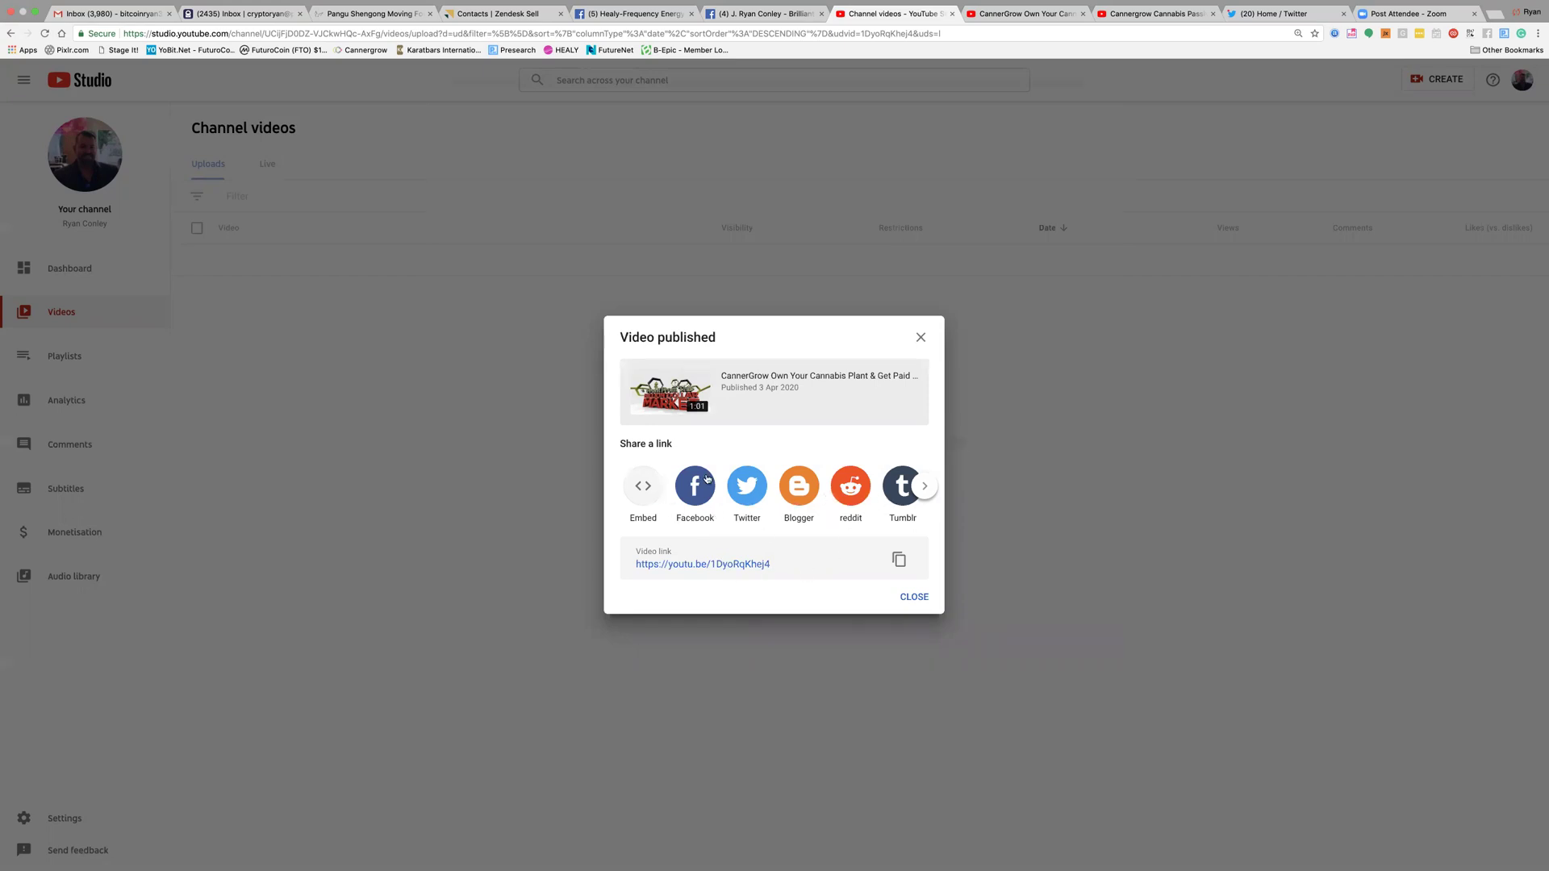
# Step: Open the published video's watch page, like it and pause playback
pyautogui.click(739, 566)
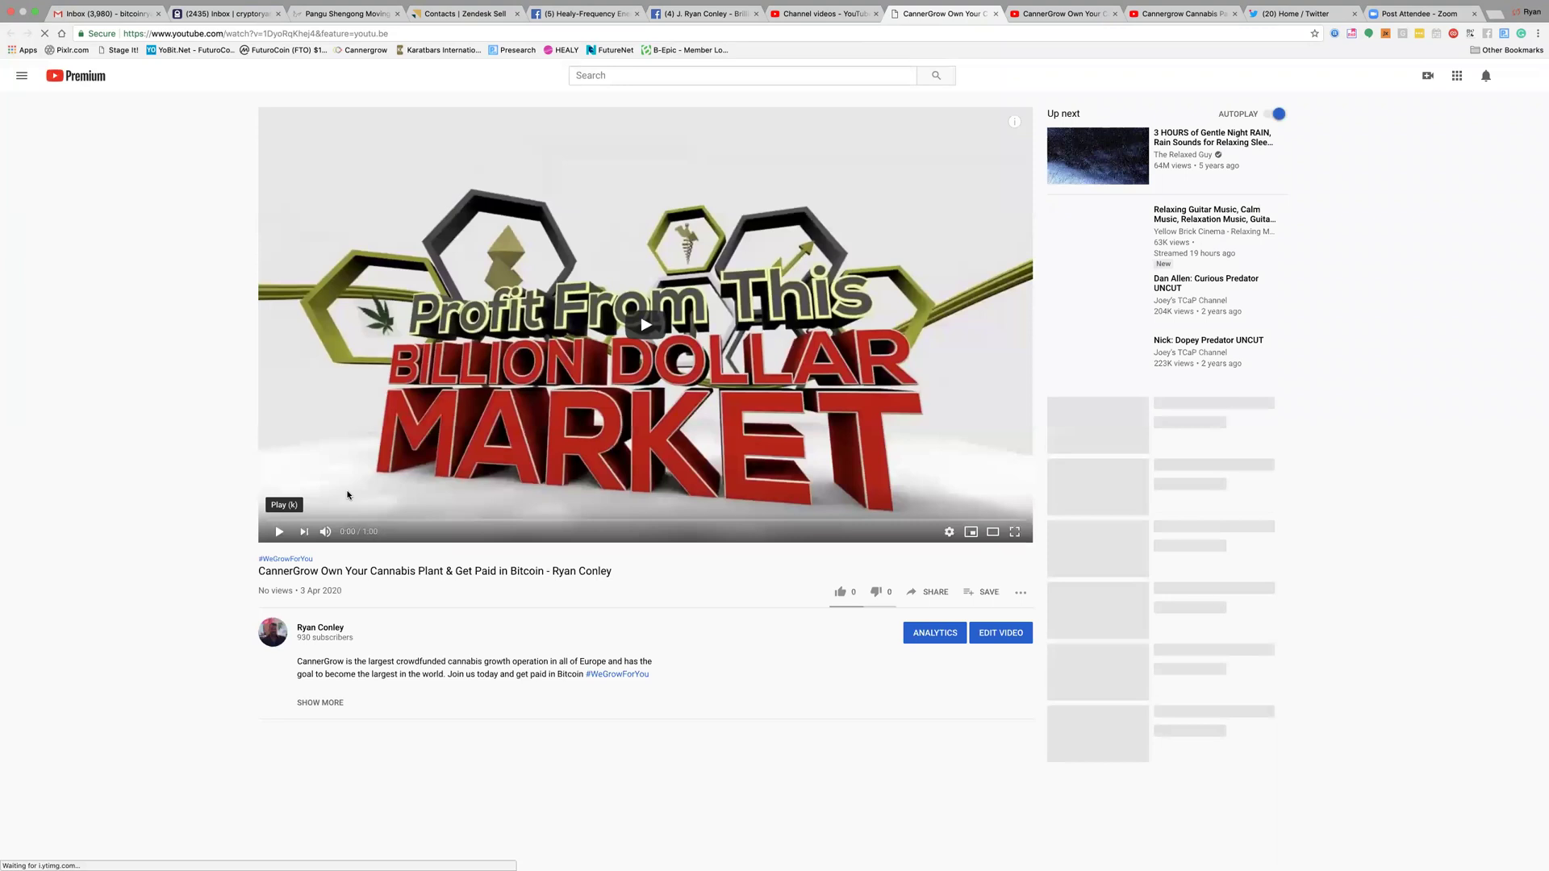
pyautogui.click(840, 594)
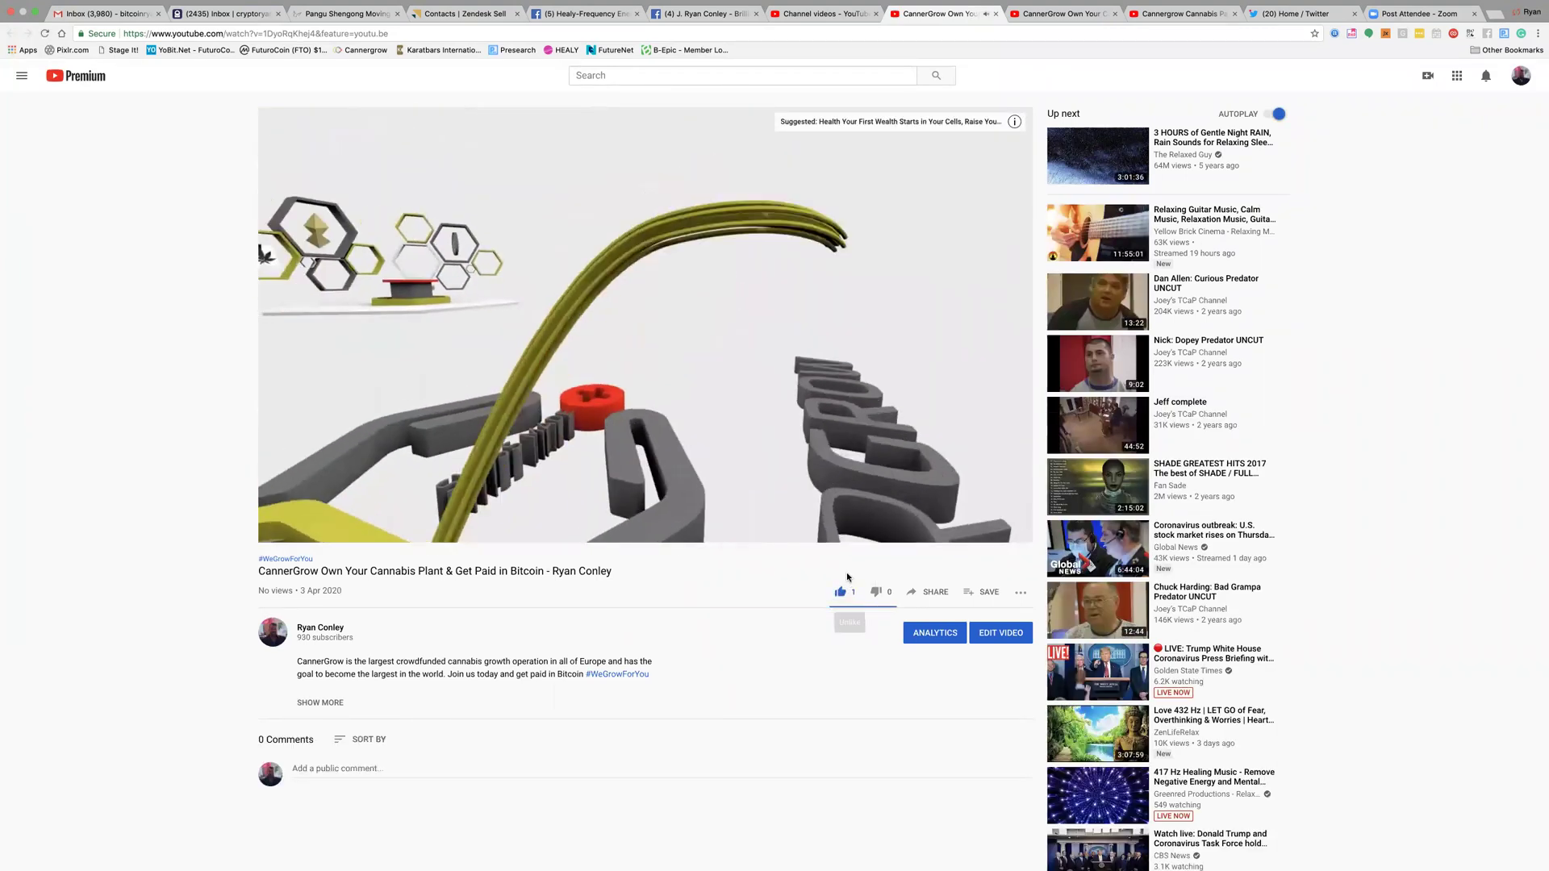
pyautogui.press('k')
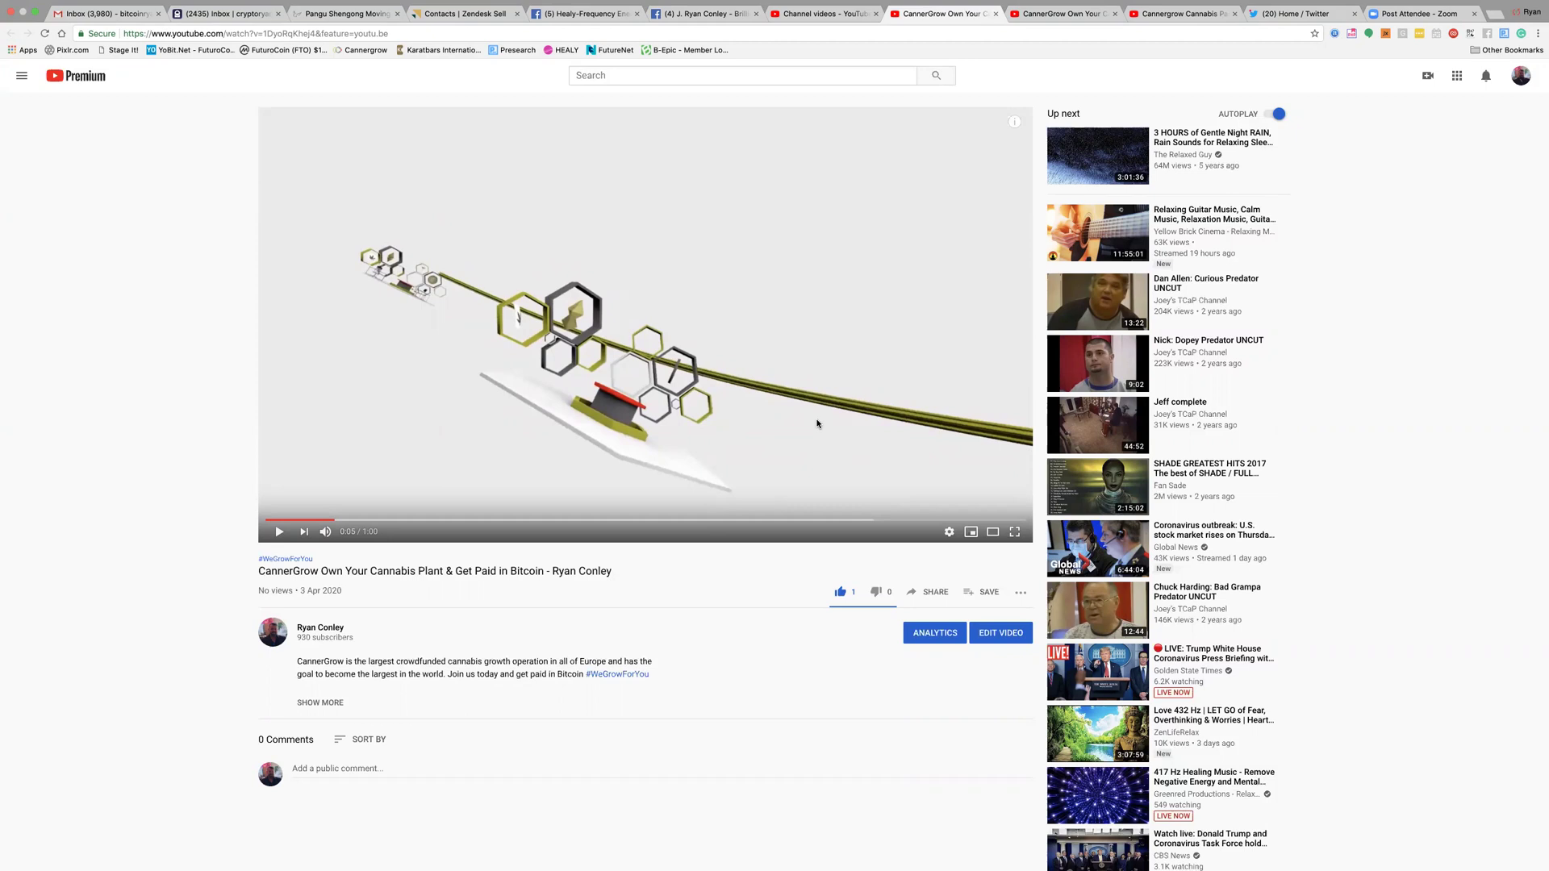
# Step: Copy the watch page's web address and expand the full video description
pyautogui.click(347, 33)
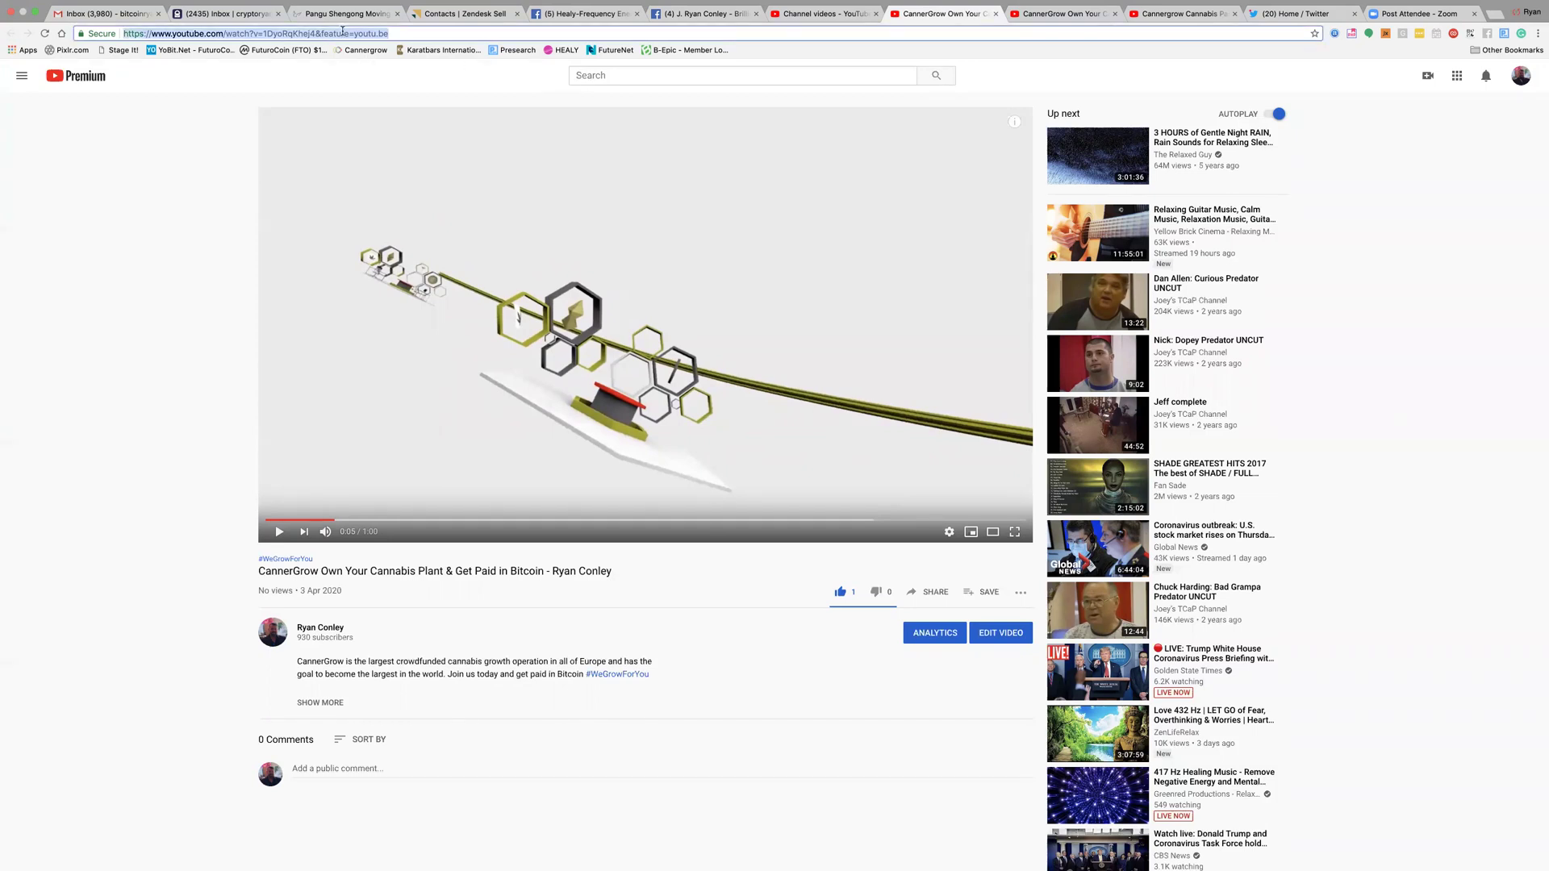
pyautogui.rightClick(345, 32)
pyautogui.click(362, 49)
pyautogui.click(315, 703)
pyautogui.scroll(-1, 428, 711)
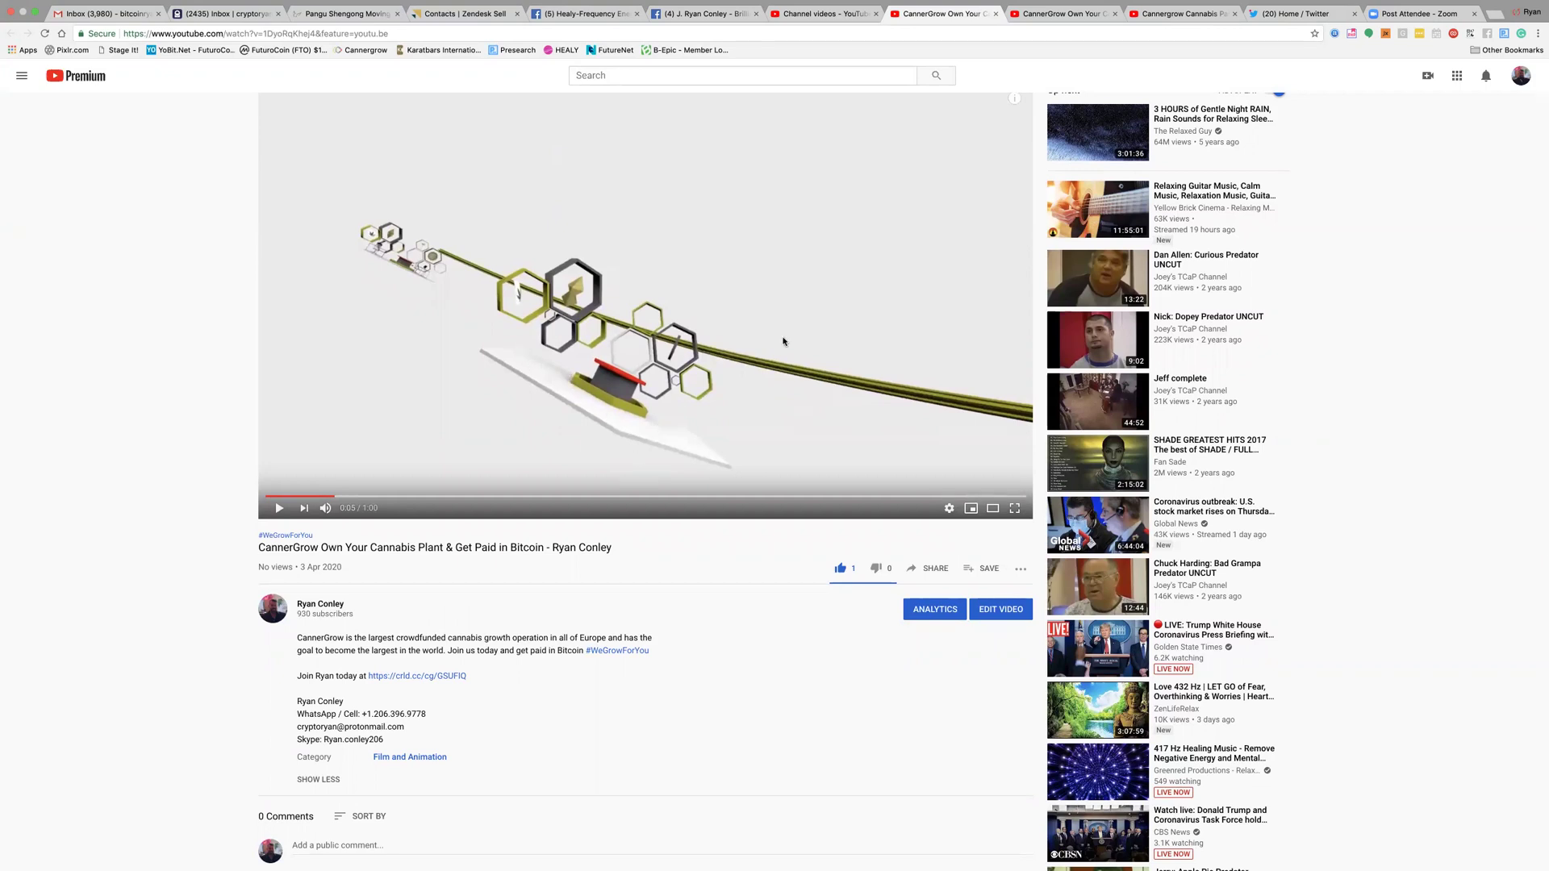
# Step: Draft a tweet: 'This is how you get paid in #Bitcoin for growing #cannabis with #Cannergrow! Check this out!' plus the video link
pyautogui.click(1300, 16)
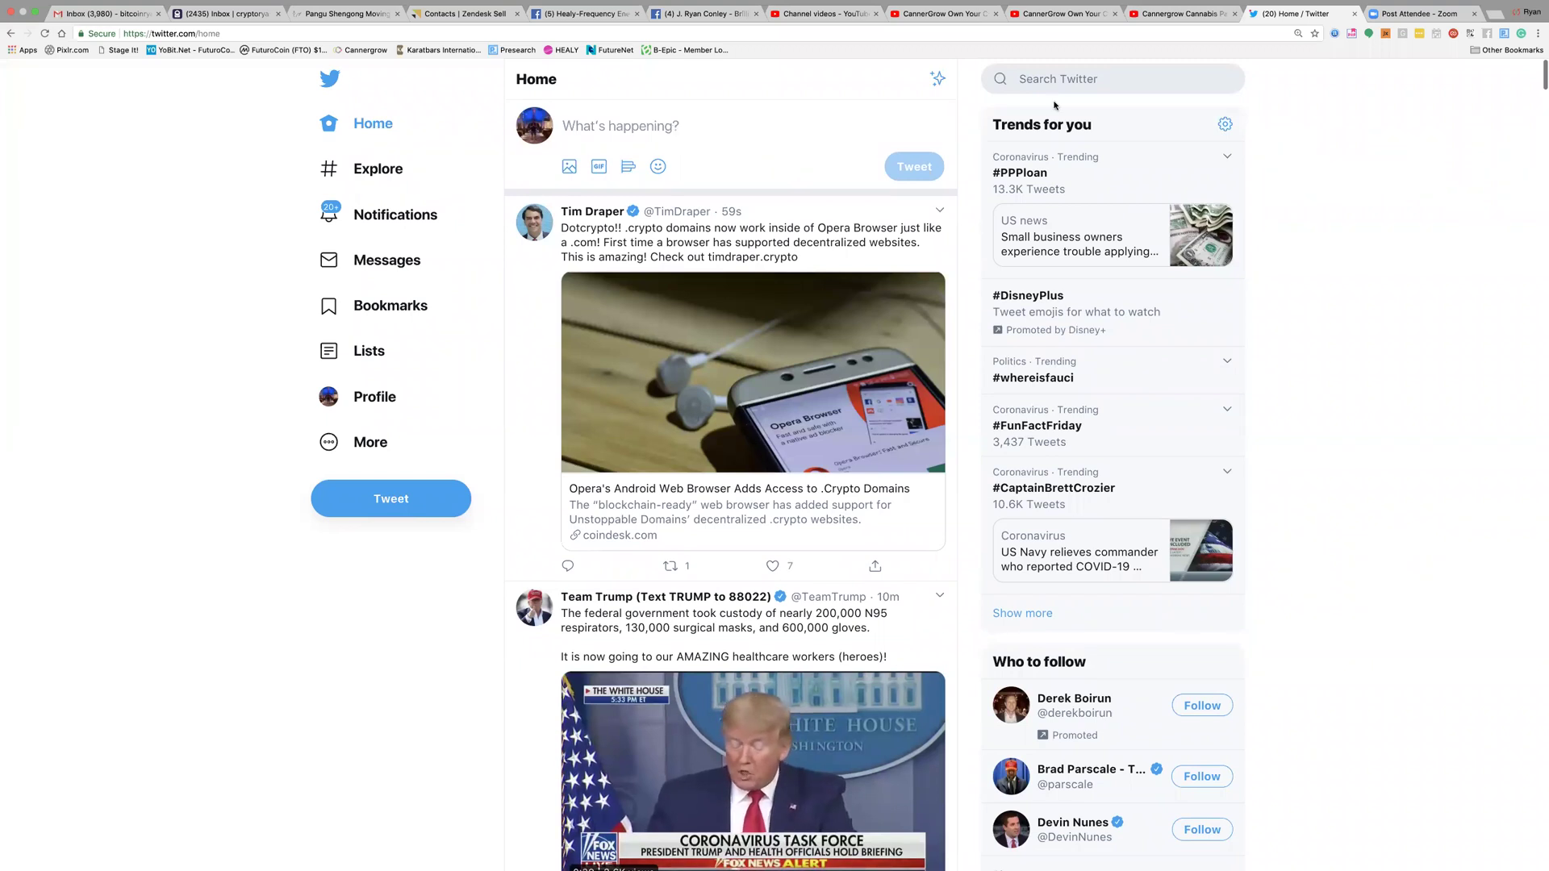
pyautogui.click(1081, 82)
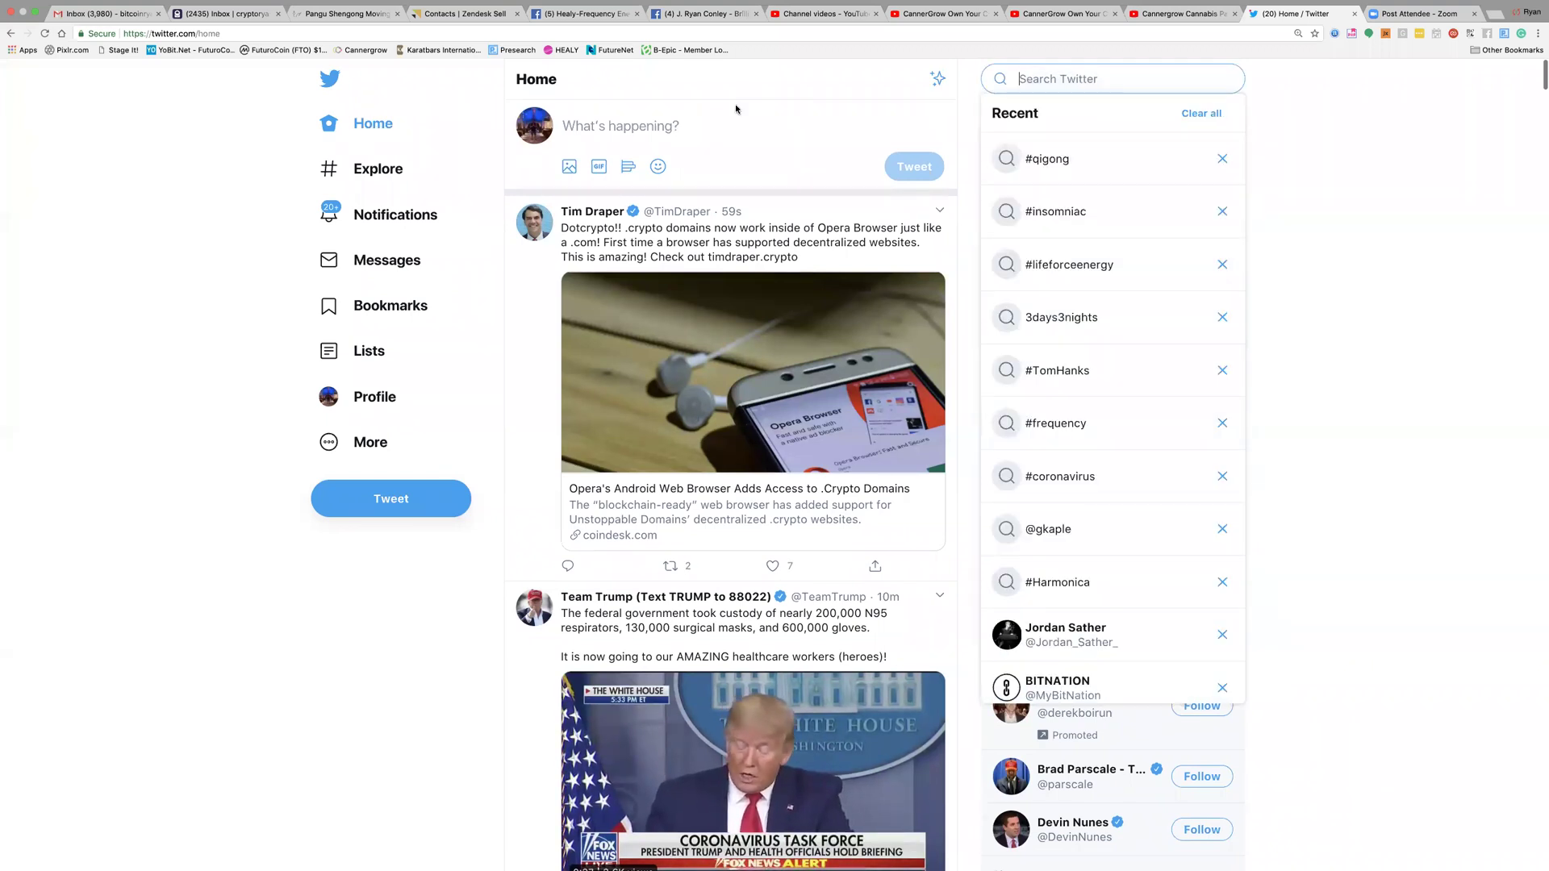
pyautogui.click(715, 120)
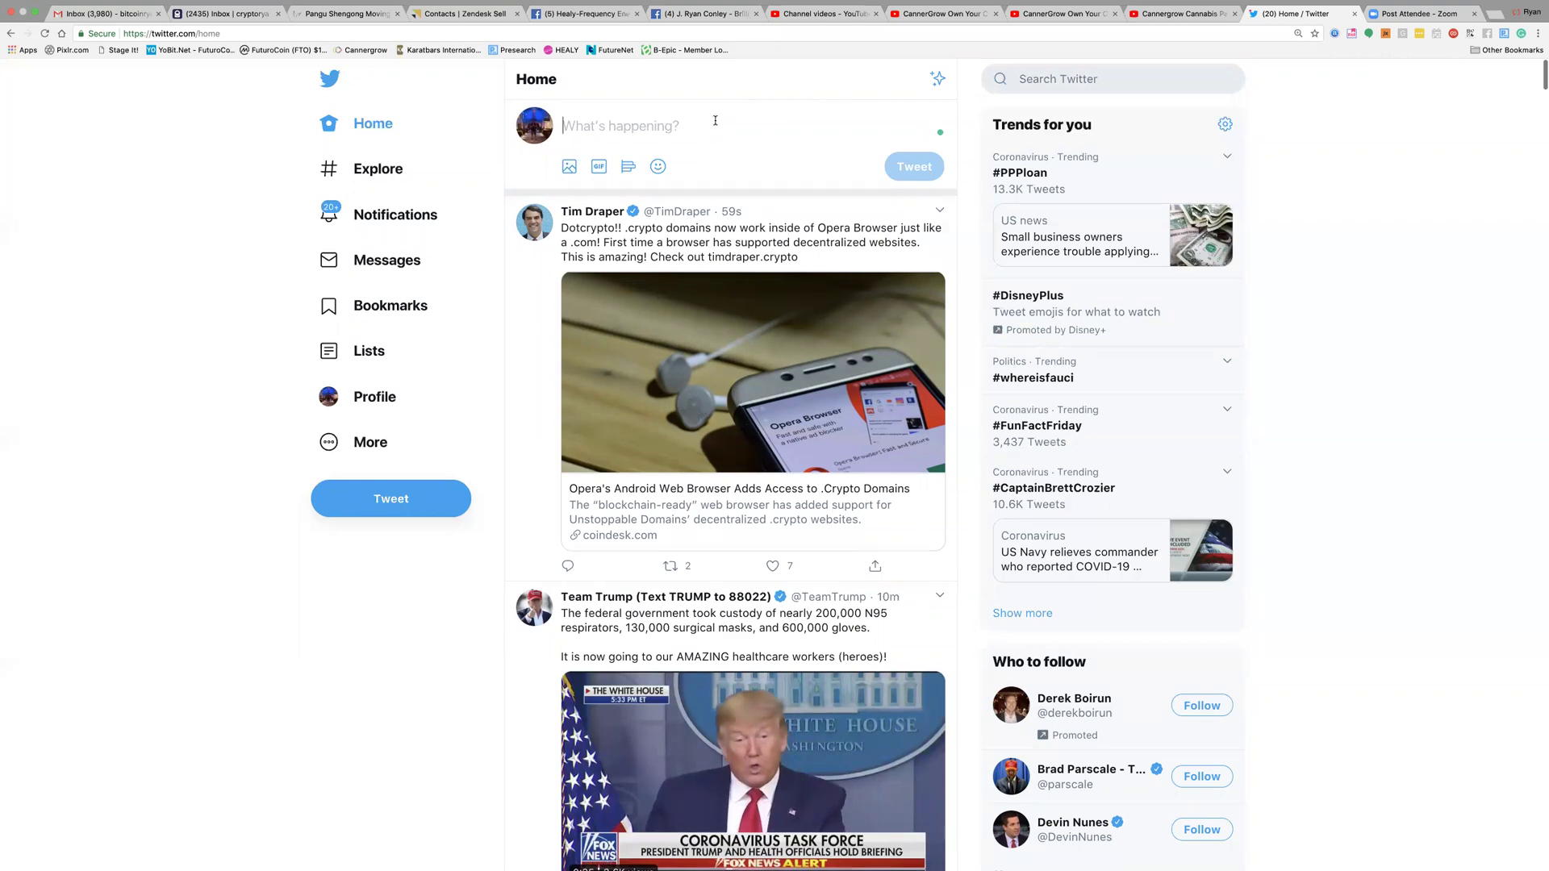
pyautogui.write('This ')
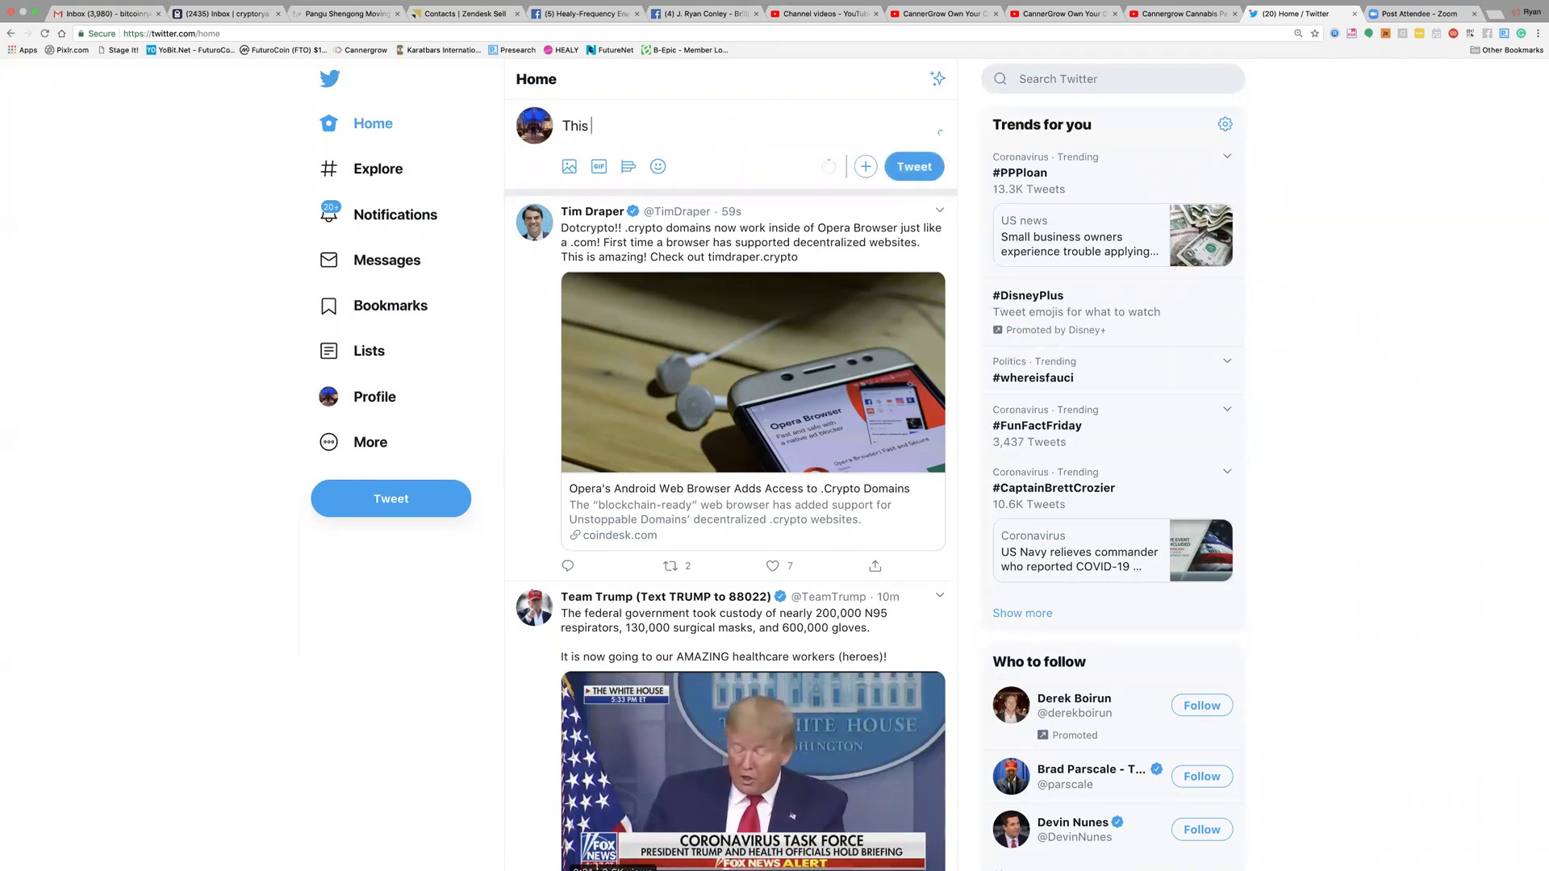
pyautogui.write('is how you c')
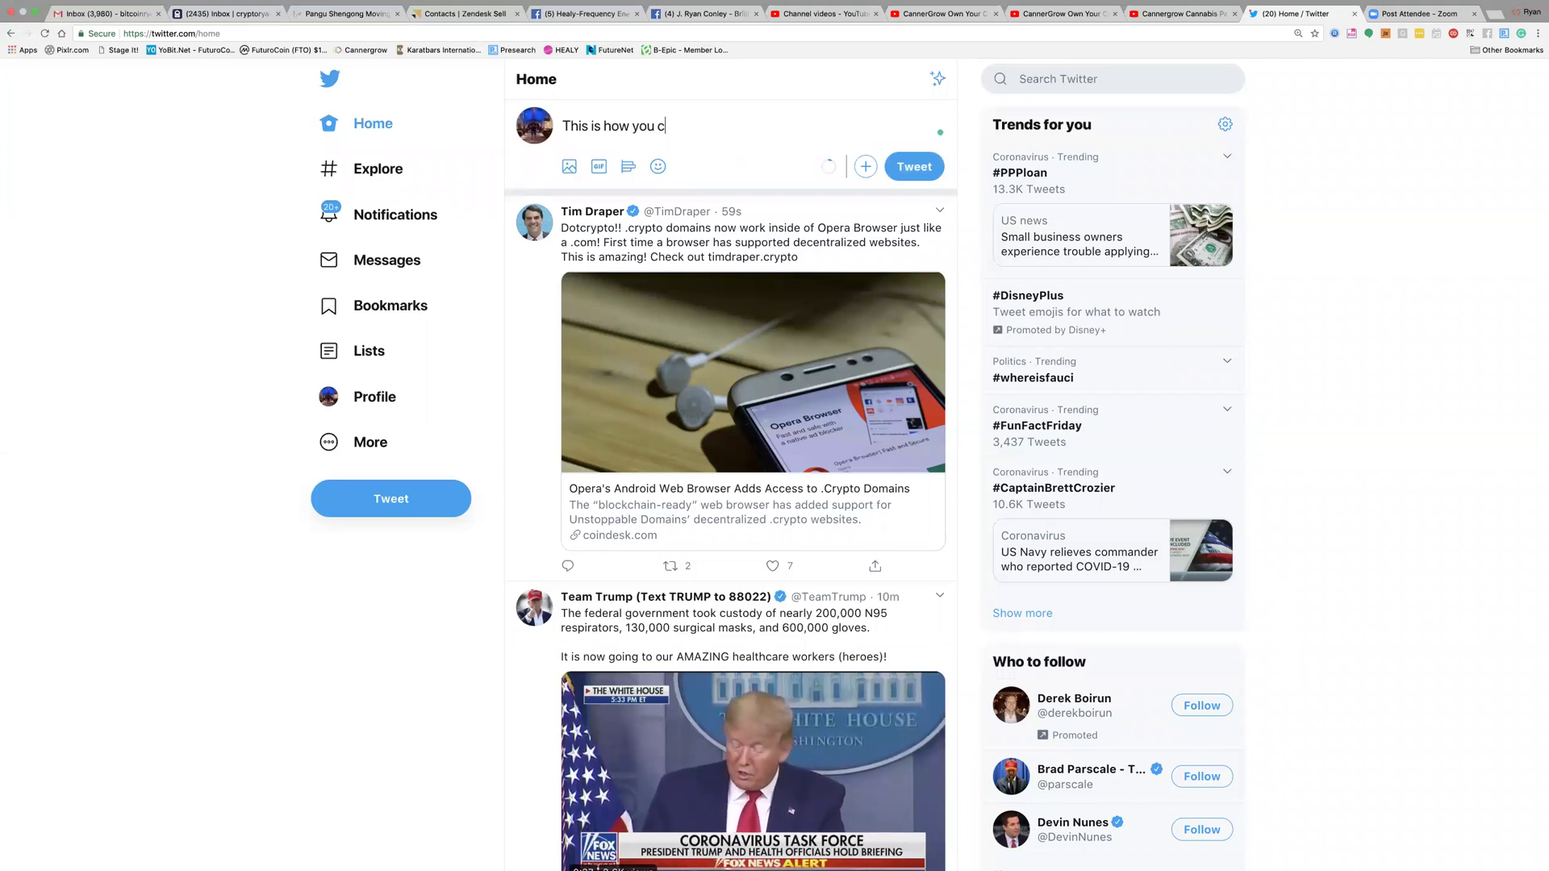
pyautogui.press('BackSpace')
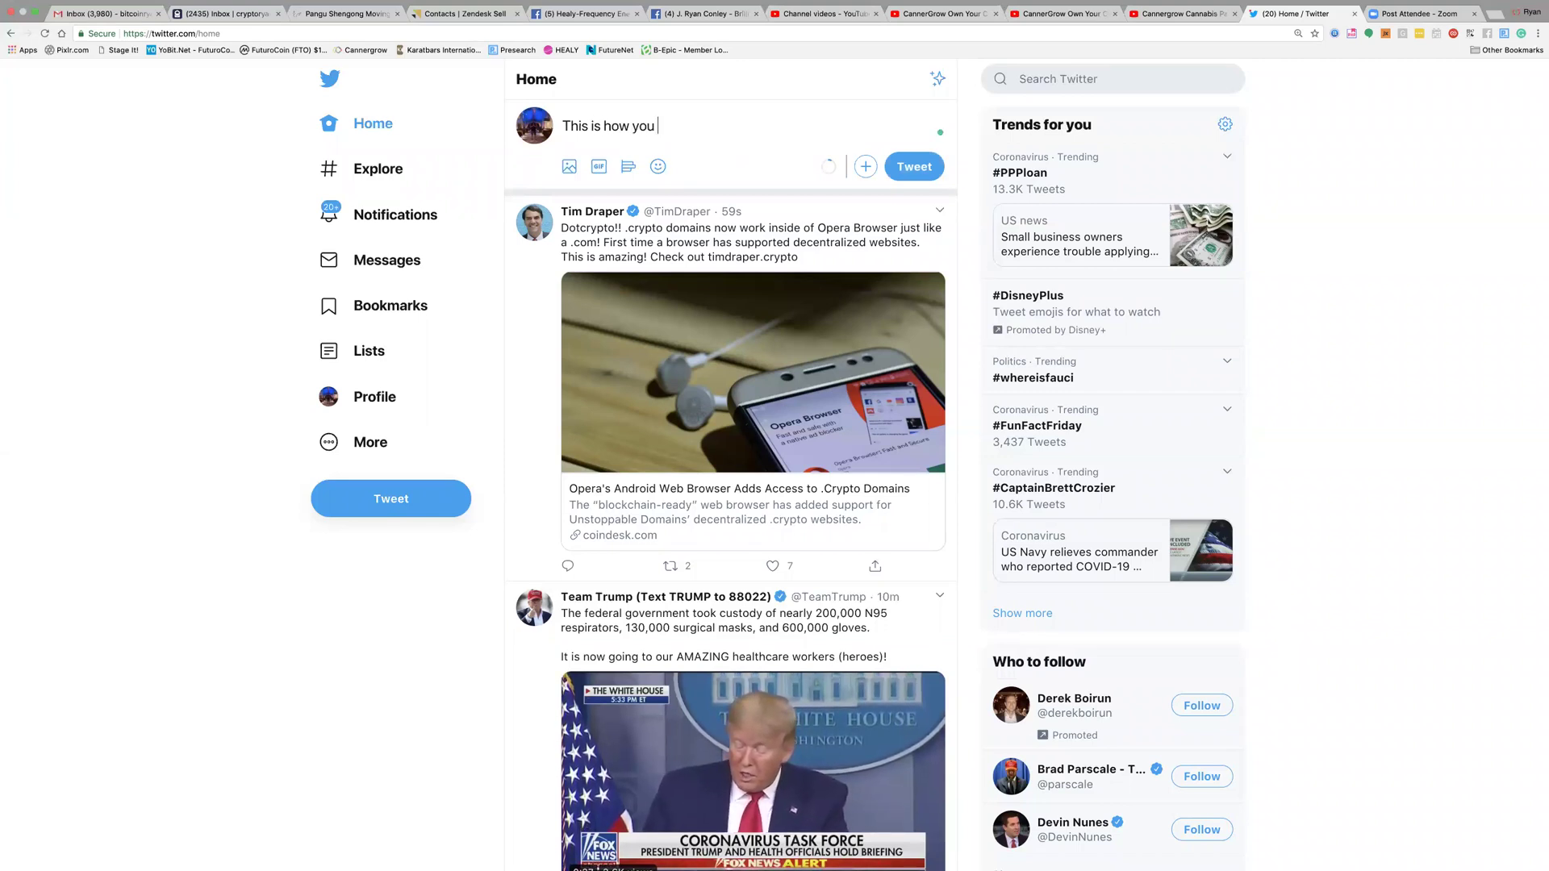
pyautogui.write('get p')
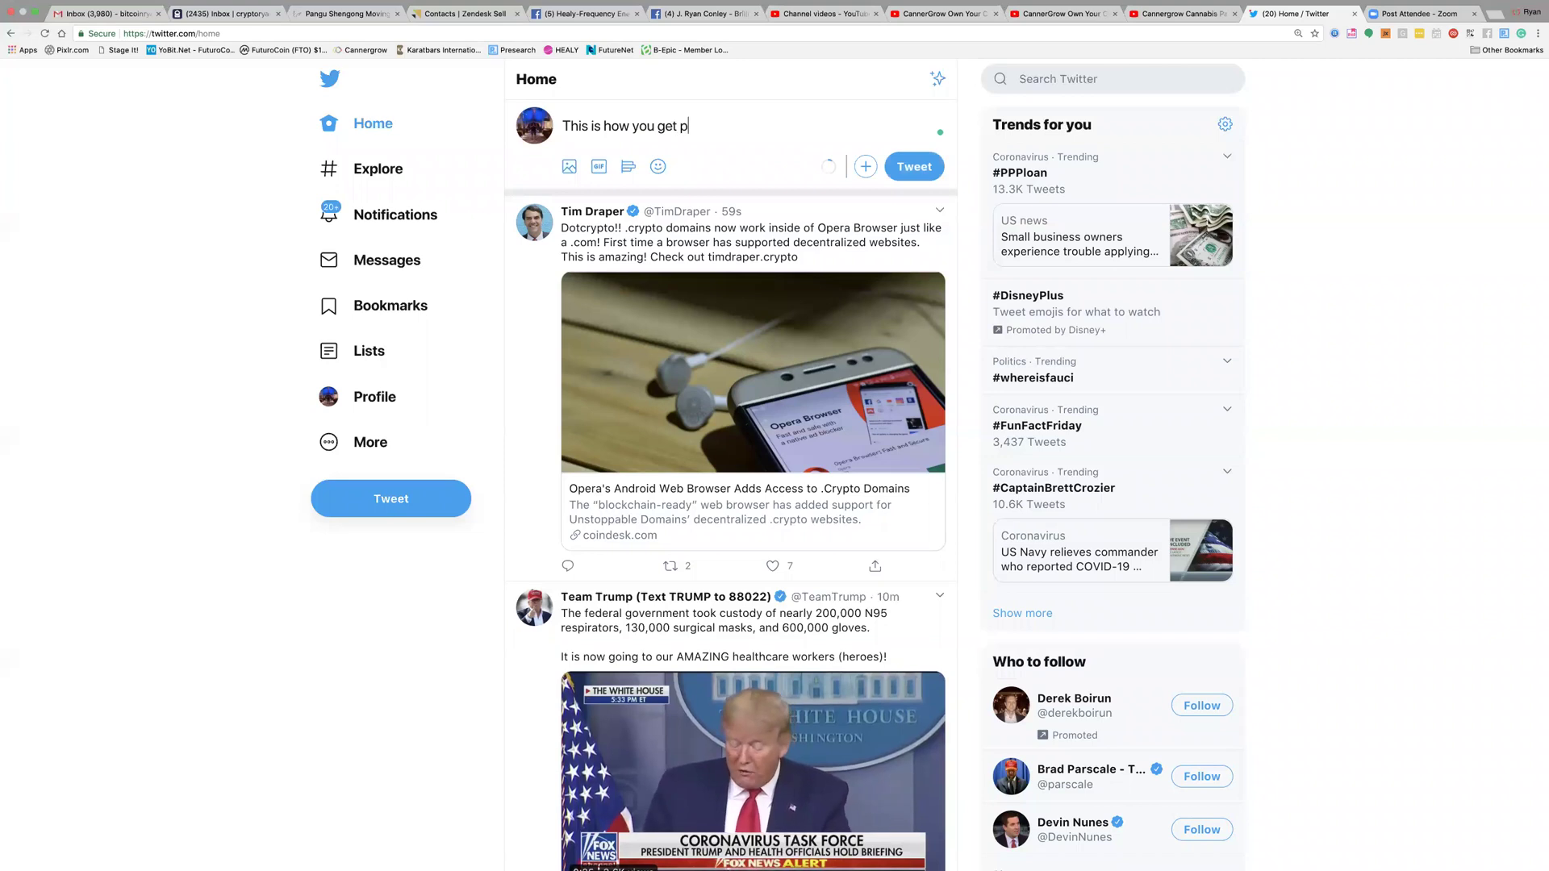
pyautogui.write('aid in #Bitcoin ')
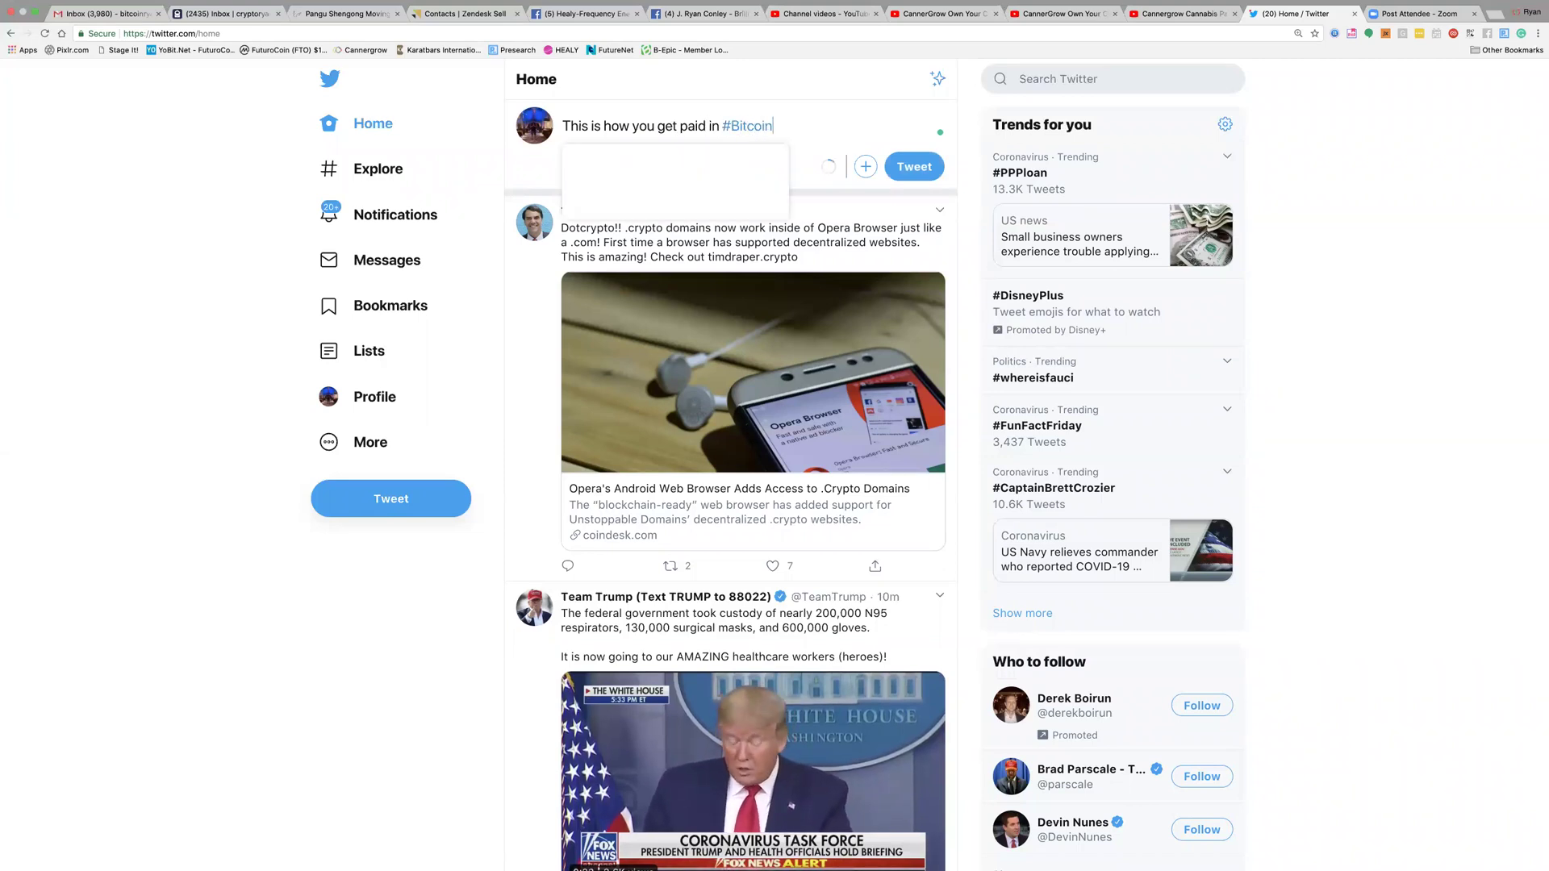
pyautogui.write('for ')
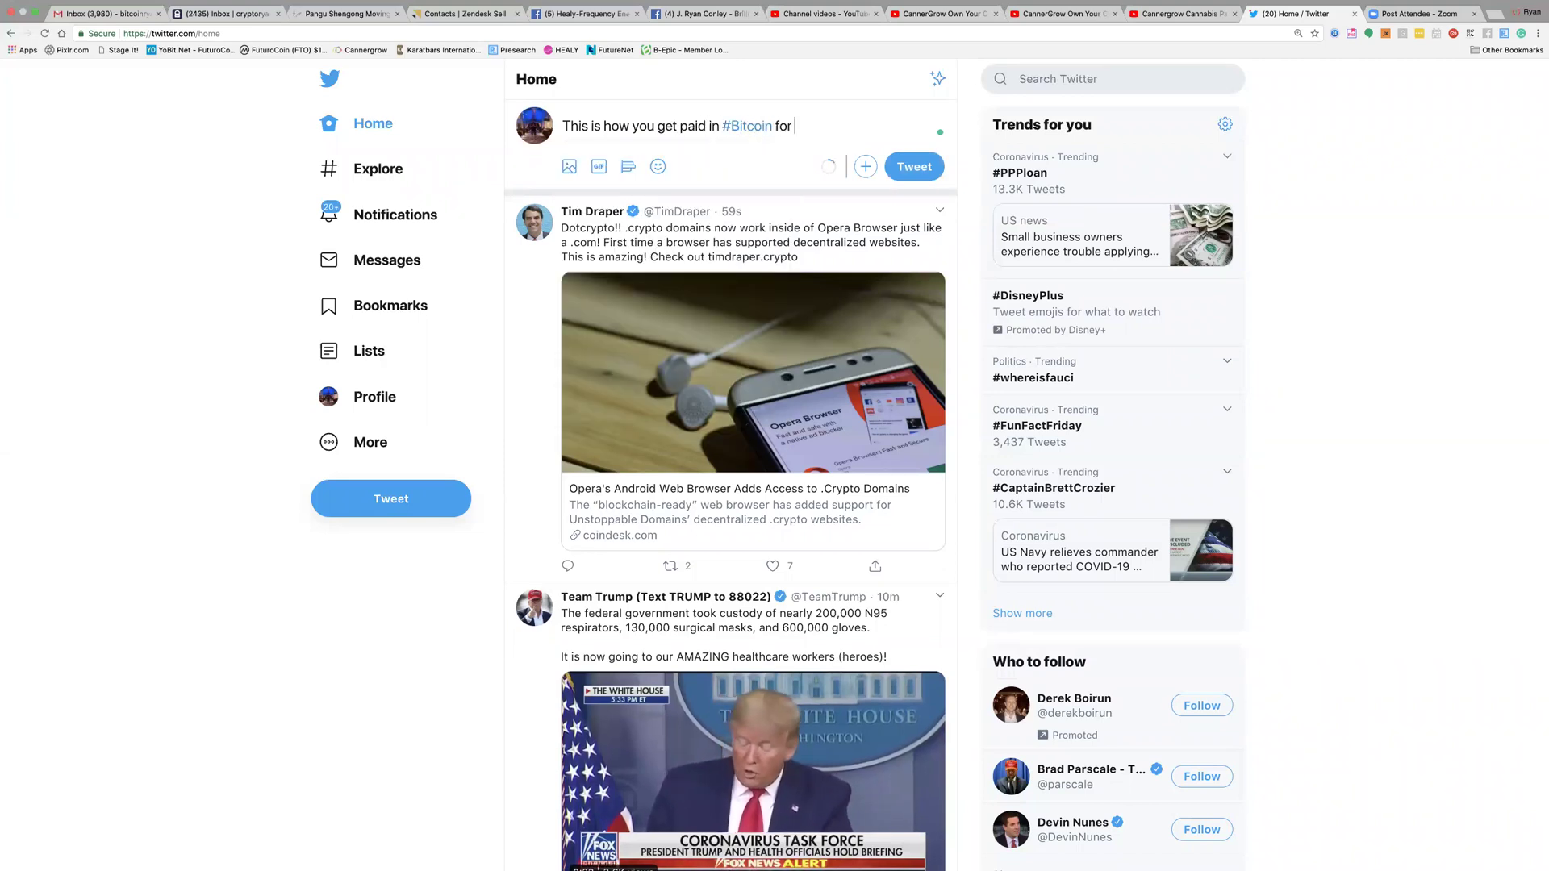
pyautogui.write('growing #cannabis with')
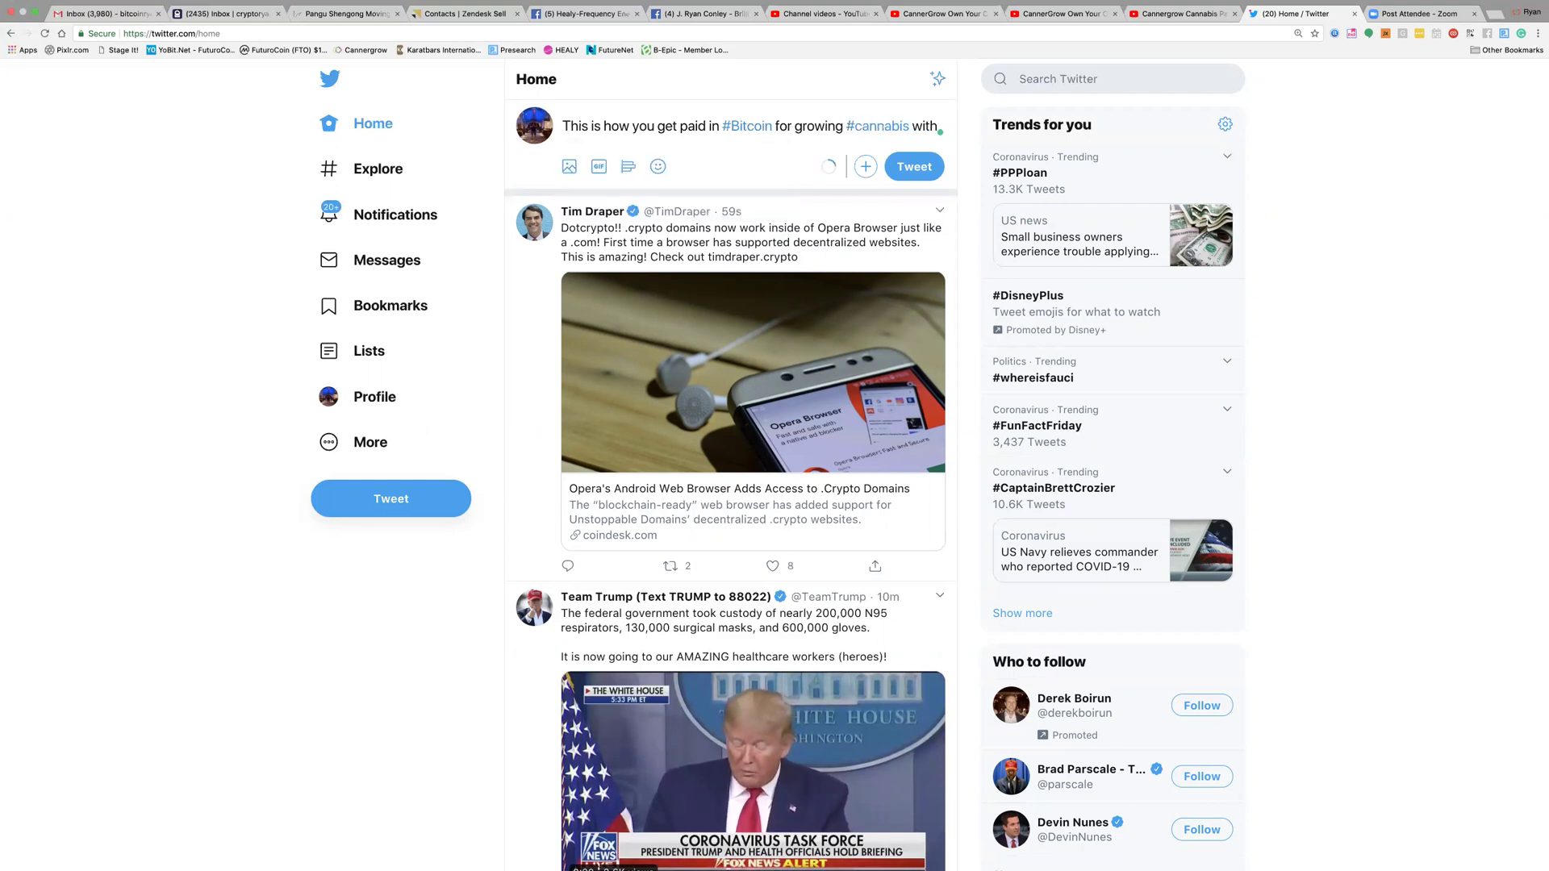
pyautogui.write(' #Canners')
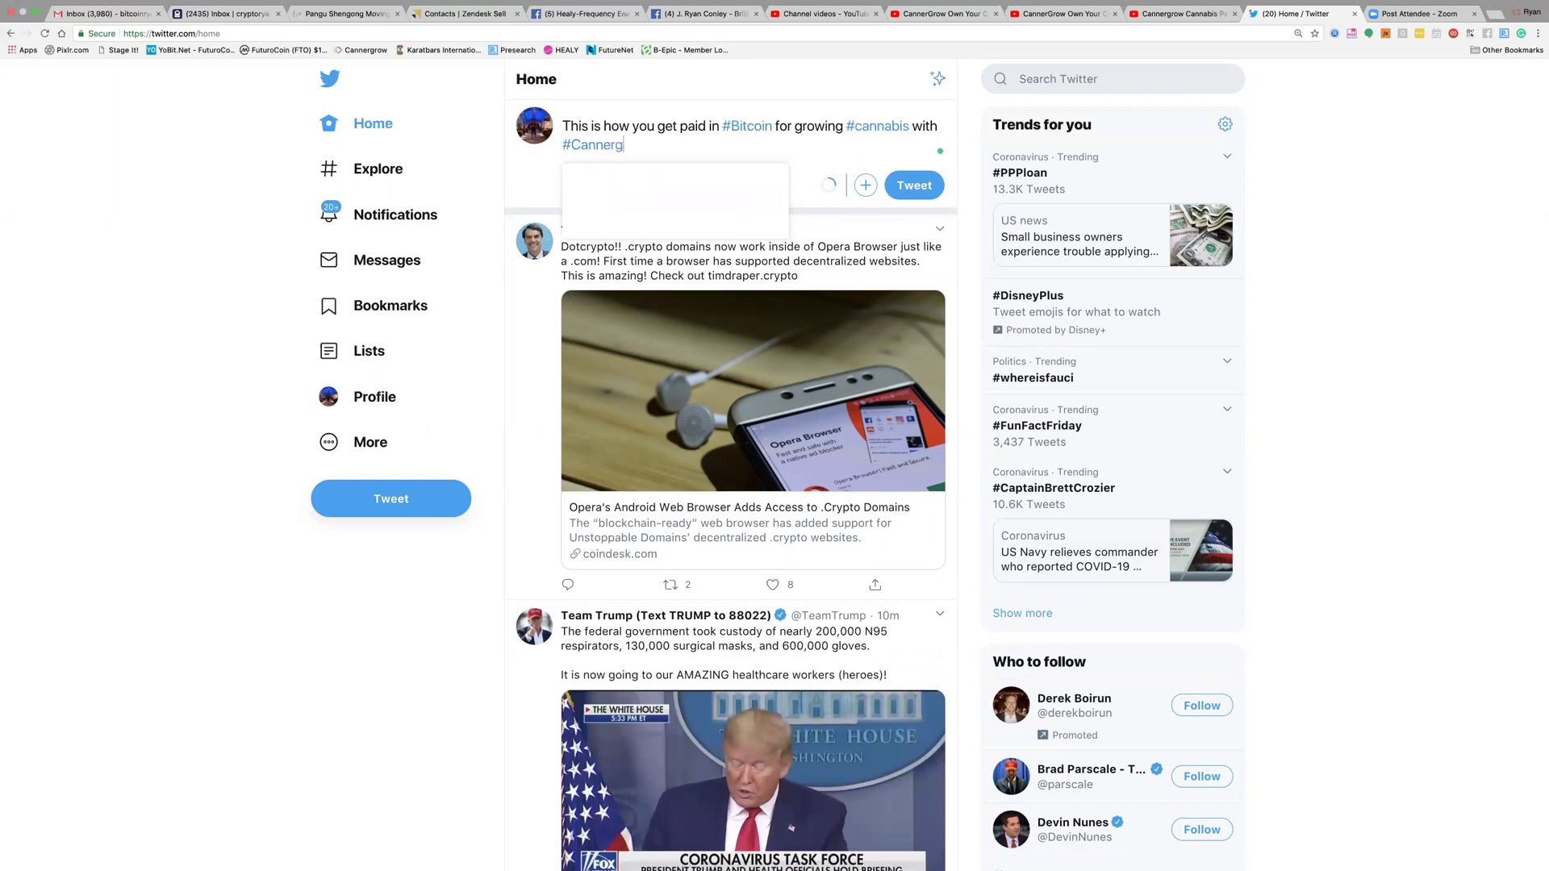
pyautogui.write('row!')
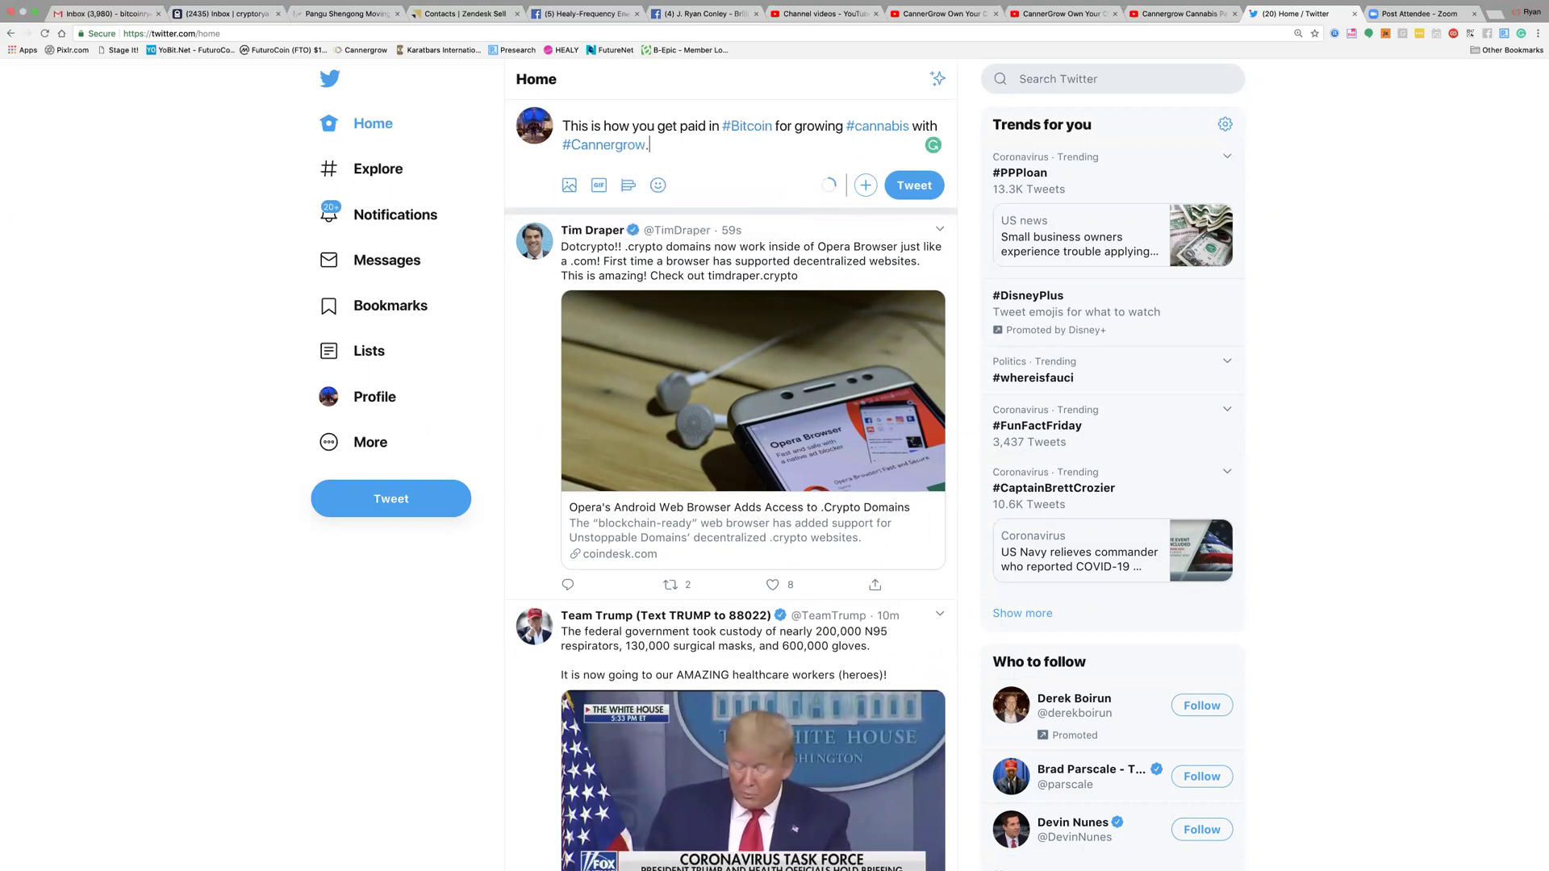
pyautogui.write('  :)')
pyautogui.press('BackSpace')
pyautogui.press('BackSpace')
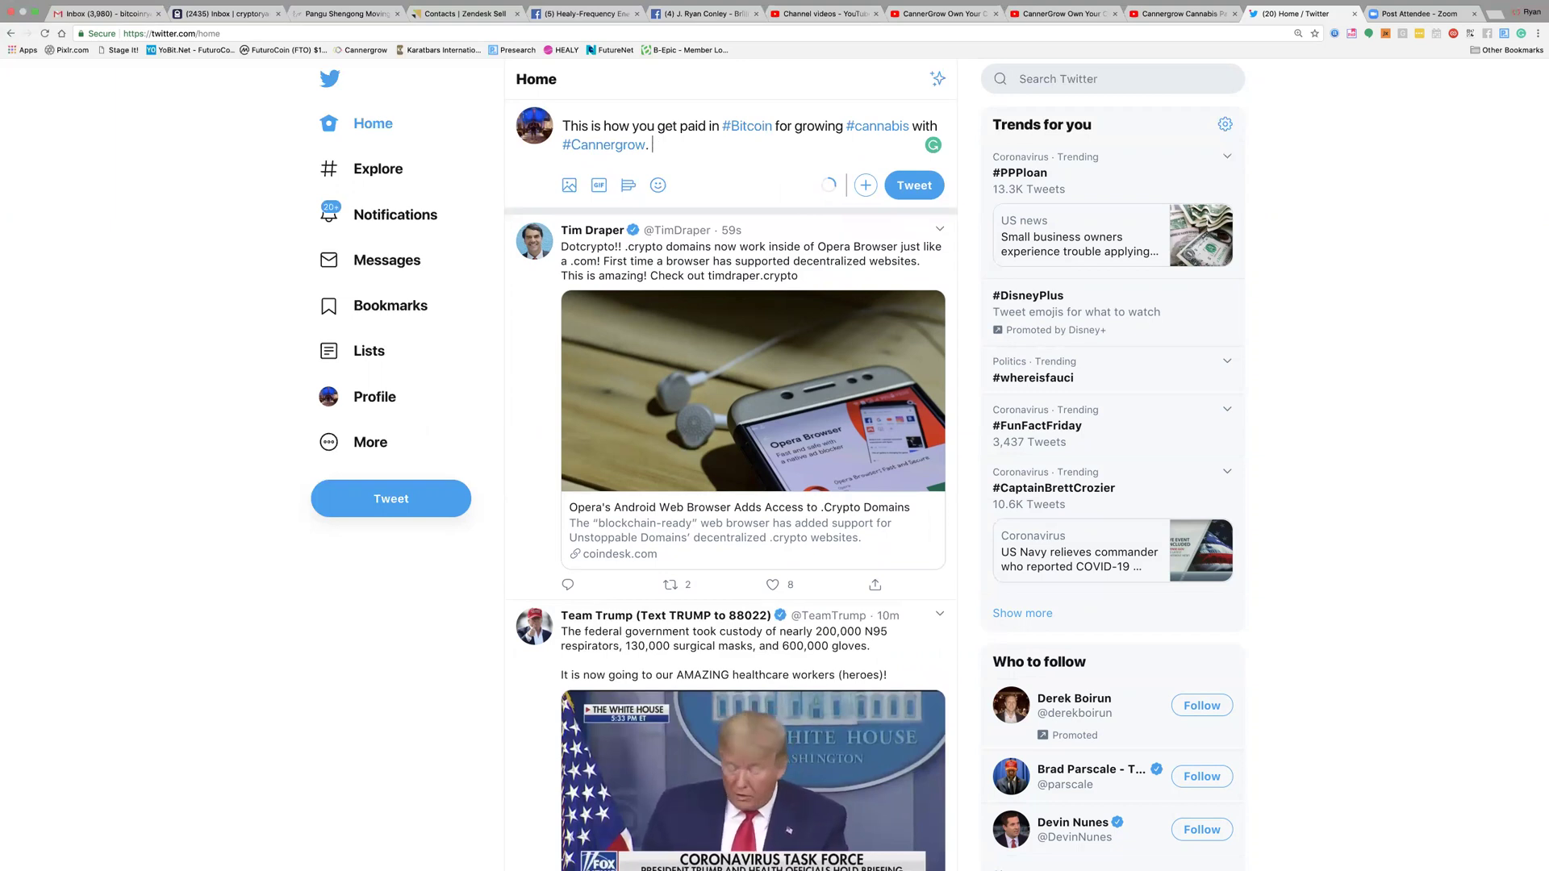
pyautogui.write('Check this out!')
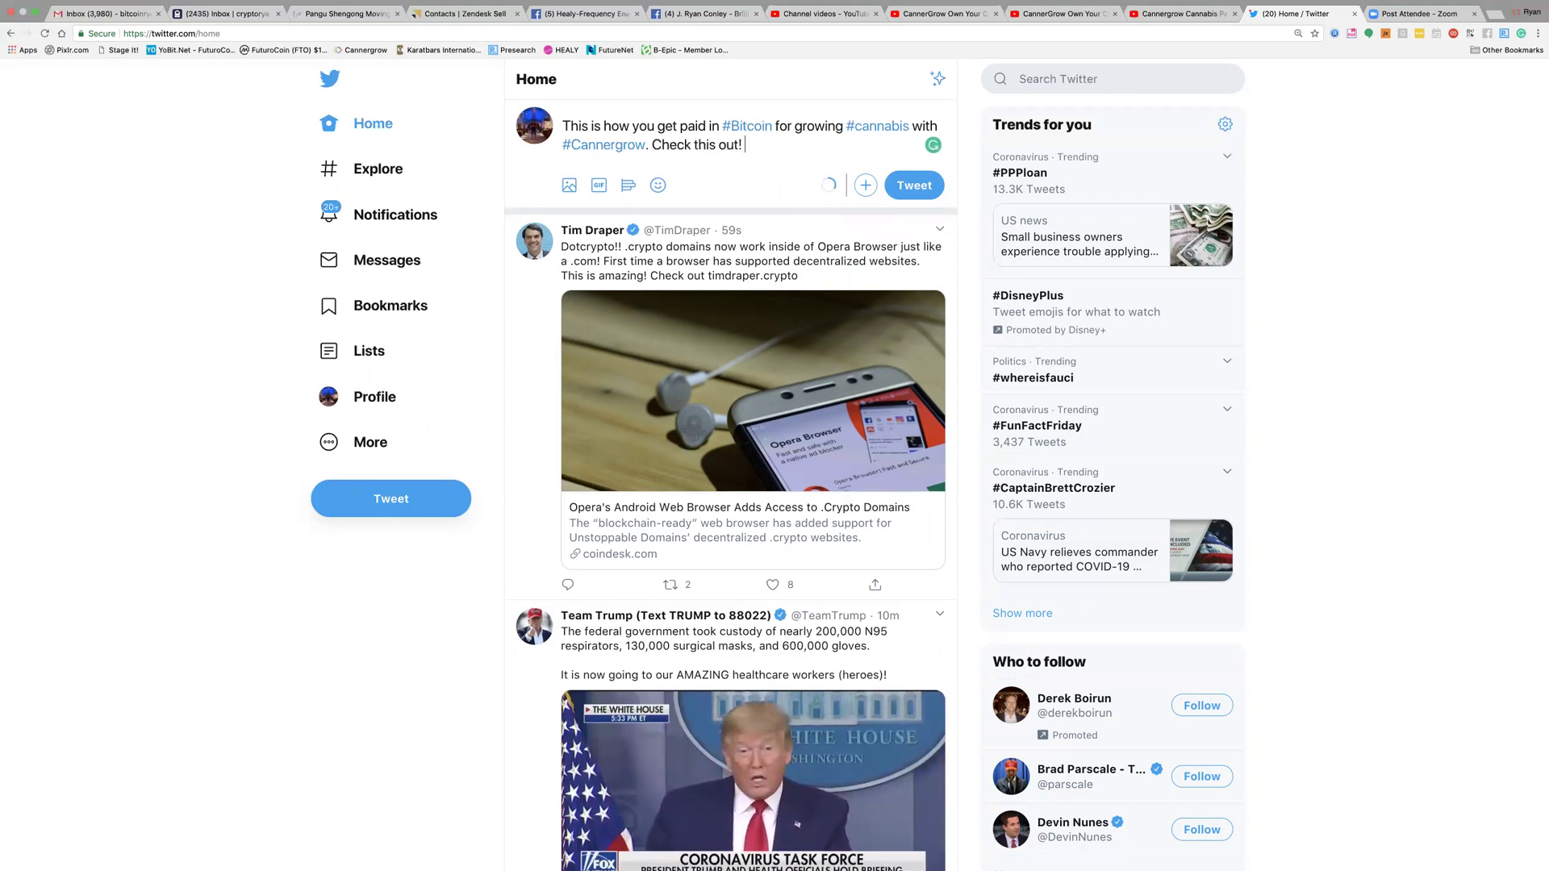
pyautogui.write('https://www.youtube.com/watch?v=1DyoRqKhej4&feature=youtu.be')
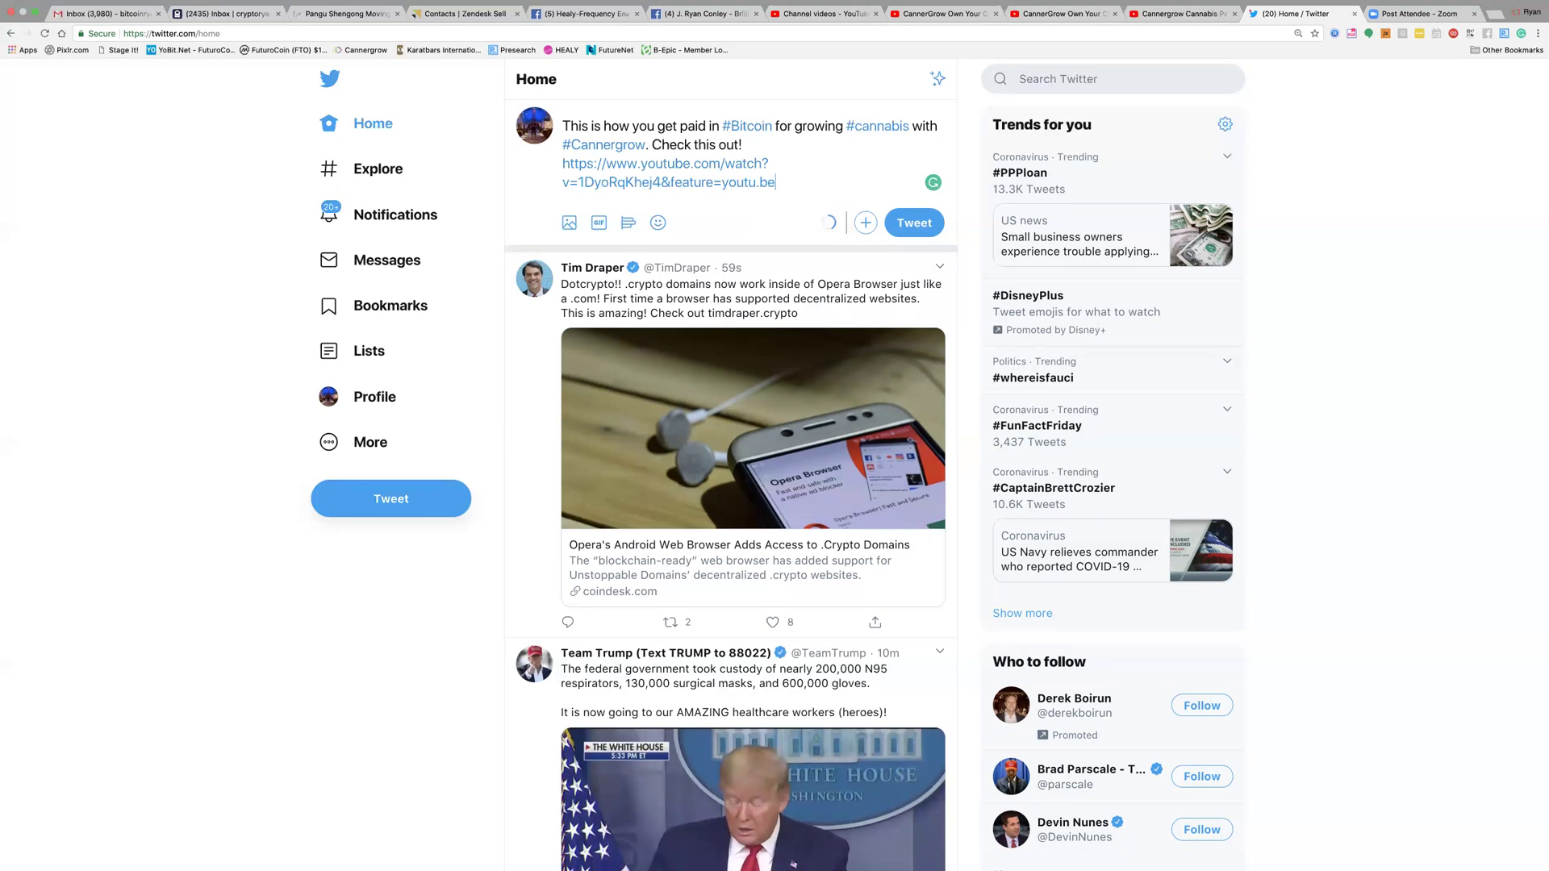
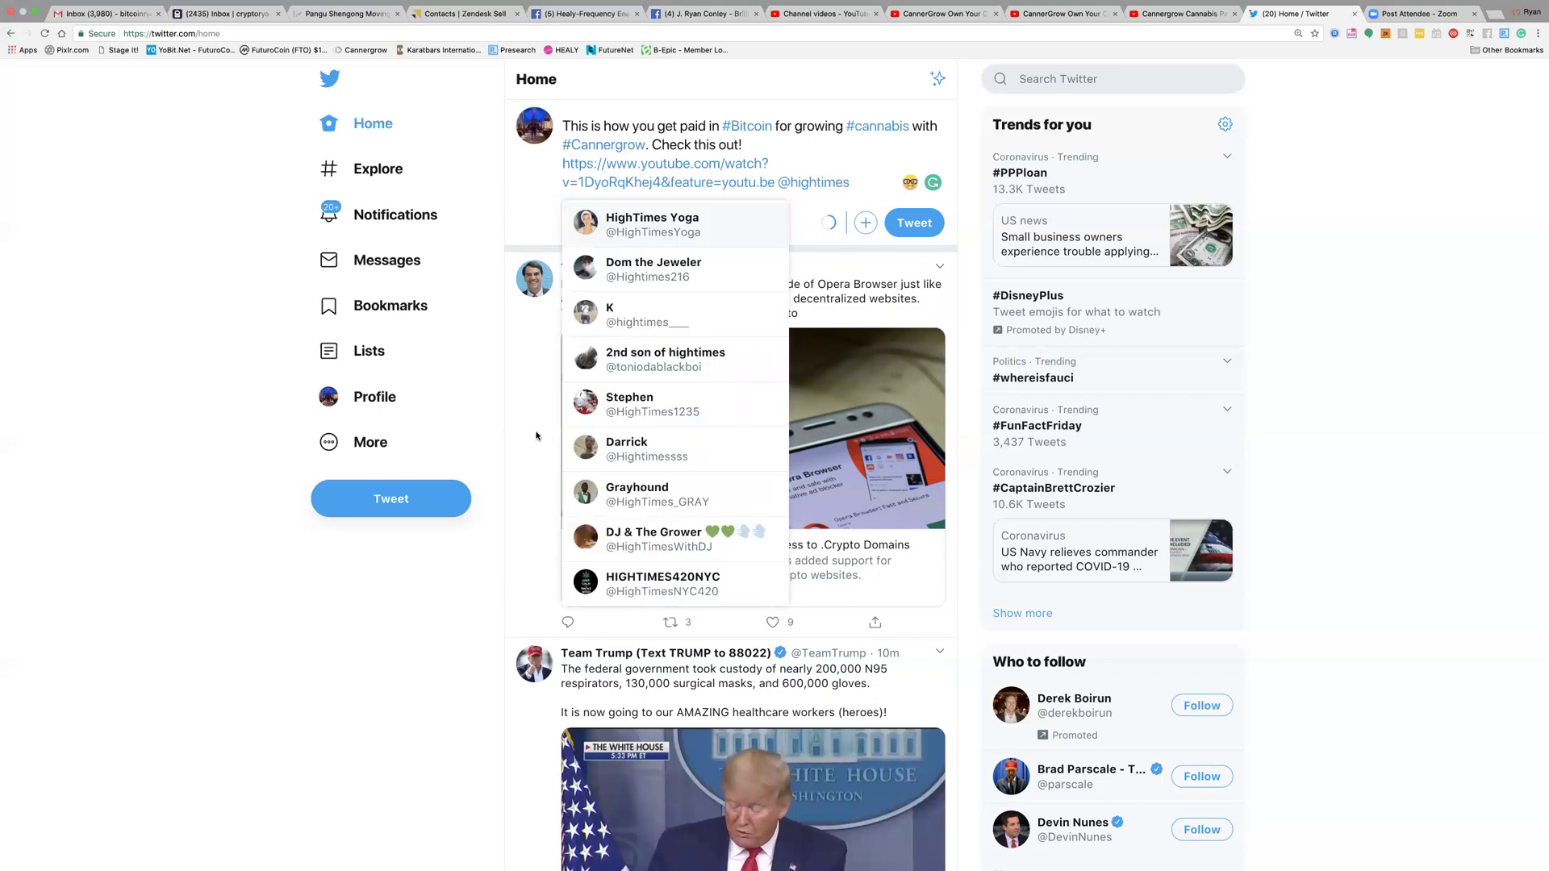
pyautogui.click(701, 583)
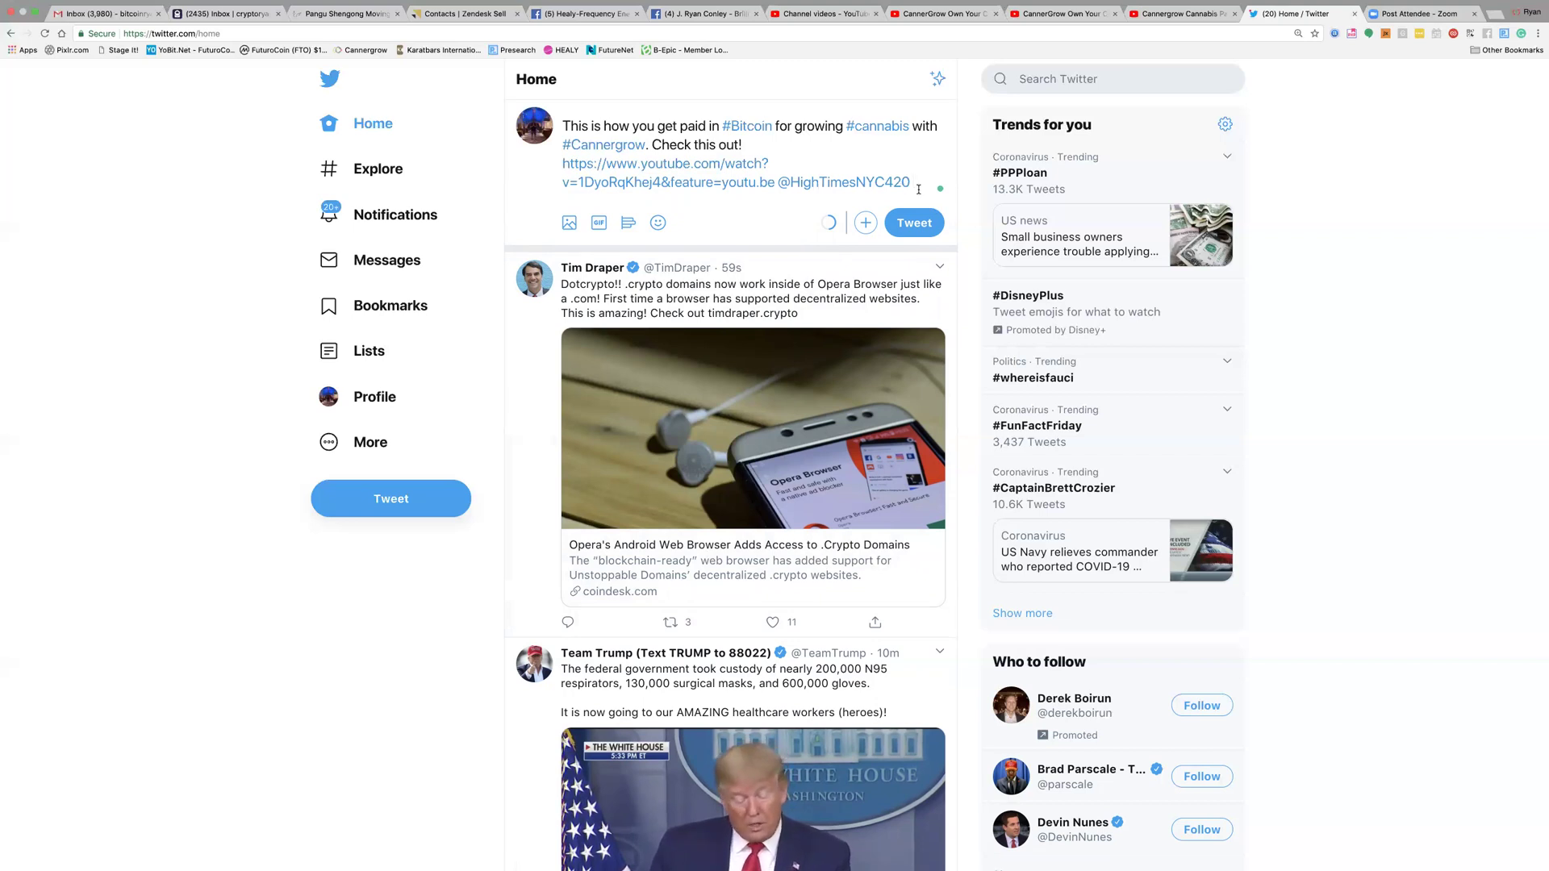
pyautogui.write('#CB')
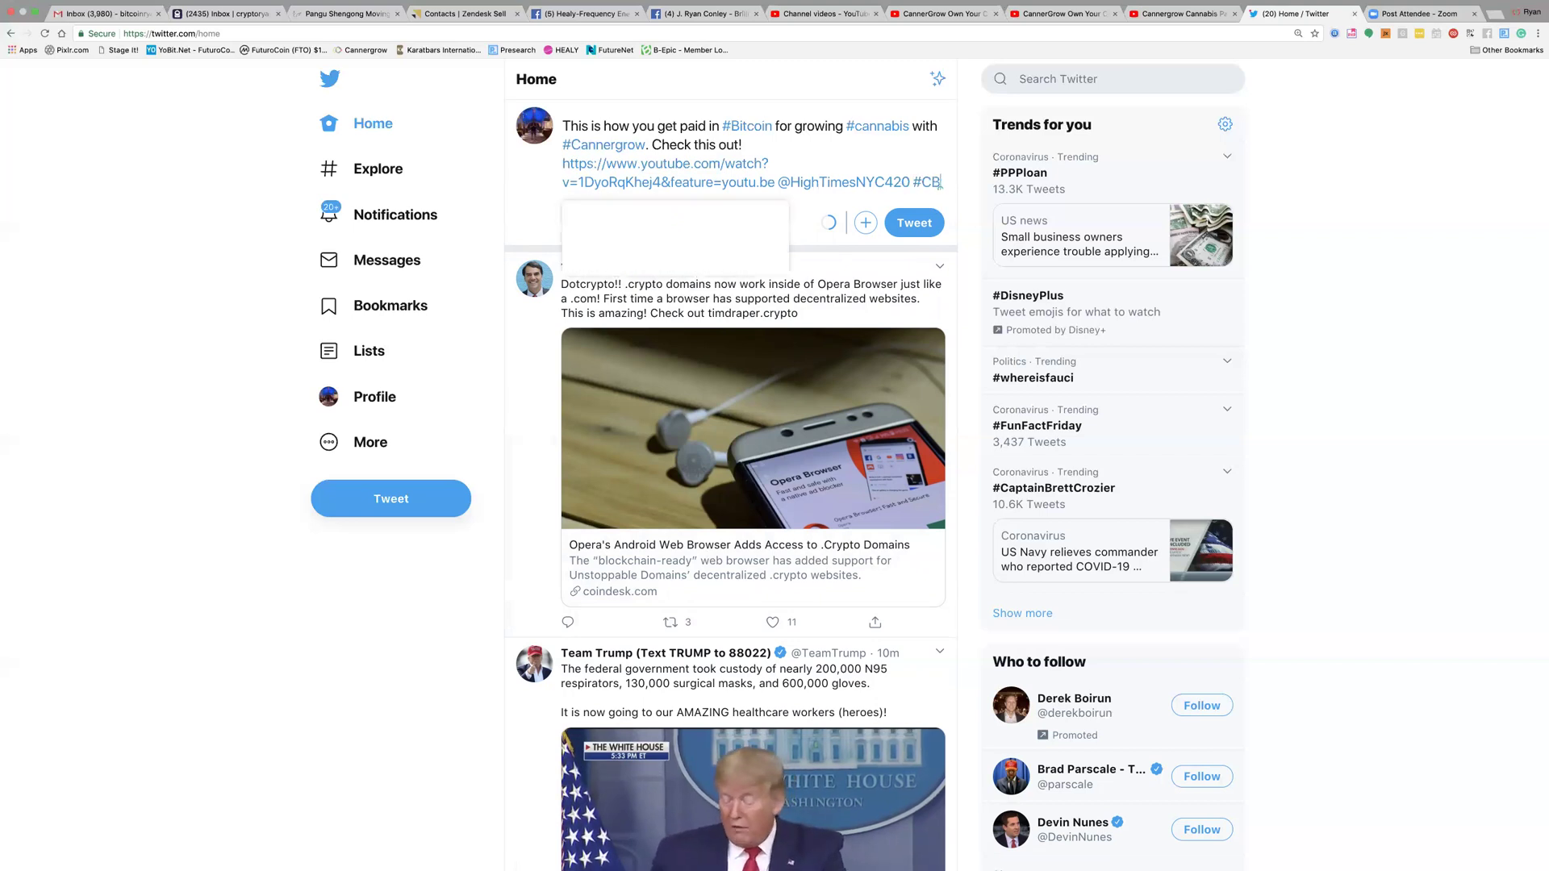
pyautogui.write('D')
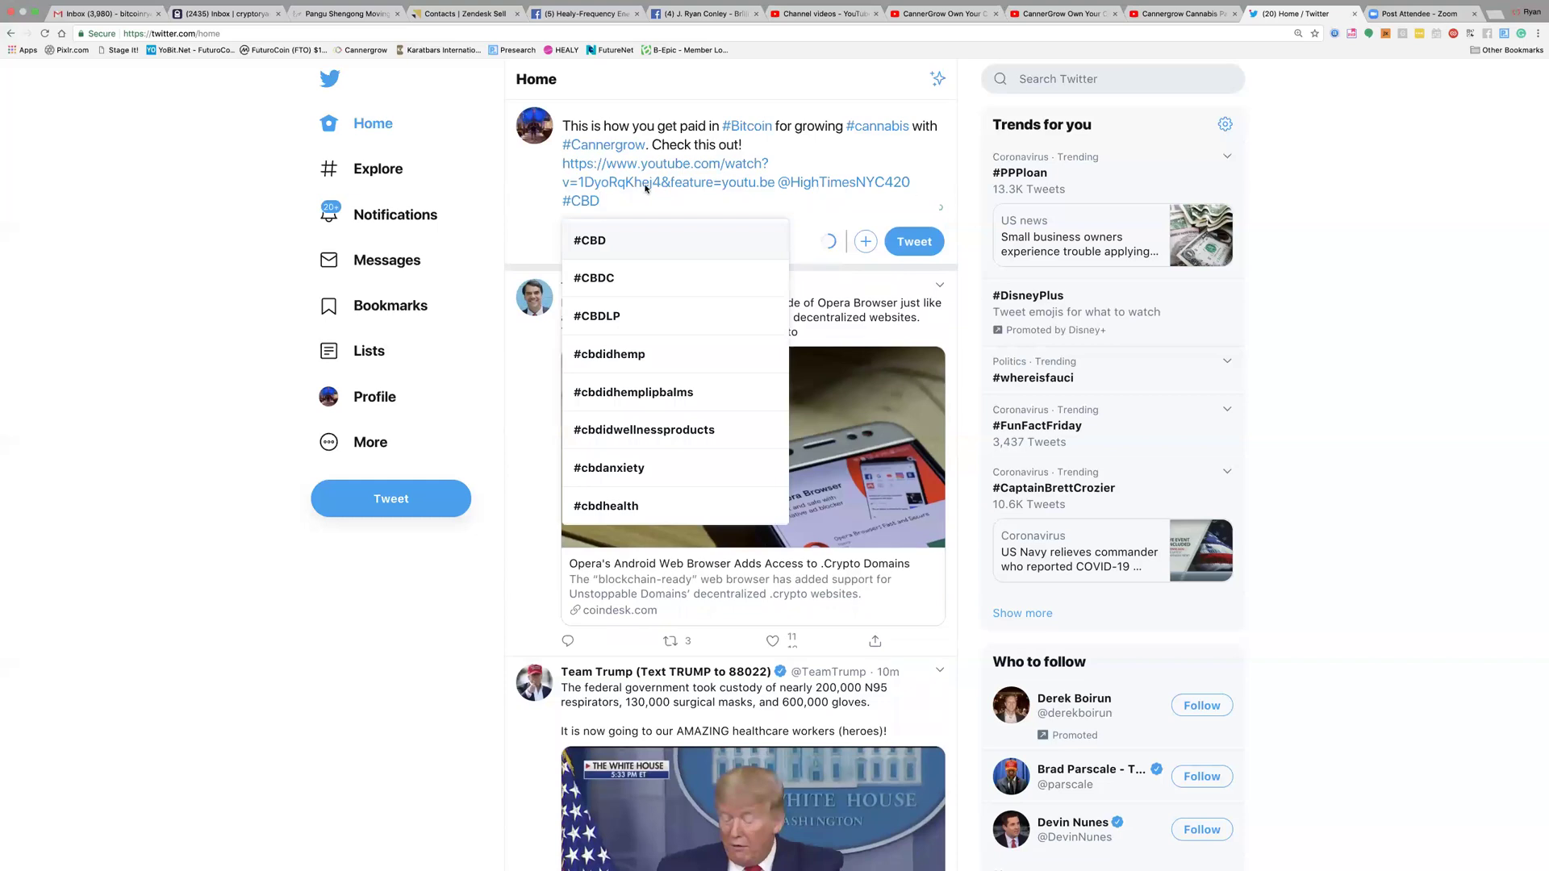
pyautogui.moveTo(618, 206); pyautogui.dragTo(587, 118)
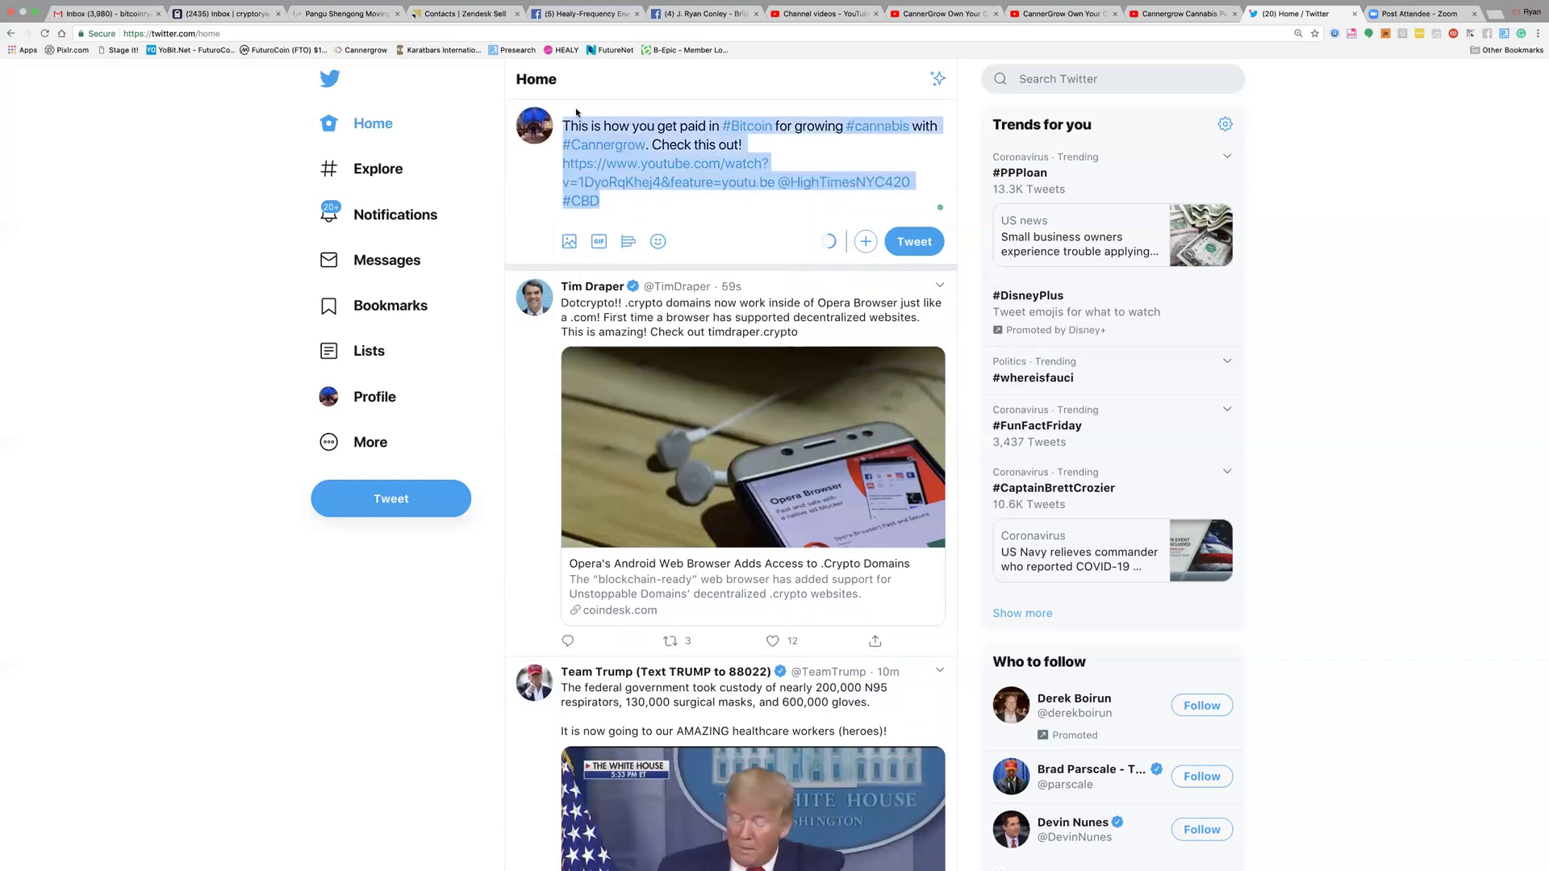
pyautogui.rightClick(655, 128)
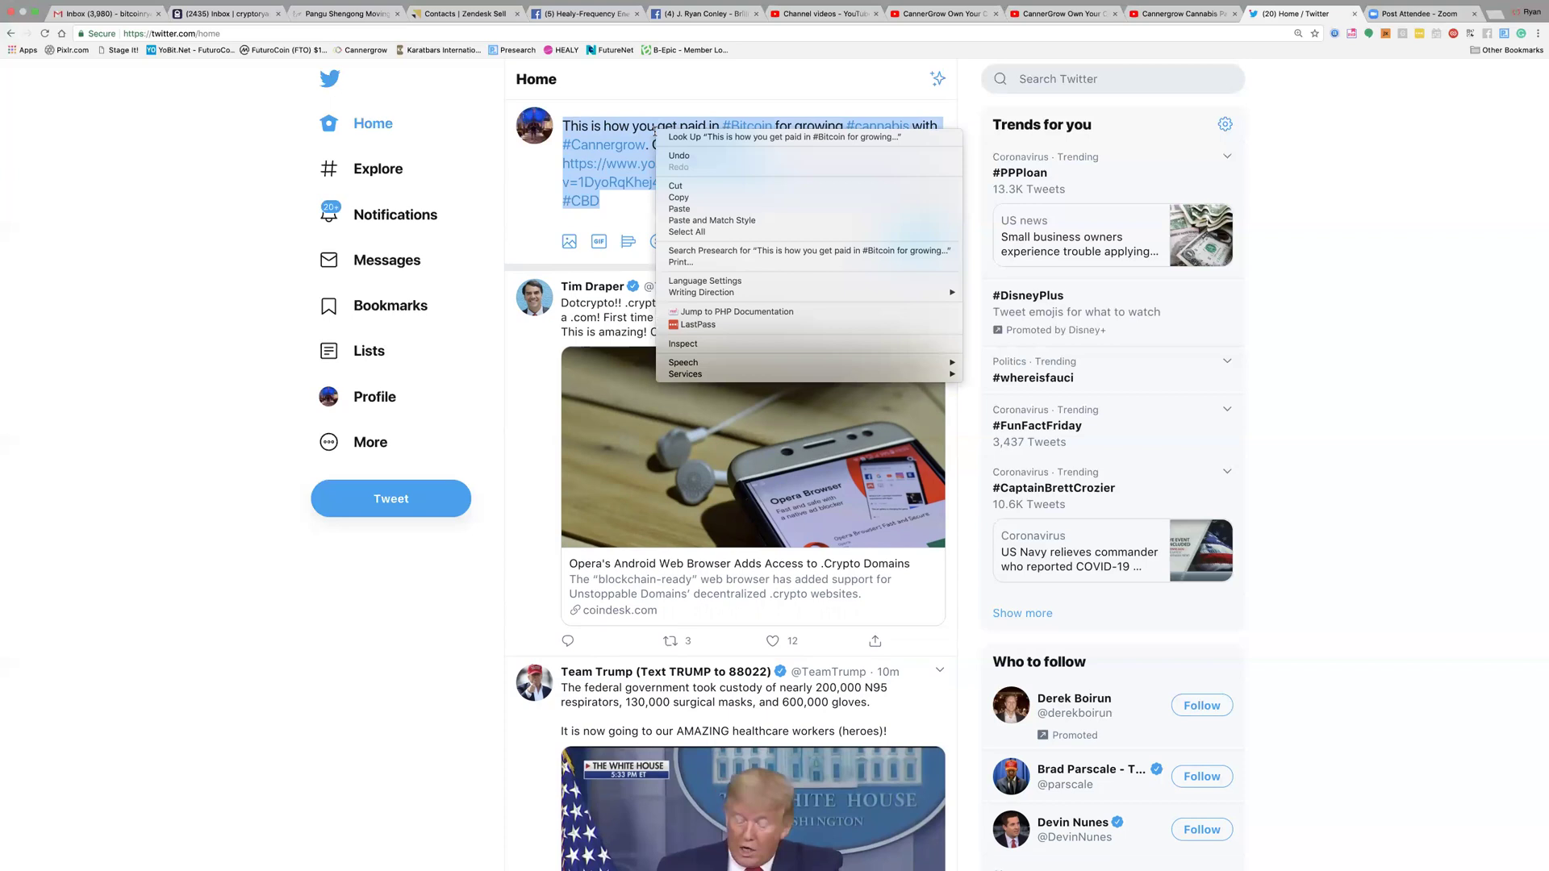
pyautogui.click(739, 165)
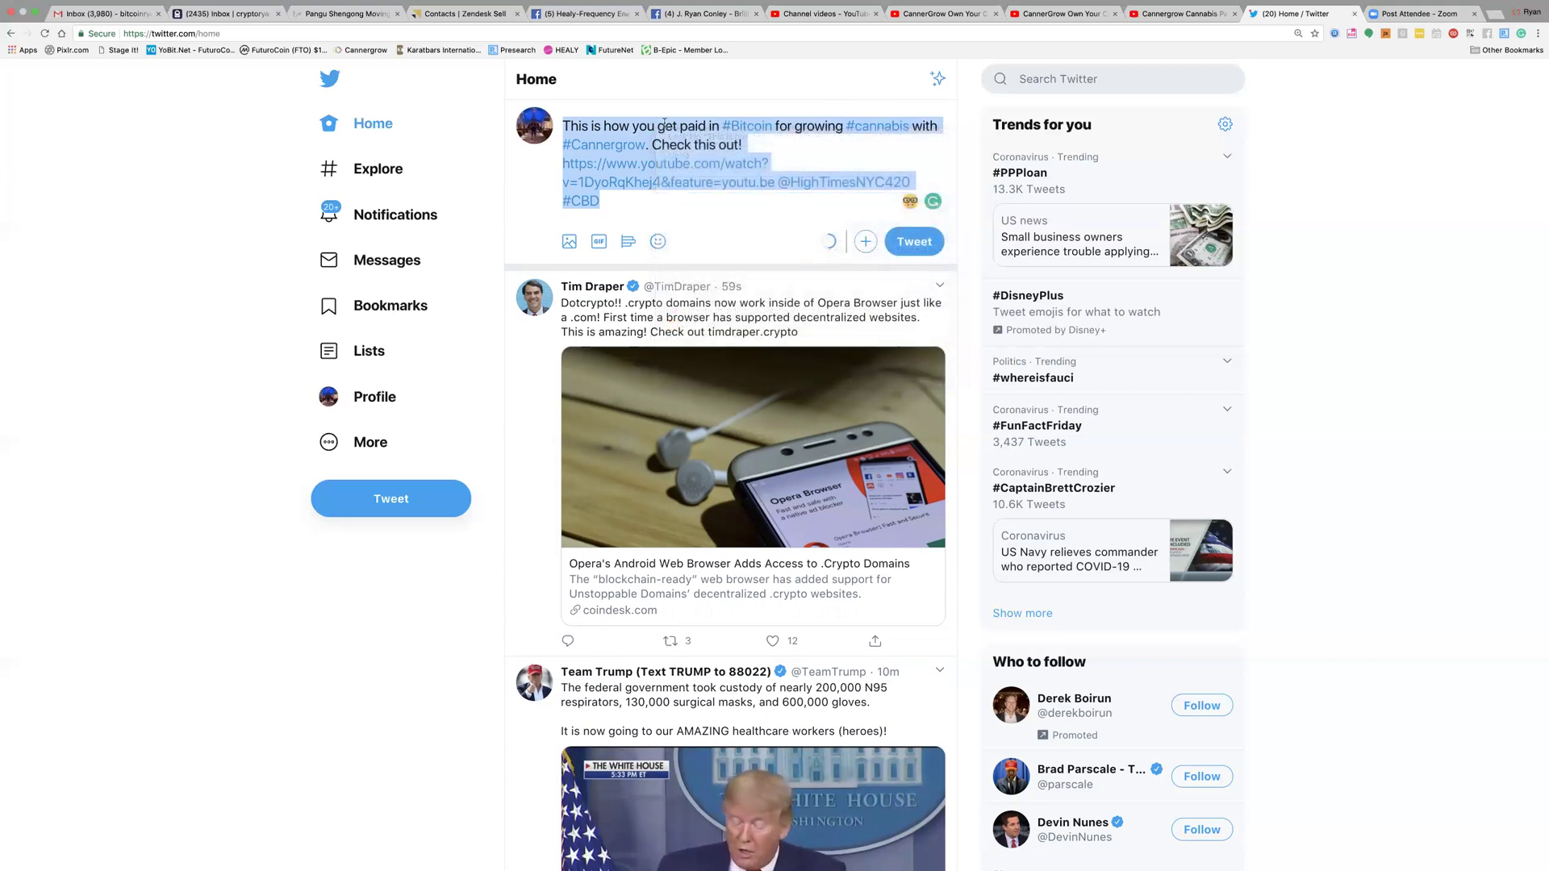
pyautogui.click(920, 251)
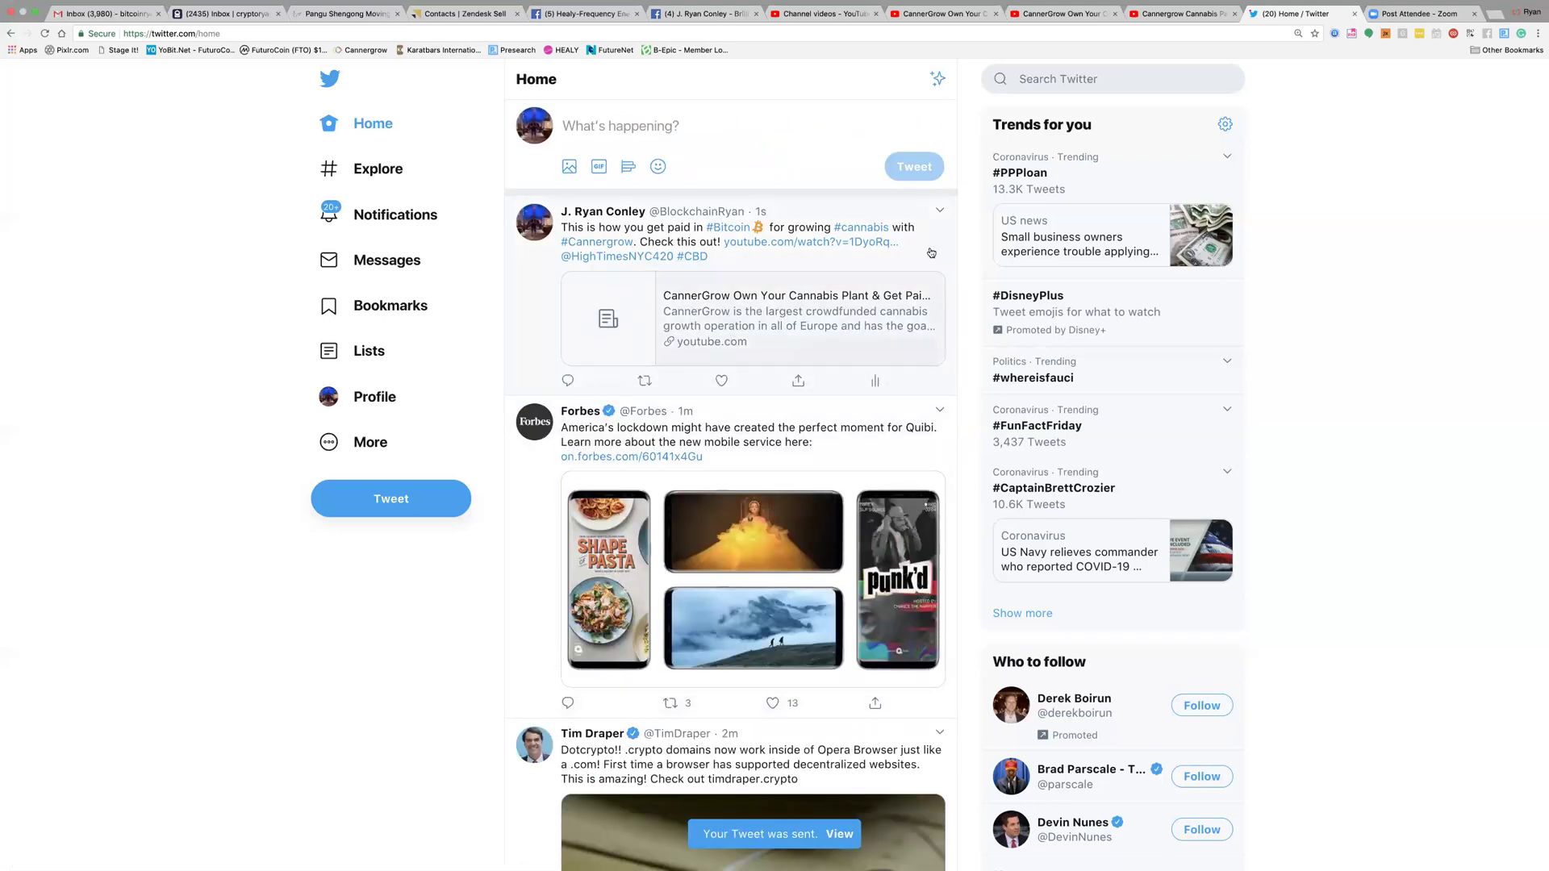
# Step: Search Twitter for #cannabis and scroll down through the Top results
pyautogui.click(1131, 76)
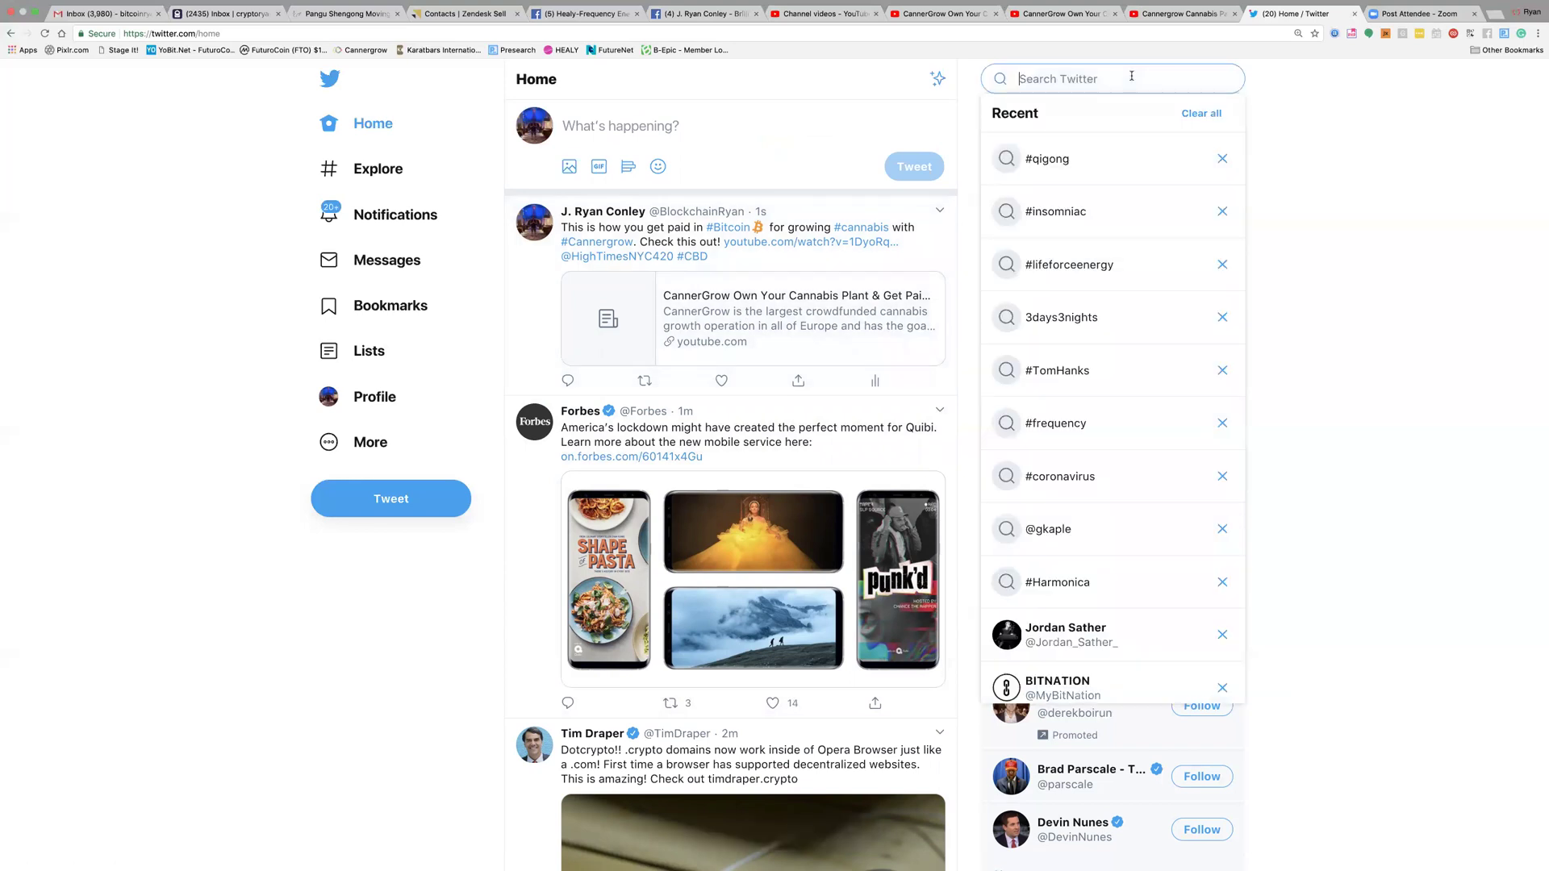
pyautogui.write('#cannabis')
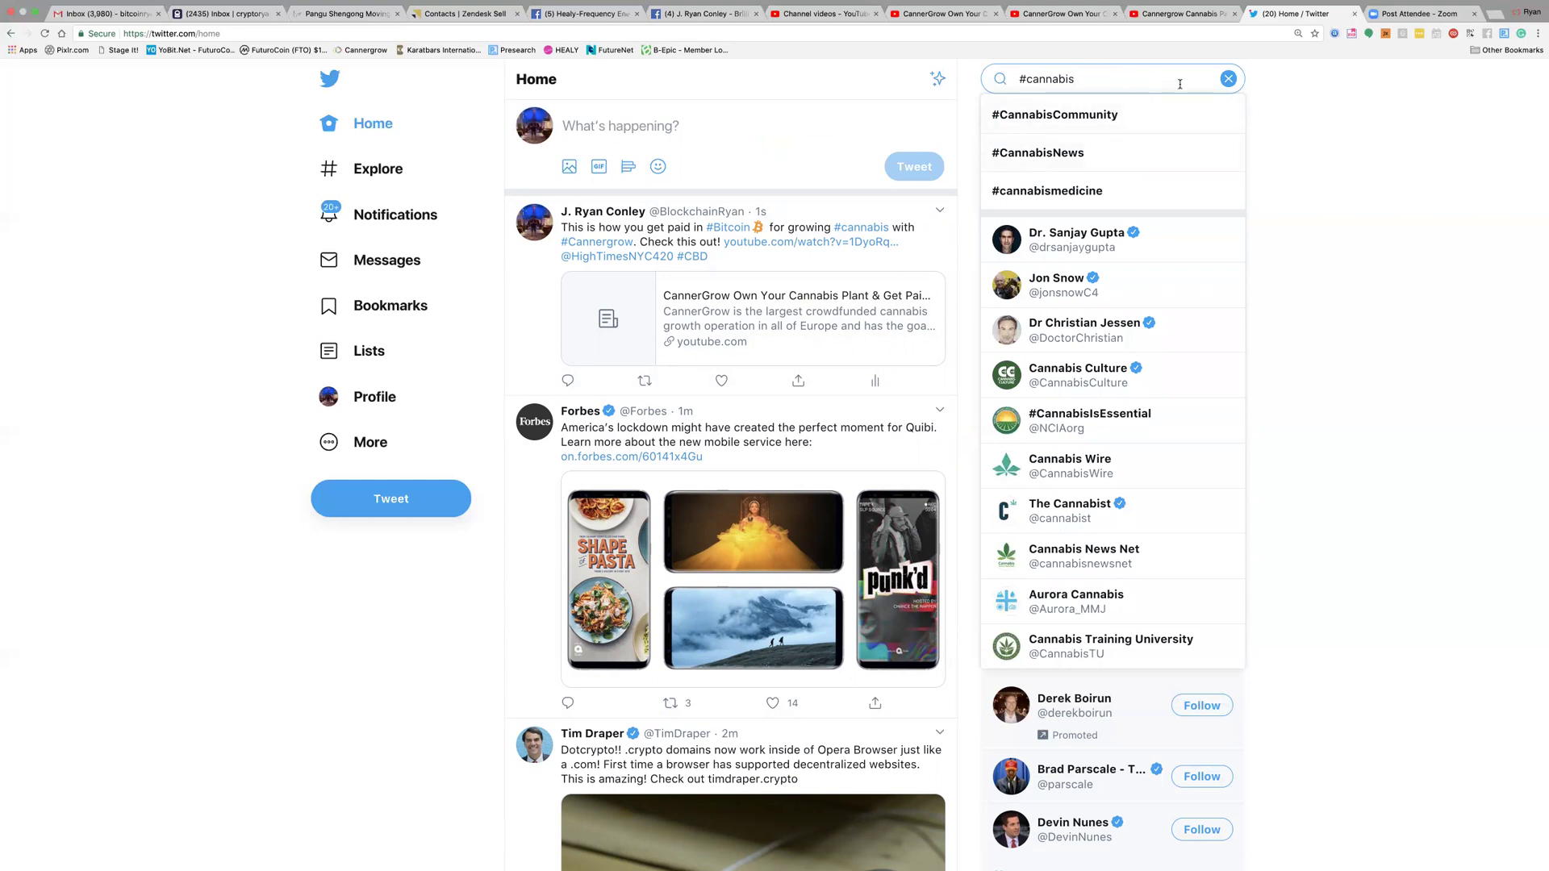
pyautogui.press('Return')
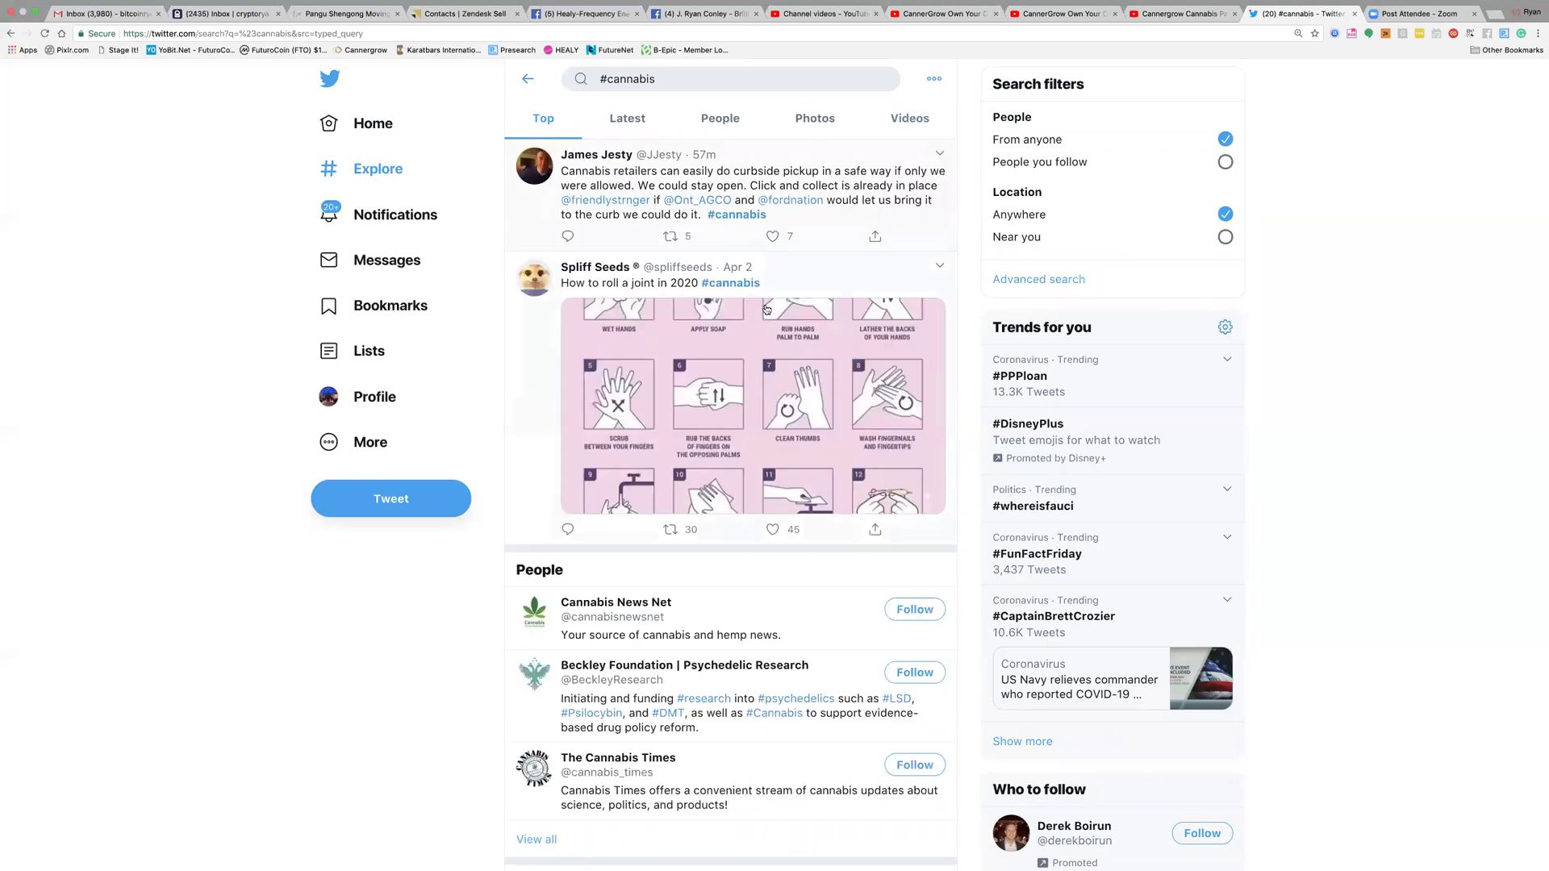
pyautogui.scroll(-5, 767, 310)
pyautogui.scroll(-4, 767, 310)
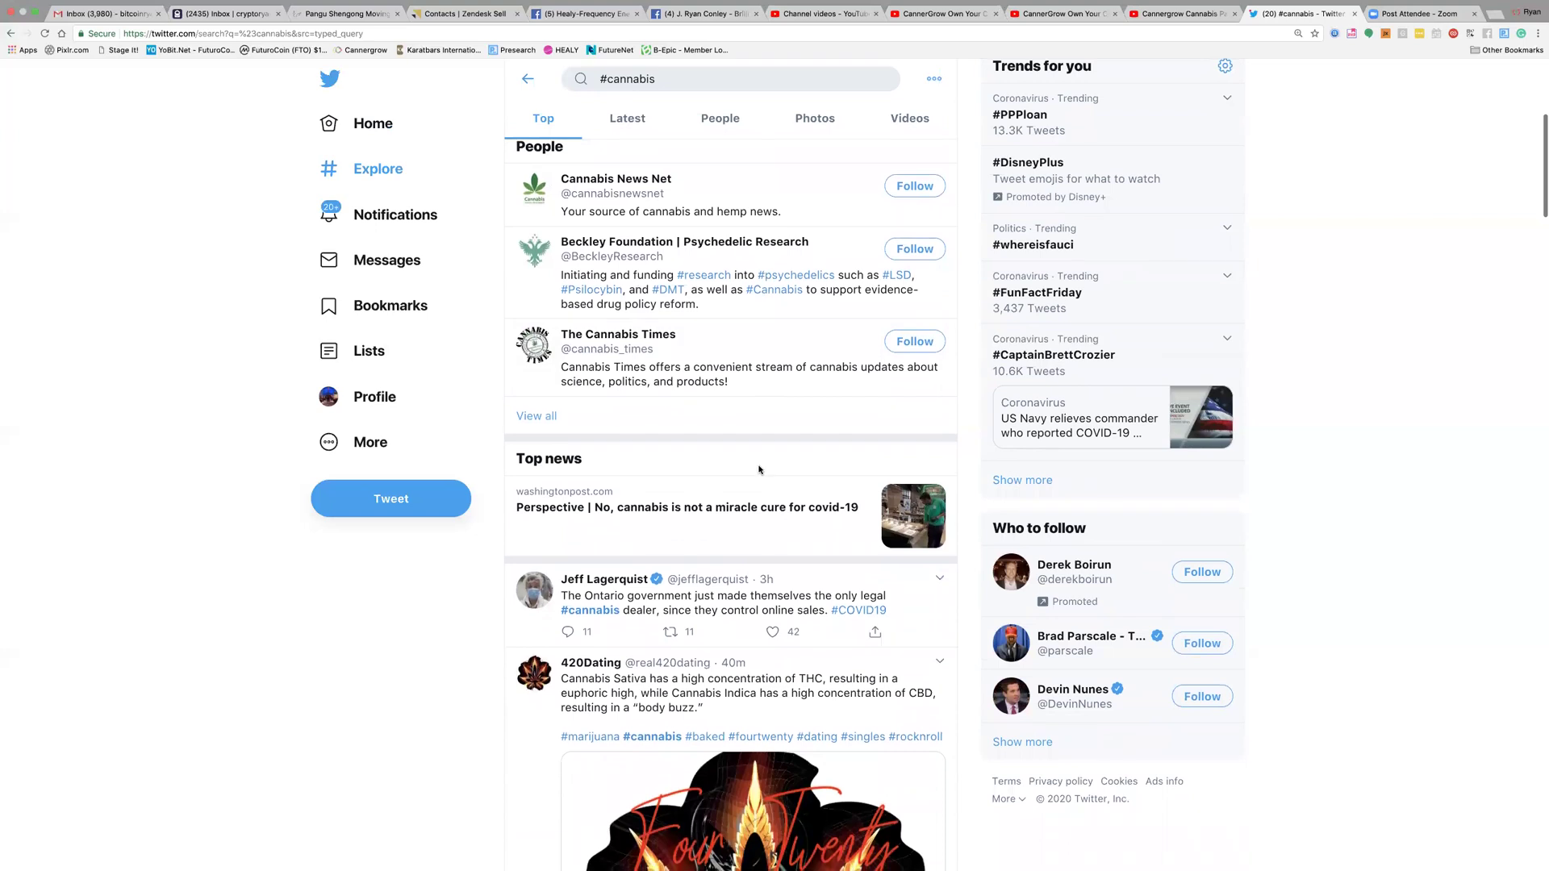
pyautogui.scroll(-3, 759, 470)
pyautogui.scroll(-2, 758, 470)
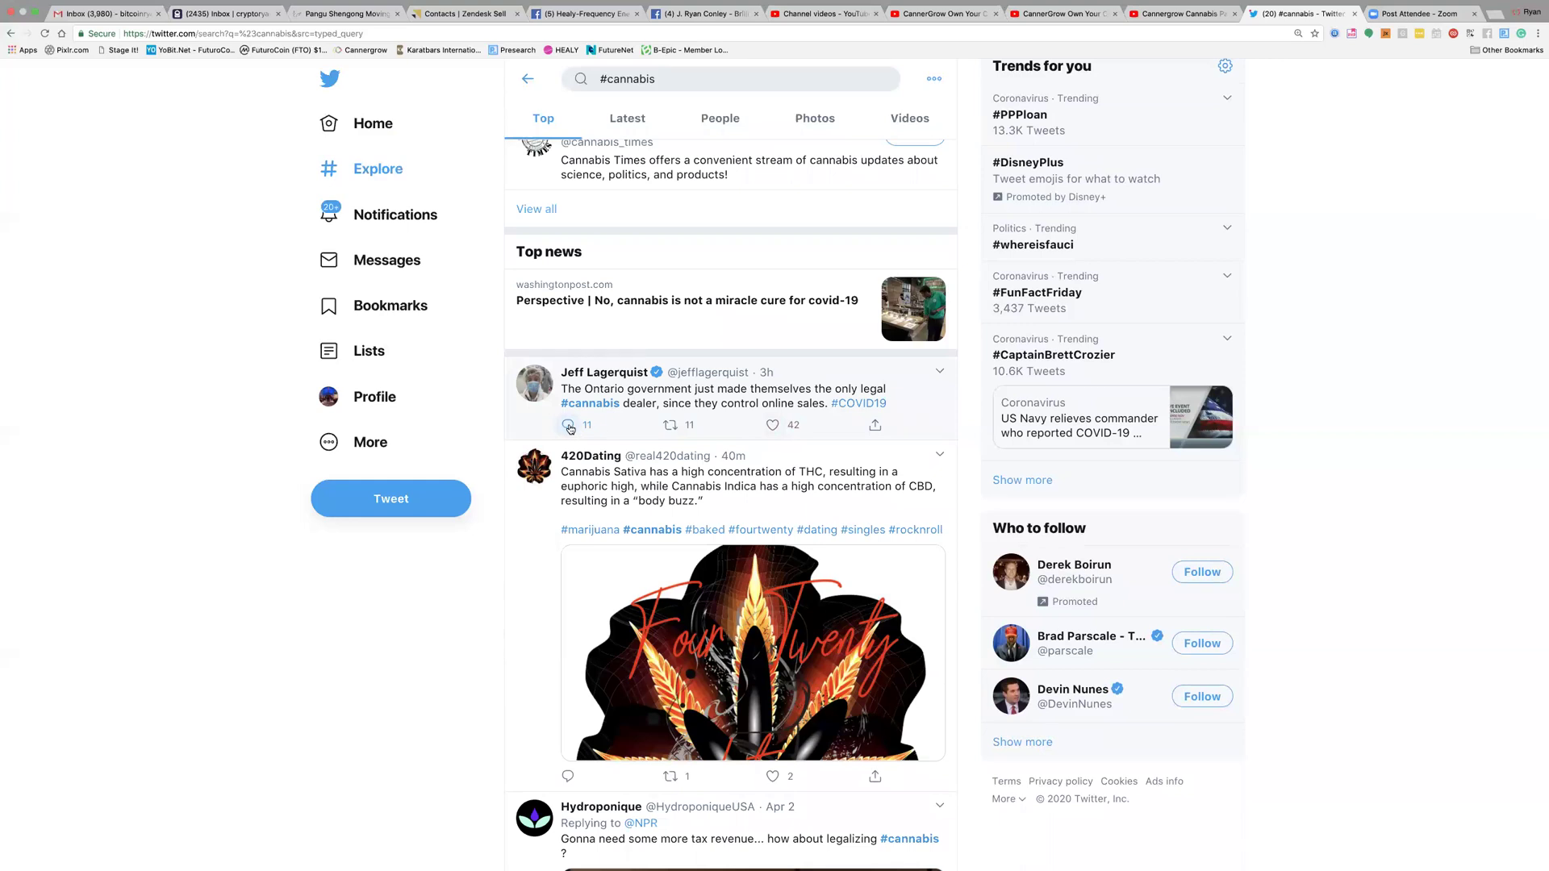
# Step: Like the Ontario cannabis tweet and reply to it with the pasted promo text
pyautogui.click(770, 426)
pyautogui.click(568, 426)
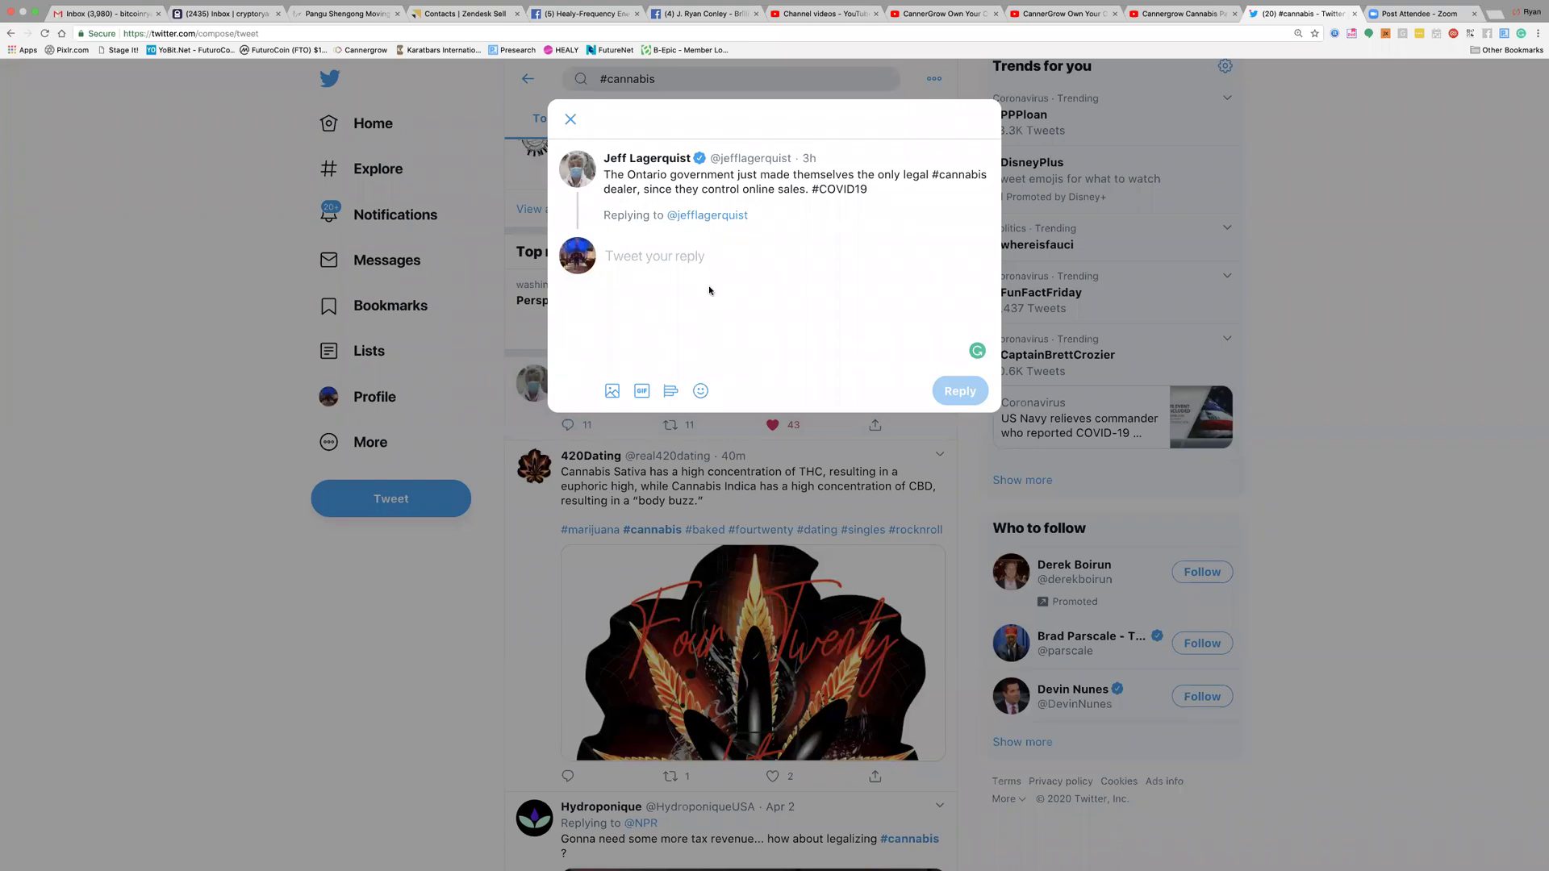
pyautogui.press('super+v')
pyautogui.press('Escape')
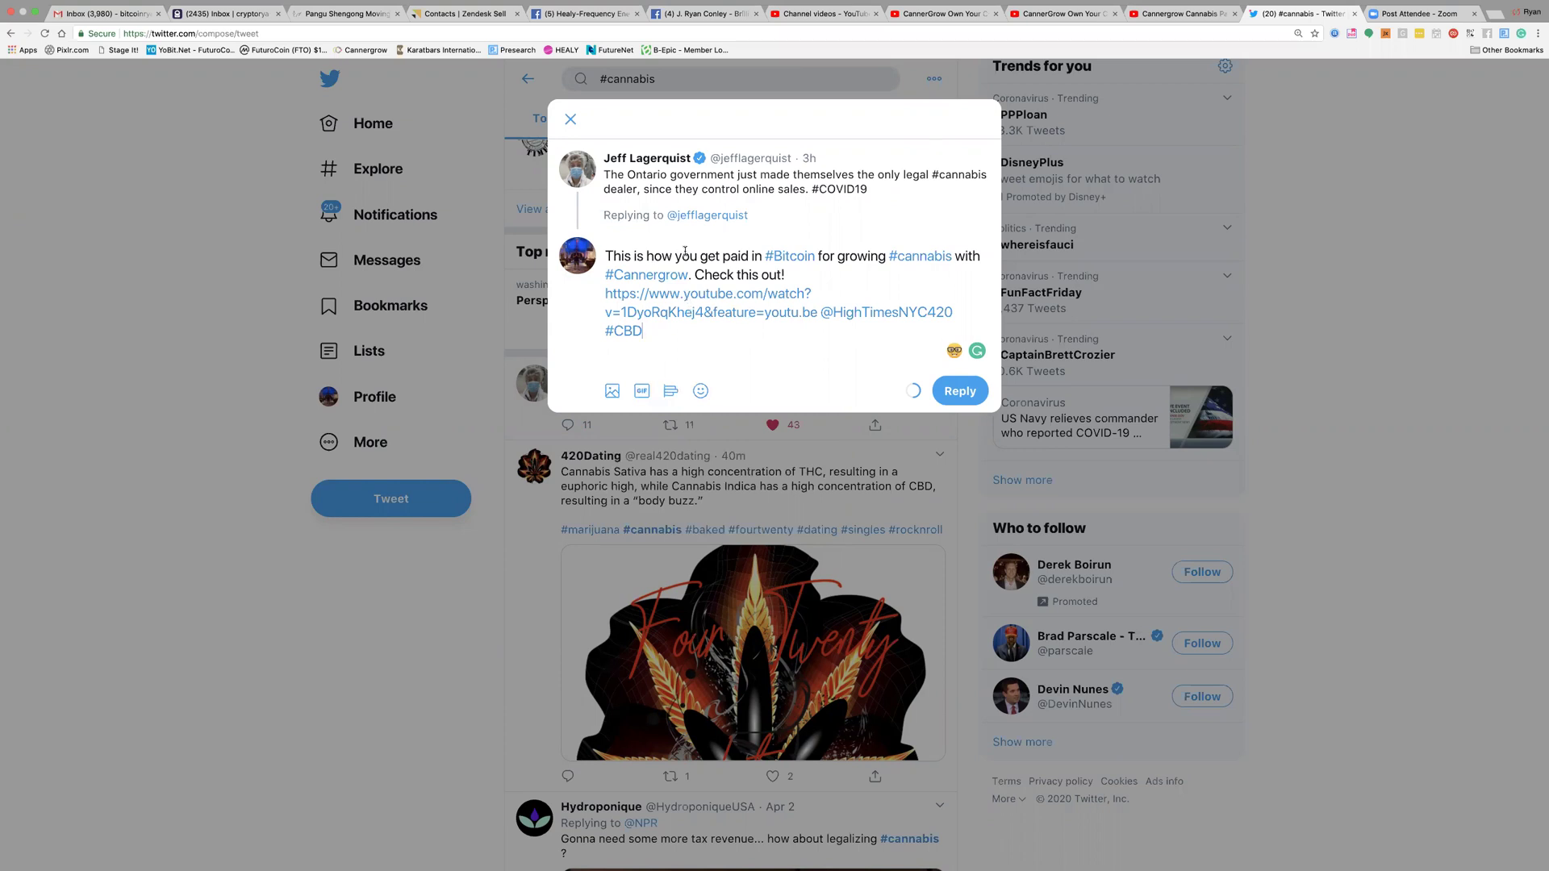
pyautogui.click(960, 392)
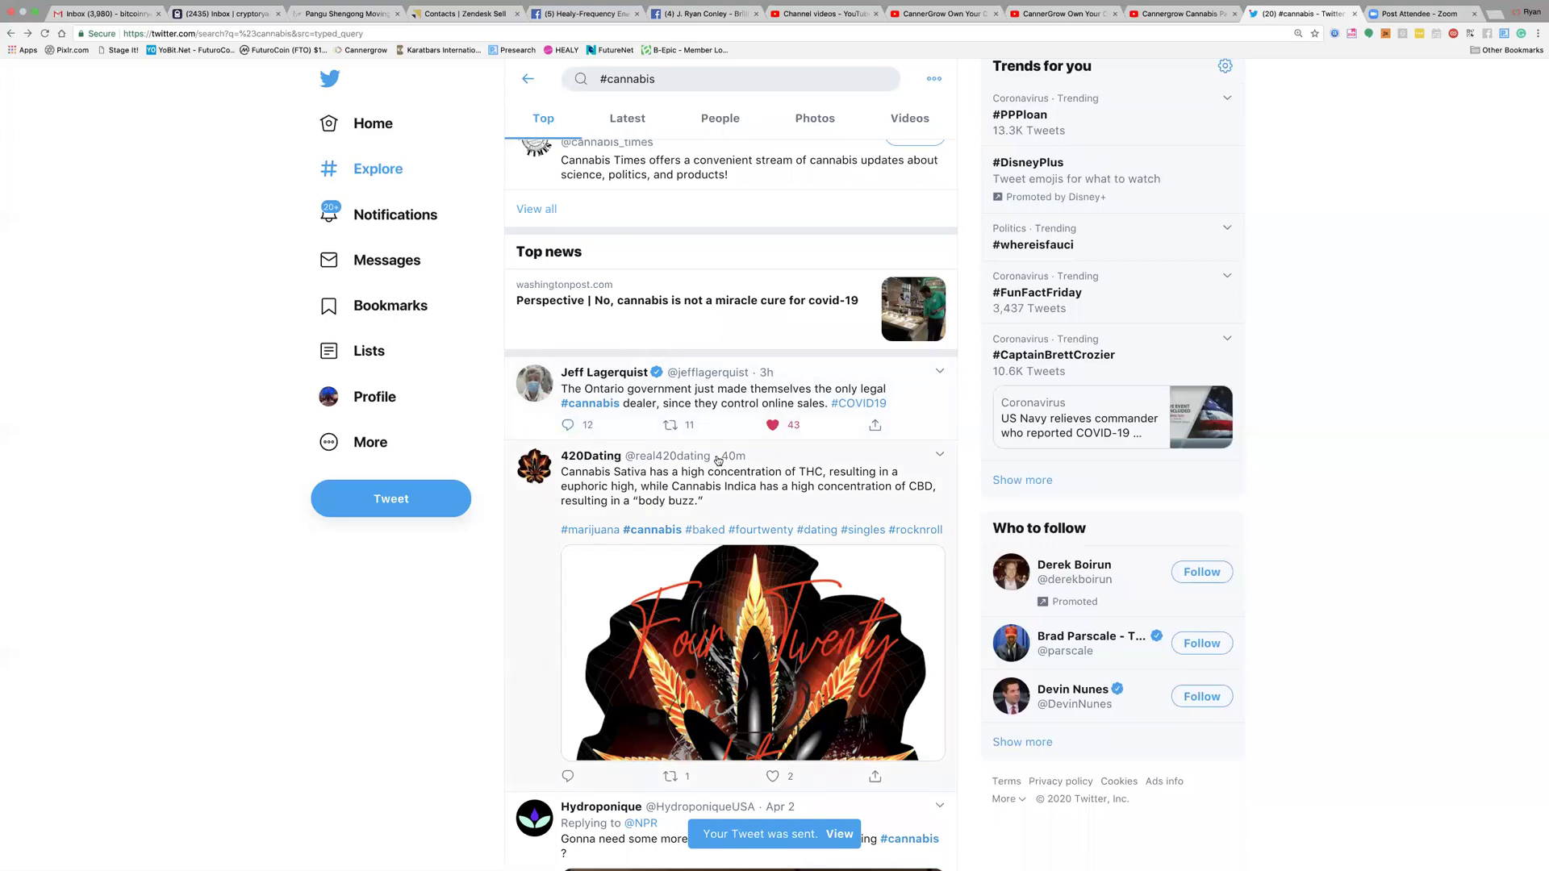
# Step: Like the tax-revenue cannabis tweet and reply to it with the promo text
pyautogui.scroll(-3, 719, 460)
pyautogui.scroll(-6, 718, 461)
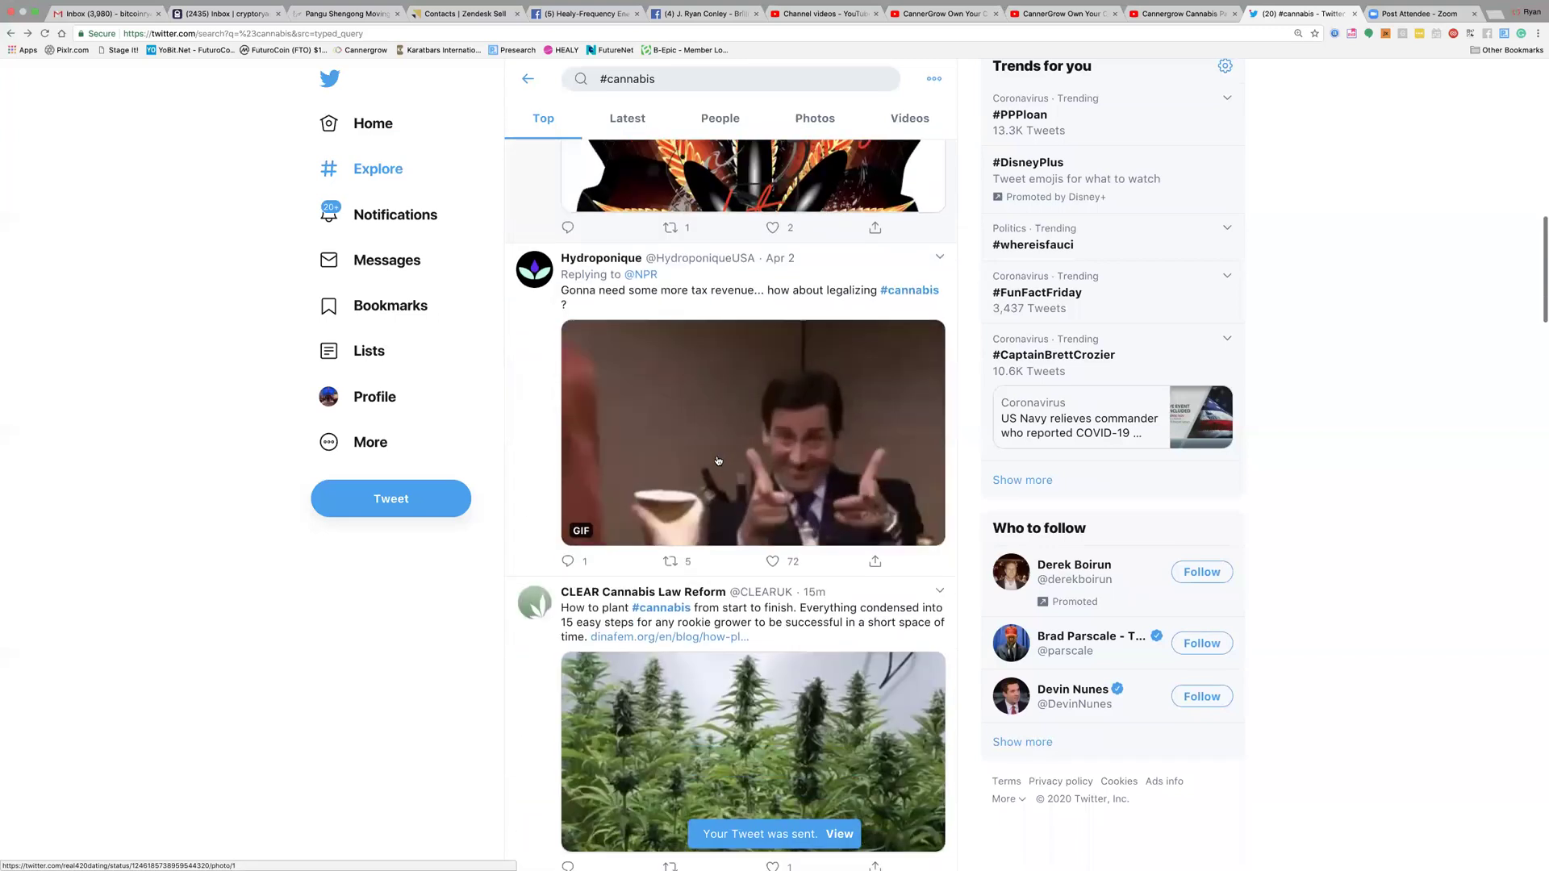
pyautogui.click(772, 533)
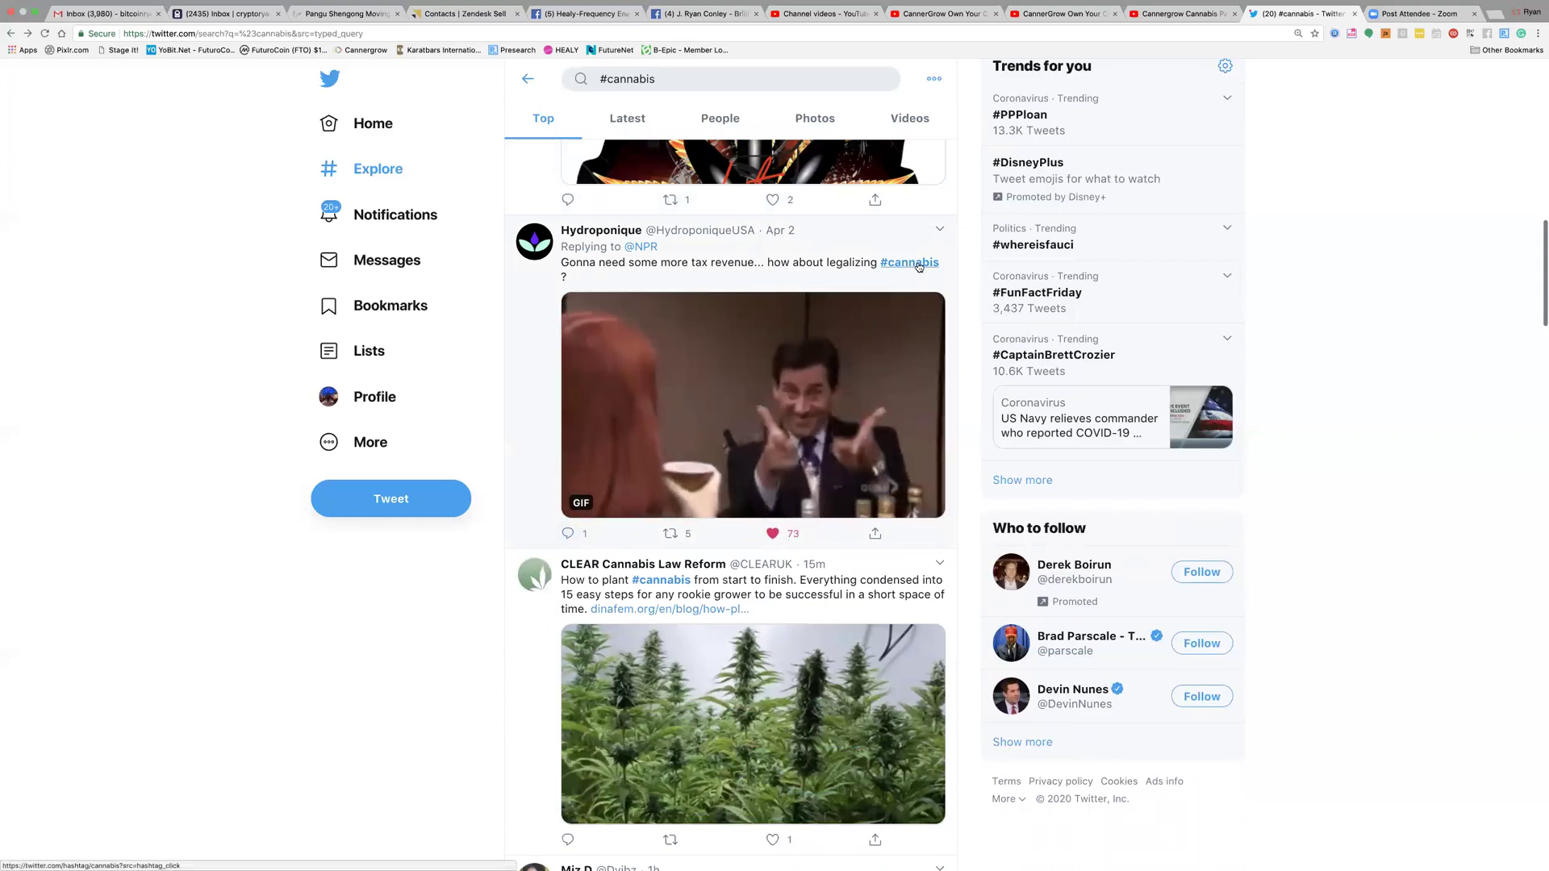
pyautogui.click(568, 534)
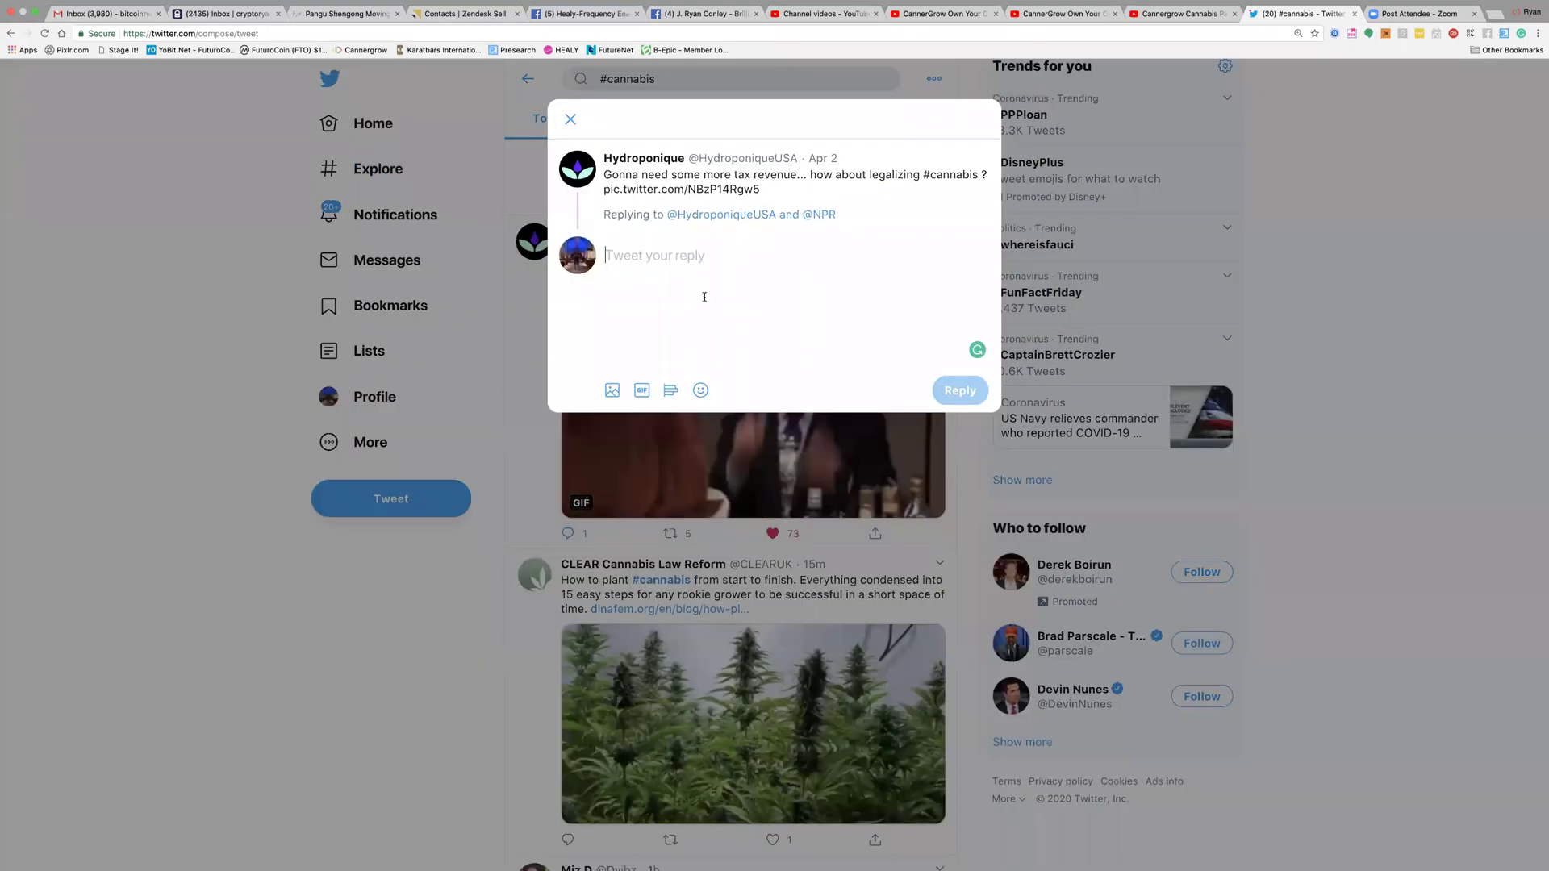
pyautogui.press('super+v')
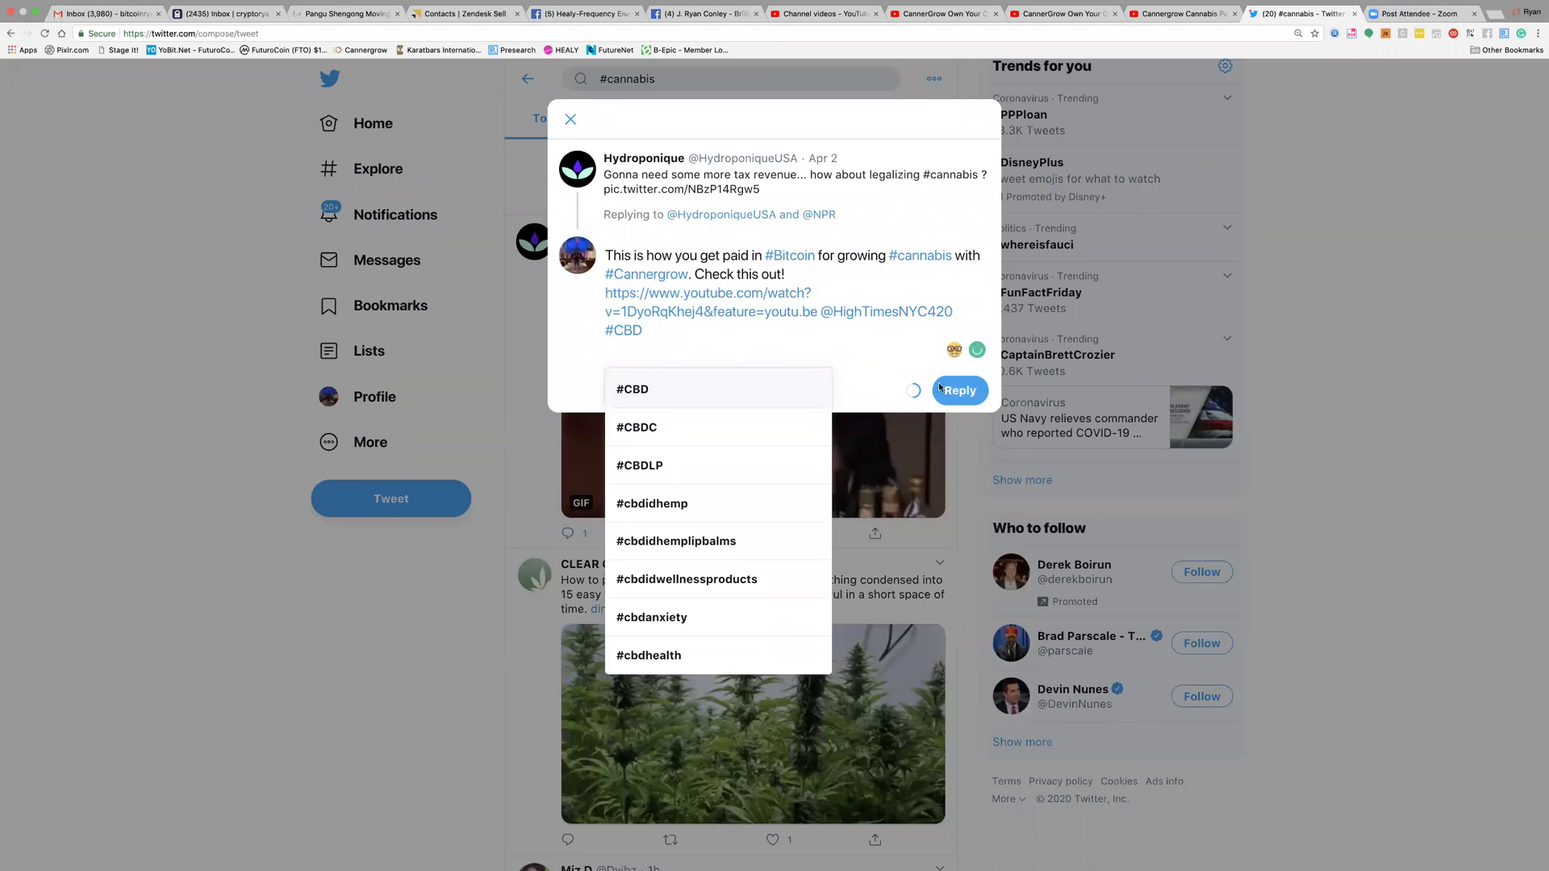
pyautogui.click(961, 391)
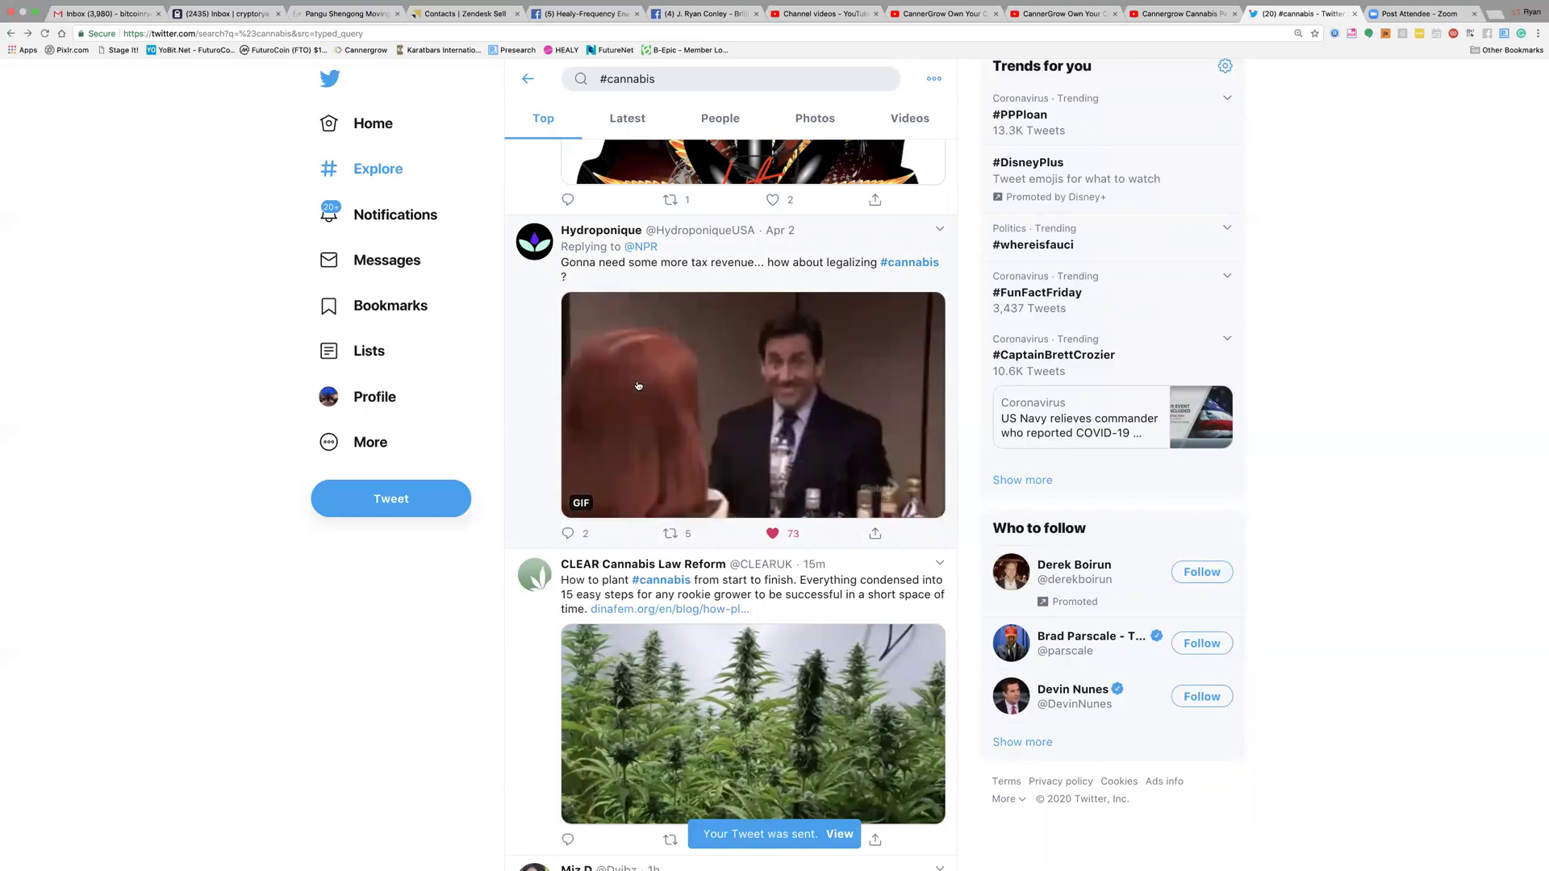
# Step: Like the shelter-in-place cannabis tweet and reply with the pasted promo text
pyautogui.scroll(-3, 815, 546)
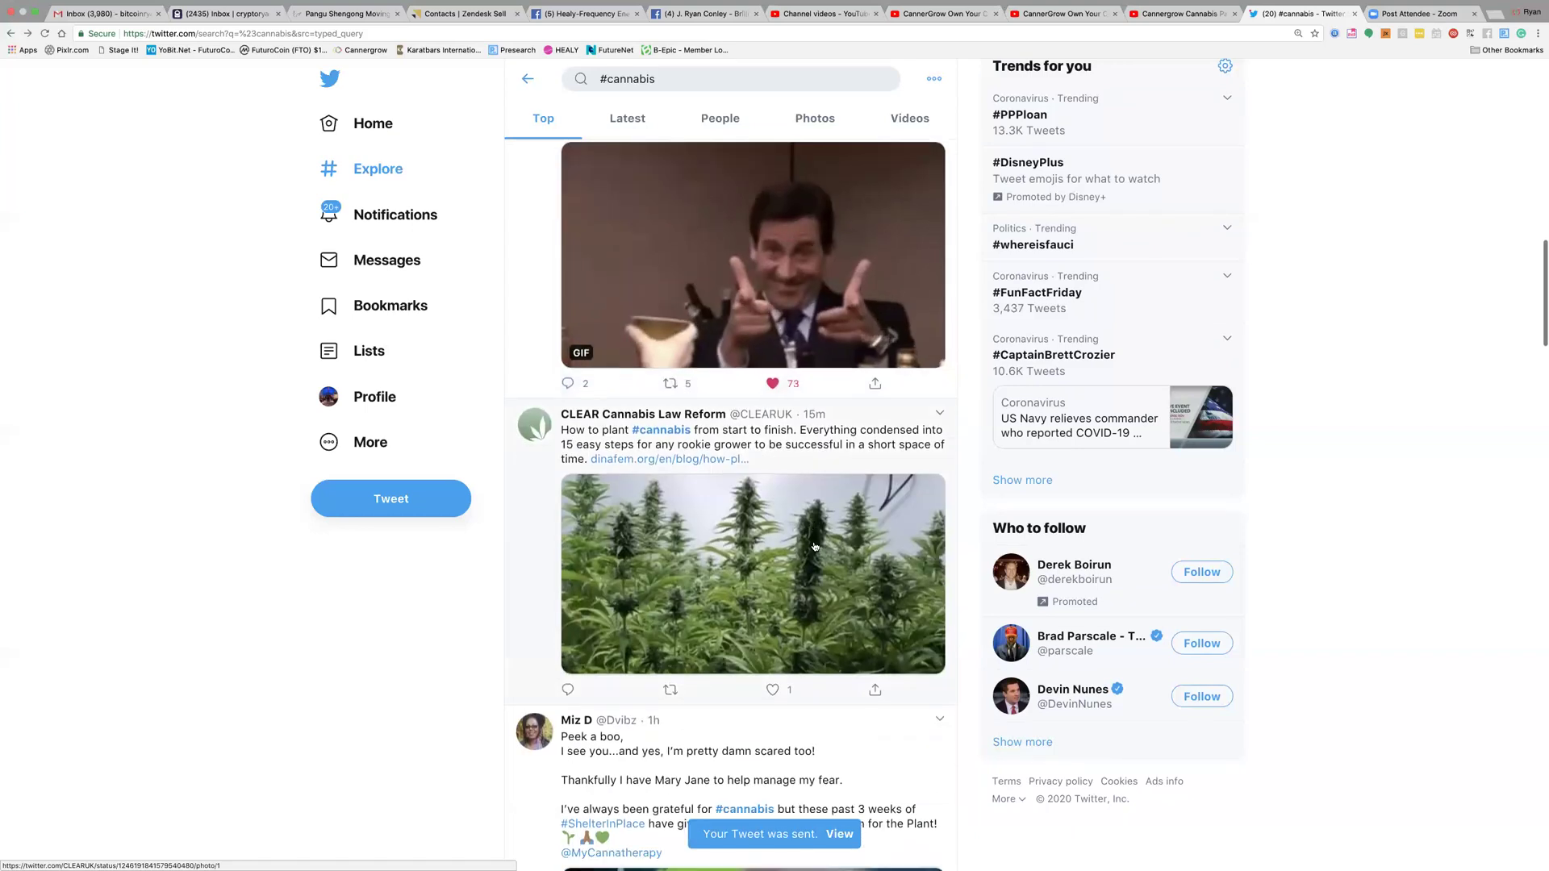
pyautogui.scroll(-5, 815, 546)
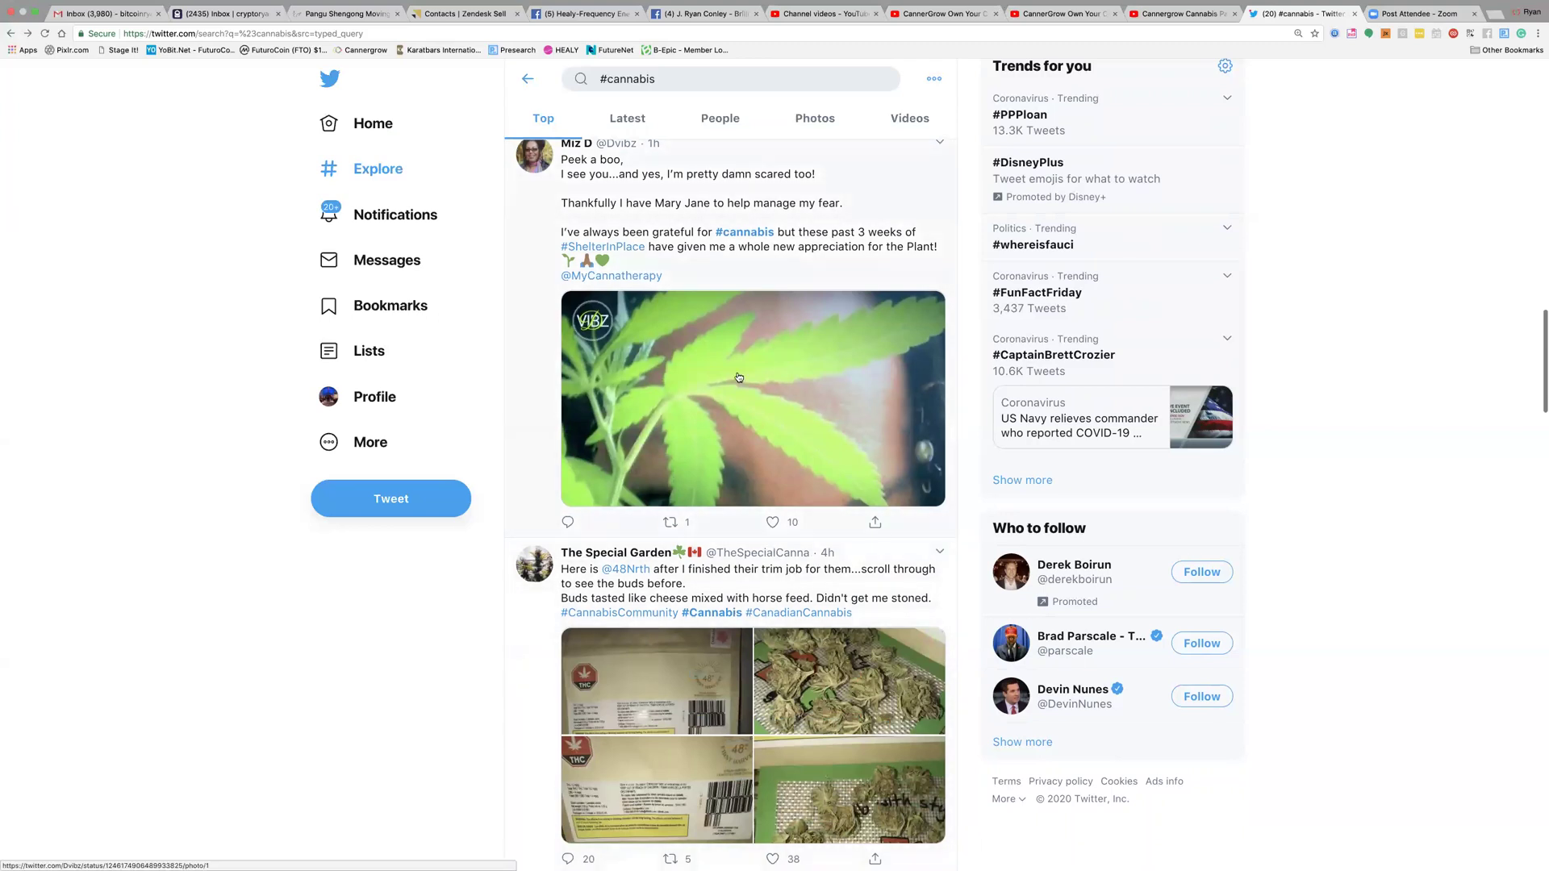
pyautogui.click(772, 522)
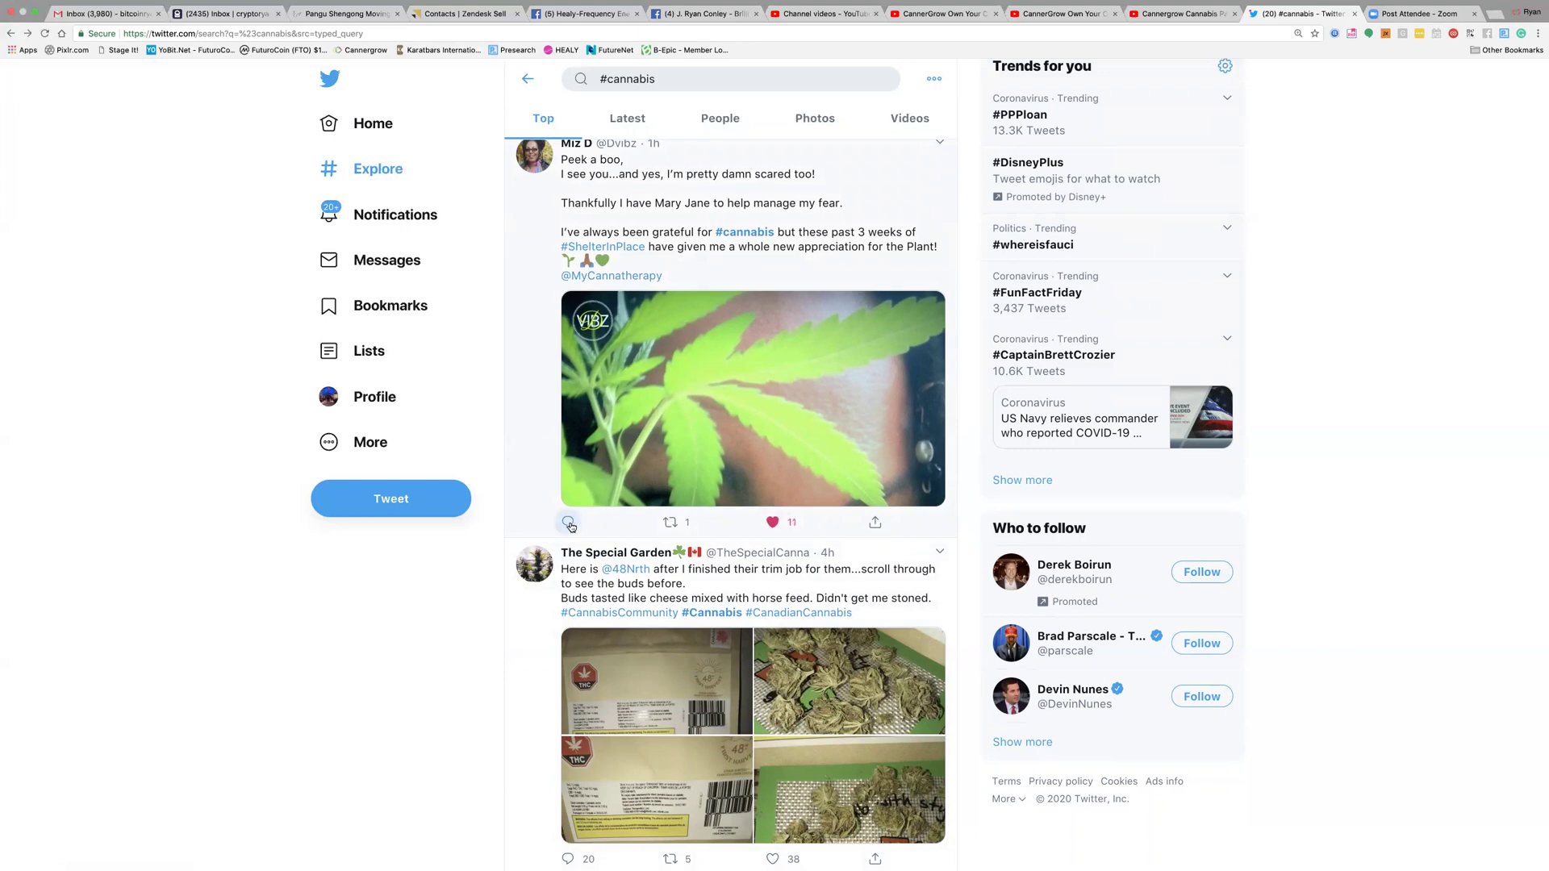
pyautogui.click(568, 523)
pyautogui.press('super+v')
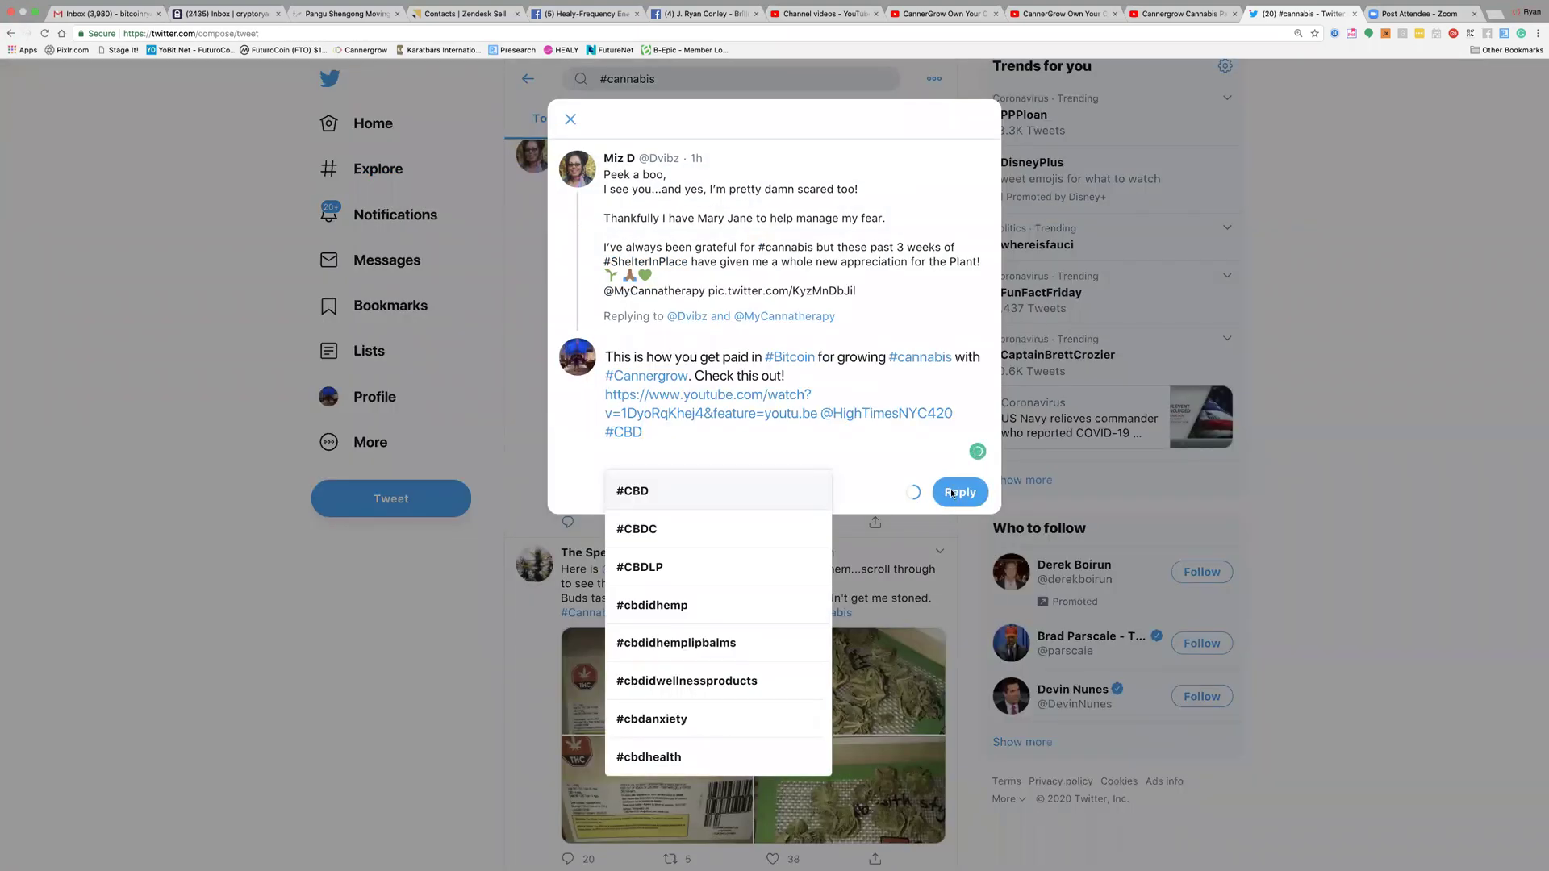
pyautogui.click(953, 494)
pyautogui.click(953, 494)
# Step: Like The Special Garden's tweet and reply with the CannerGrow promo text
pyautogui.scroll(-5, 794, 537)
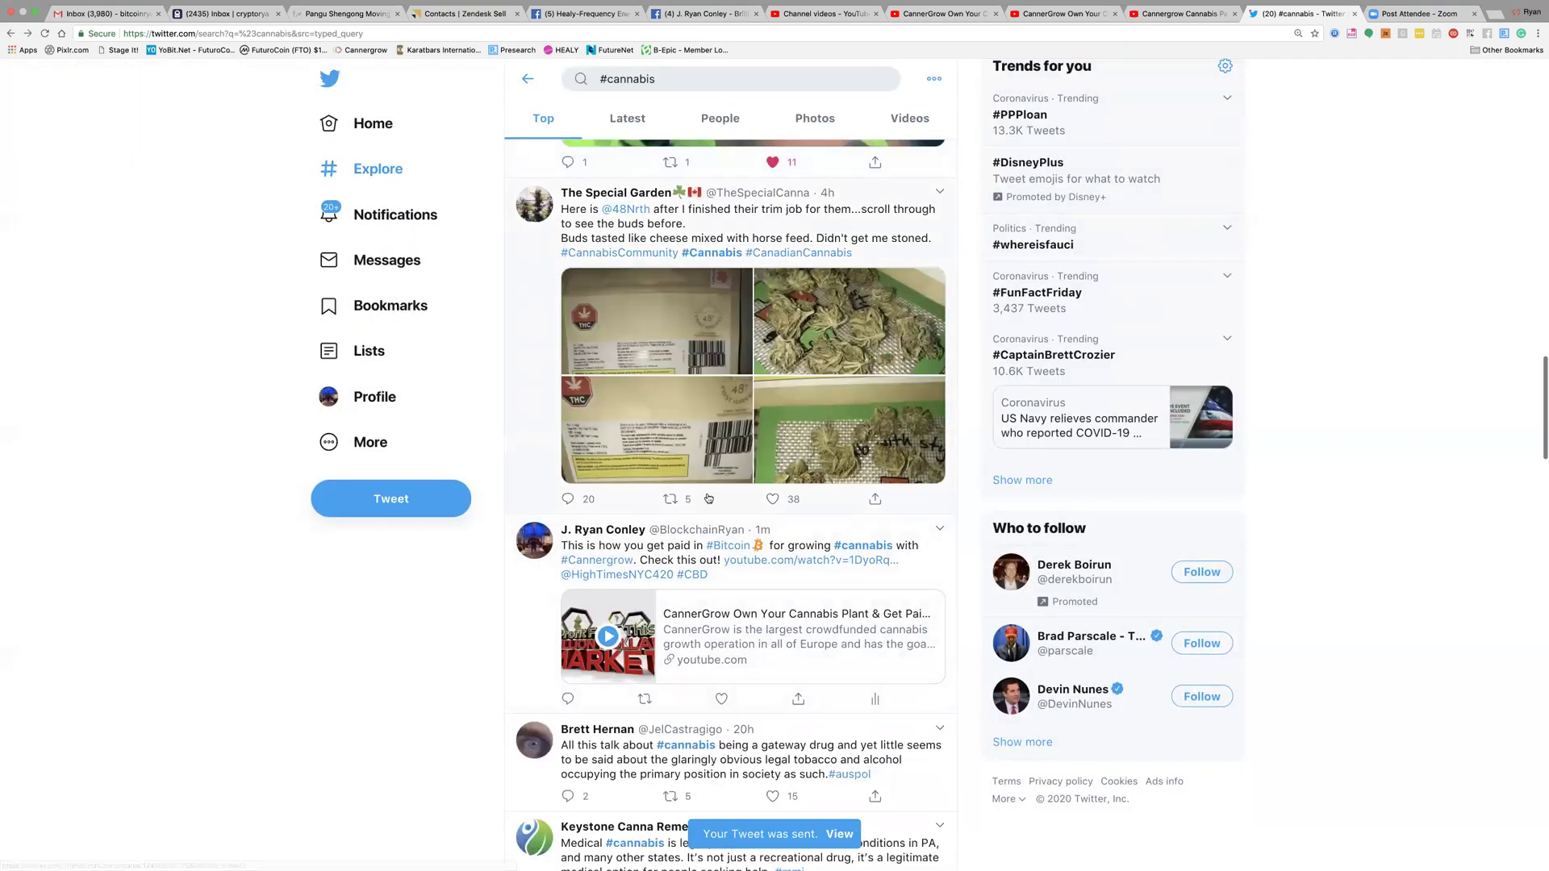
pyautogui.click(772, 499)
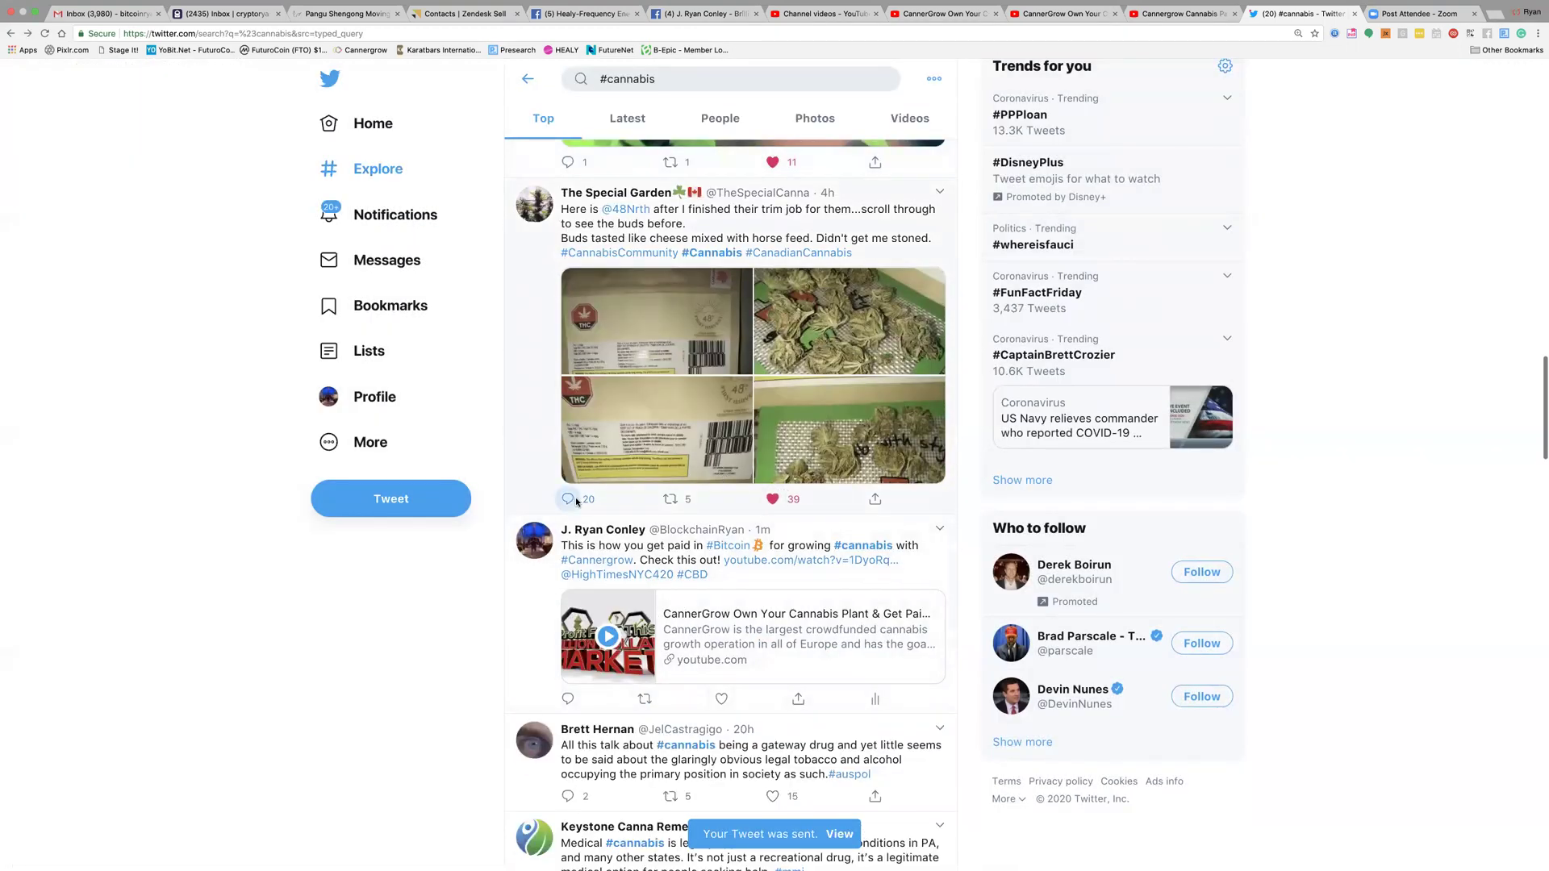
pyautogui.click(569, 500)
pyautogui.press('super+v')
pyautogui.click(957, 436)
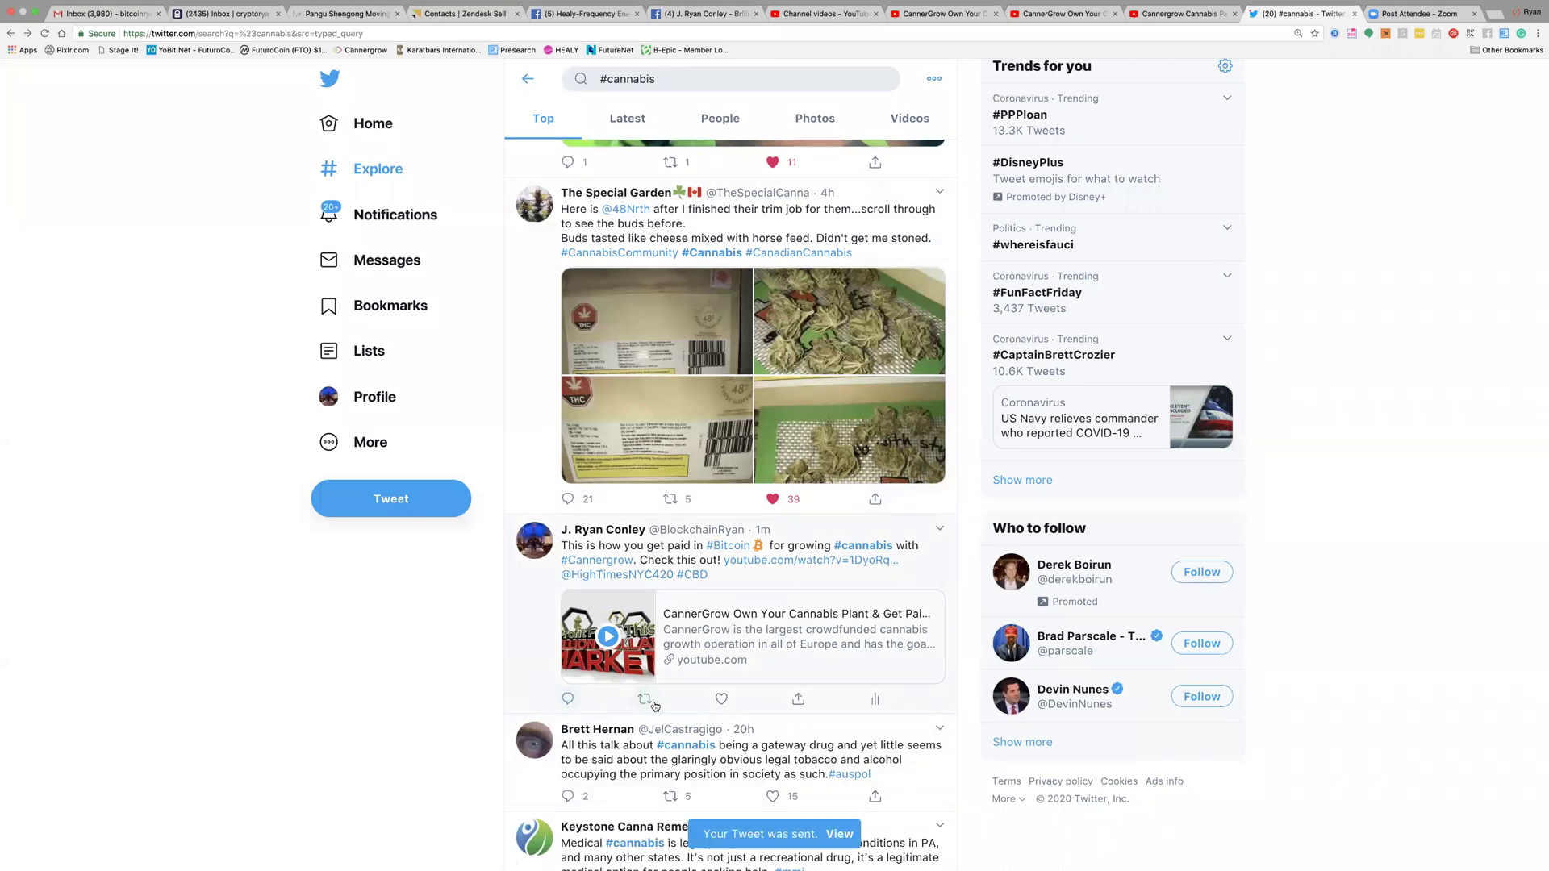
pyautogui.scroll(-3, 669, 706)
pyautogui.click(772, 618)
pyautogui.click(568, 618)
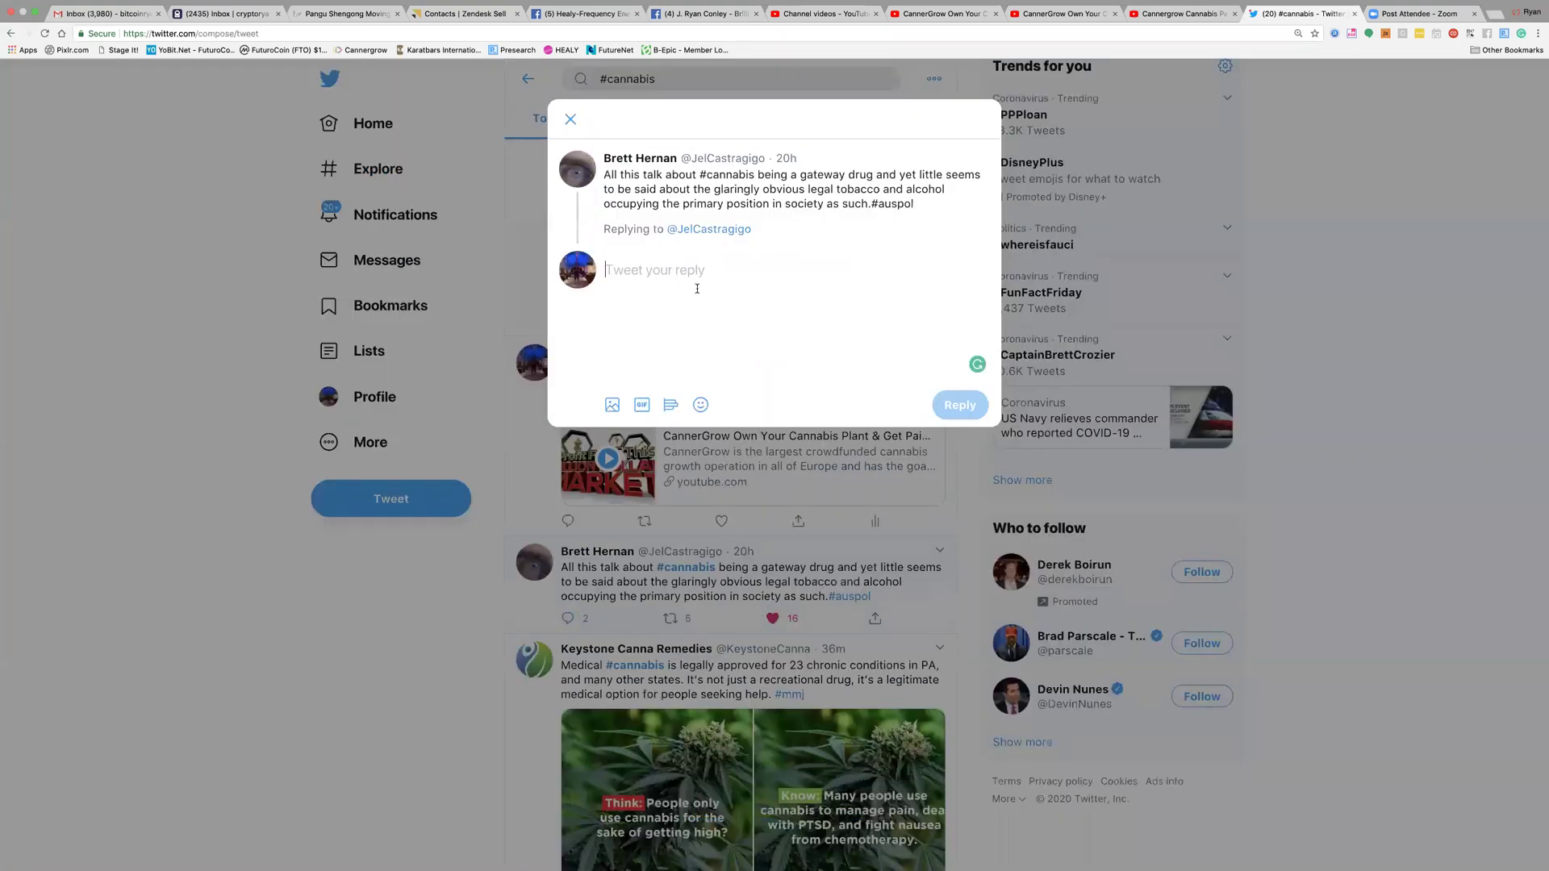
pyautogui.write('This is how you get paid in #Bitcoin for growing #cannabis with #Cannergrow. Check this out! https://www.youtube.com/watch?v=1DyoRqKhej4&feature=youtu.be @HighTimesNYC420 #CBD')
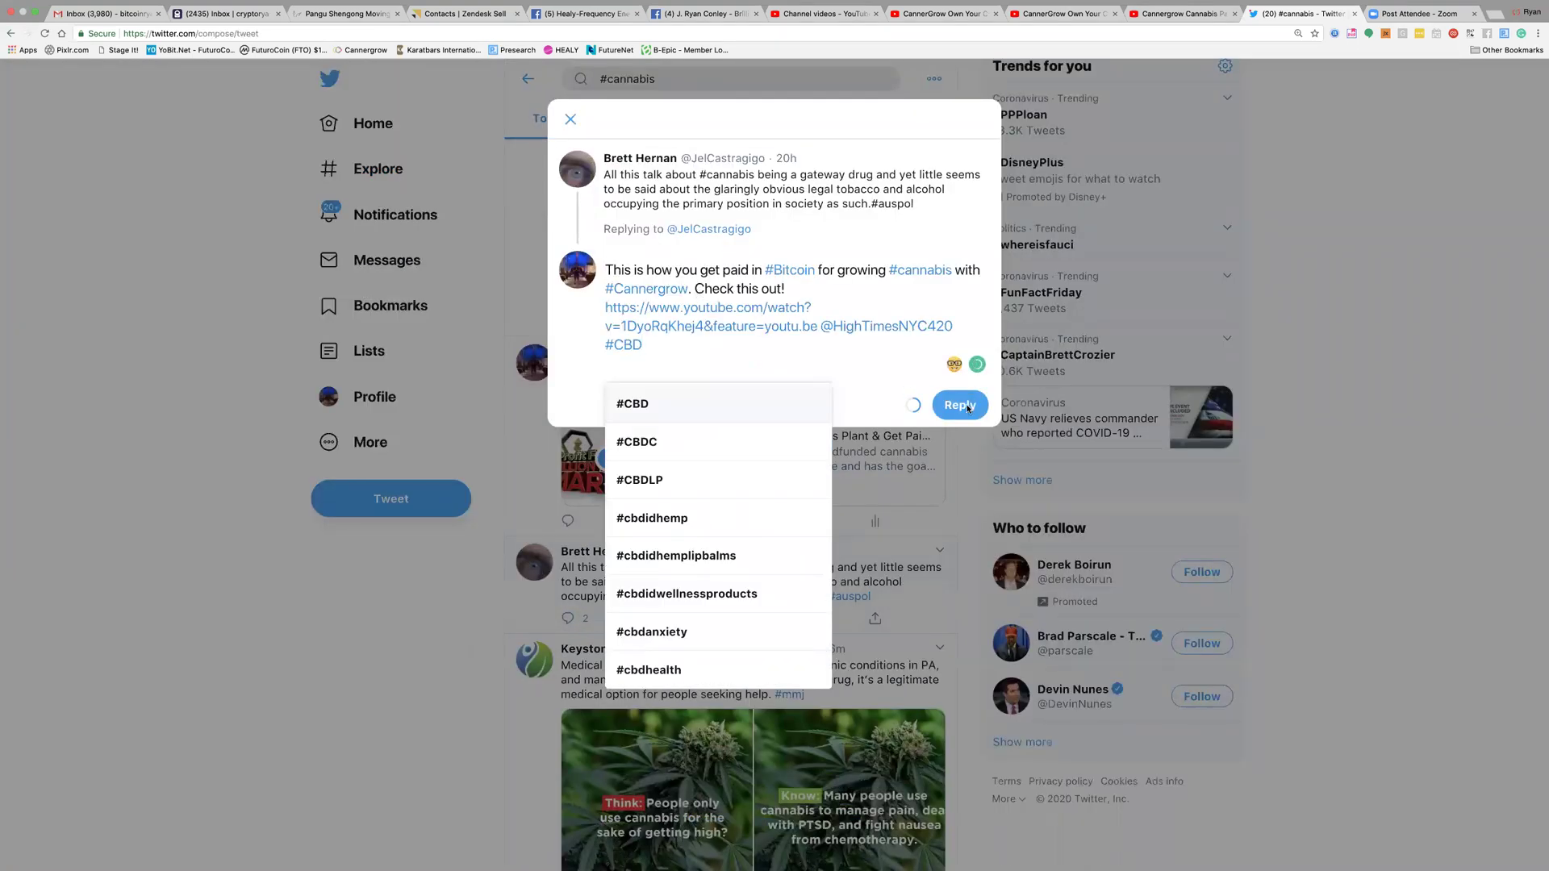
pyautogui.click(967, 408)
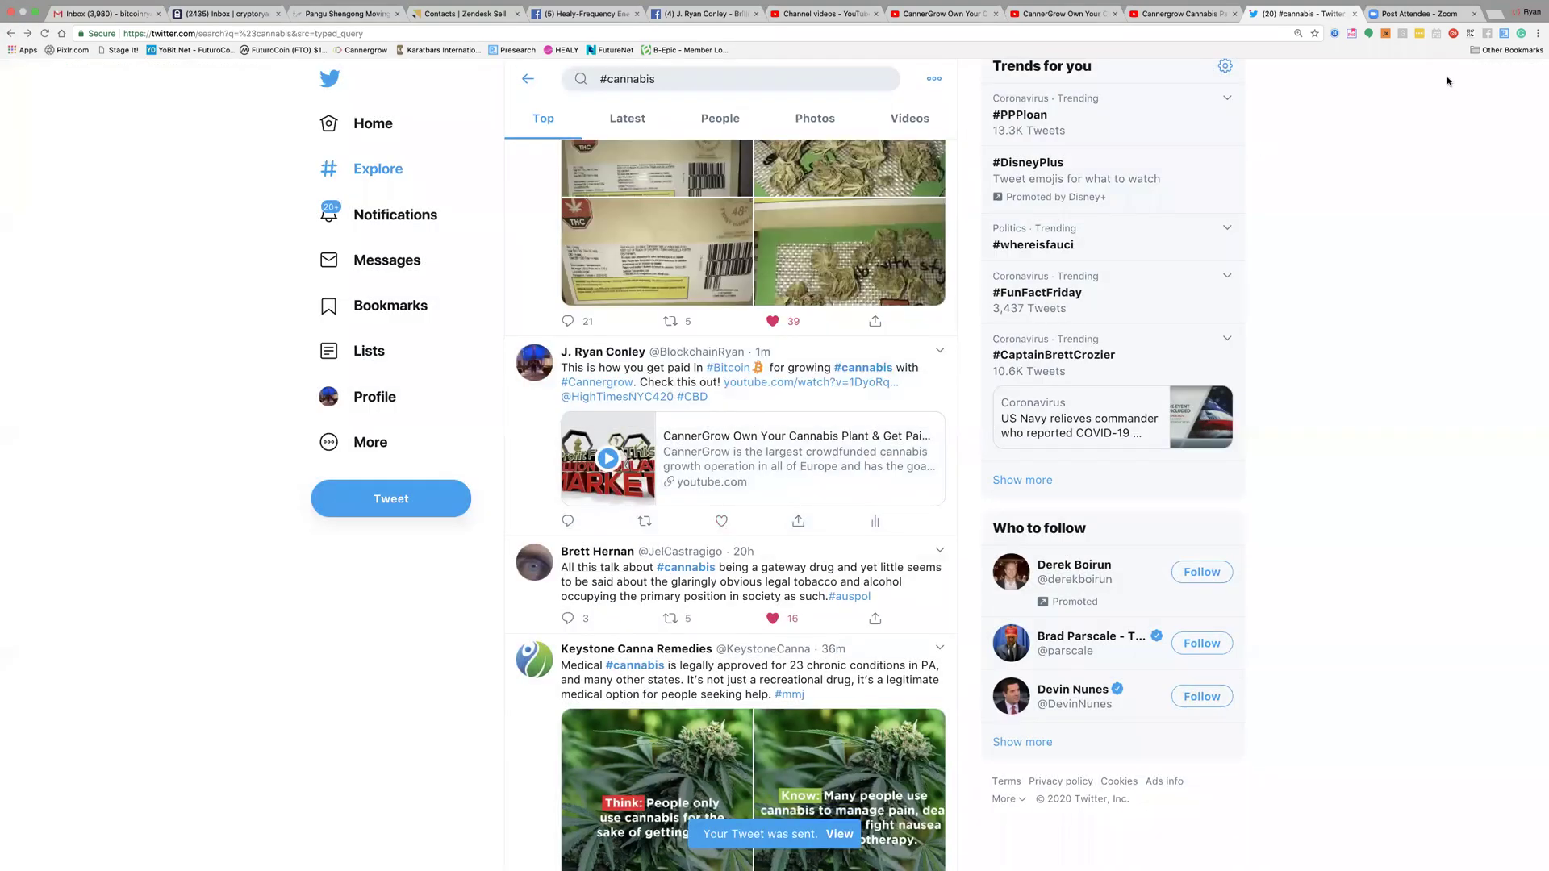
pyautogui.click(1494, 14)
# Step: Go to linkedin.com and publish a post containing the pasted CannerGrow promo text
pyautogui.write('linkek')
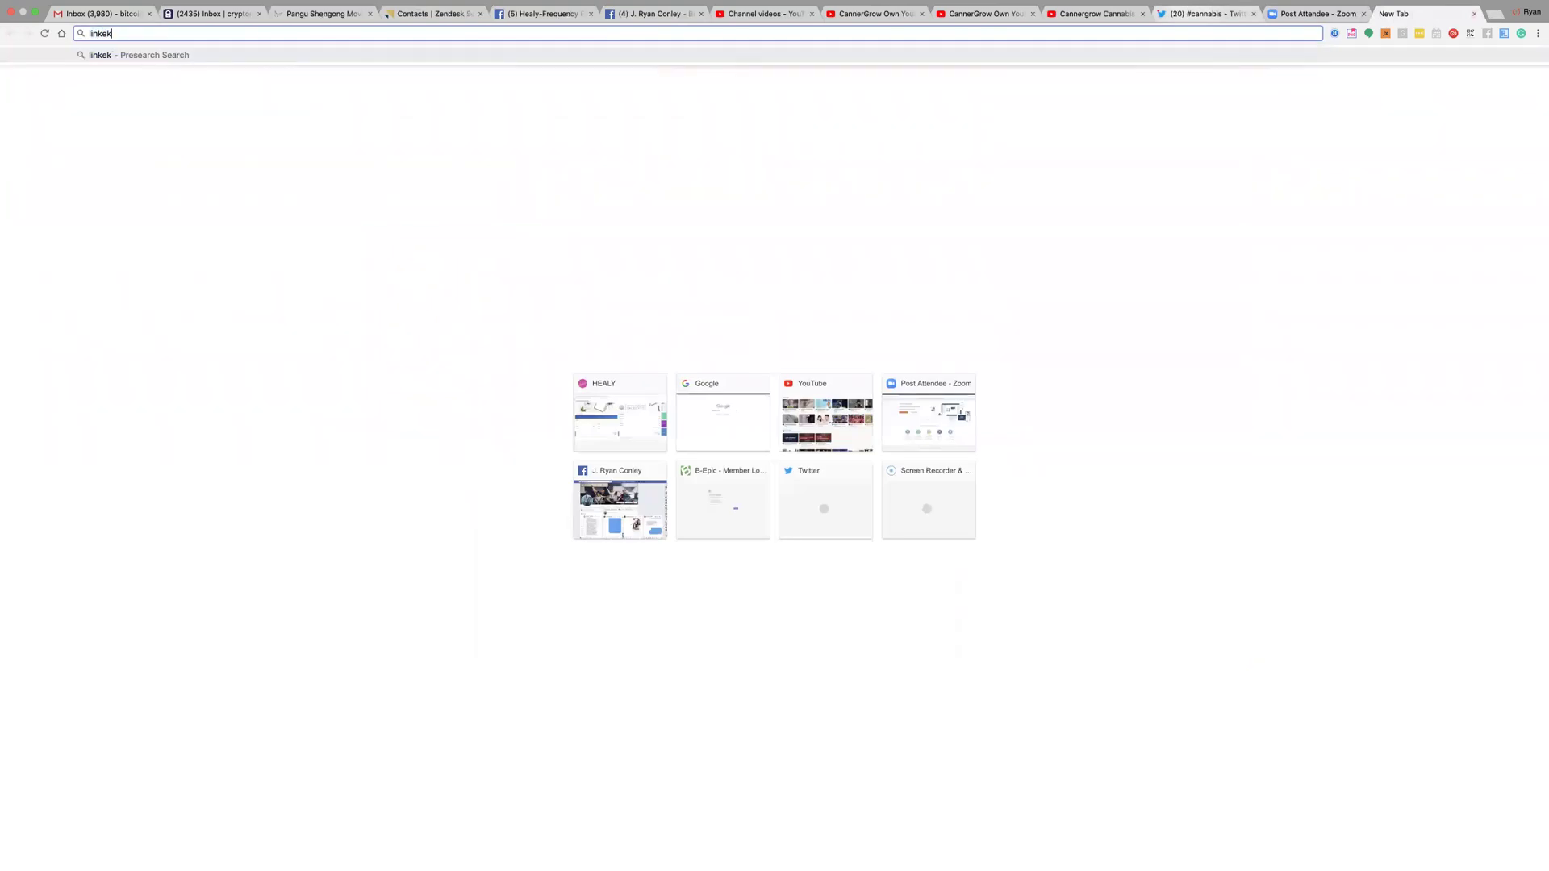
pyautogui.press('Return')
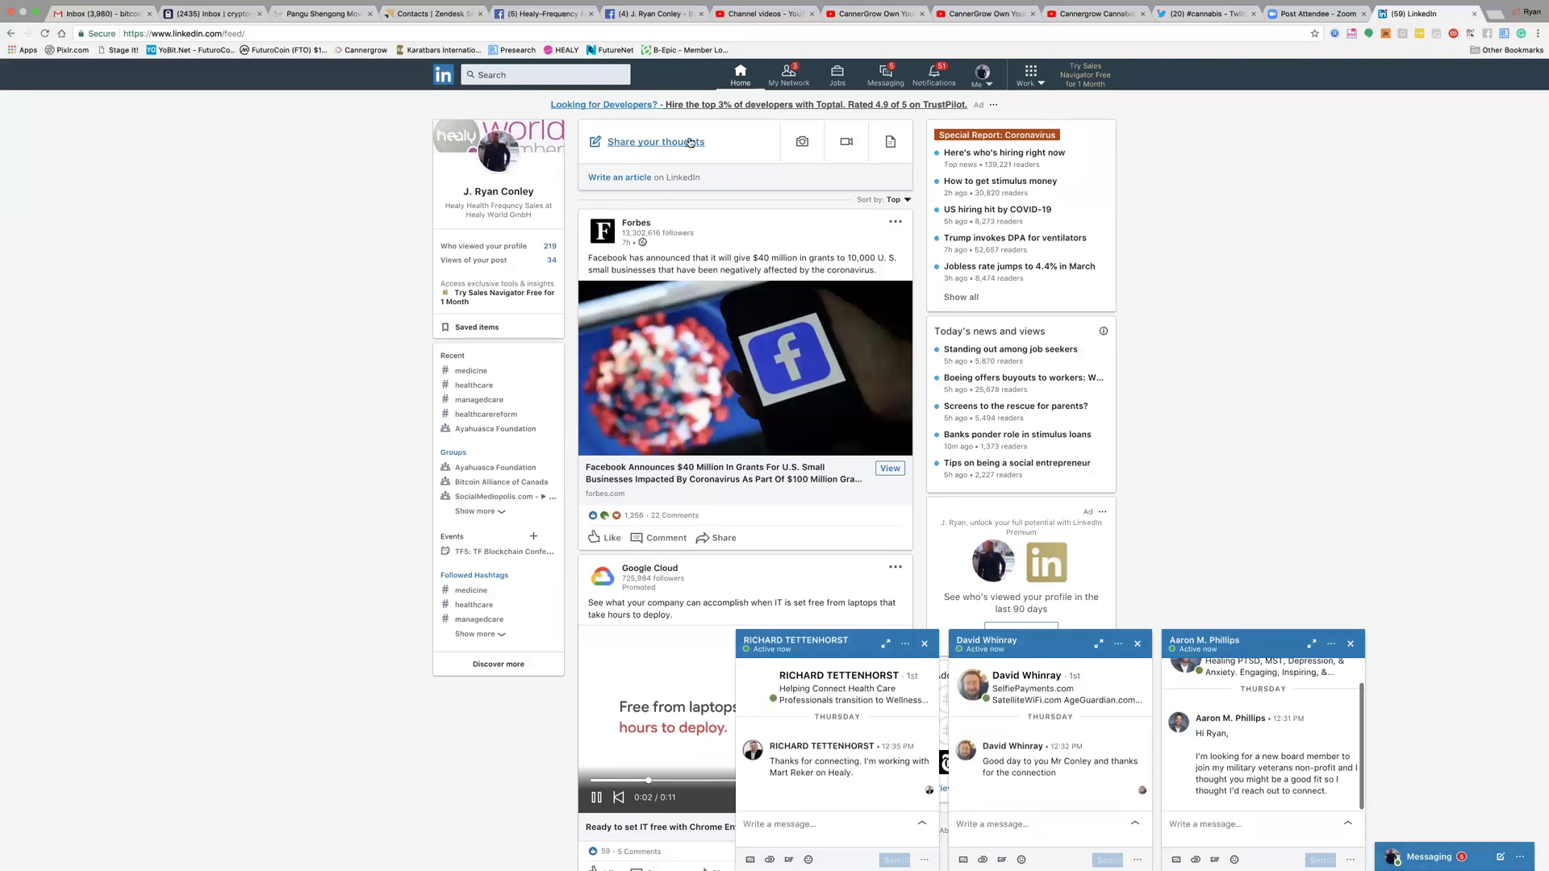
pyautogui.click(668, 141)
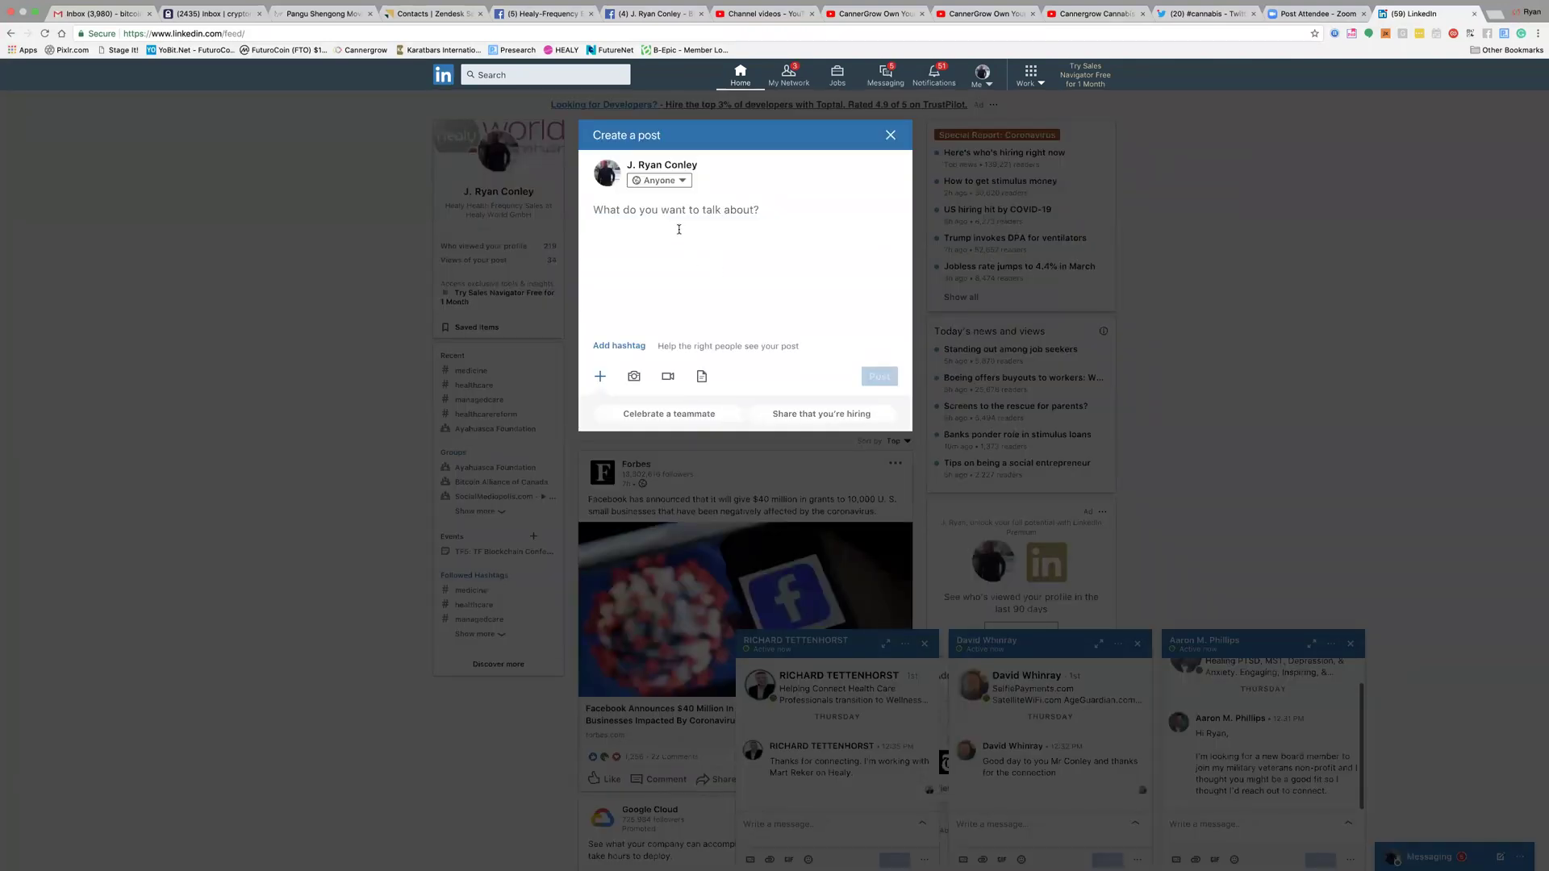
pyautogui.write('This is how you get paid in #Bitcoin for growing #cannabis with #Cannergrow. Check this out! https://www.youtube.com/watch?v=1DyoRqKhej4&feature=youtu.be @HighTimesNYC420 #CBD')
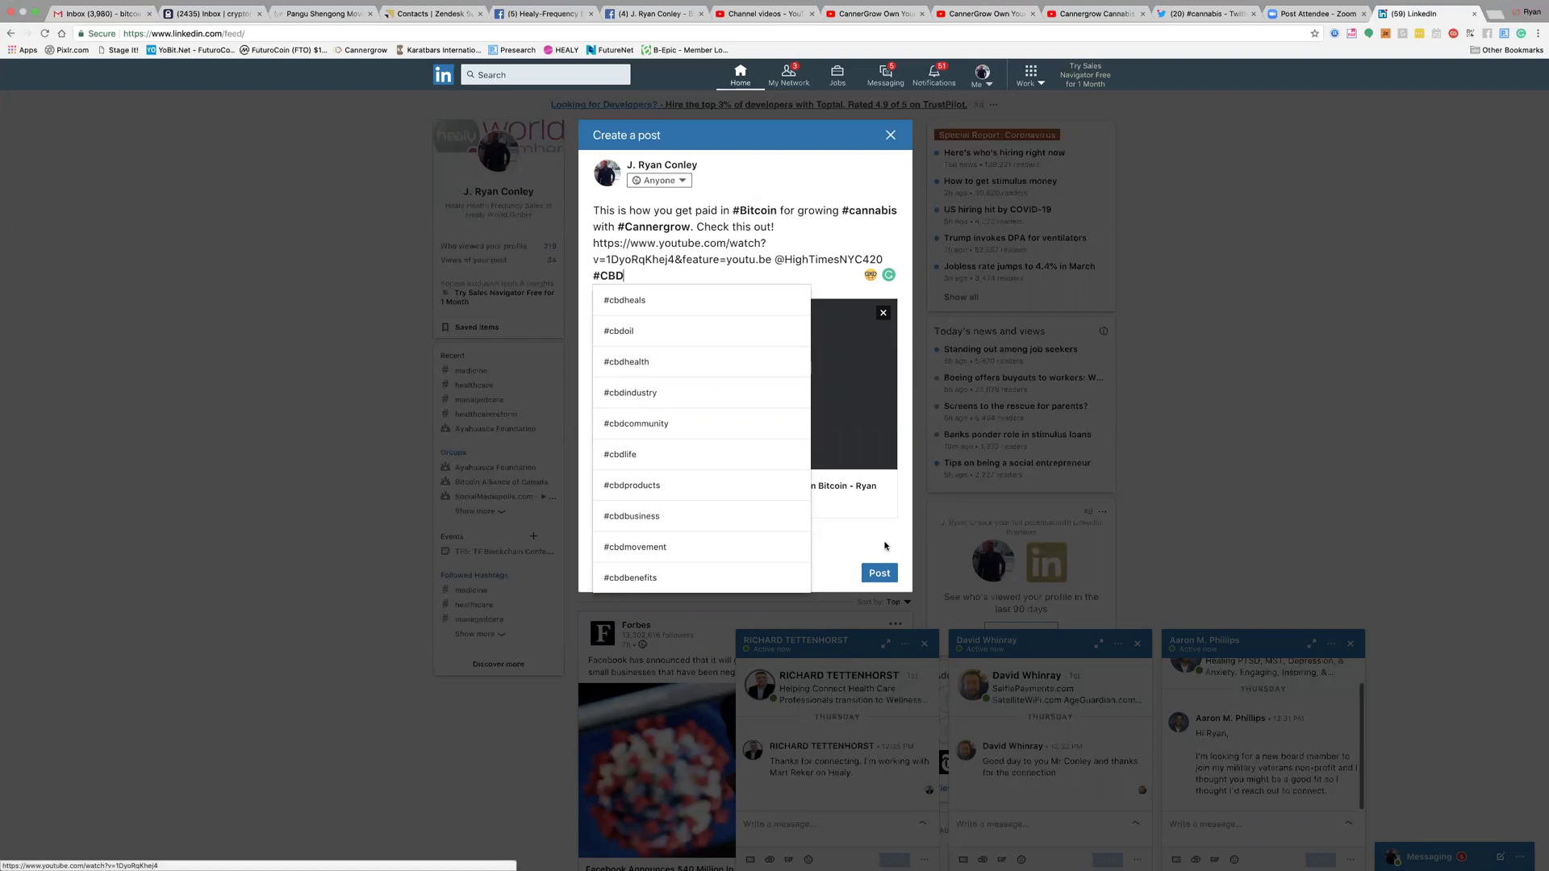
pyautogui.click(890, 576)
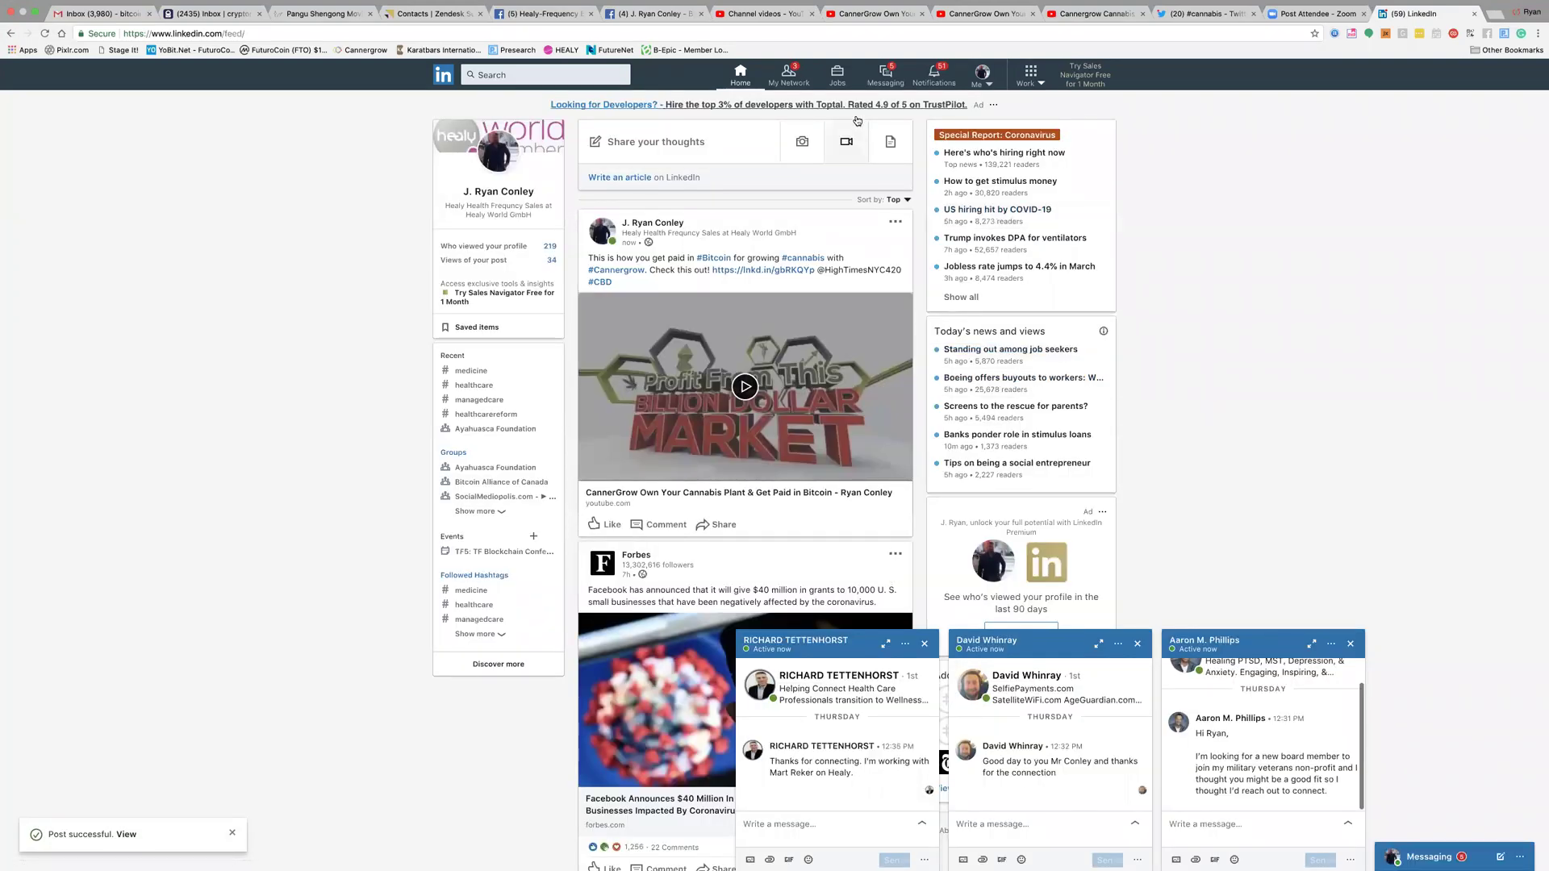
pyautogui.click(555, 15)
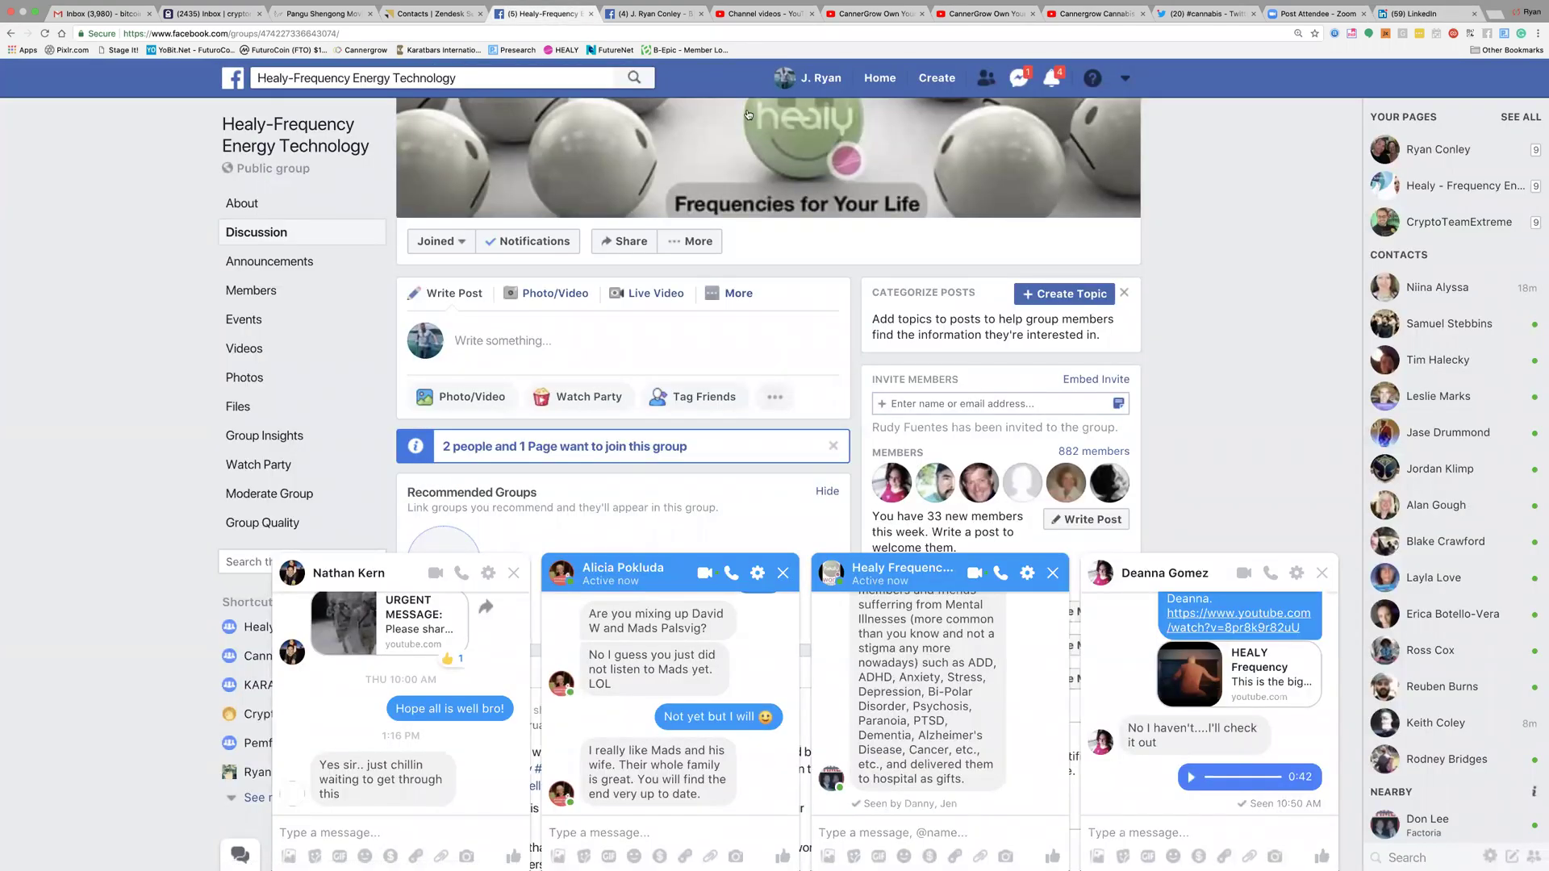
# Step: Search Facebook for #Cannabis and scroll through the pages and videos found
pyautogui.click(590, 79)
pyautogui.write('#C')
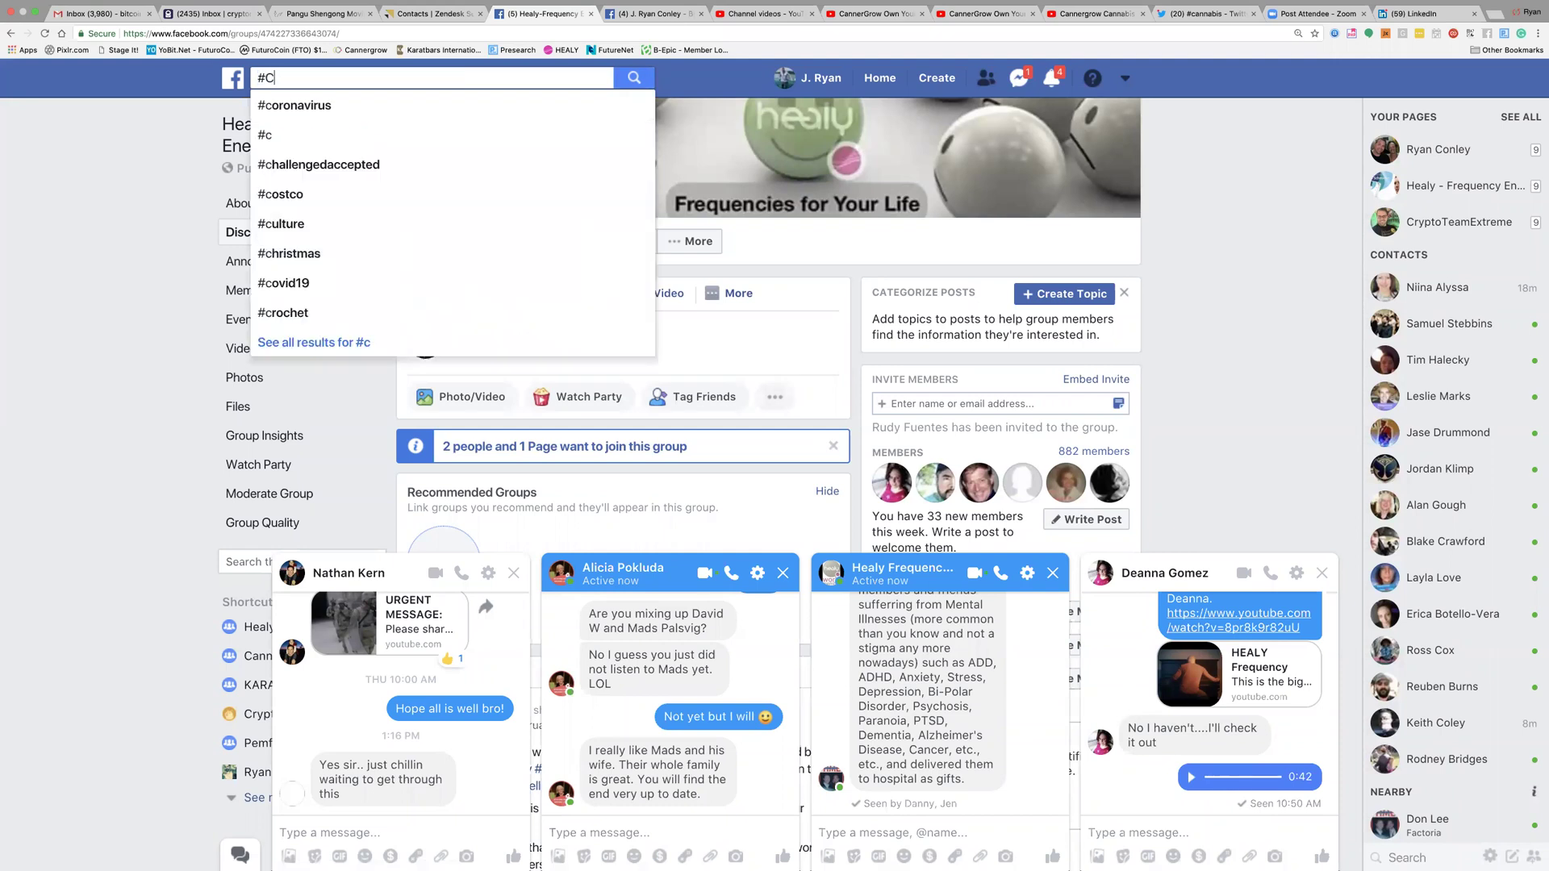
pyautogui.write('an')
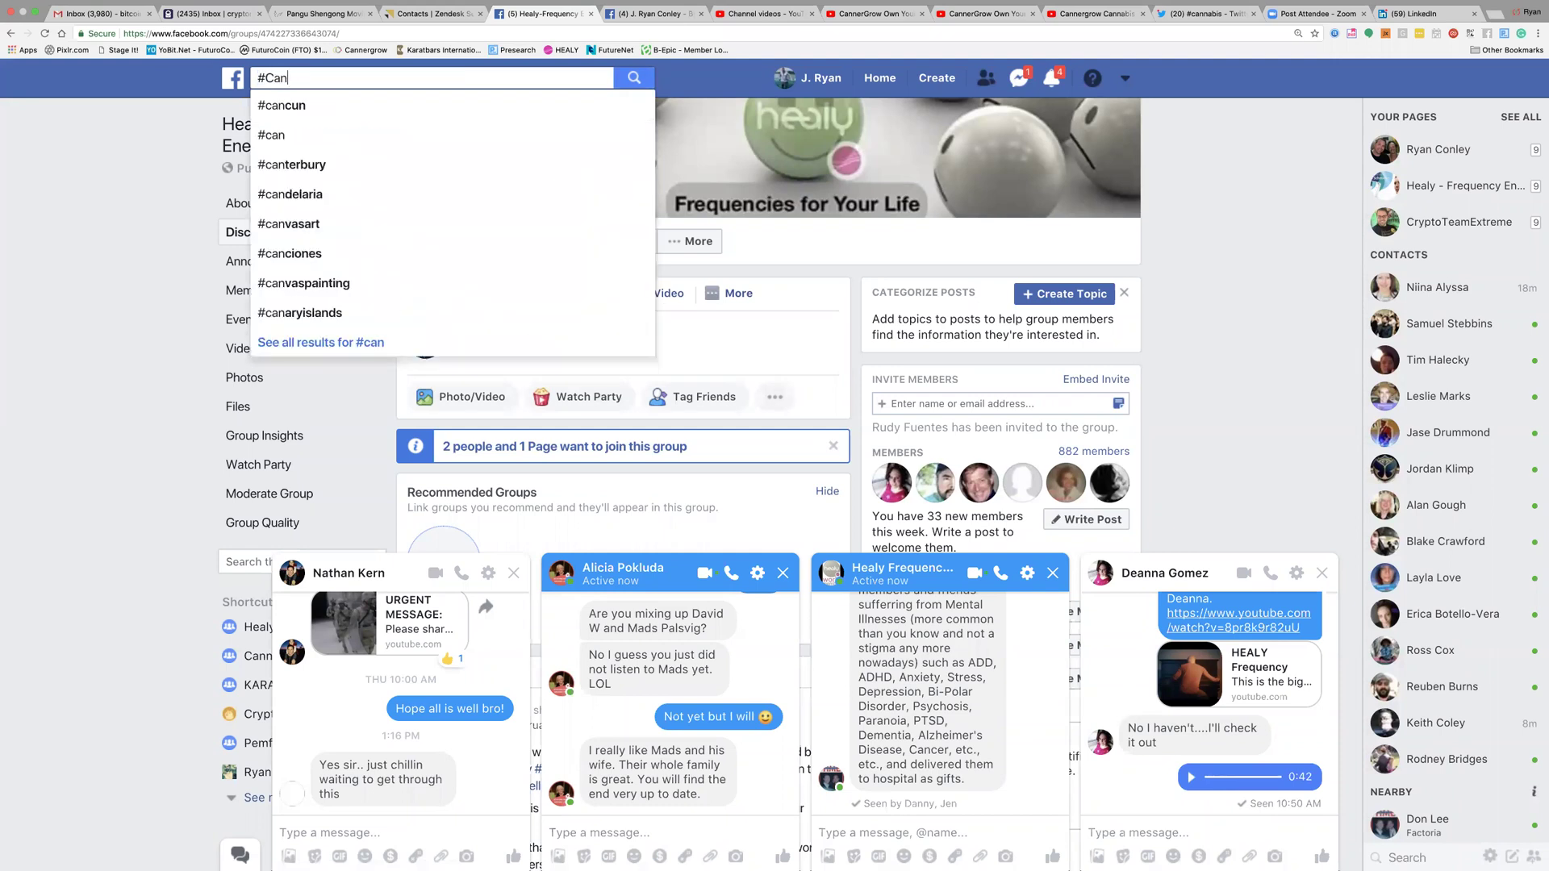
pyautogui.write('nabis')
pyautogui.press('Return')
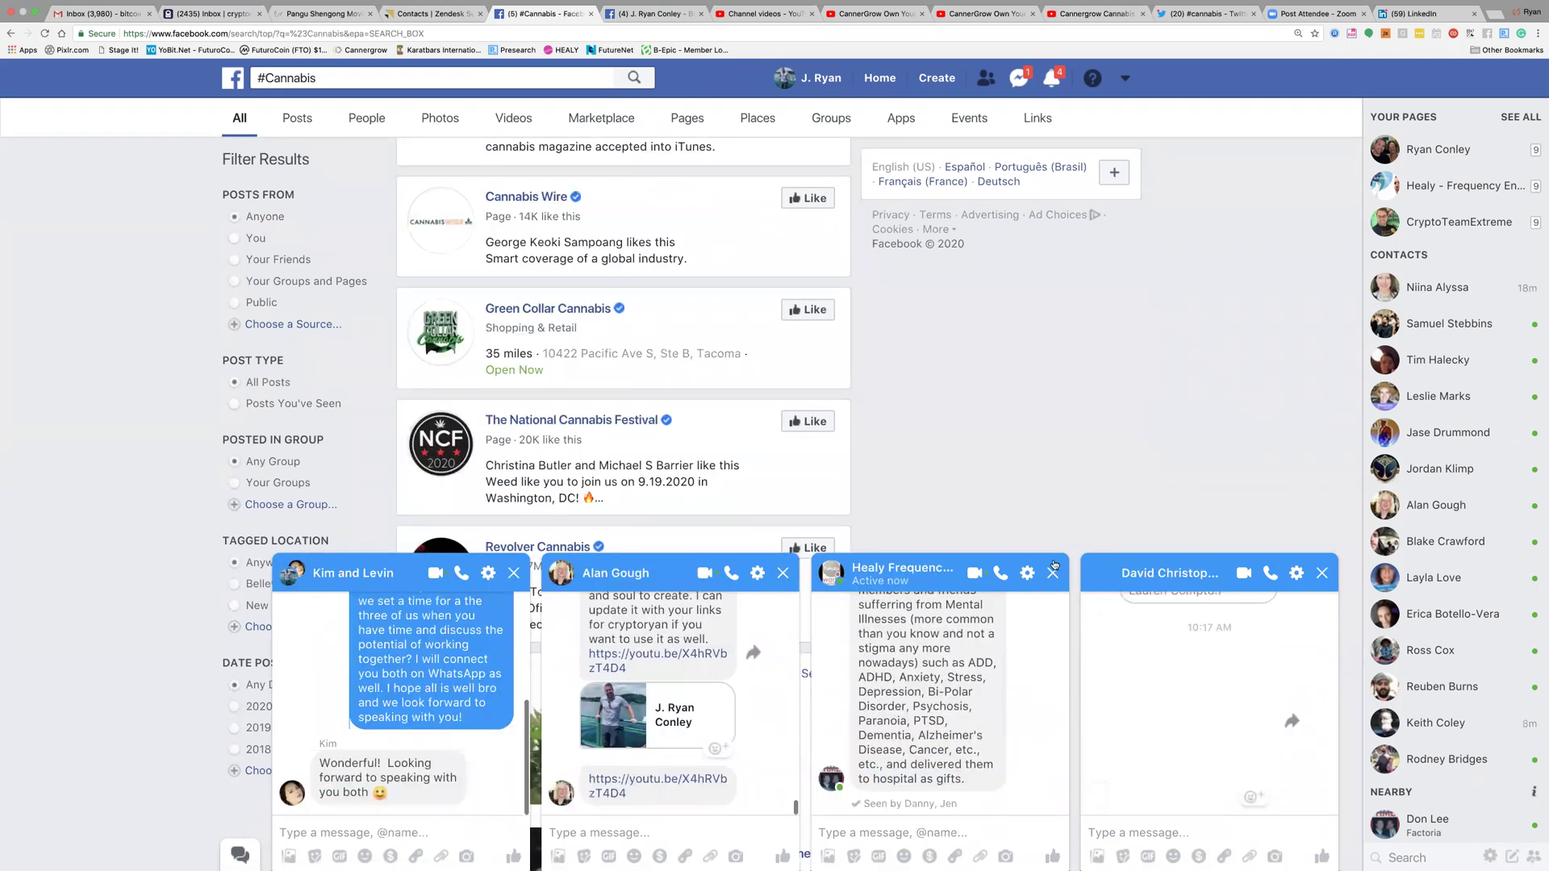
pyautogui.scroll(-3, 1049, 581)
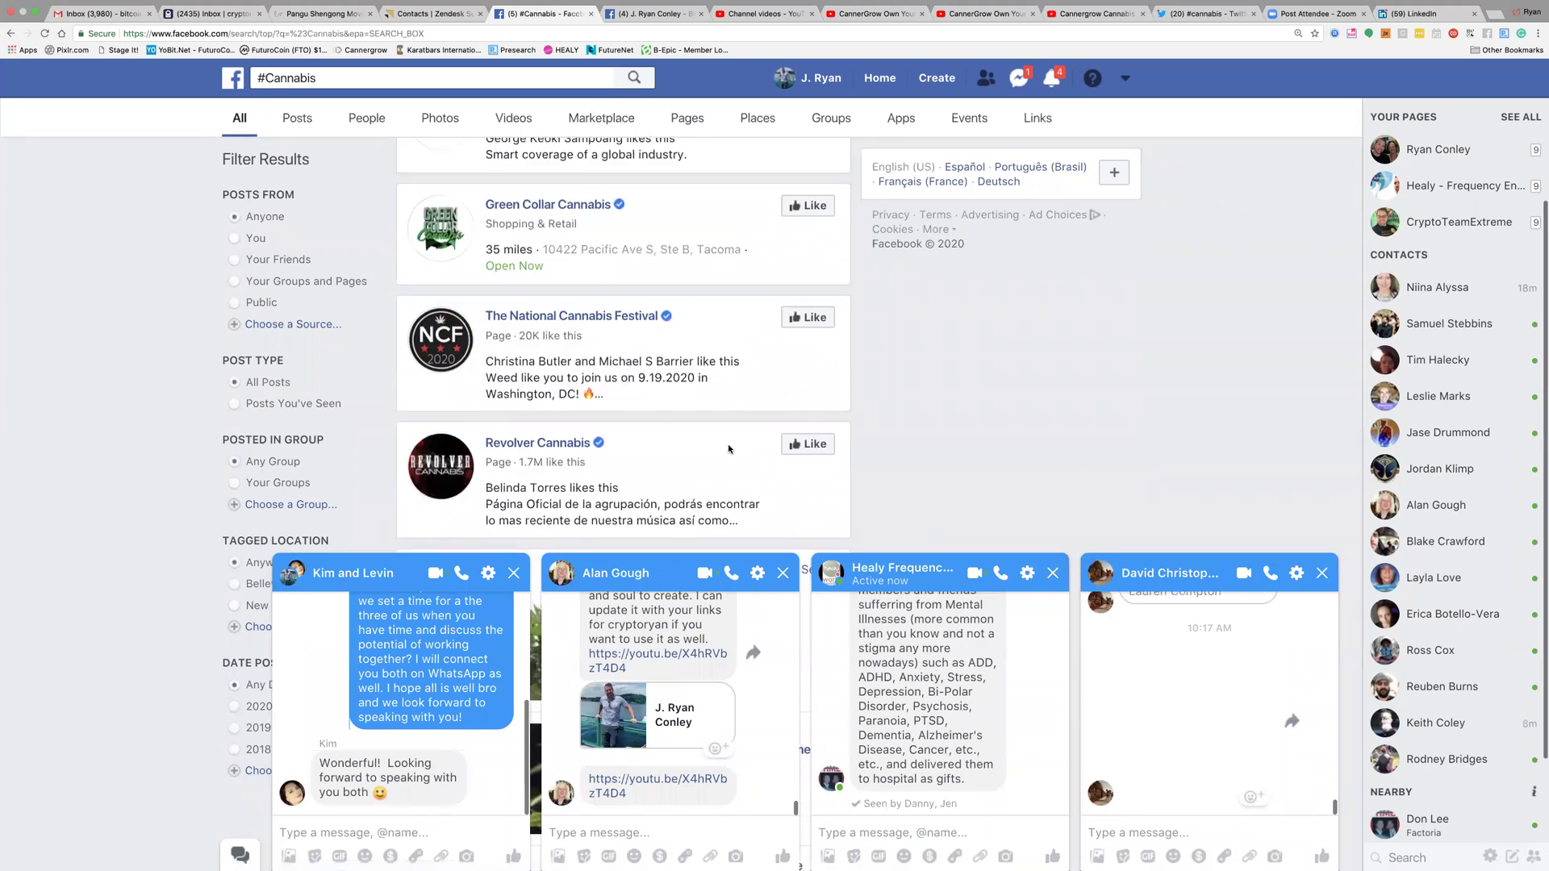
pyautogui.scroll(-2, 730, 451)
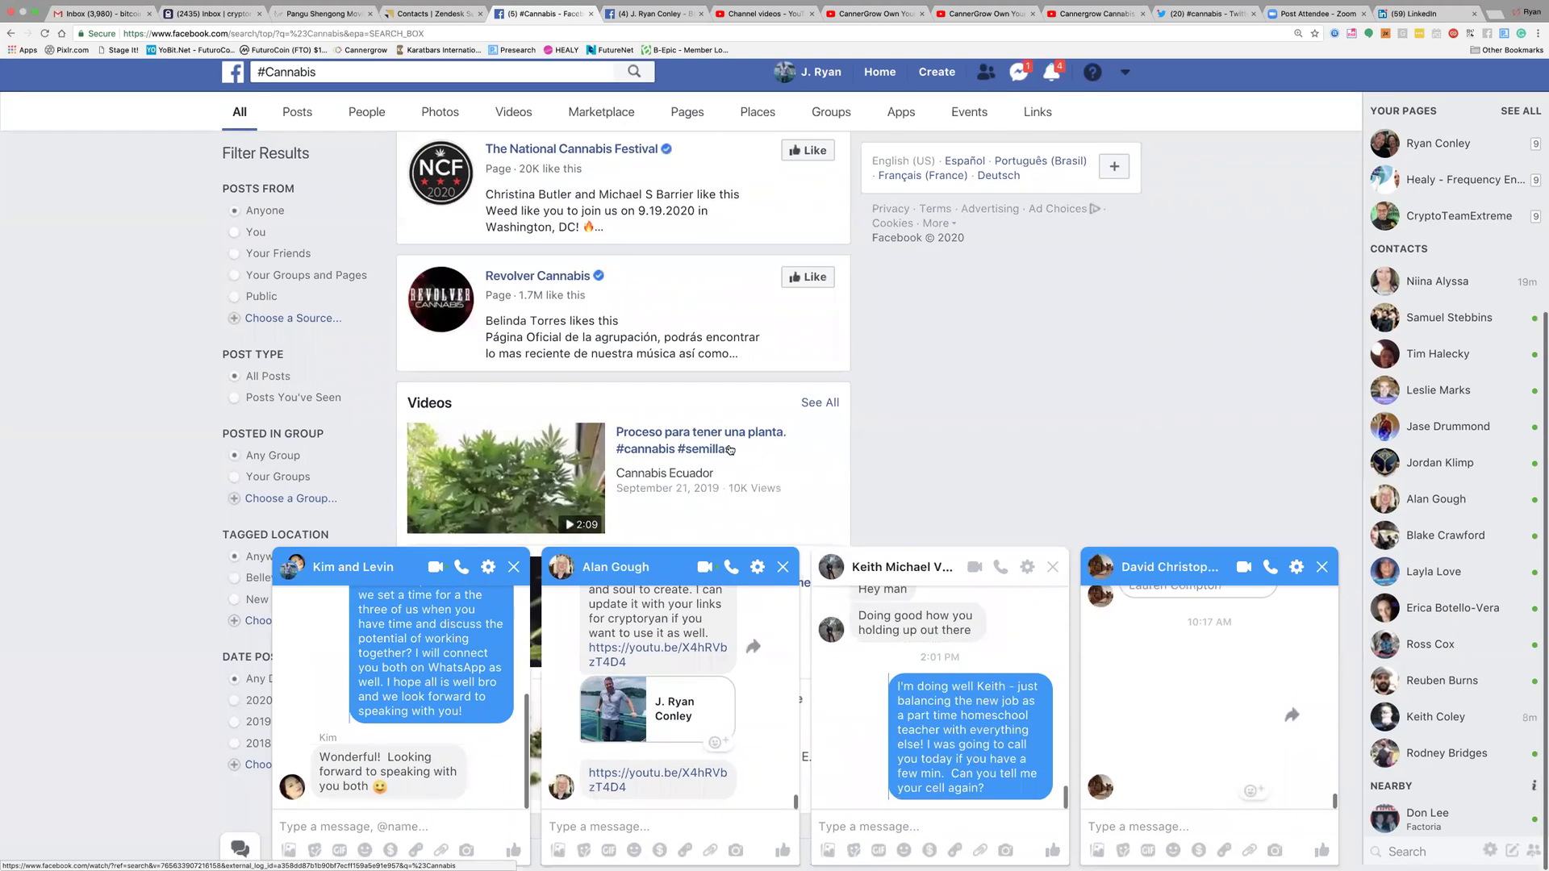
pyautogui.click(1418, 14)
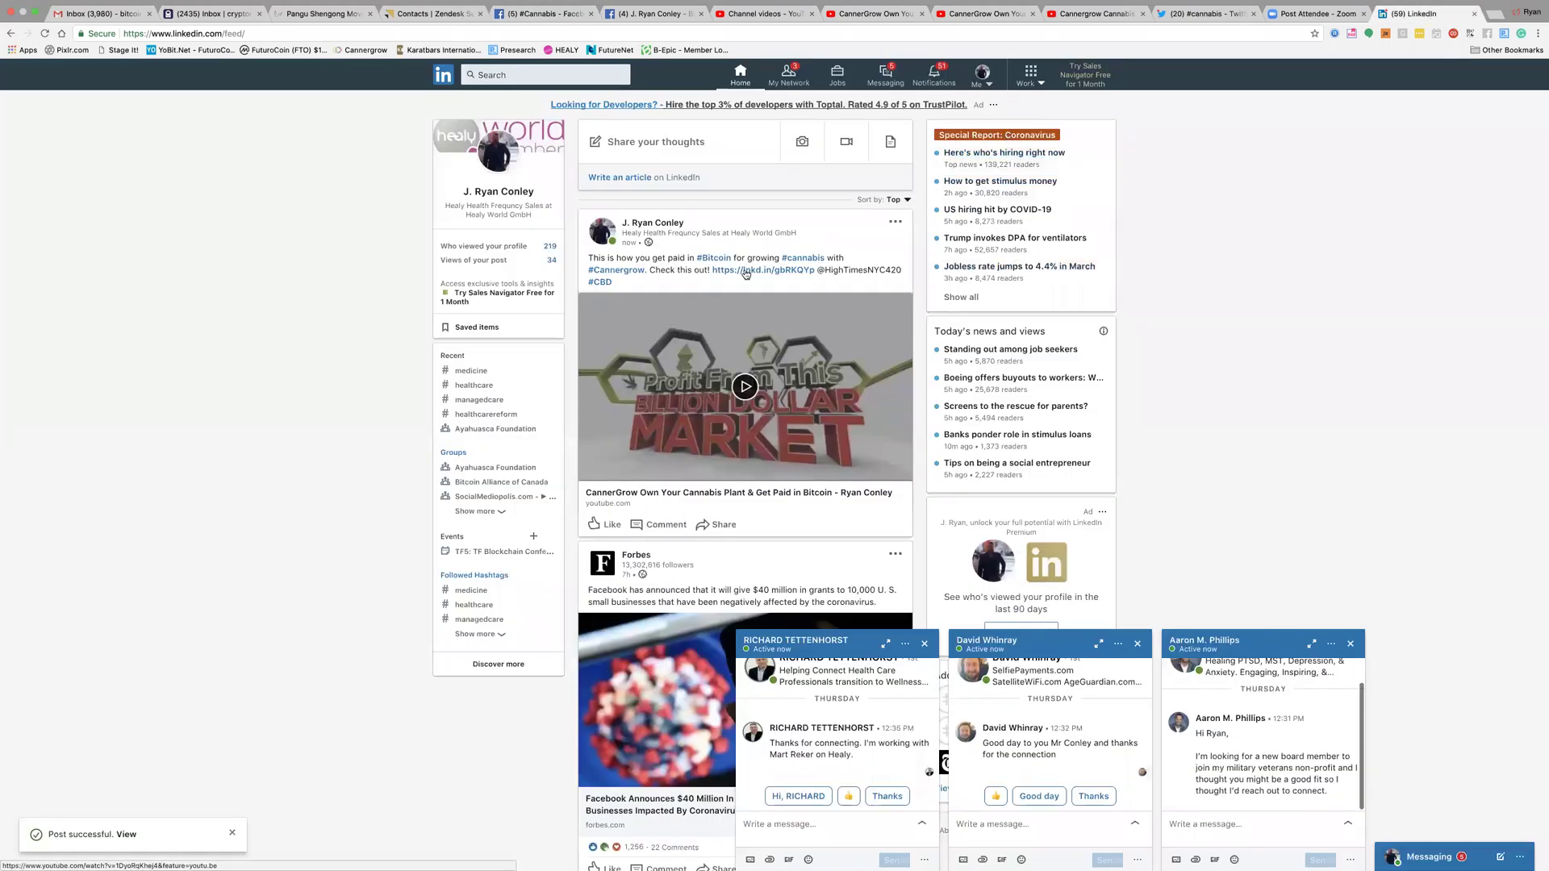
# Step: Search LinkedIn for #cannabis and browse the #cannabis hashtag feed
pyautogui.click(567, 73)
pyautogui.write('#cannabis')
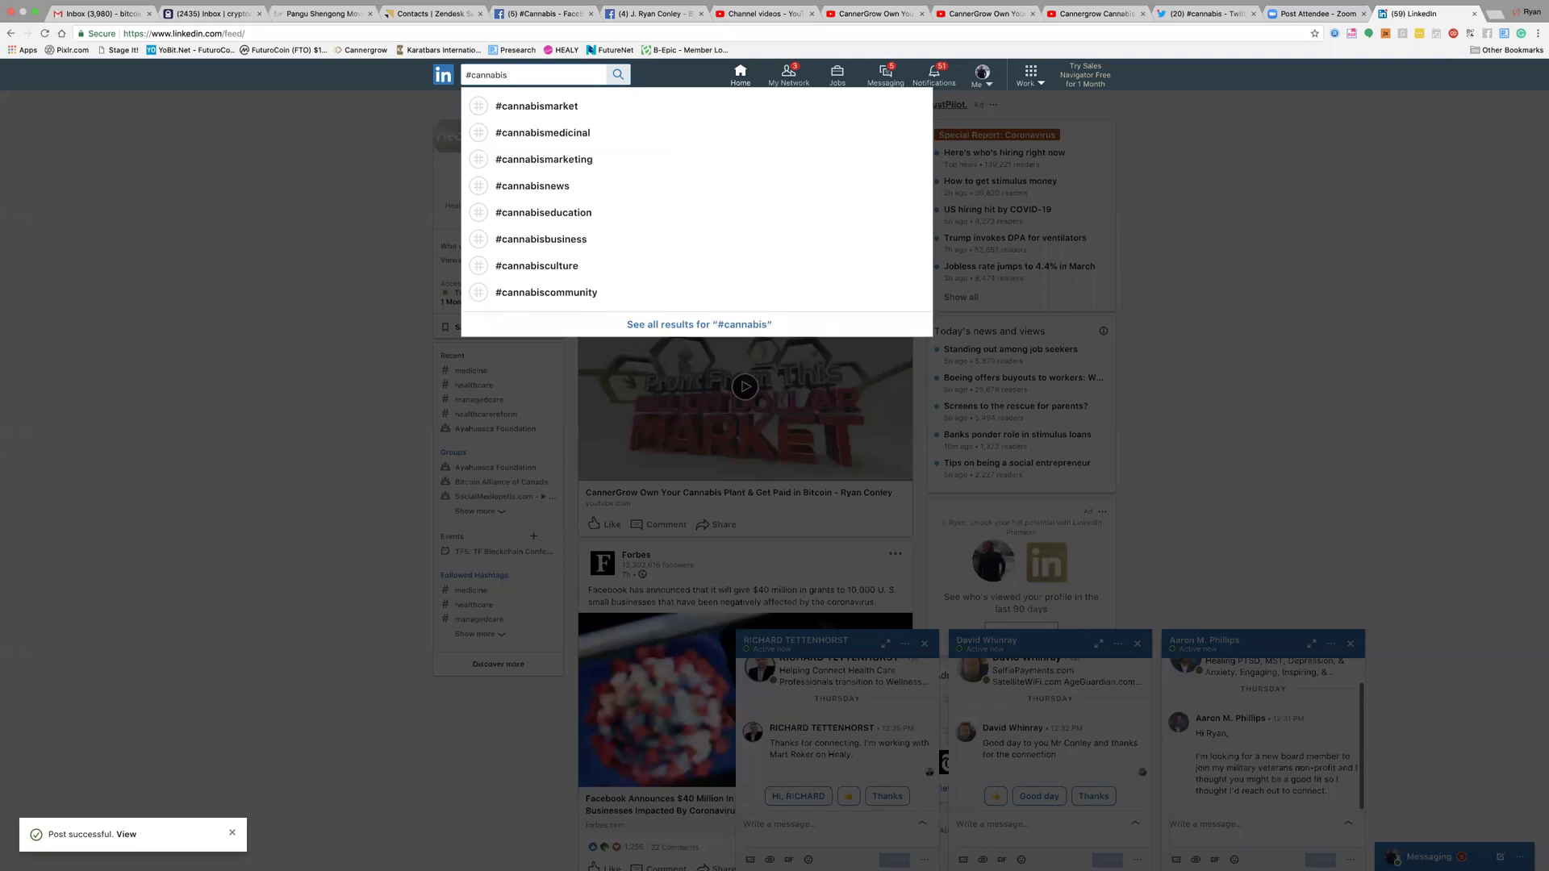
pyautogui.press('Return')
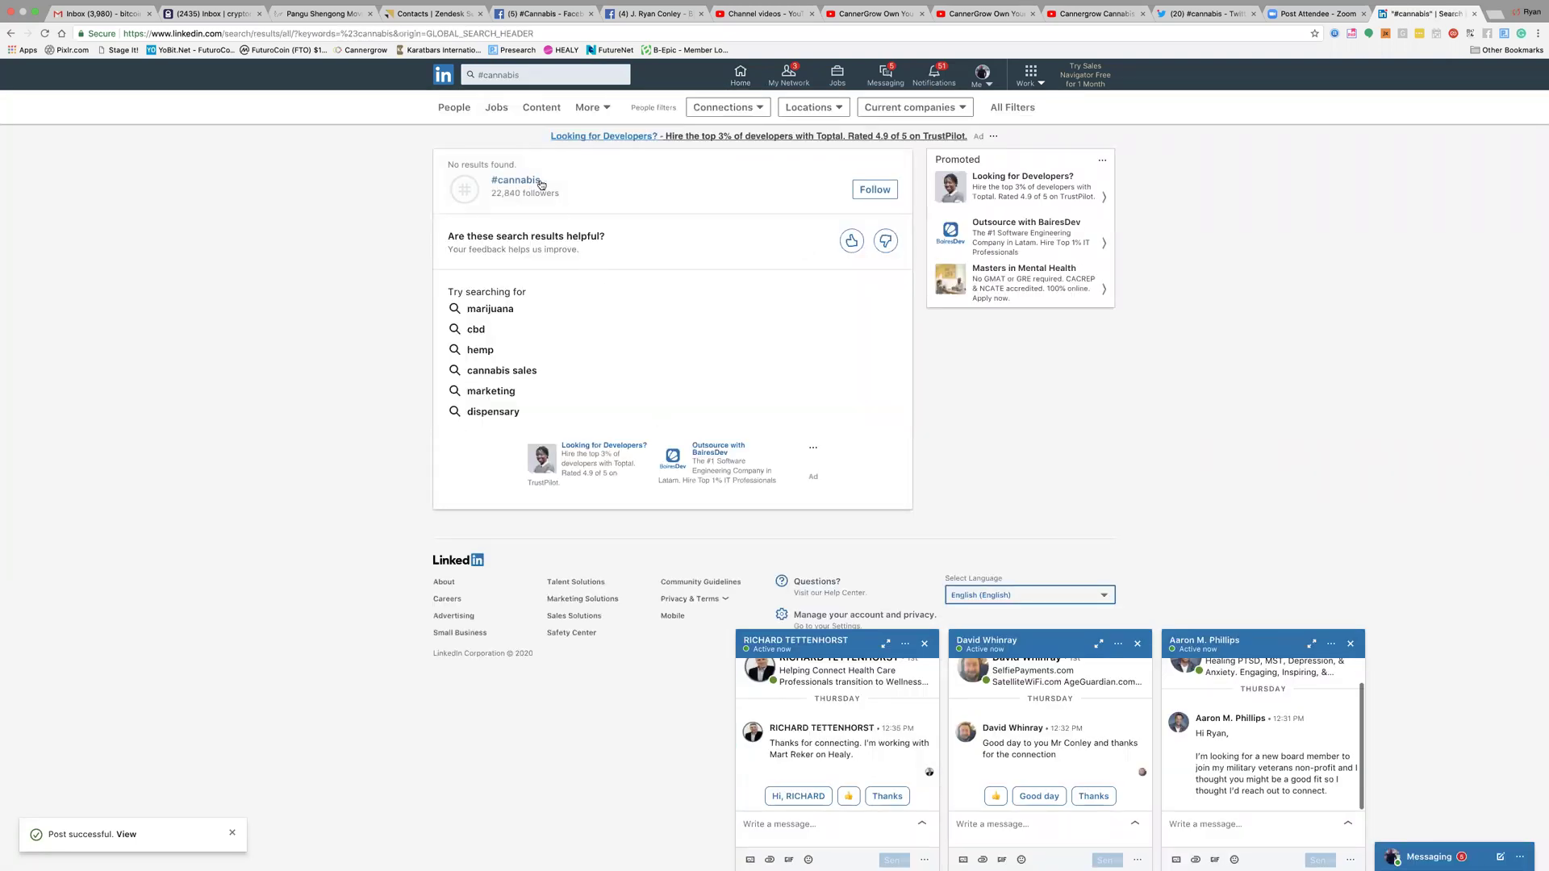
pyautogui.click(518, 184)
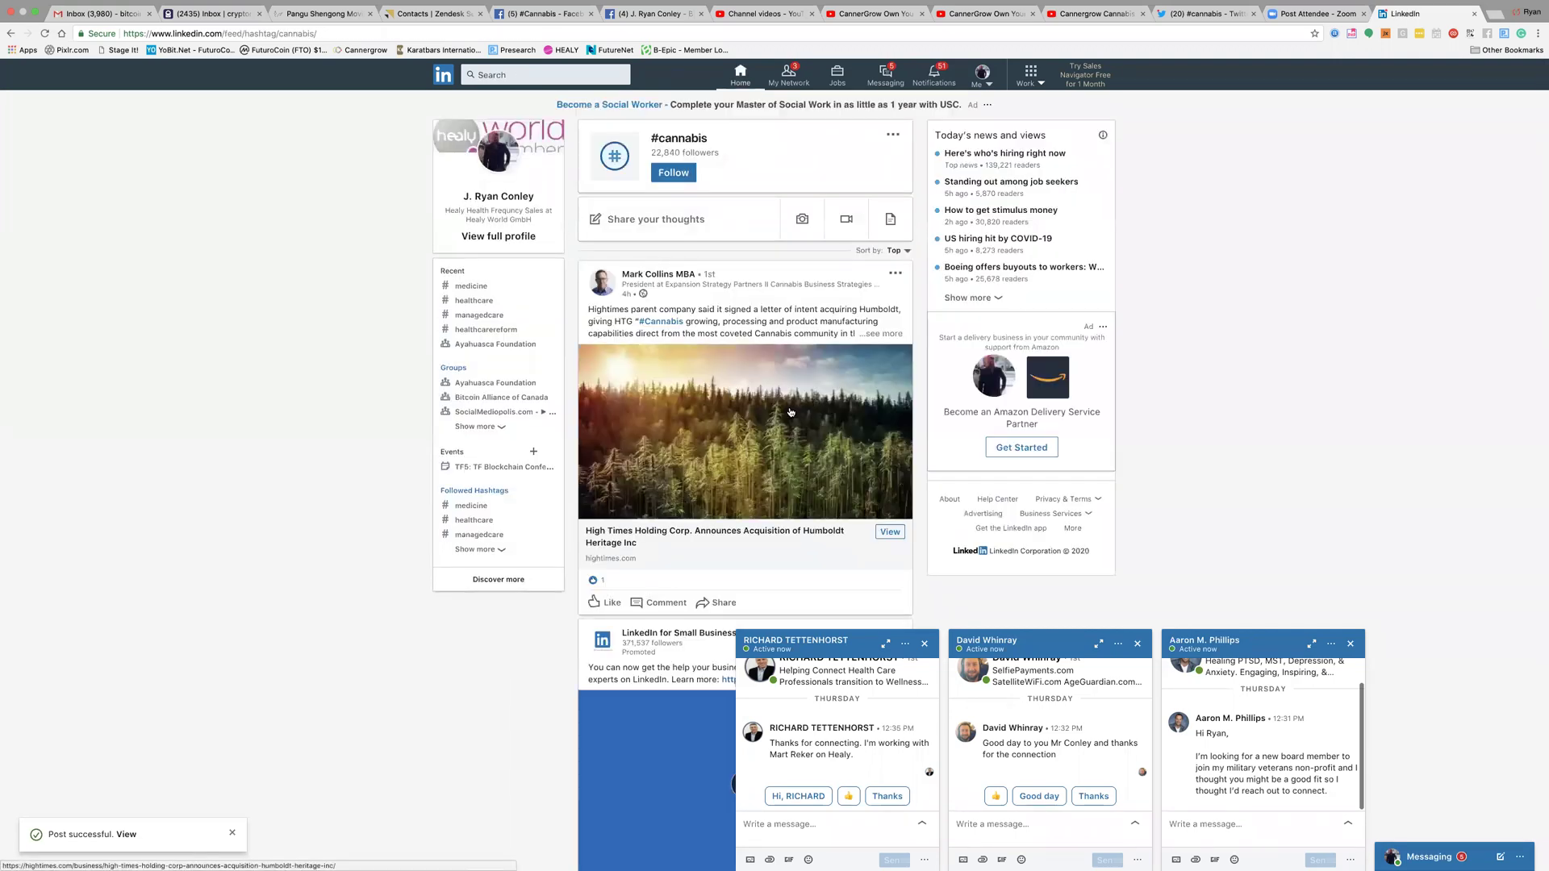
pyautogui.scroll(-1, 758, 363)
pyautogui.scroll(-2, 791, 413)
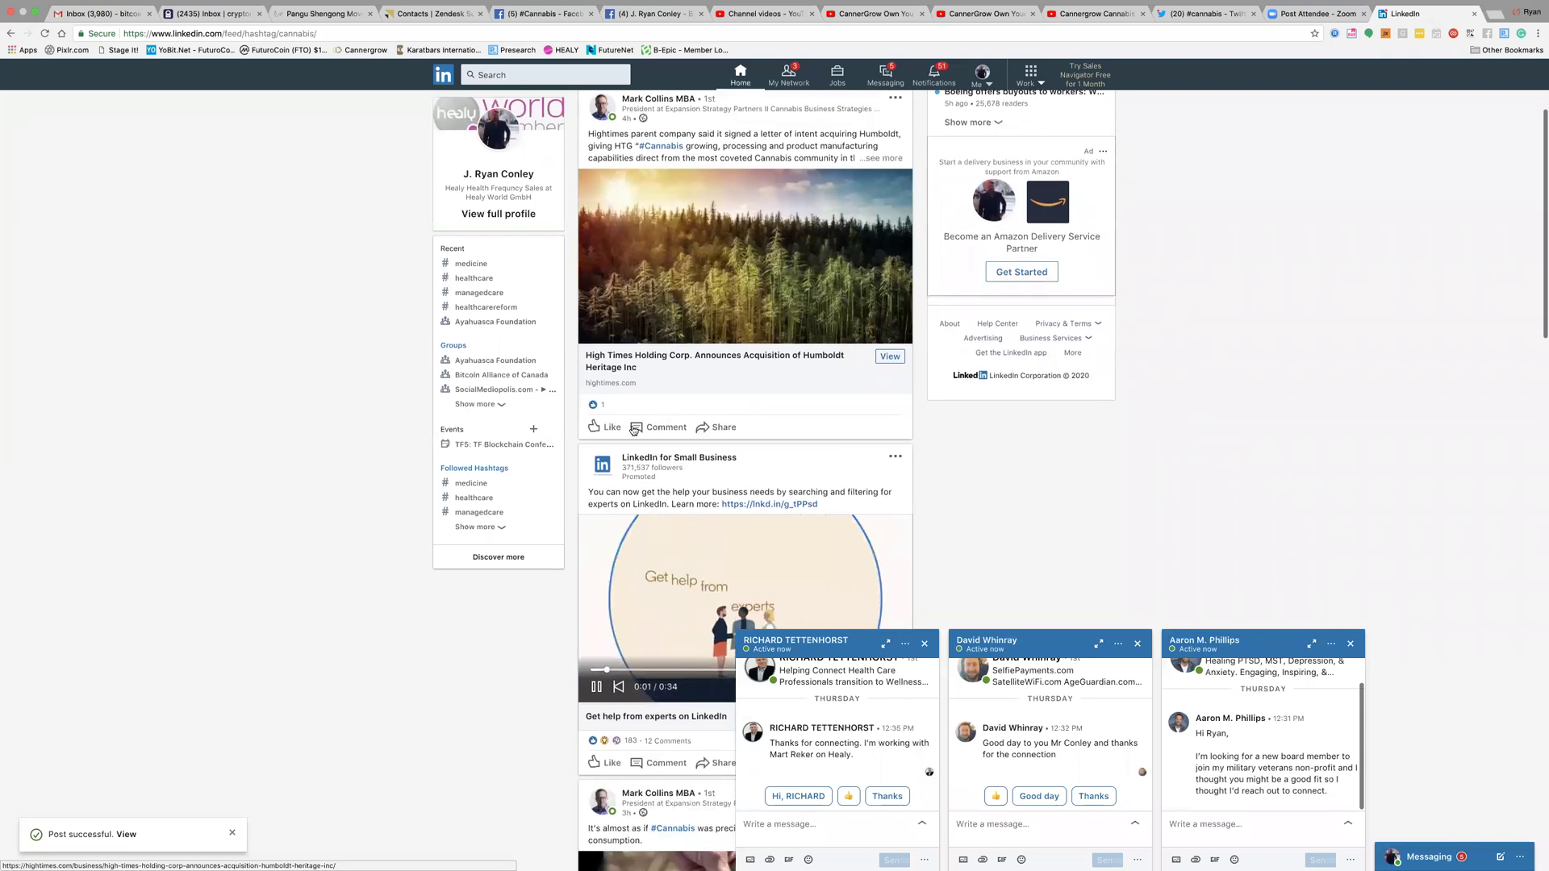
# Step: Like the High Times acquisition post, close both chat windows, and comment the promo text
pyautogui.click(605, 427)
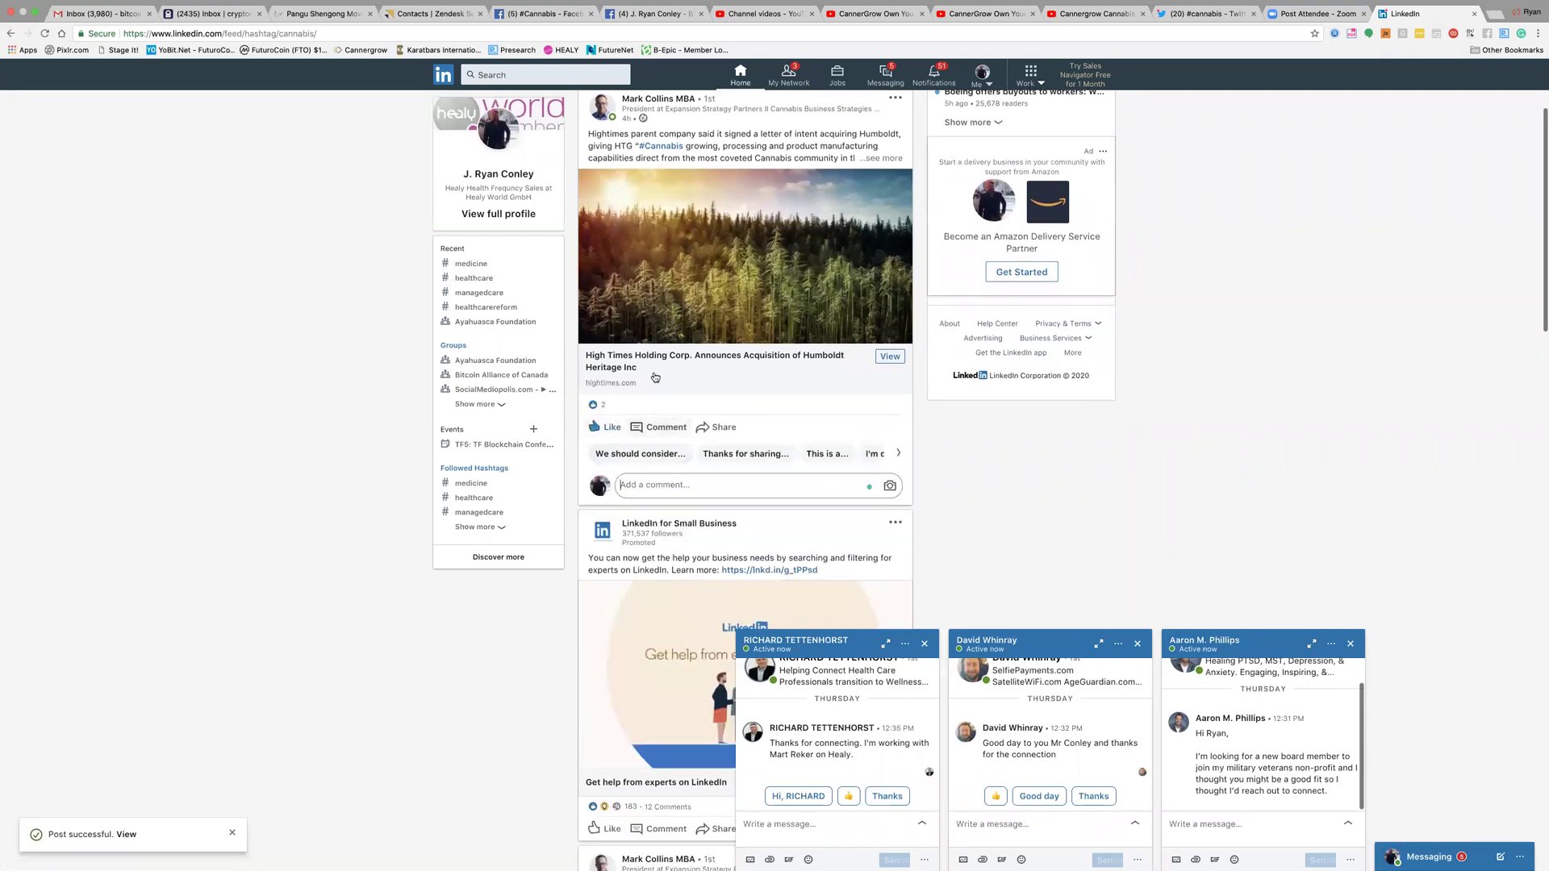
pyautogui.click(646, 488)
pyautogui.write('This is how you get paid in #Bitcoin for growing #cannabis with #Cannergrow. Check this out! https://www.youtube.com/watch?v=1DyoRqKhej4&feature=youtu.be @HighTimesNYC420 #CBD')
pyautogui.press('Escape')
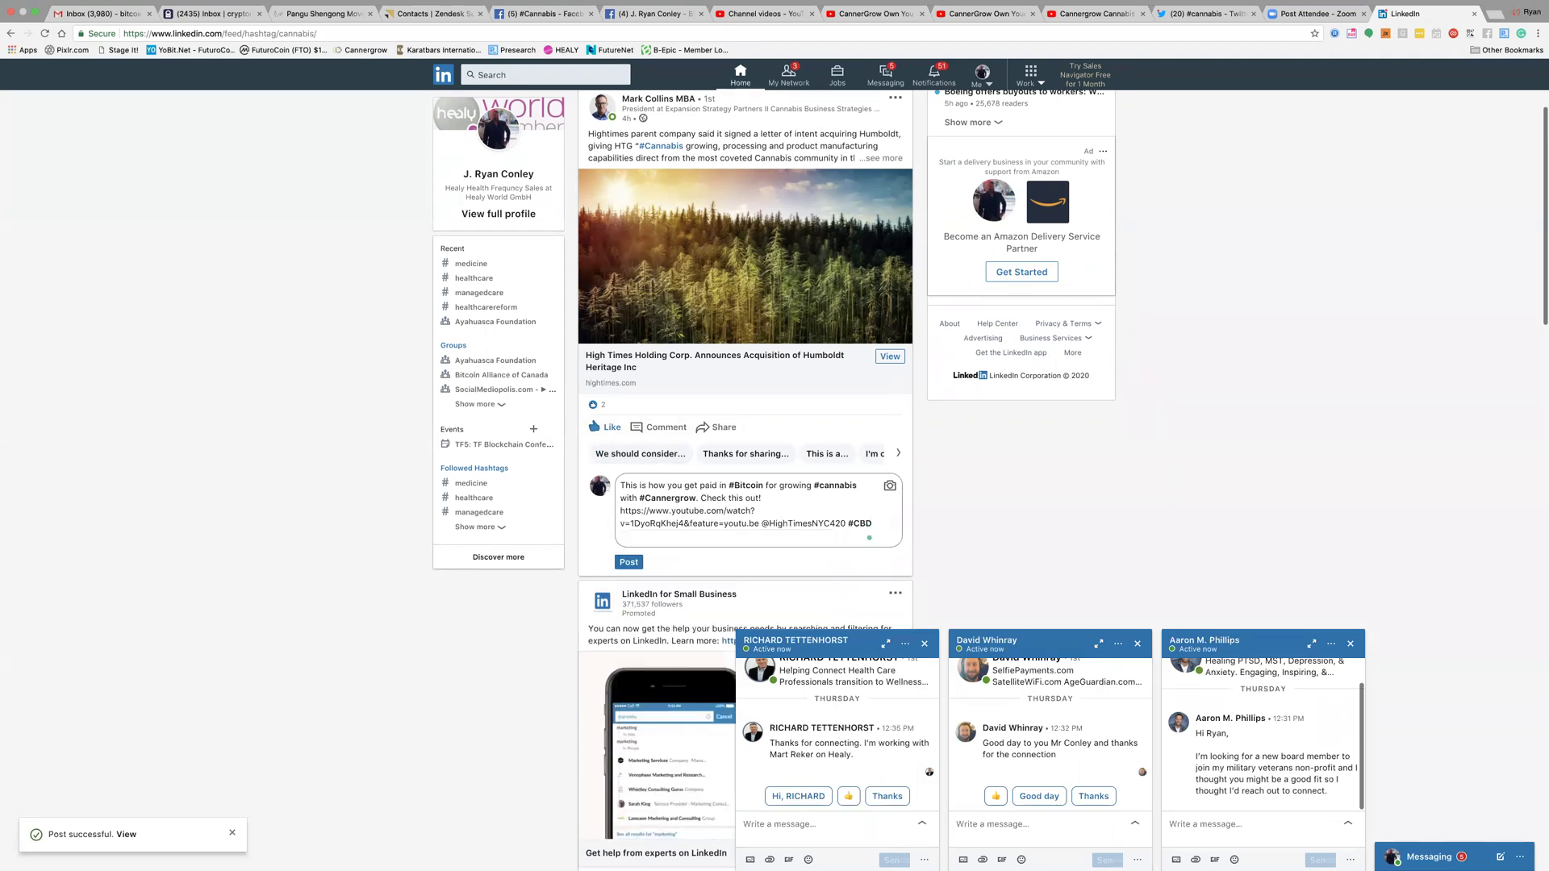
pyautogui.click(925, 643)
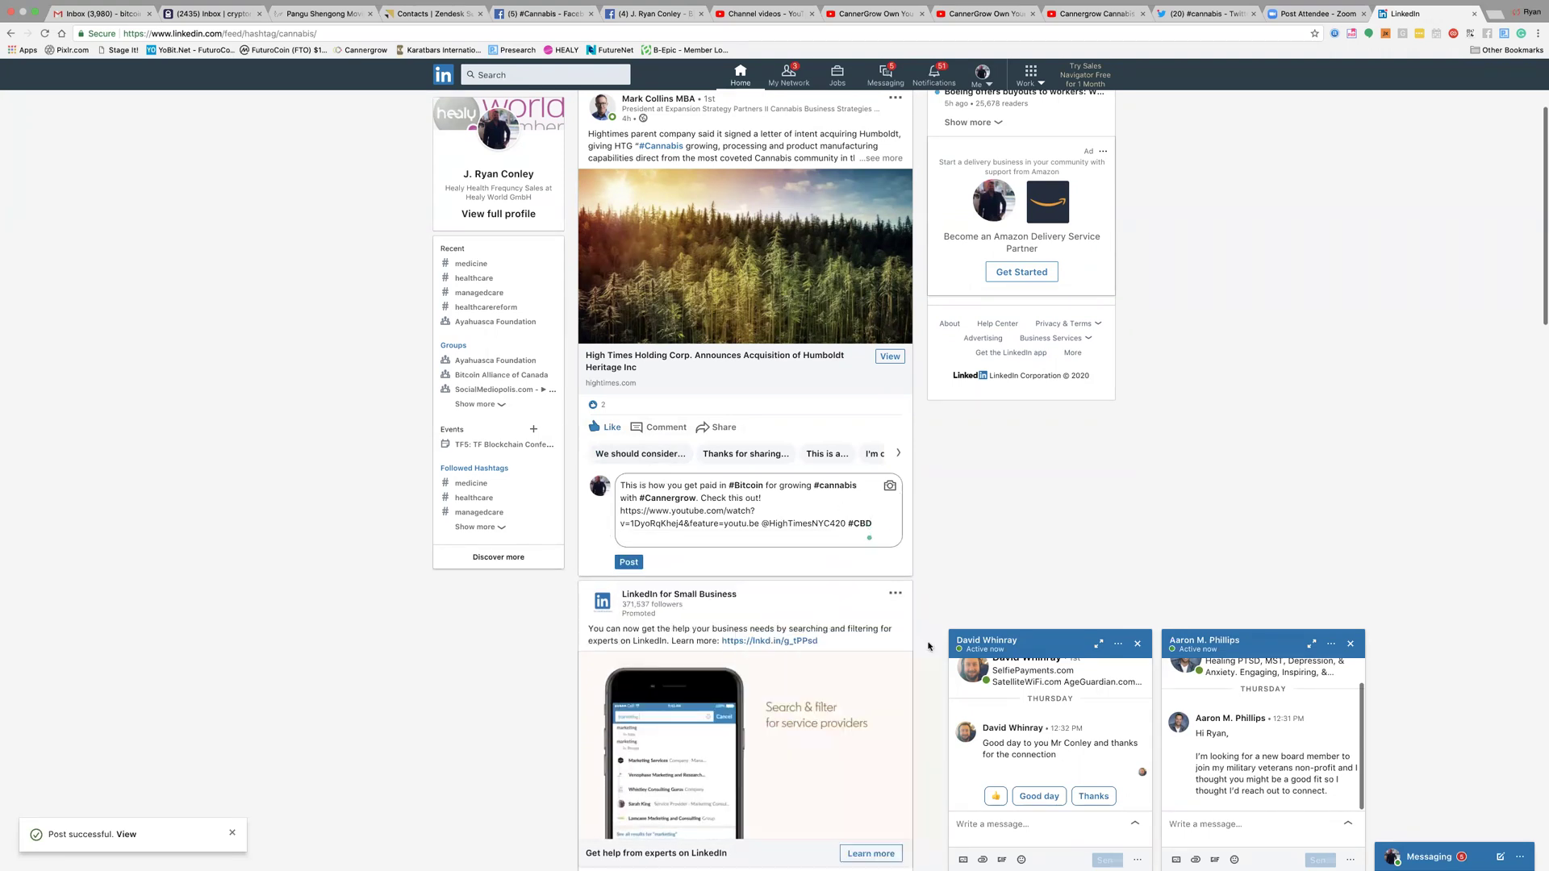
pyautogui.click(1138, 645)
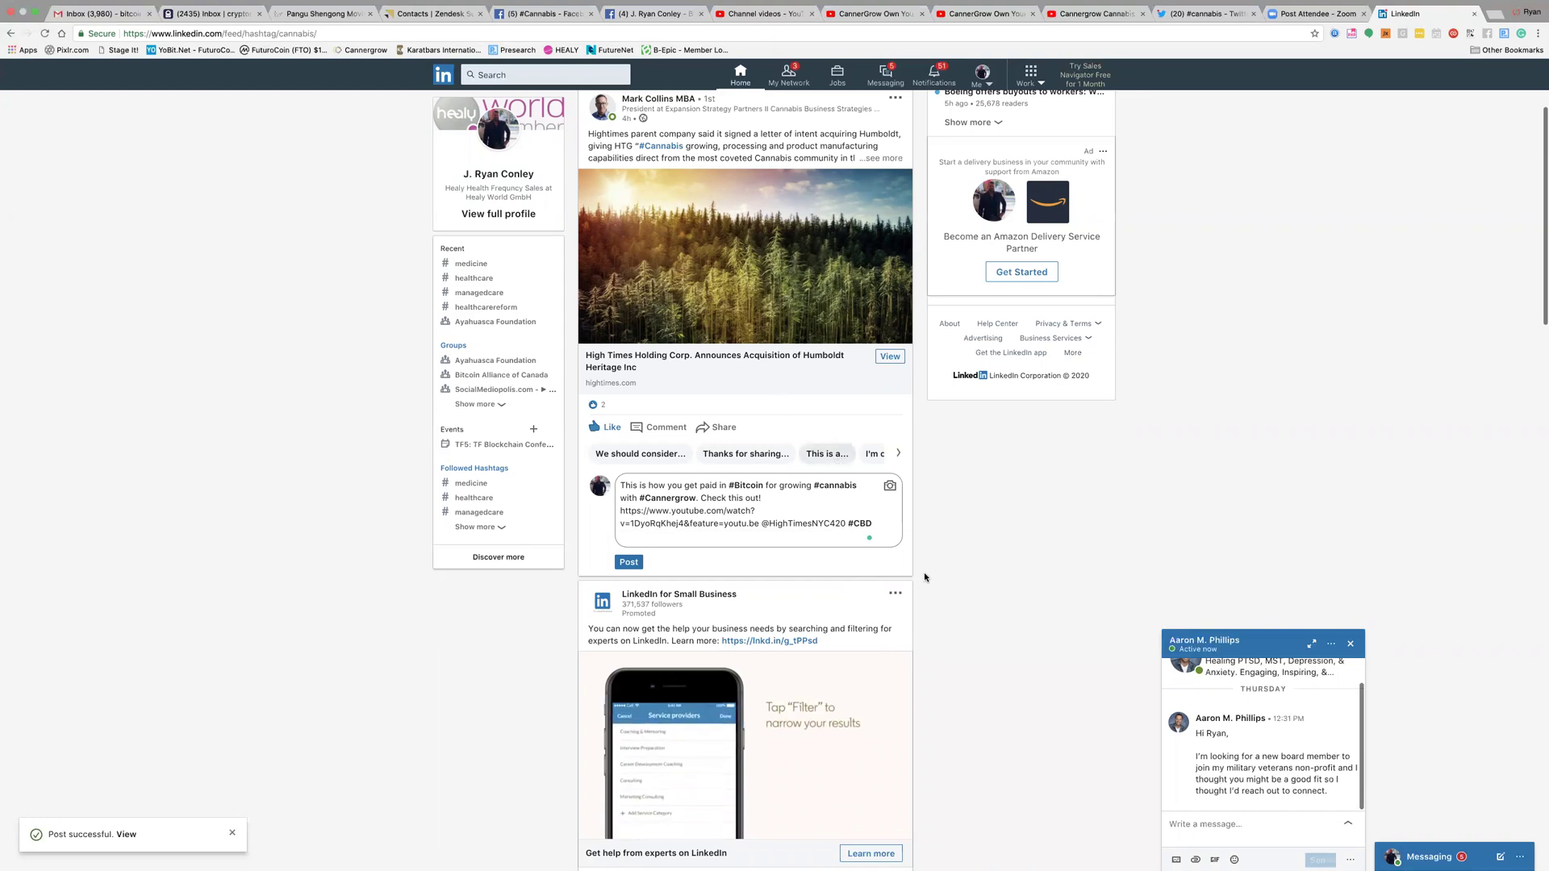
pyautogui.click(628, 562)
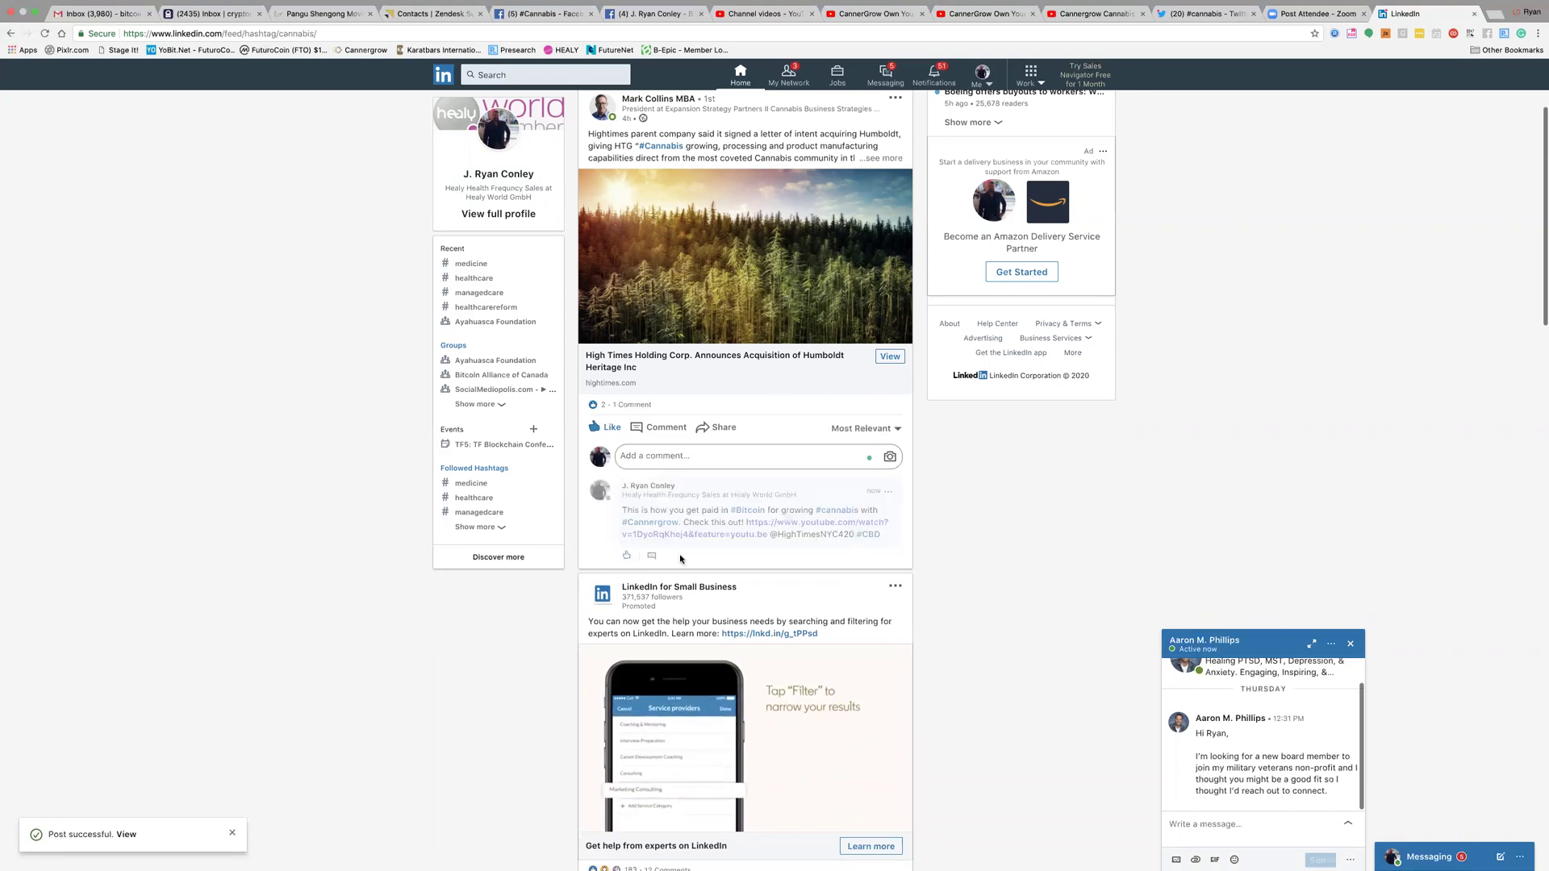
pyautogui.scroll(-5, 978, 617)
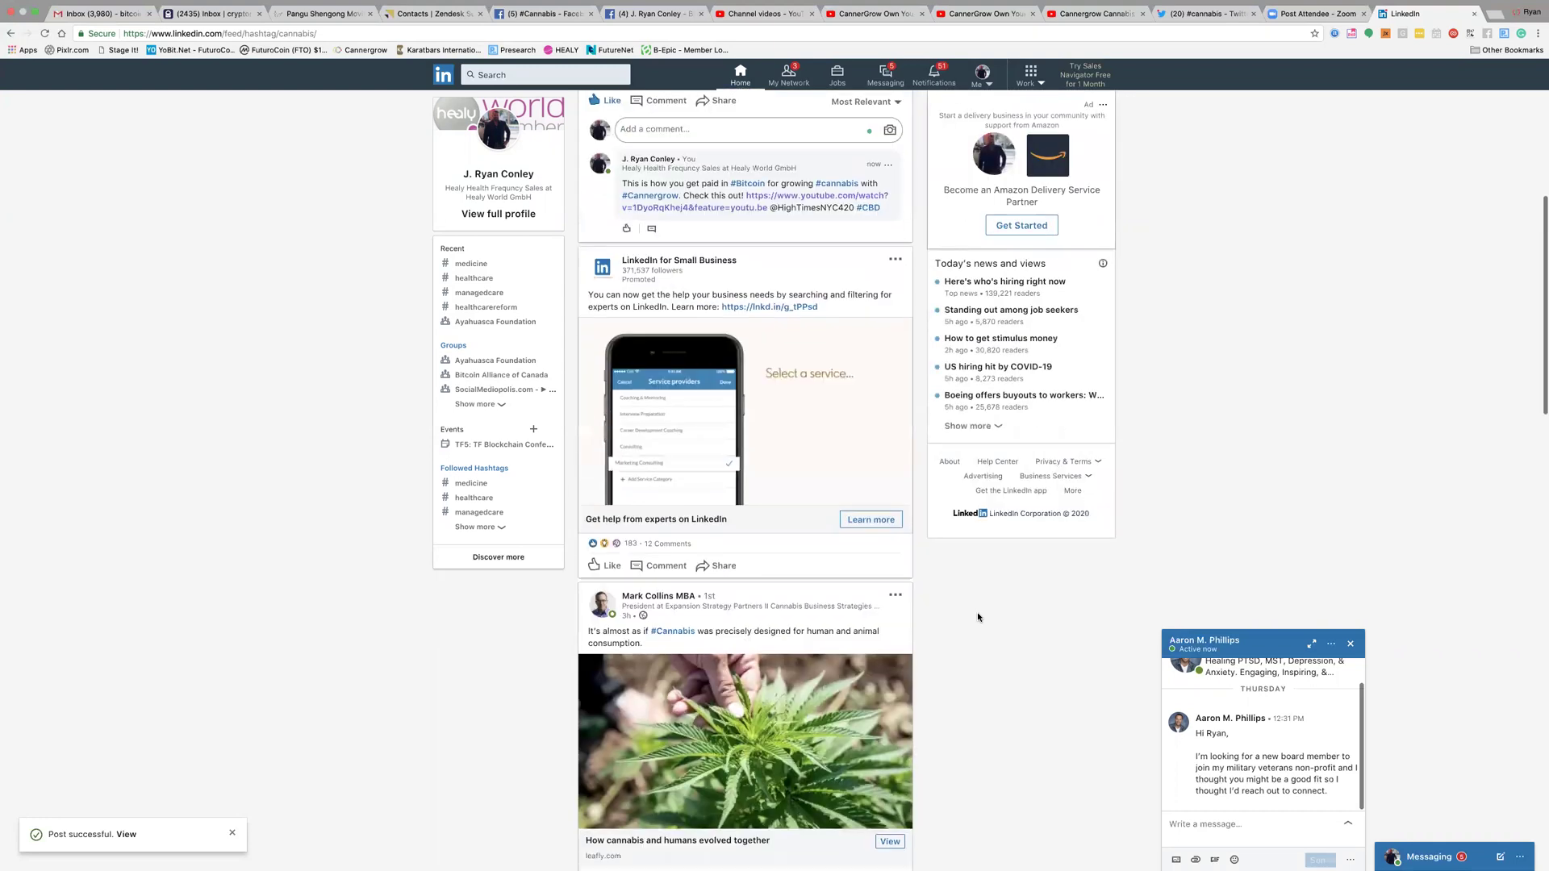
# Step: Like the 'How cannabis and humans evolved together' post and comment the promo with YouTube link
pyautogui.scroll(-2, 764, 513)
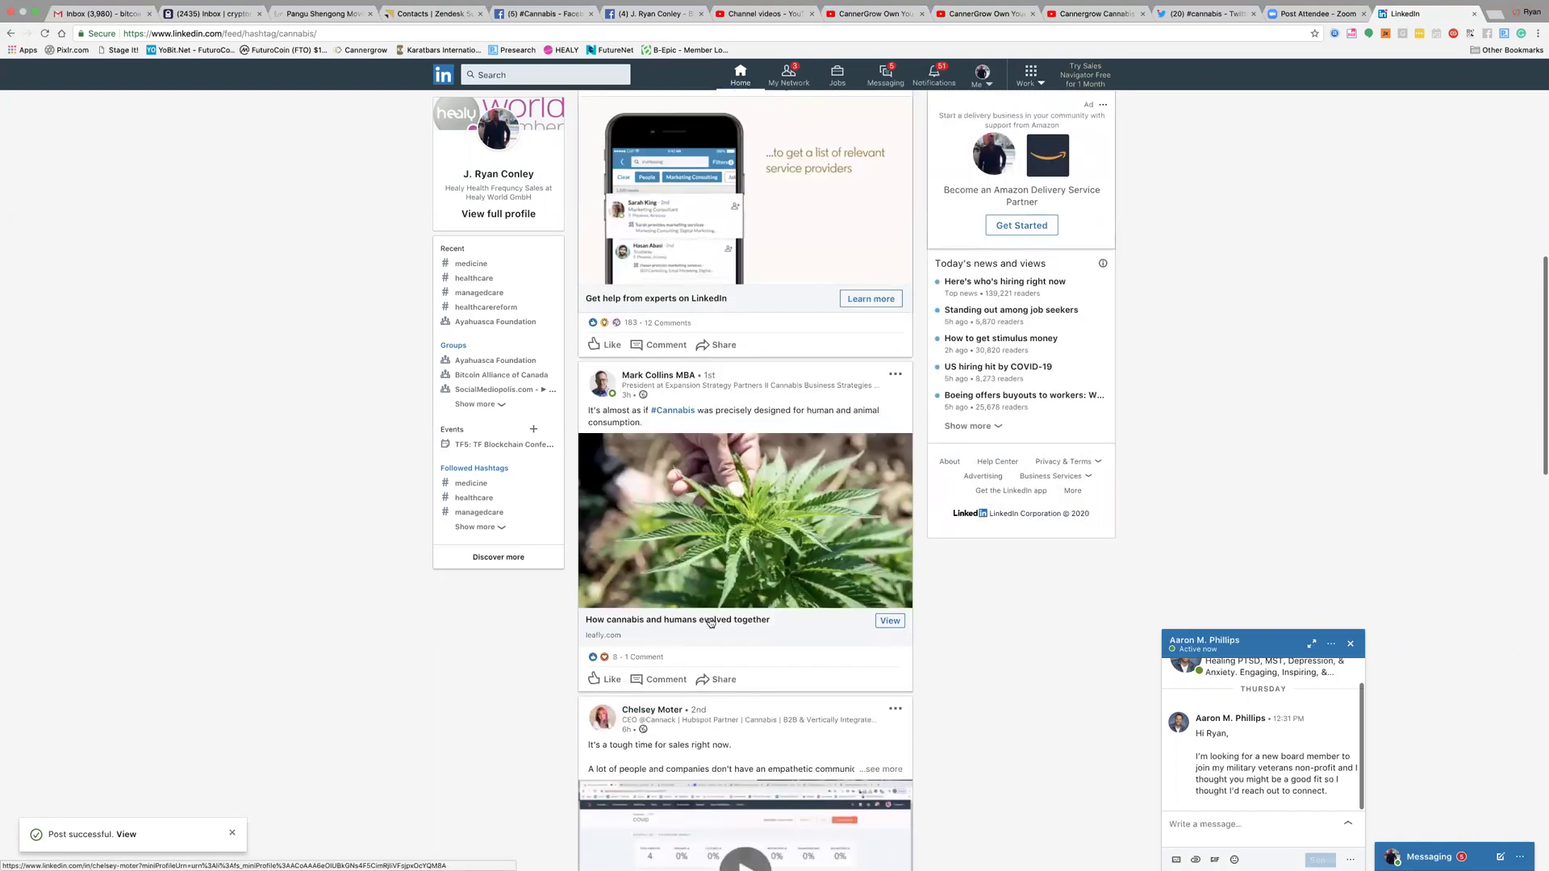
pyautogui.click(599, 681)
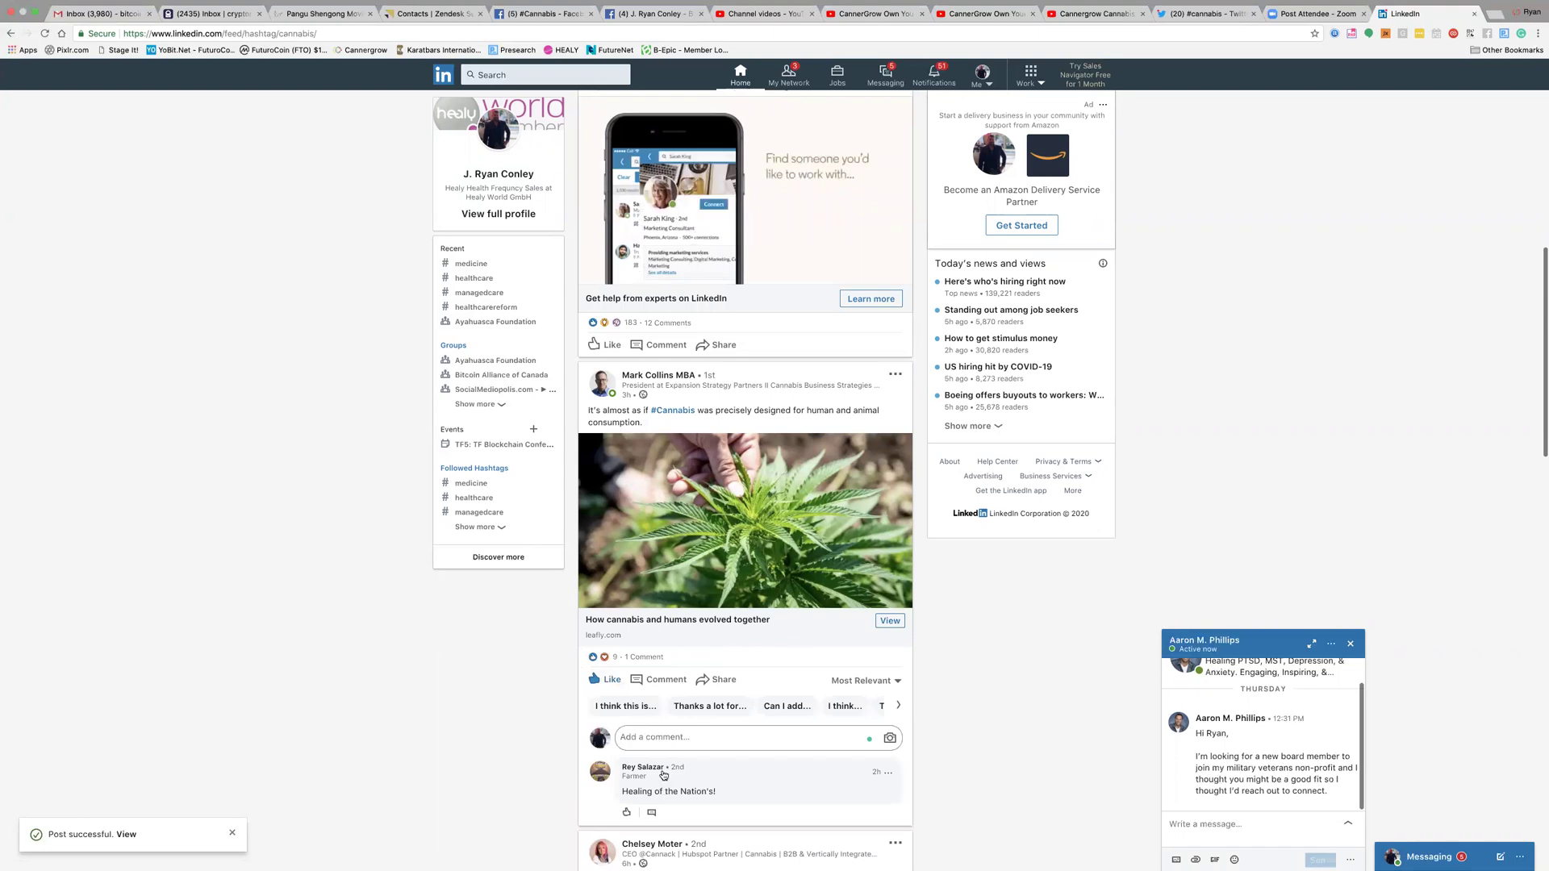
pyautogui.click(668, 741)
pyautogui.write('This is how you get paid in #Bitcoin for growing #cannabis with #Cannergrow. Check this out! https://www.youtube.com/watch?v=1DyoRqKhej4&feature=youtu.be @HighTimesNYC420 #CBD')
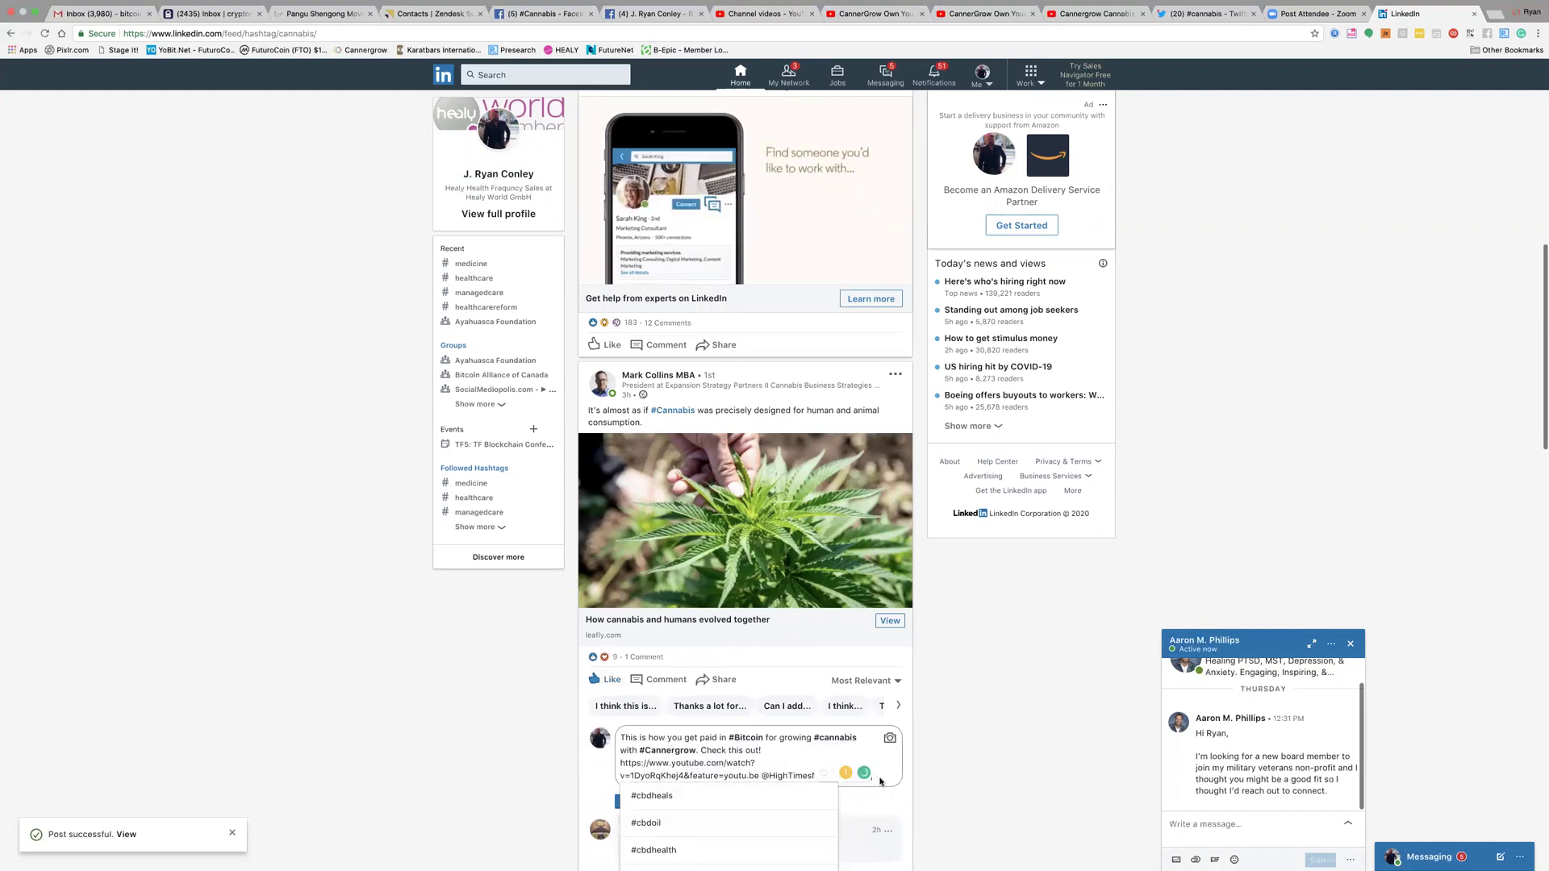
pyautogui.click(880, 781)
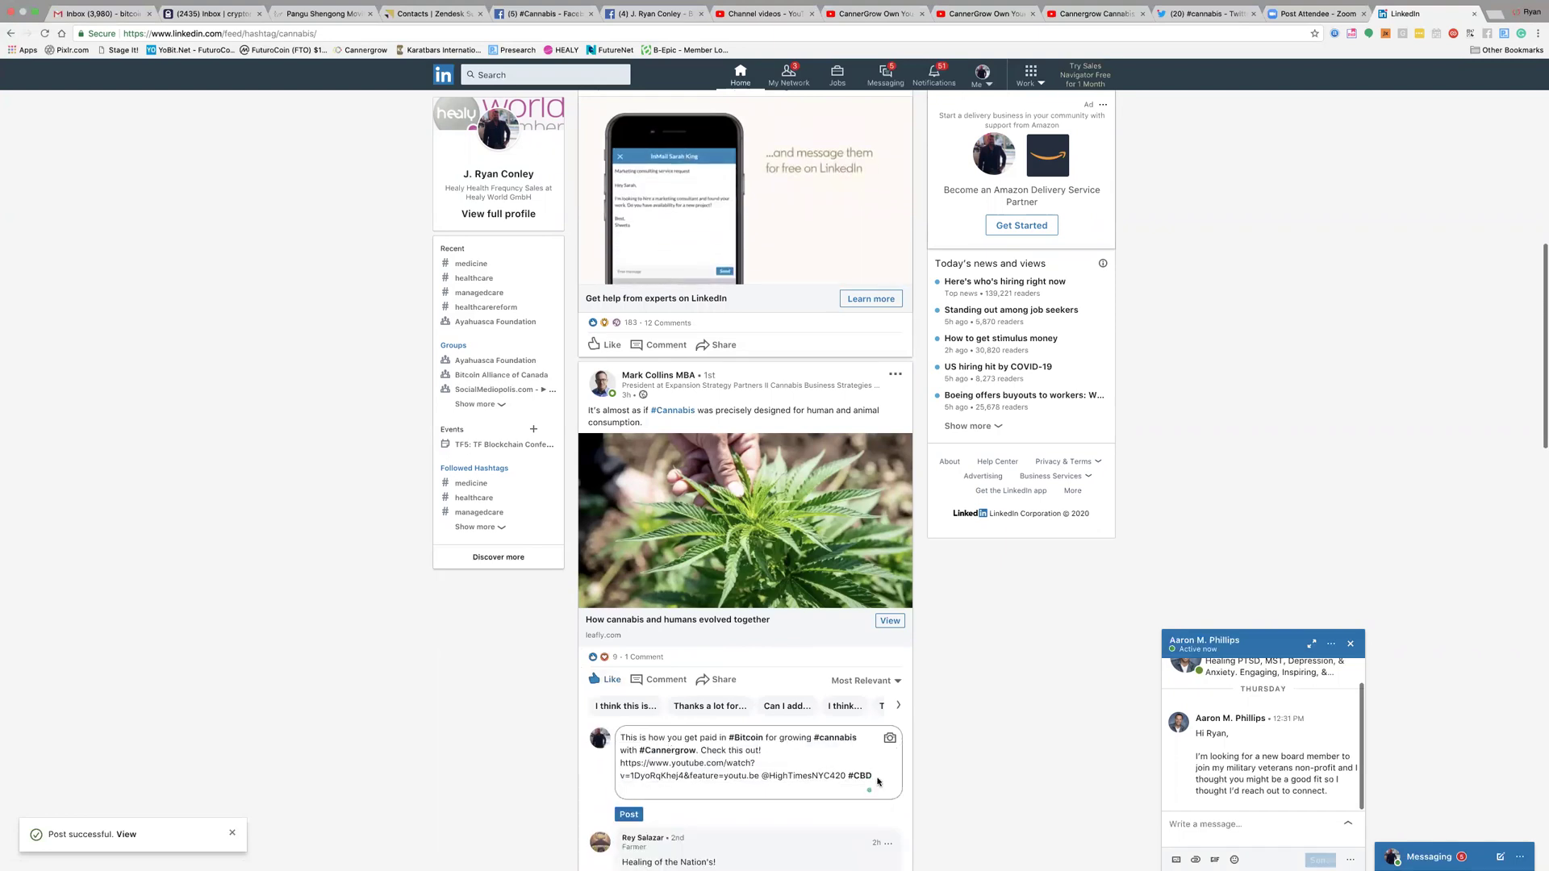
pyautogui.click(621, 816)
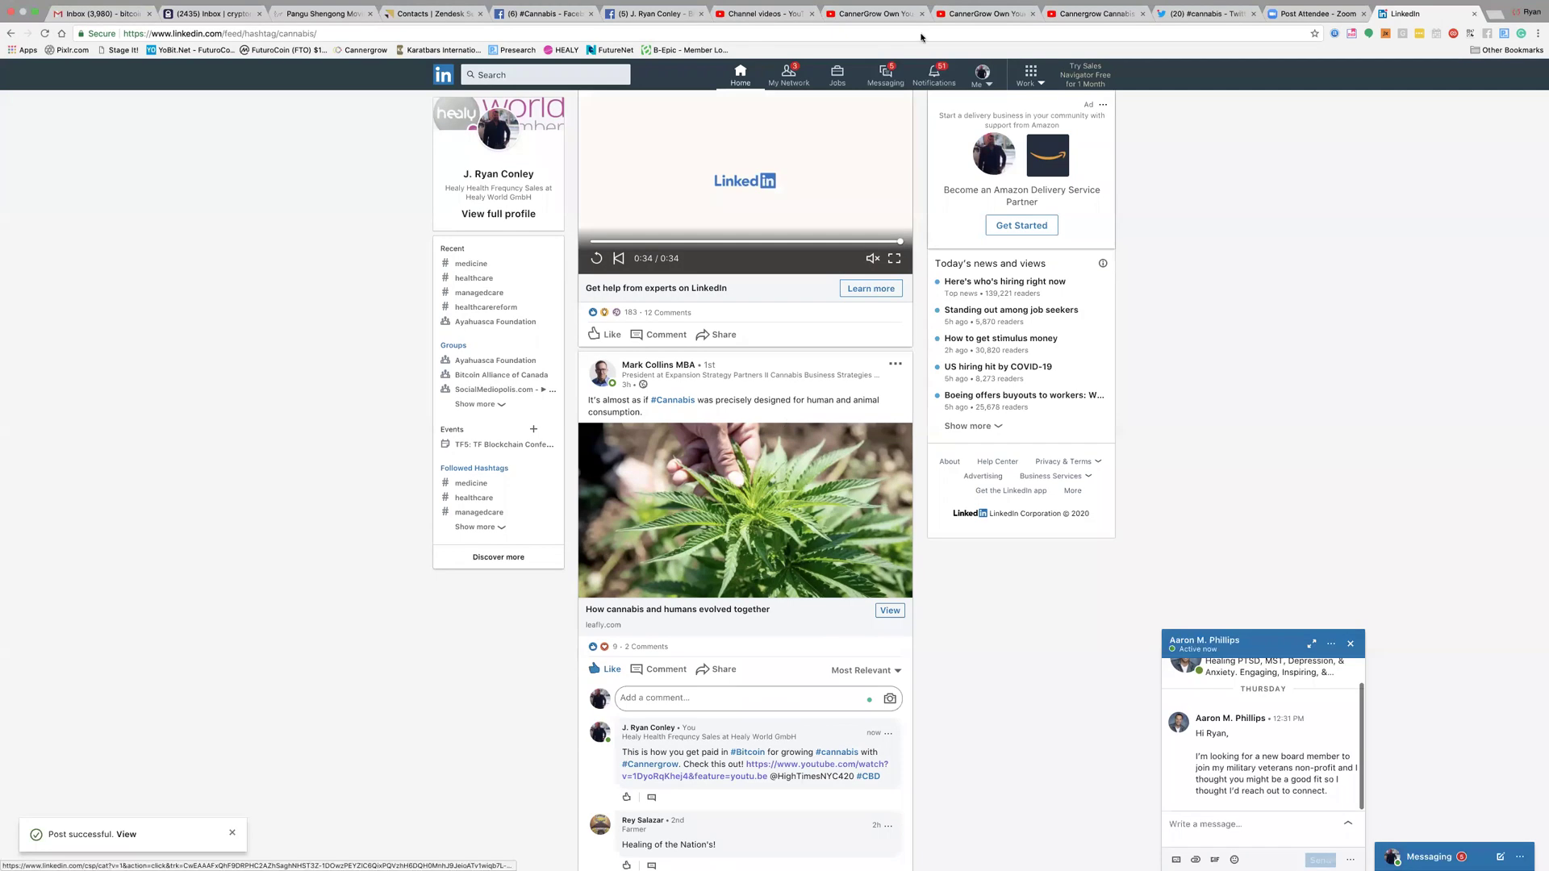
# Step: Reload the CannerGrow YouTube video page and give the video a like
pyautogui.click(871, 15)
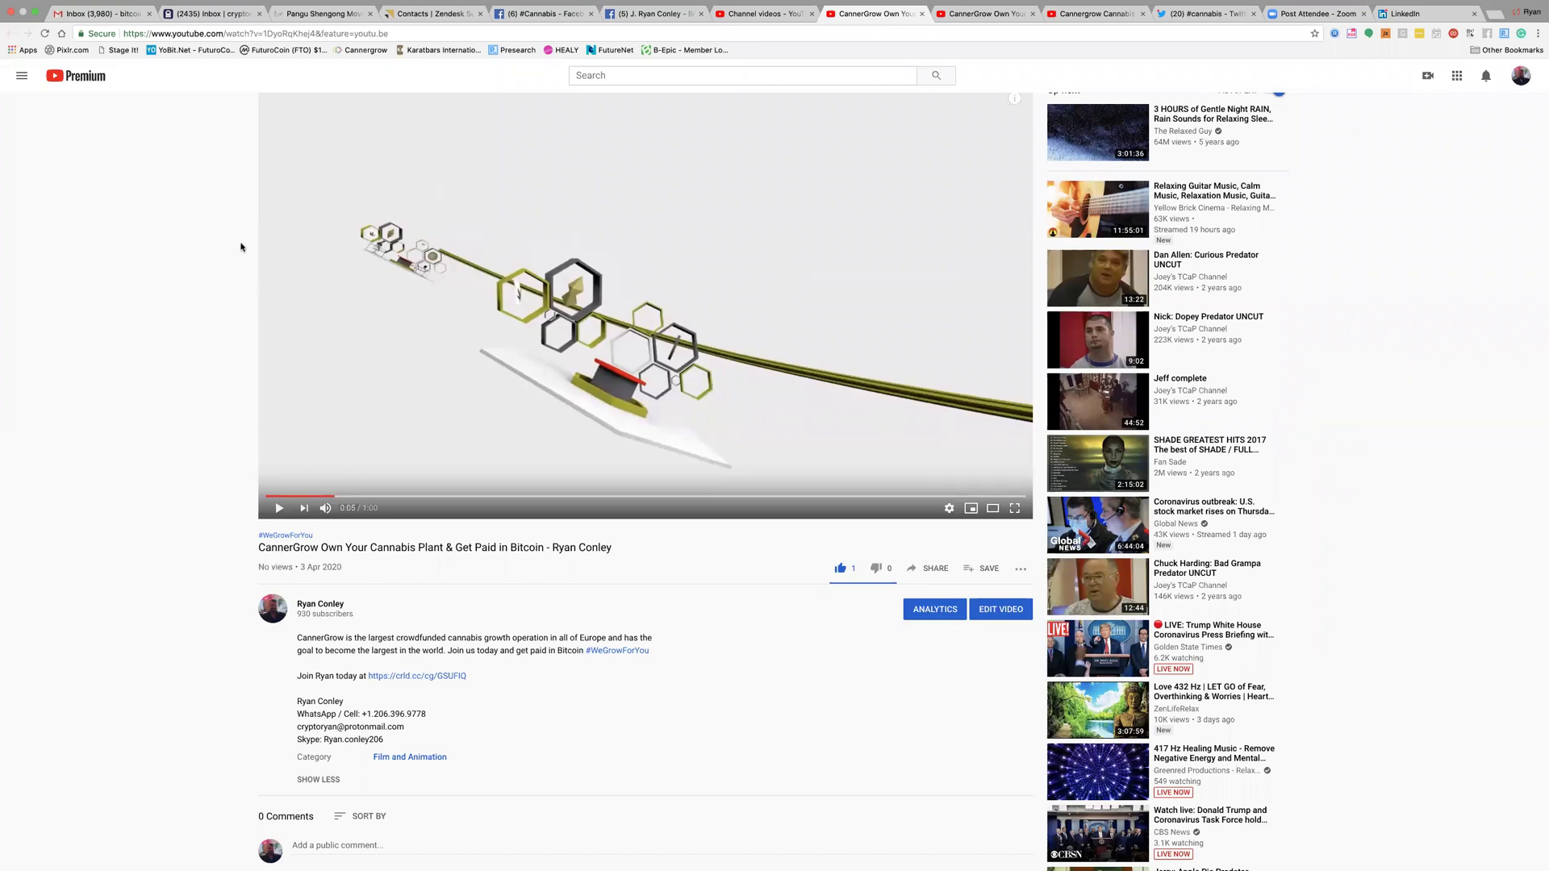
pyautogui.click(46, 34)
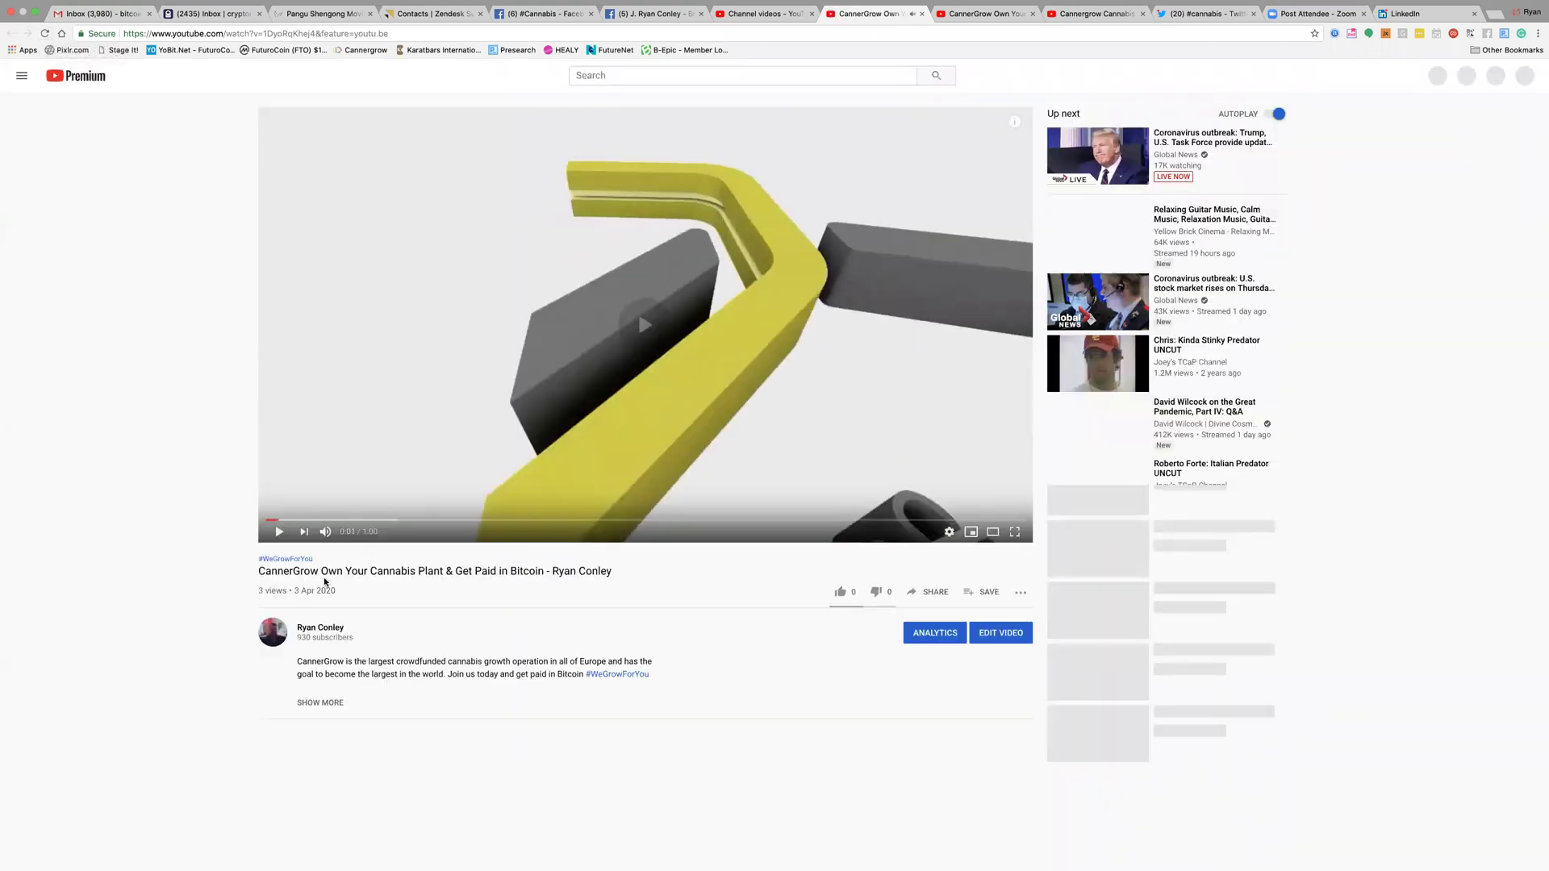
pyautogui.click(840, 591)
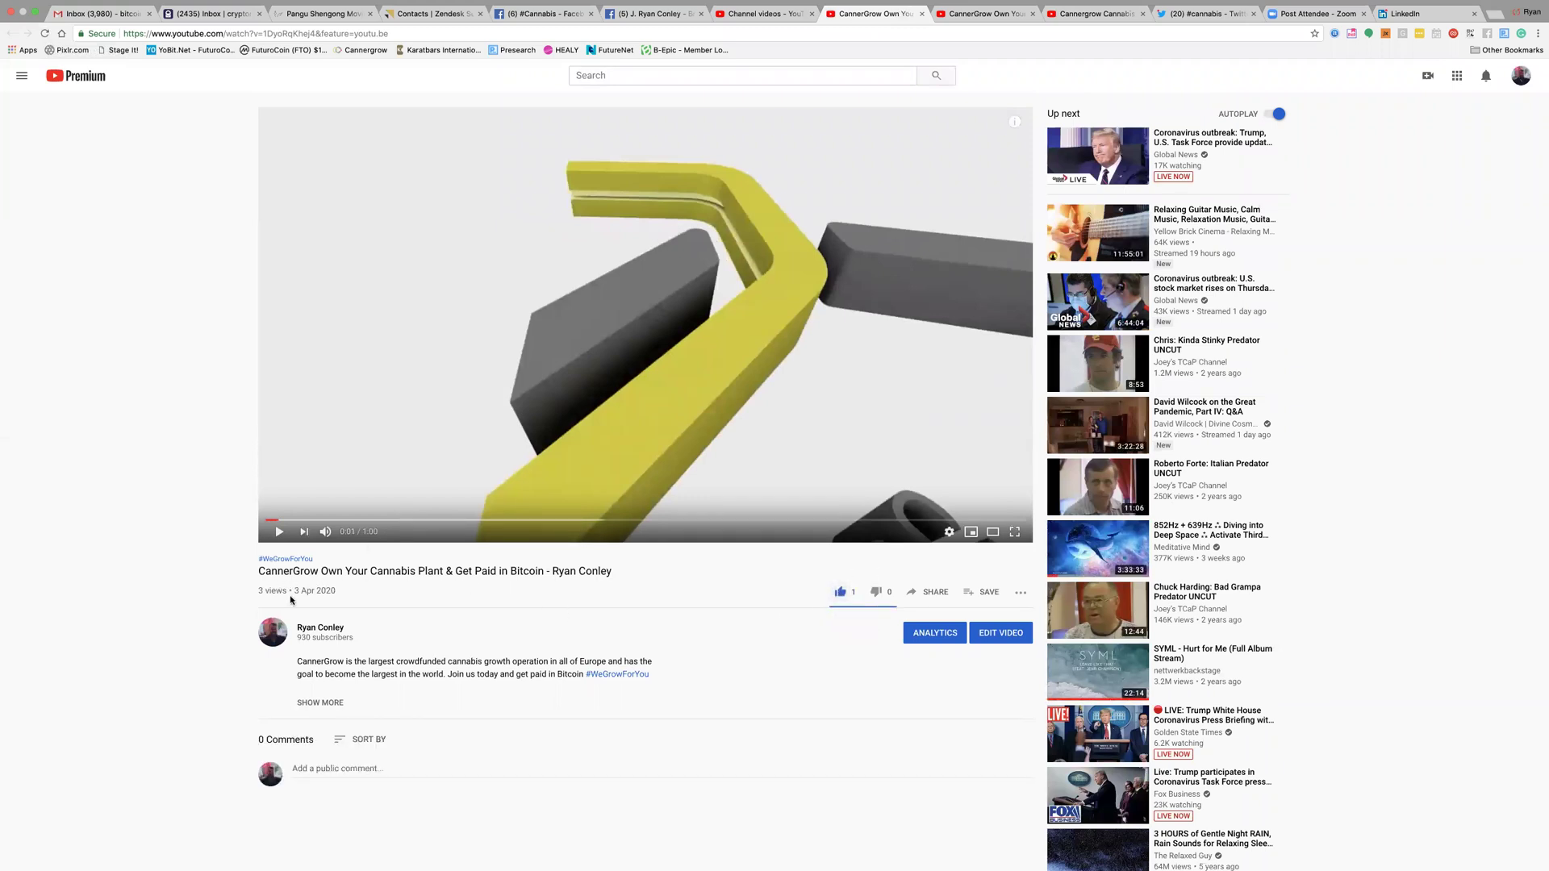
pyautogui.click(763, 14)
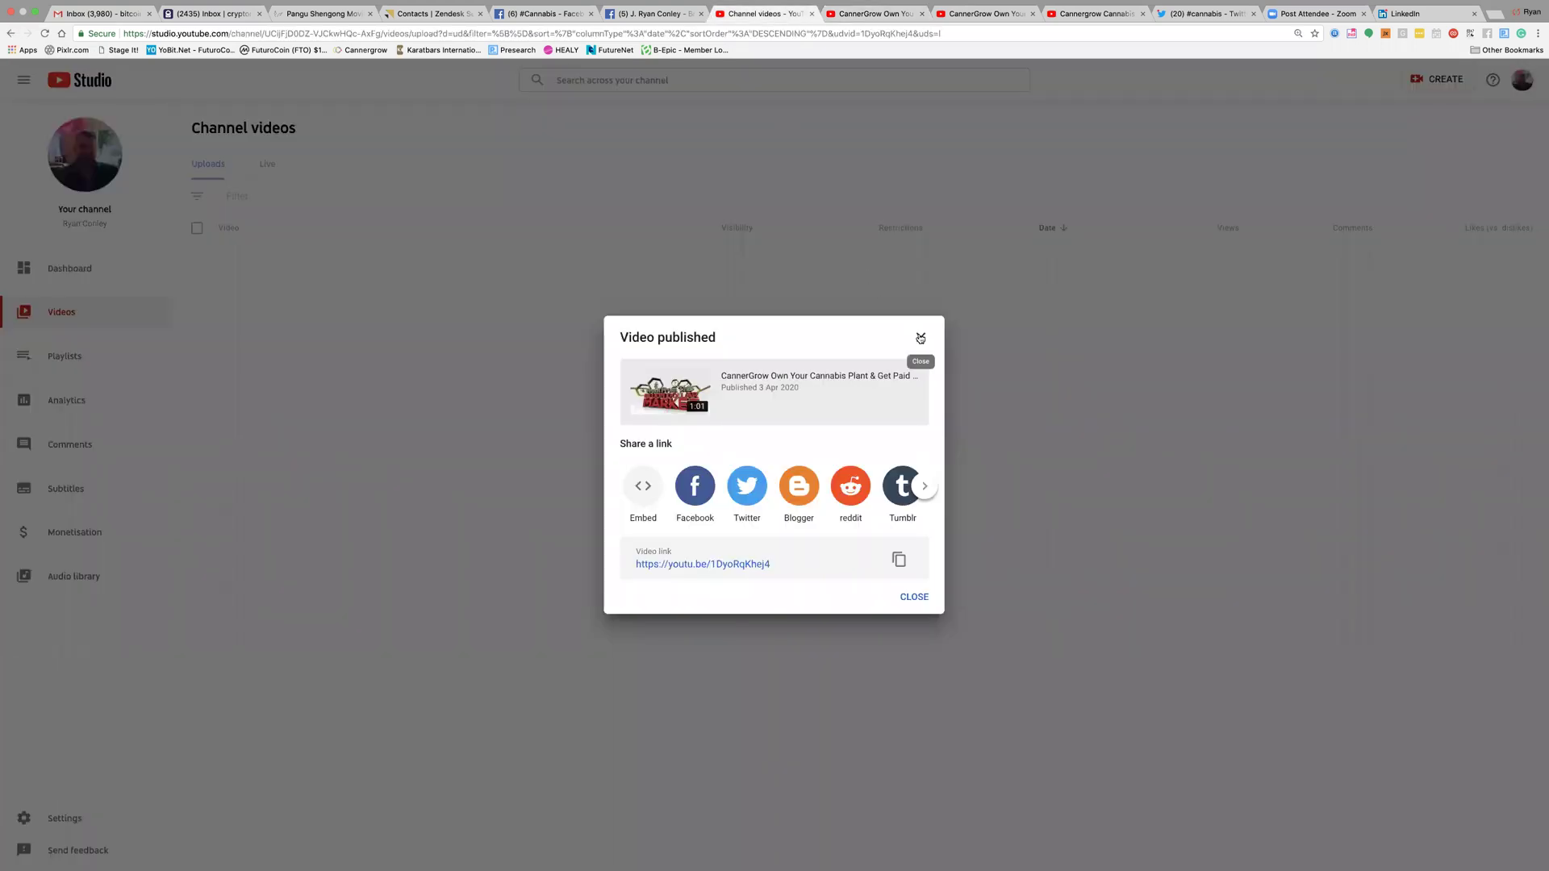
# Step: Dismiss the Video published dialog and scroll through uploads from 17 Mar to 2 Apr 2020
pyautogui.click(921, 337)
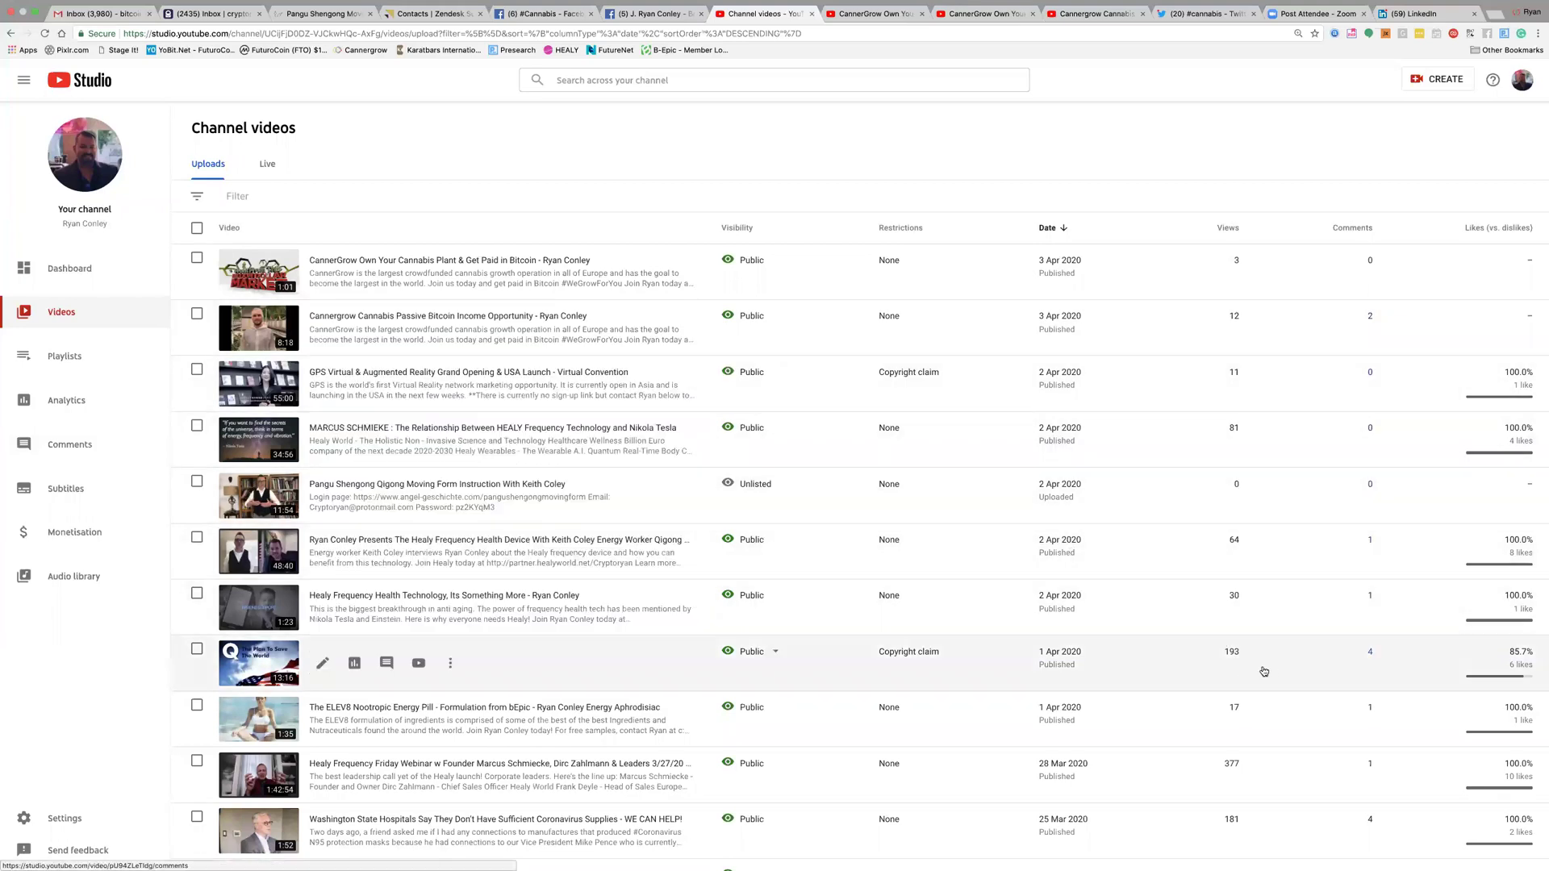
pyautogui.scroll(-1, 1259, 696)
pyautogui.scroll(-1, 1261, 696)
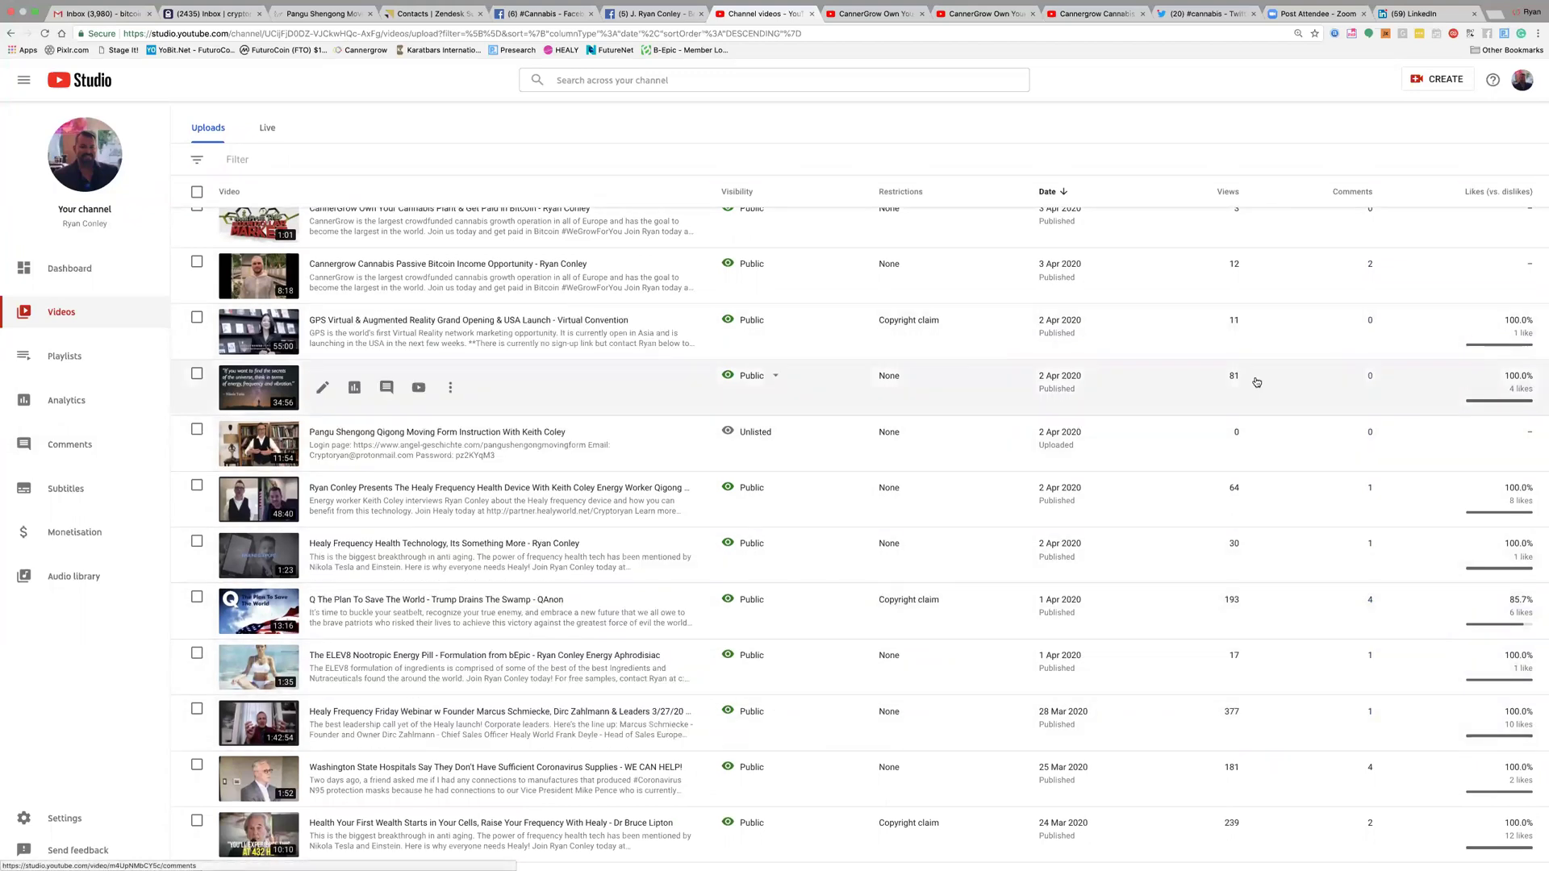
pyautogui.scroll(-1, 1259, 472)
pyautogui.scroll(-3, 1261, 473)
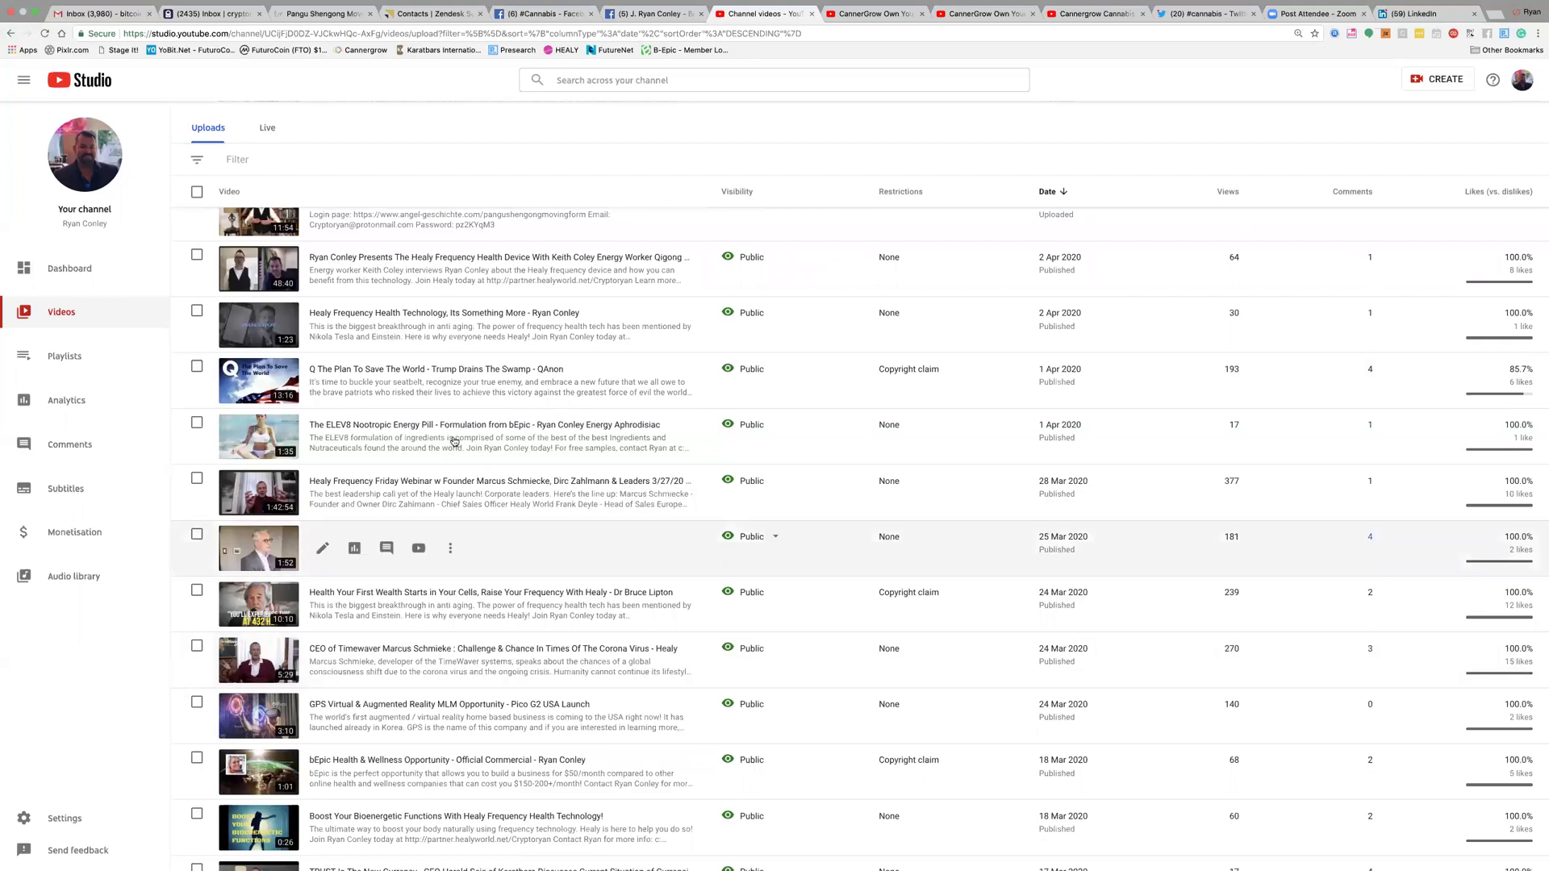
pyautogui.scroll(-1, 506, 830)
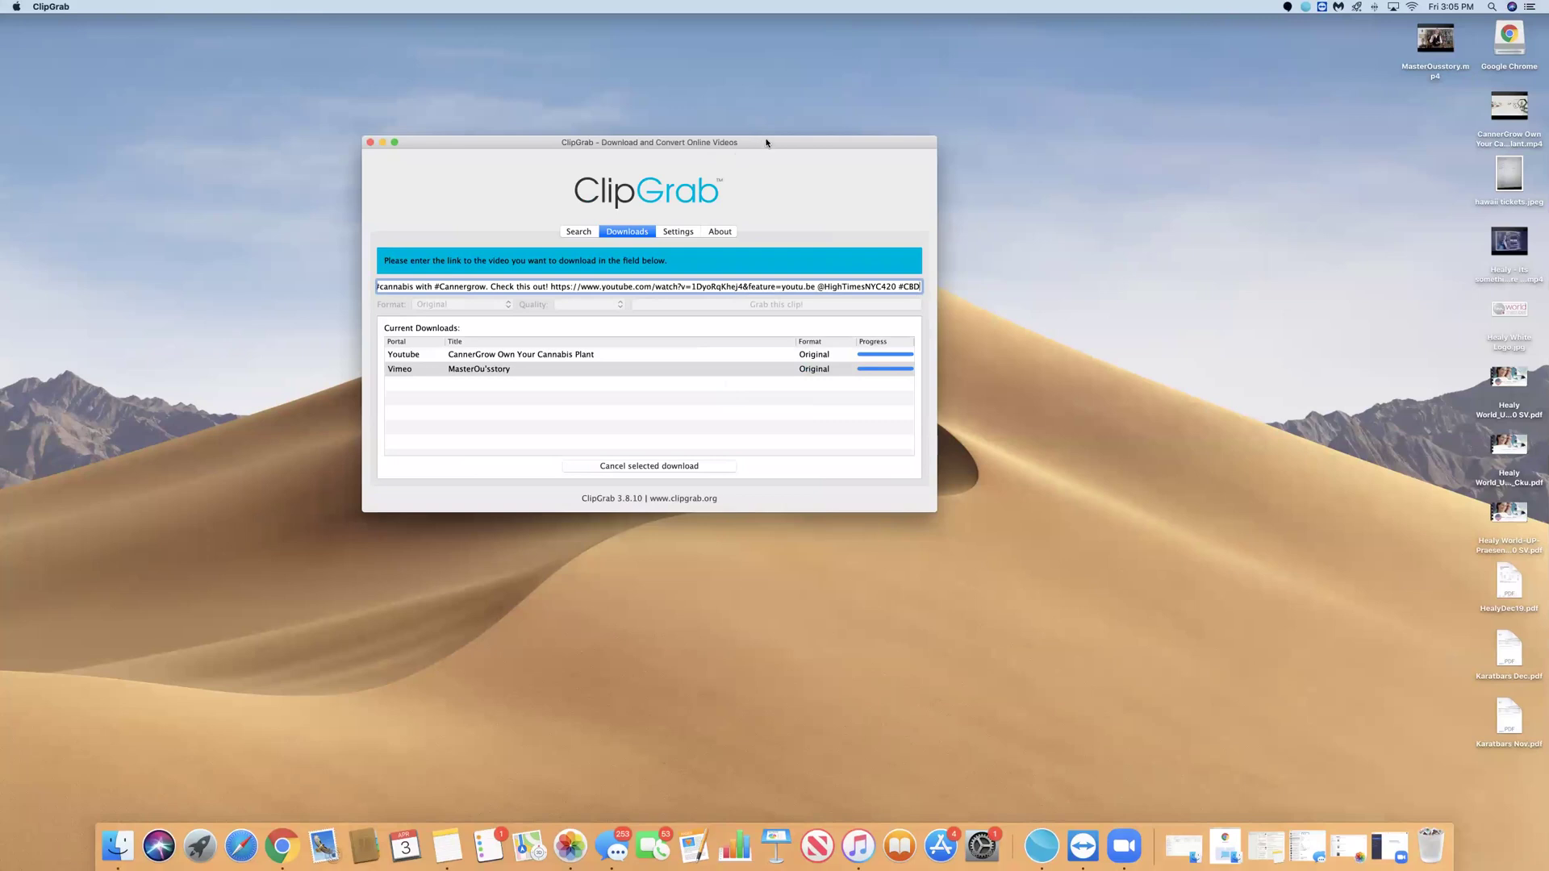
# Step: In ClipGrab, search YouTube for 'cannergrow' and select the 'CannerGrow Own Your Cannabis Plant' video
pyautogui.moveTo(766, 143); pyautogui.dragTo(888, 179)
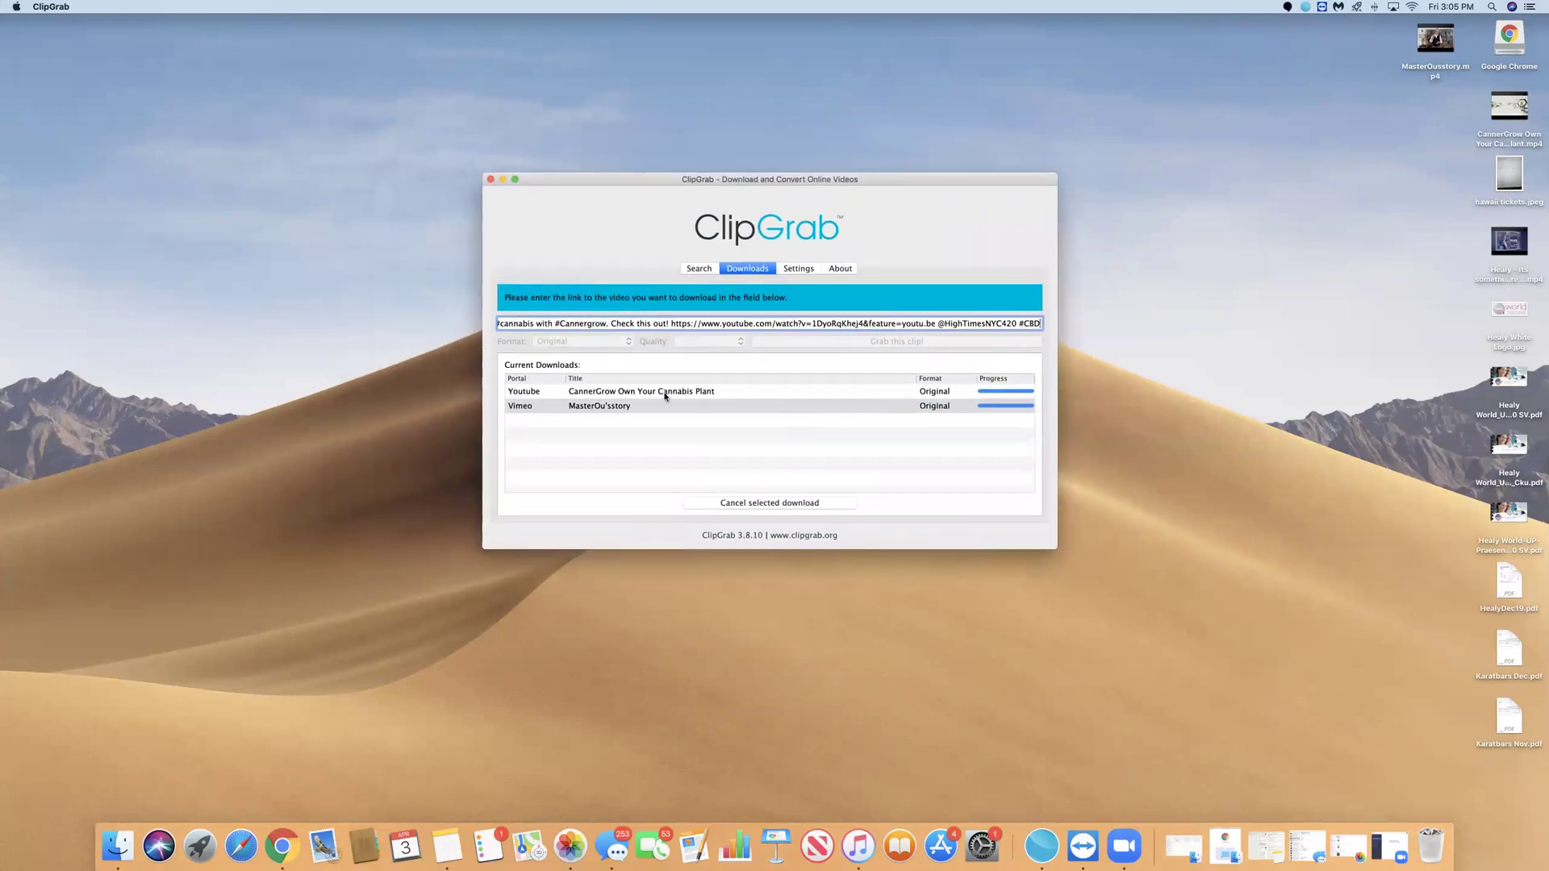
pyautogui.click(699, 270)
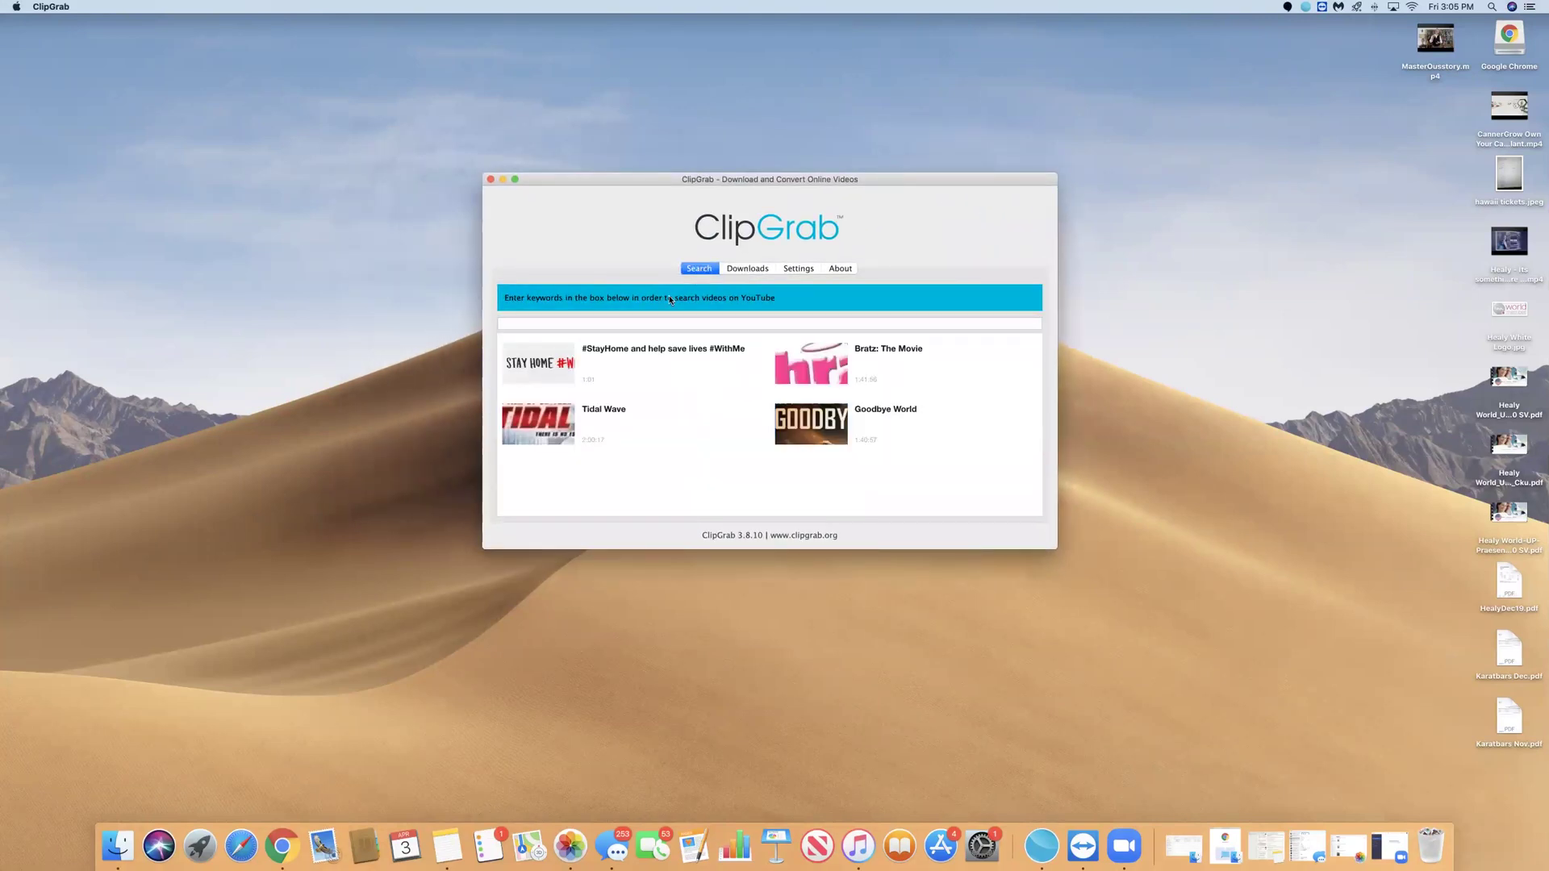
pyautogui.click(620, 327)
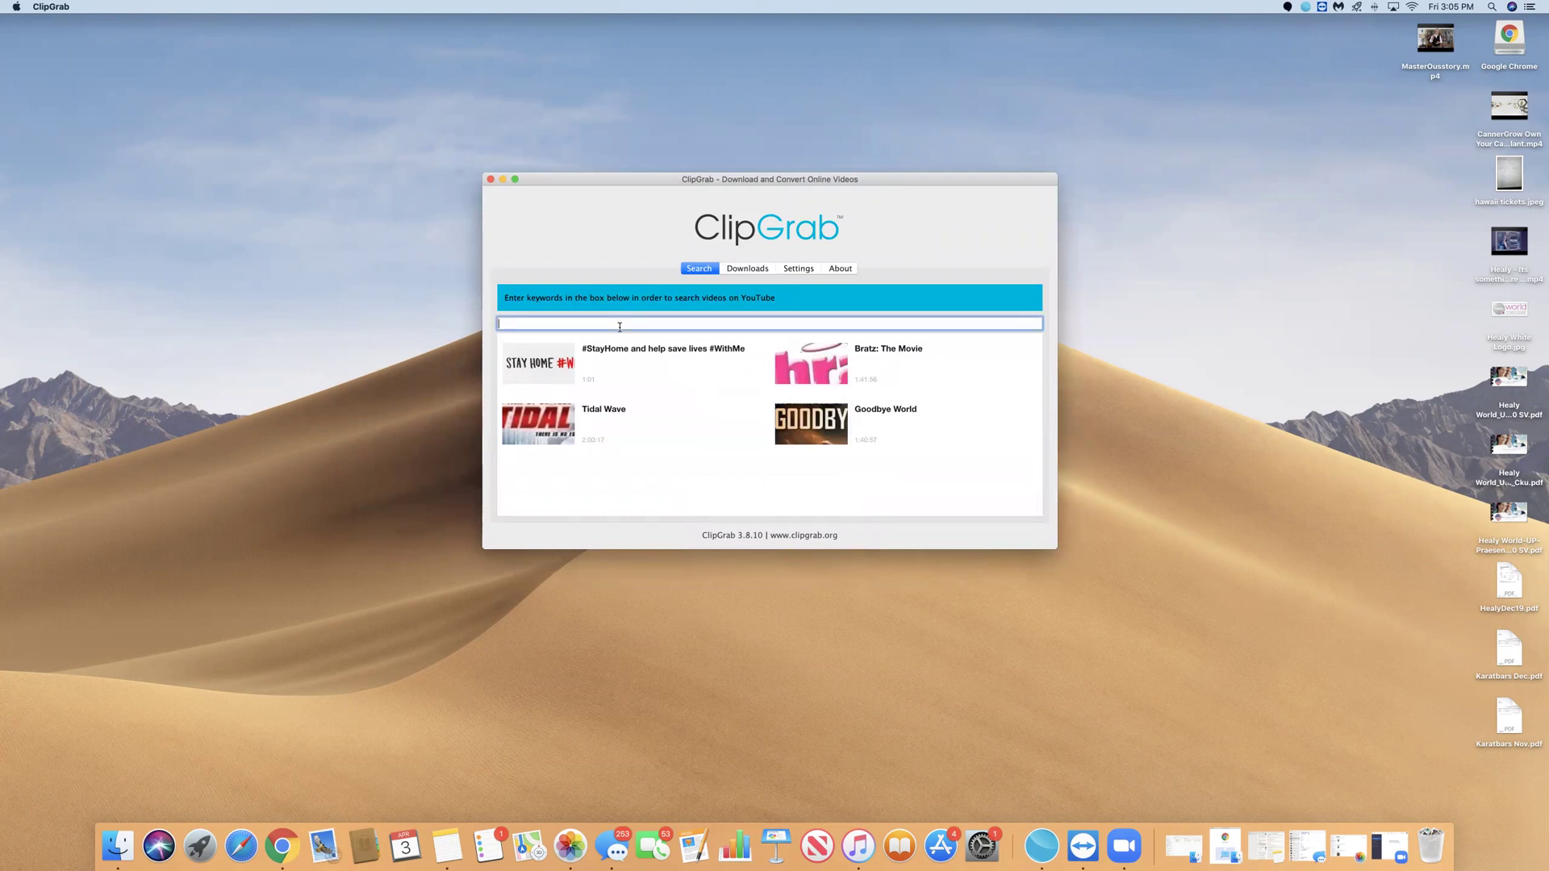
pyautogui.write('cannergrr')
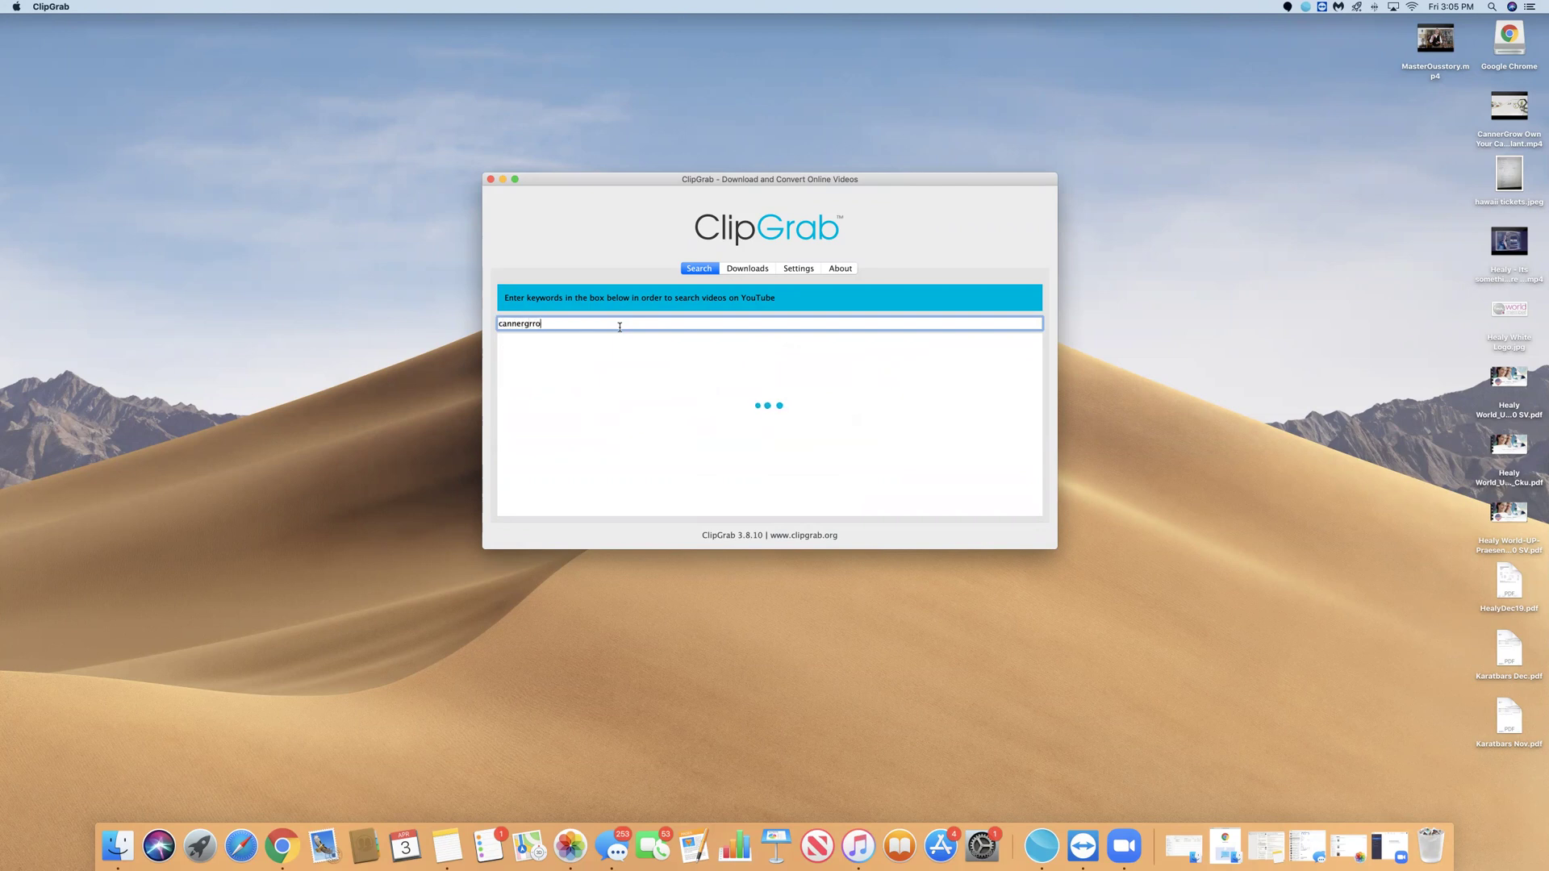
pyautogui.press('BackSpace')
pyautogui.press('BackSpace')
pyautogui.write('ow')
pyautogui.press('BackSpace')
pyautogui.press('BackSpace')
pyautogui.write('row')
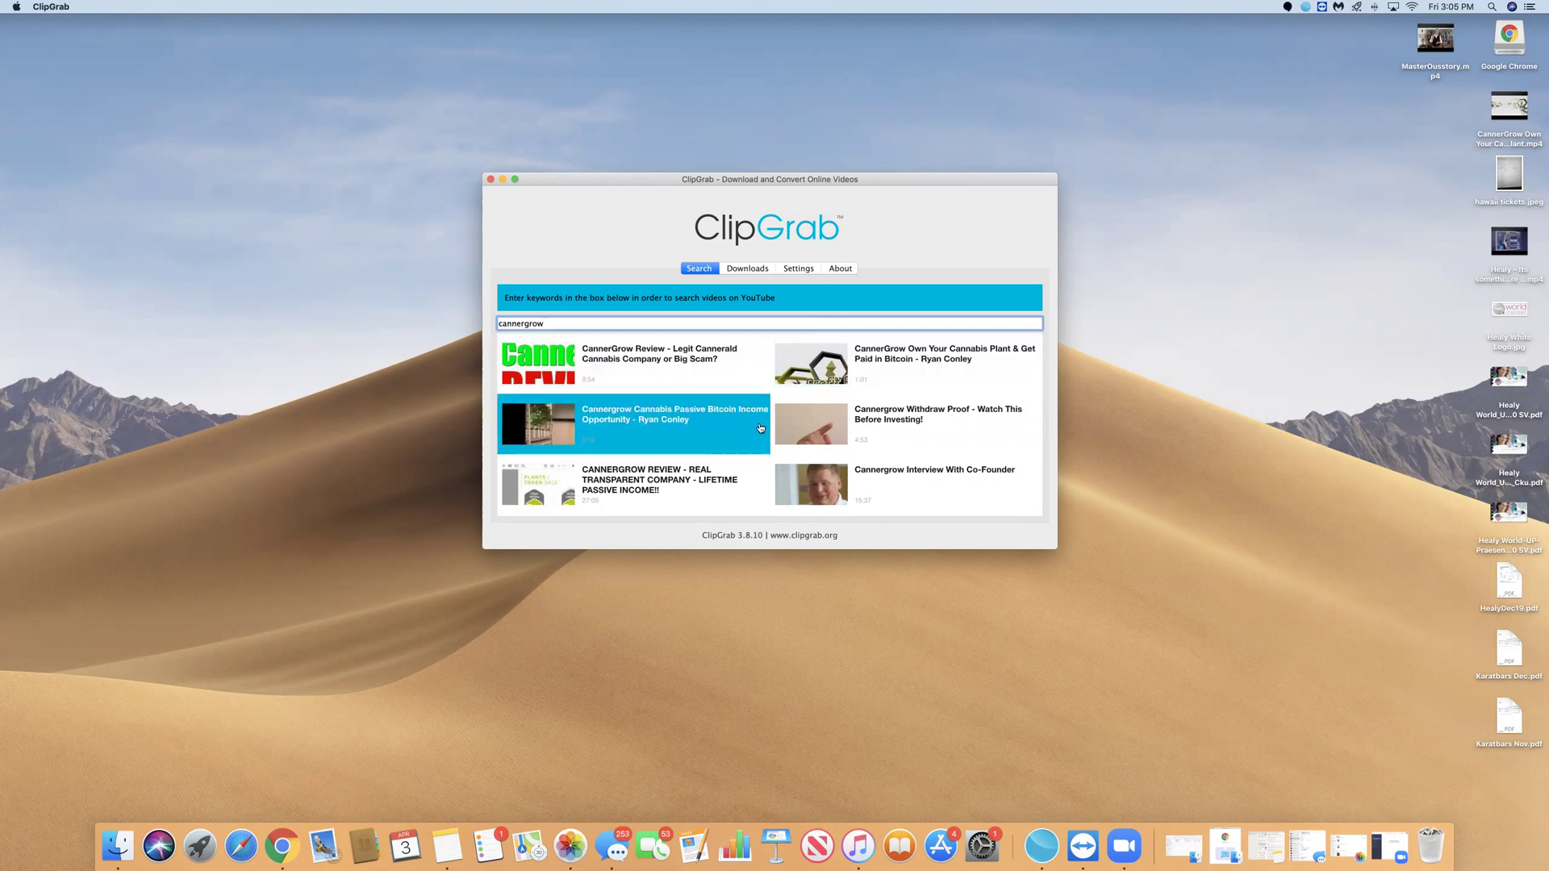
pyautogui.click(950, 437)
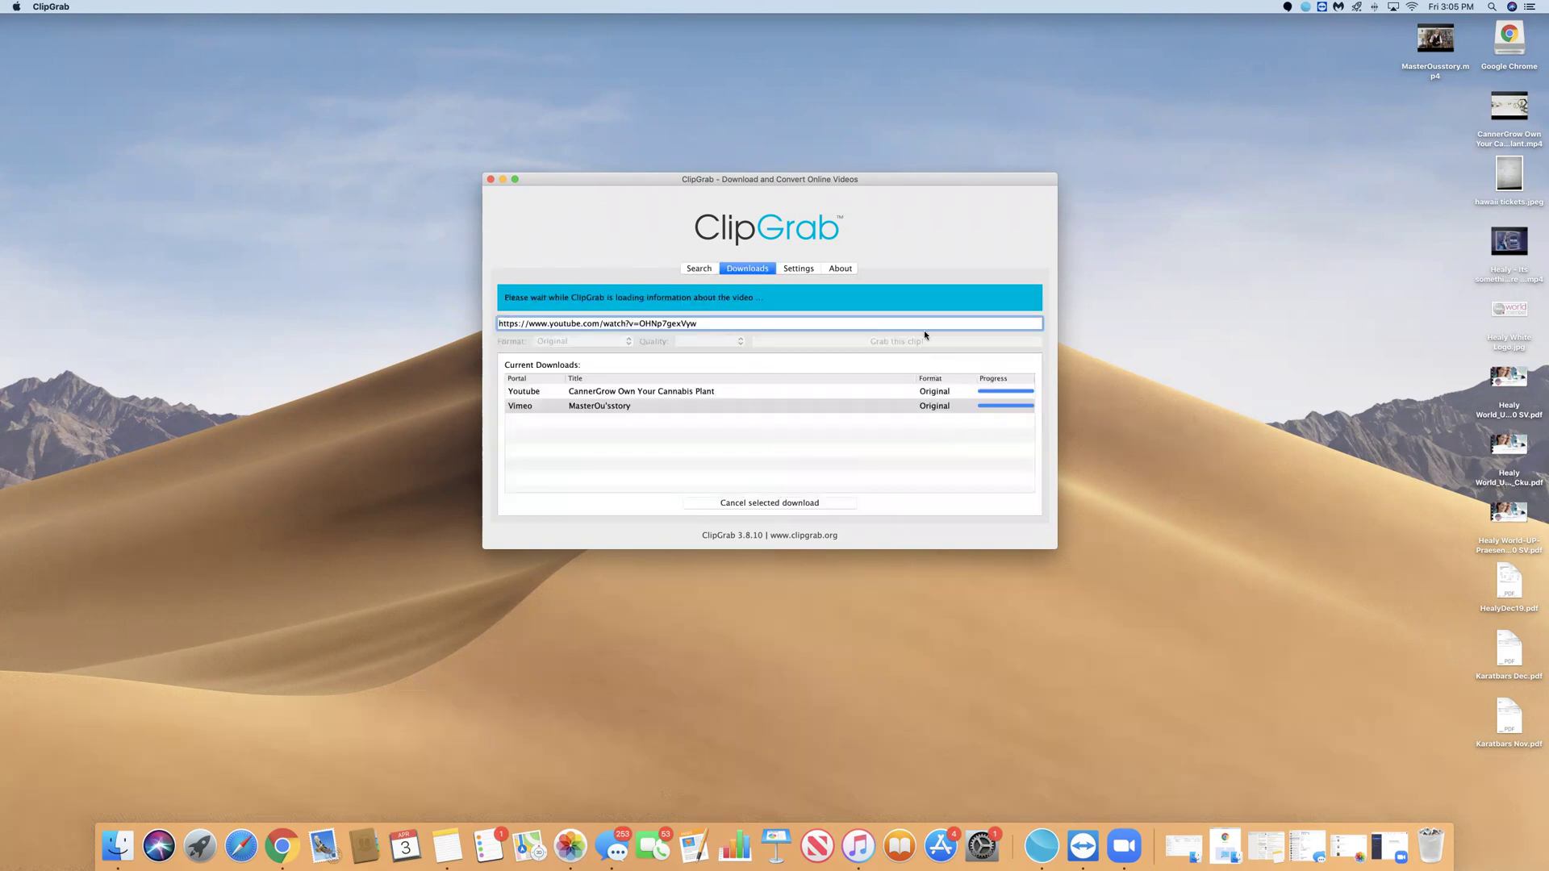